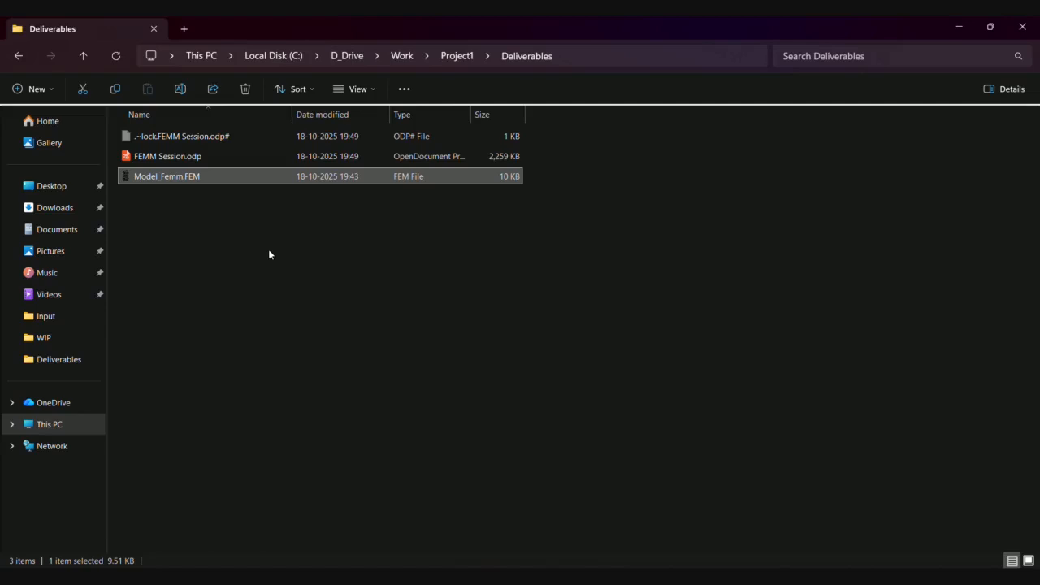
Try to launch femm as a Run command.
key("super+r")
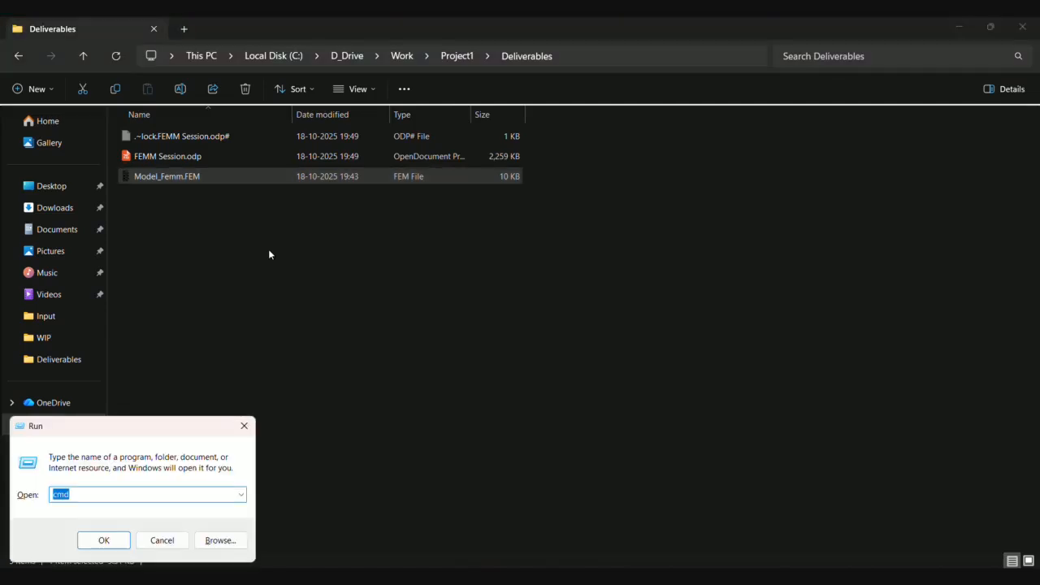
type("femm")
key("Return")
key("Return")
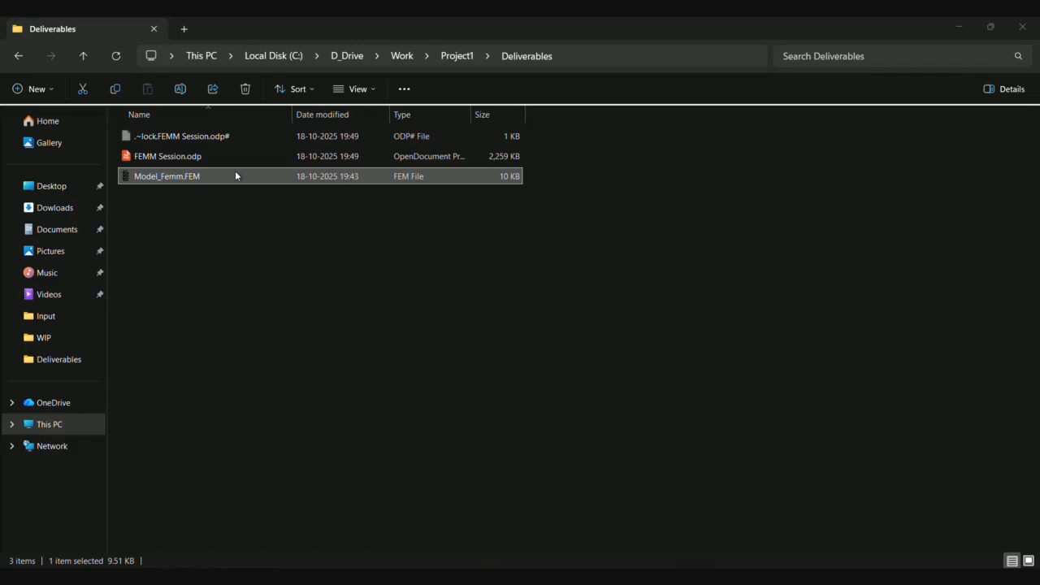
Find and launch FEMM 4.2 with a system search, and maximize its window.
key("super")
type("fe")
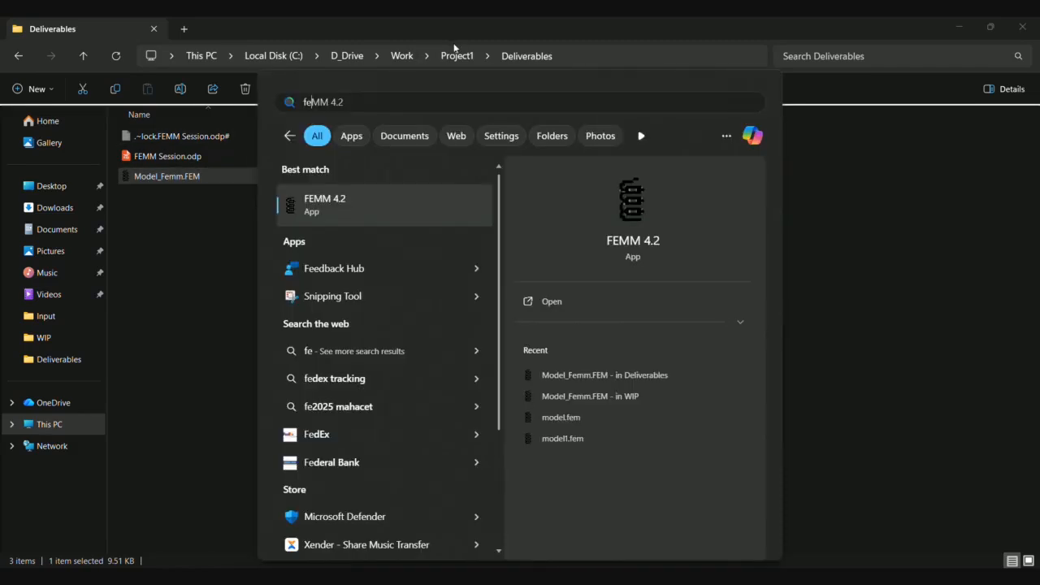
left_click(328, 212)
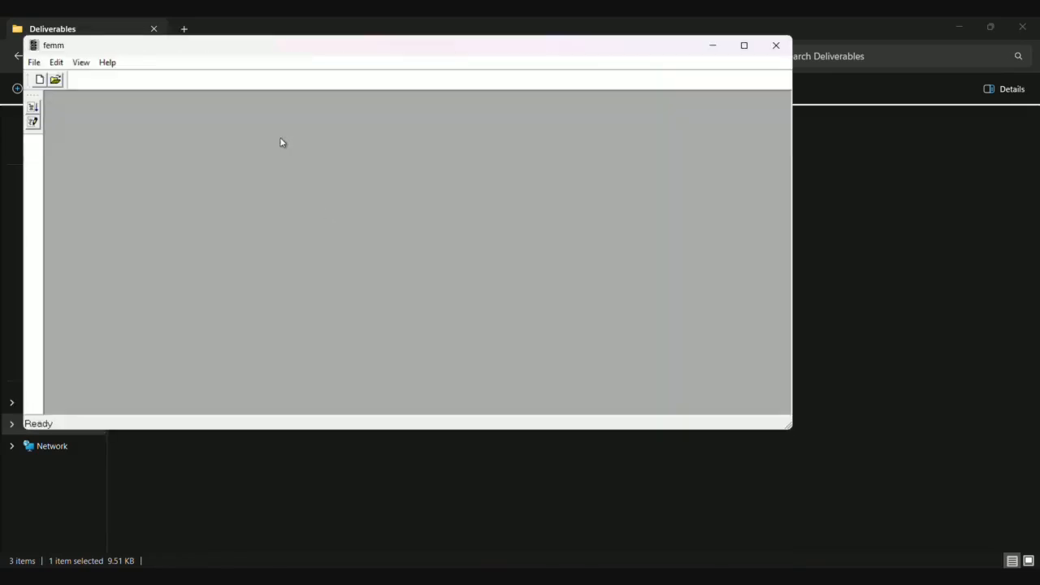
double_click(282, 52)
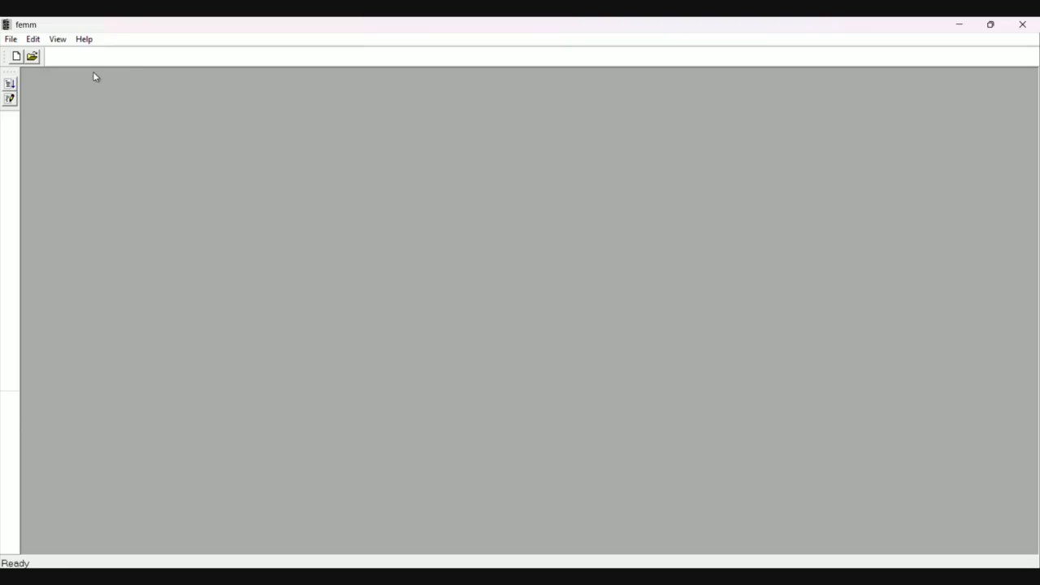
Create a new document of the type Magnetics Problem.
left_click(19, 59)
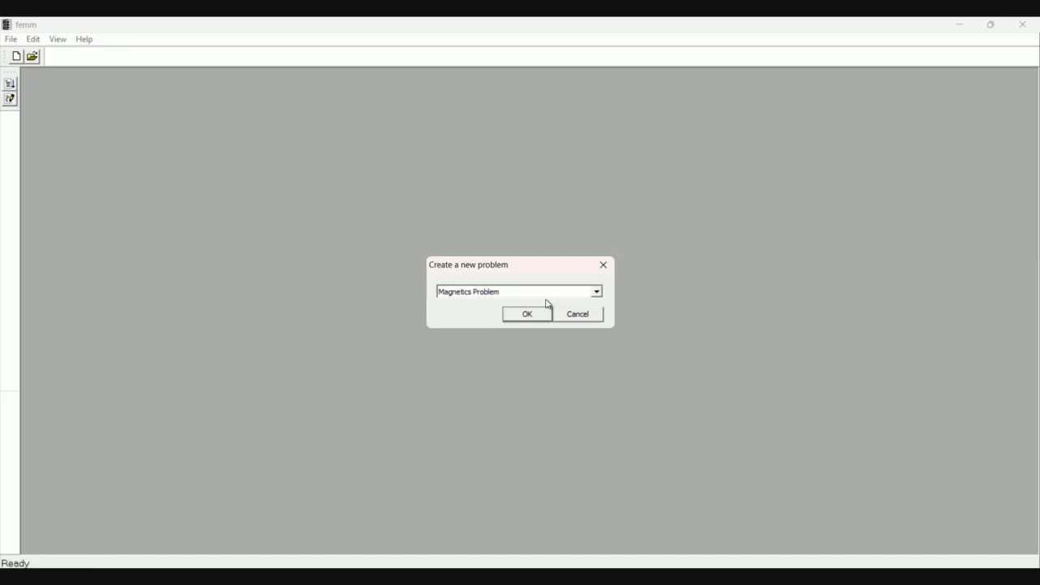
left_click(596, 291)
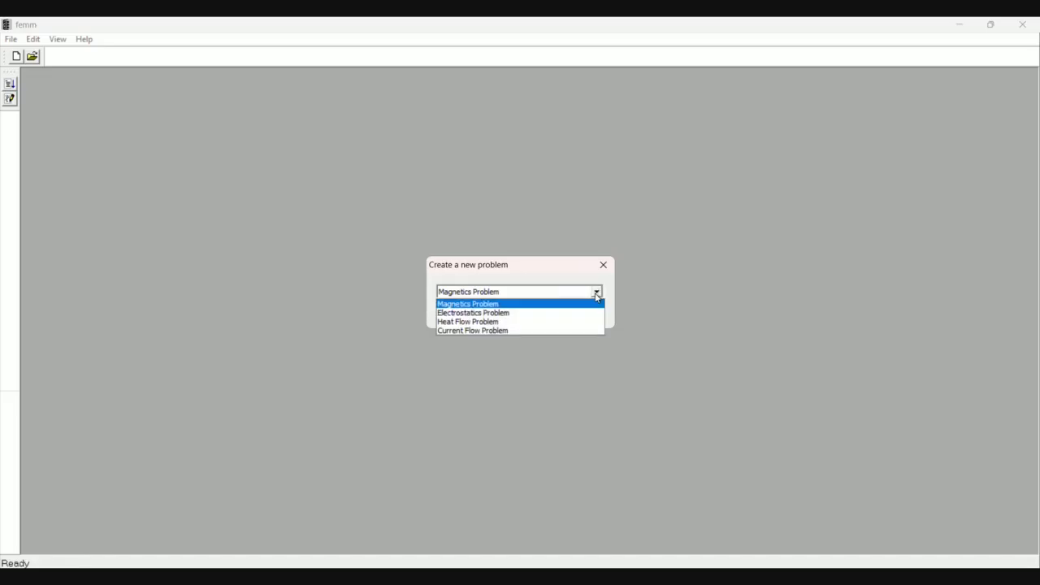
left_click(492, 303)
left_click(515, 318)
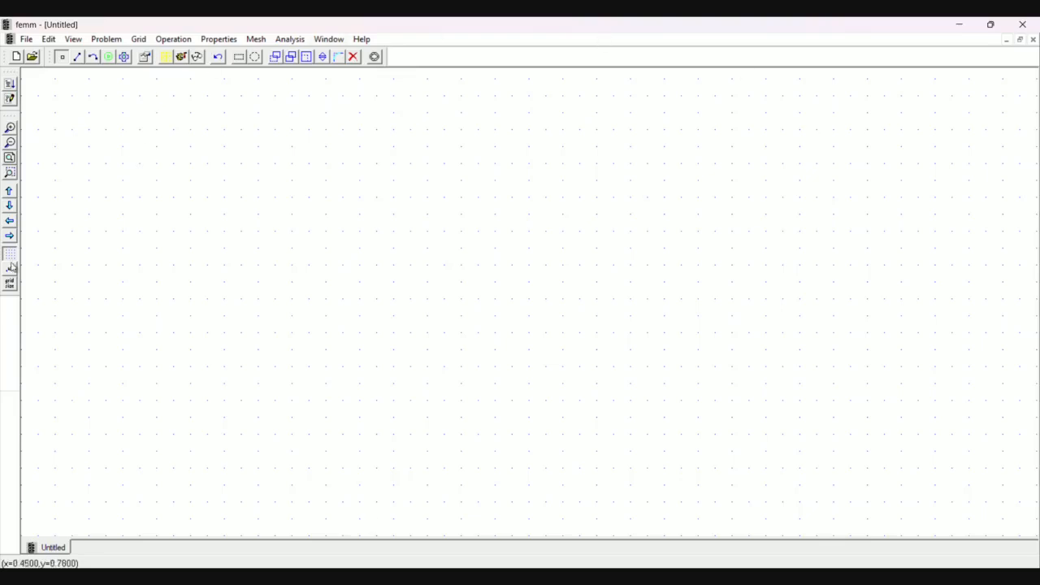
Switch to LibreOffice Impress to view the inductor on the FEMM modelling slide, and return to FEMM.
mouse_move(626, 575)
left_click(618, 539)
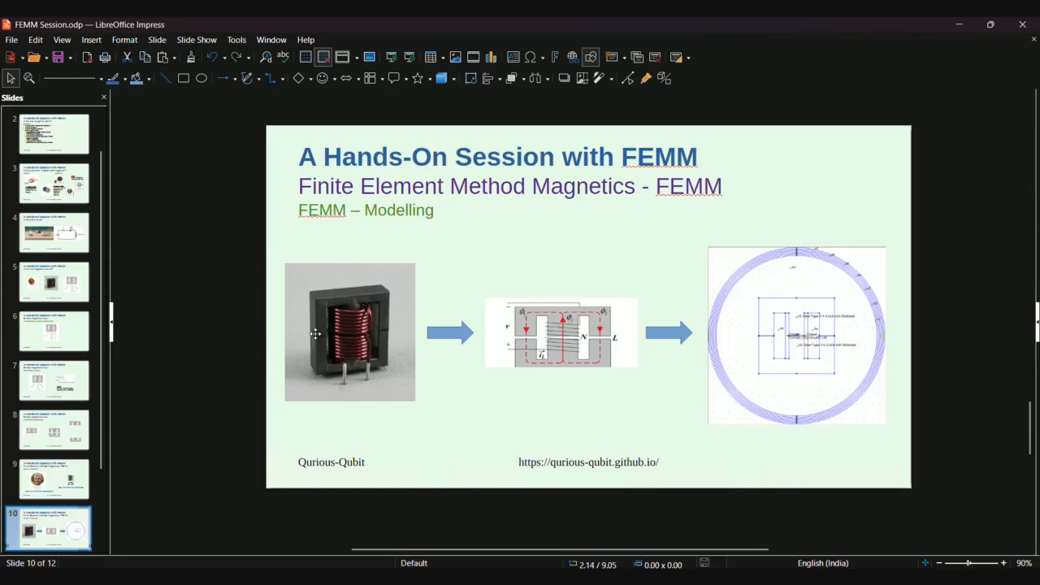
key("alt+Tab")
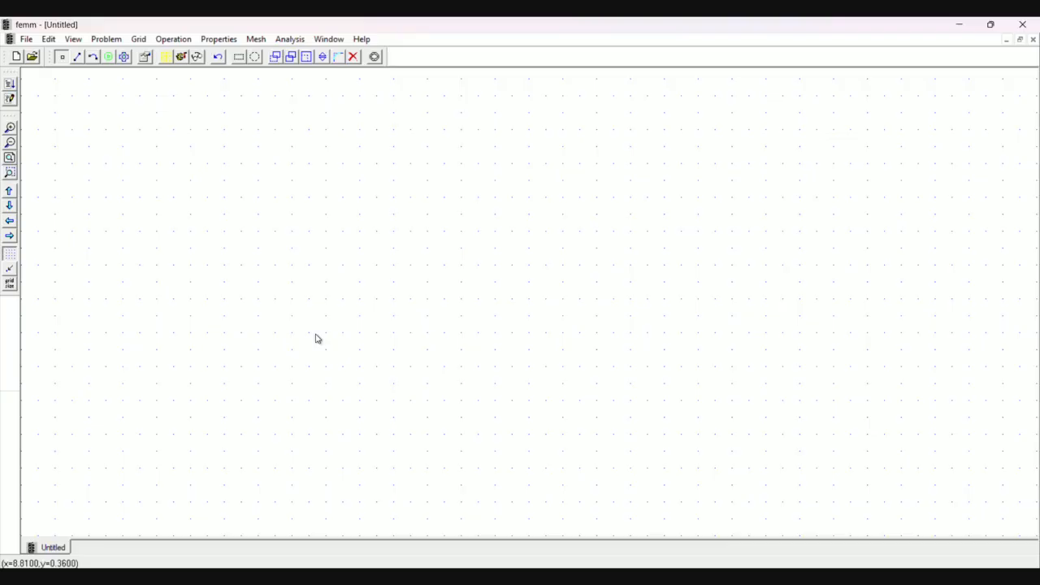
left_click(113, 45)
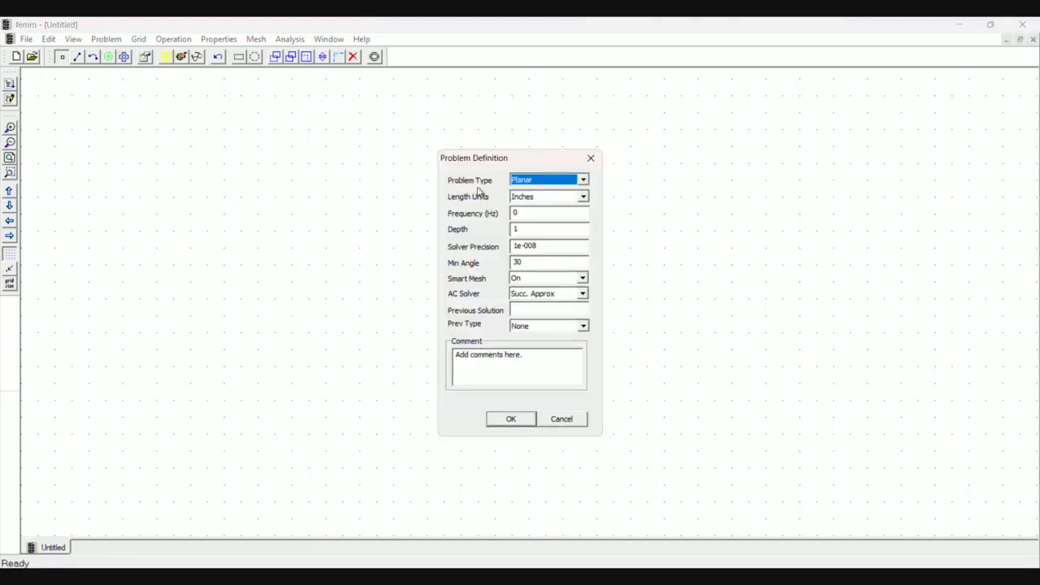
key("Escape")
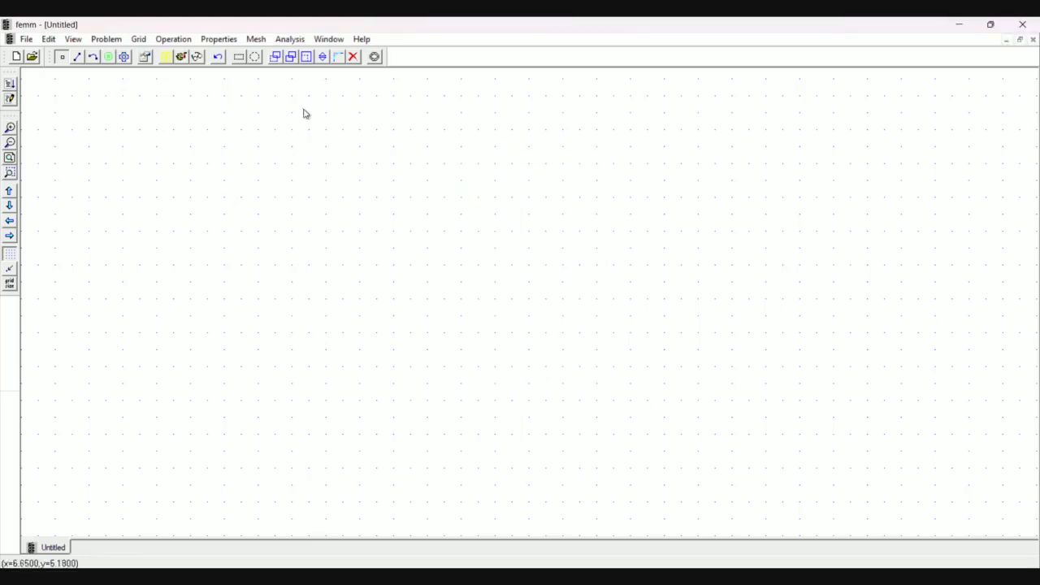
left_click(25, 41)
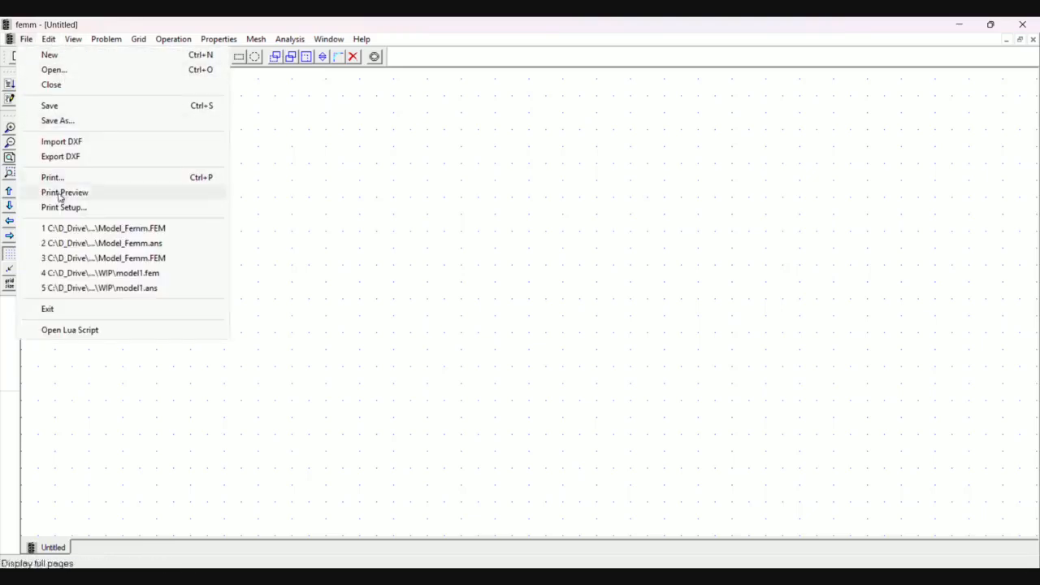
mouse_move(54, 41)
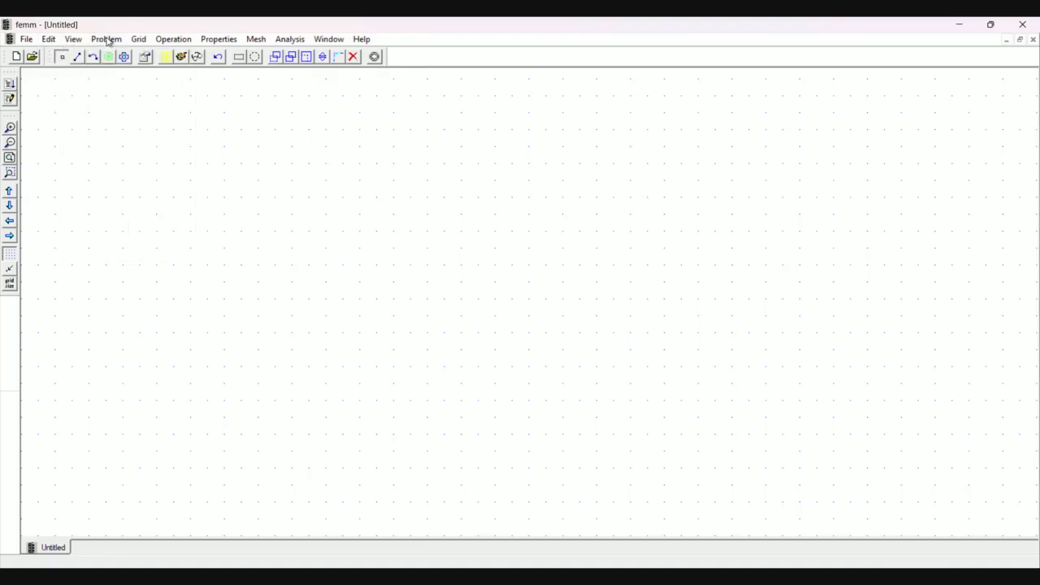
Set the length units to Millimeters in the problem definition and accept the settings.
left_click(106, 39)
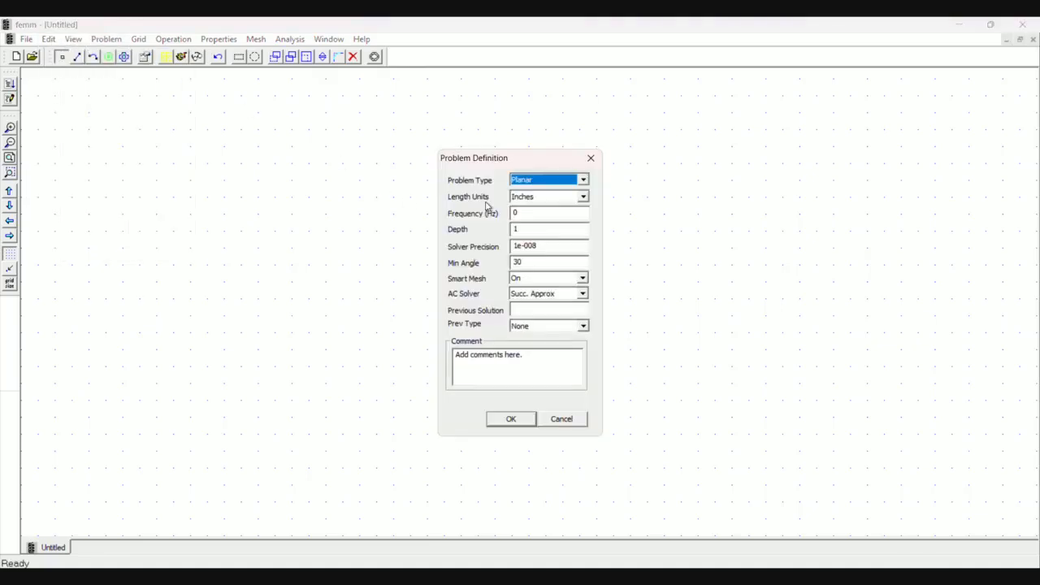
left_click(559, 198)
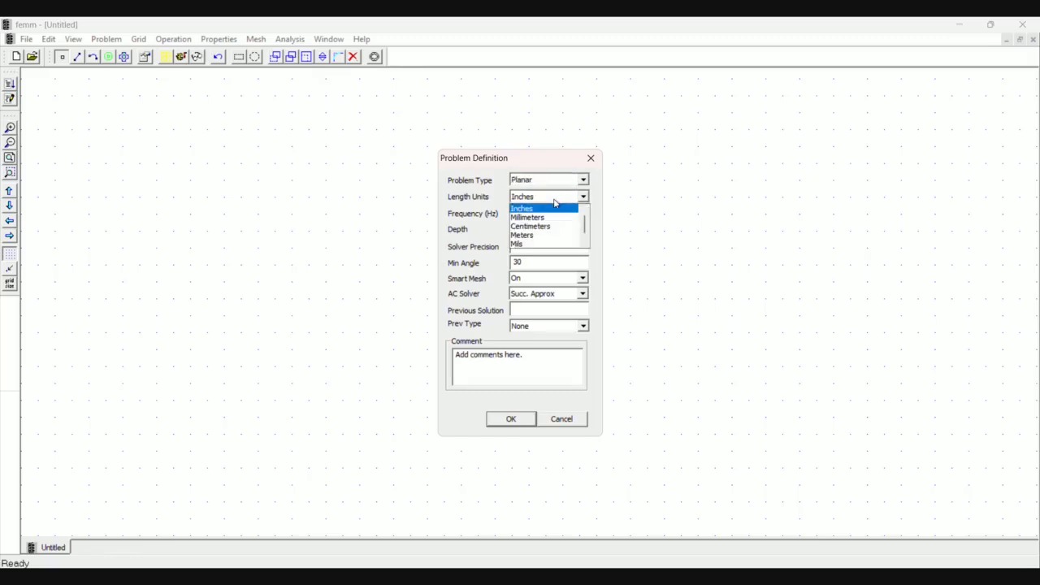
left_click(537, 217)
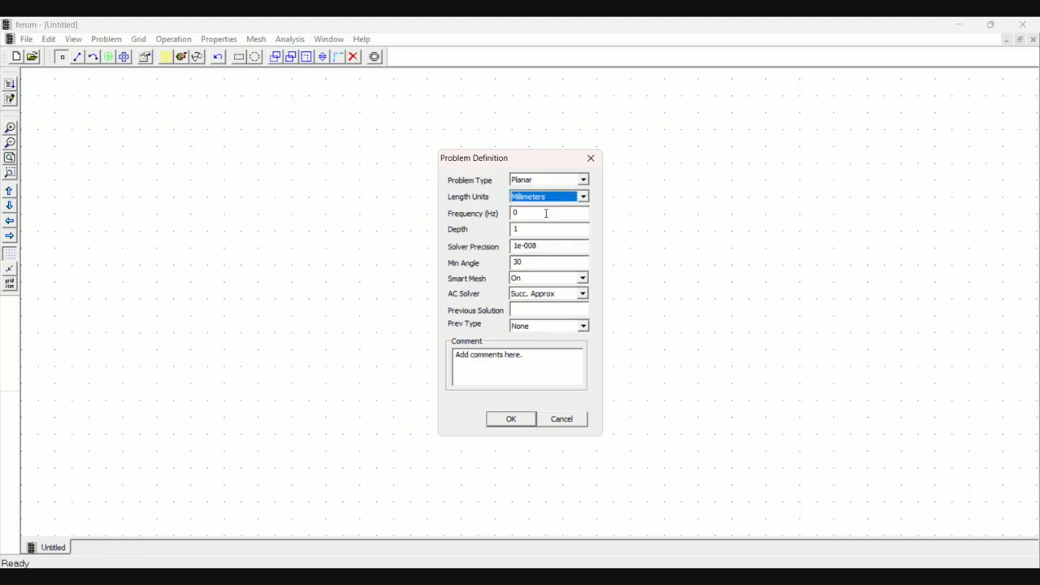
left_click(545, 213)
key("shift+Home")
left_click(518, 213)
left_click_drag(517, 212, 508, 215)
left_click(521, 211)
double_click(515, 212)
double_click(516, 228)
double_click(513, 229)
left_click(510, 418)
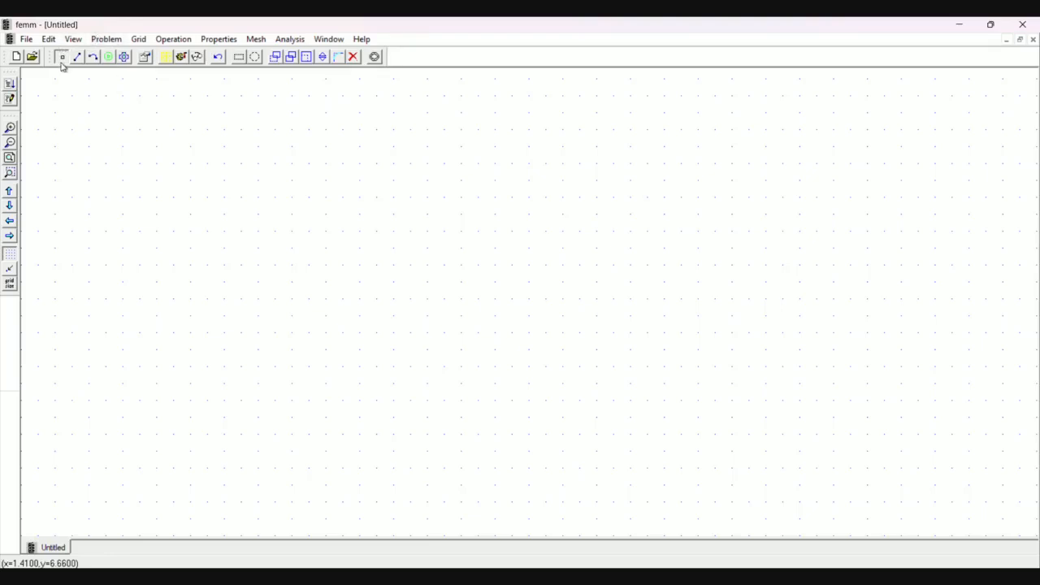
Examine the core geometry on the FEMM modelling slide in LibreOffice Impress.
mouse_move(627, 575)
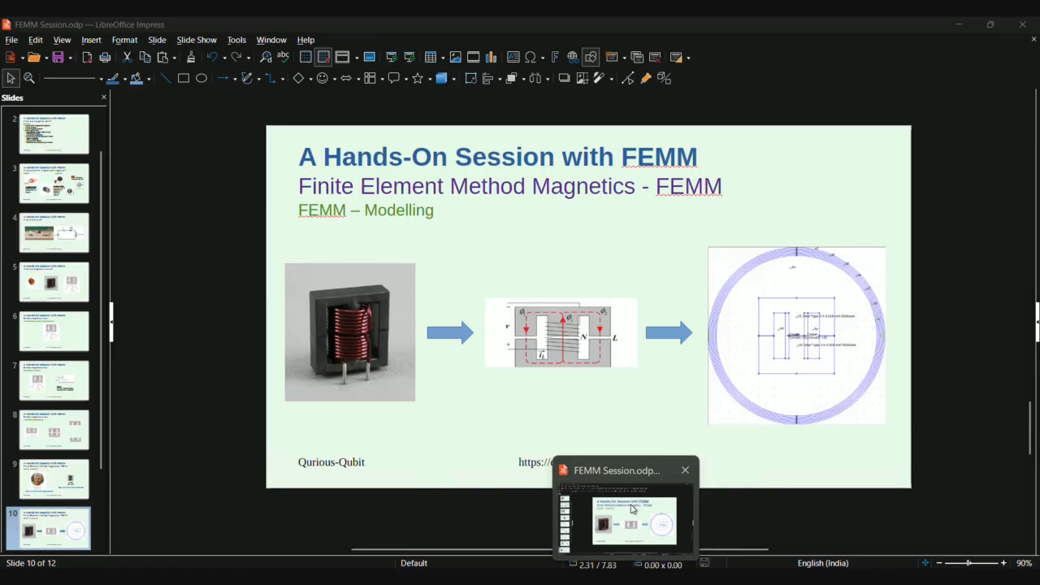
left_click(631, 508)
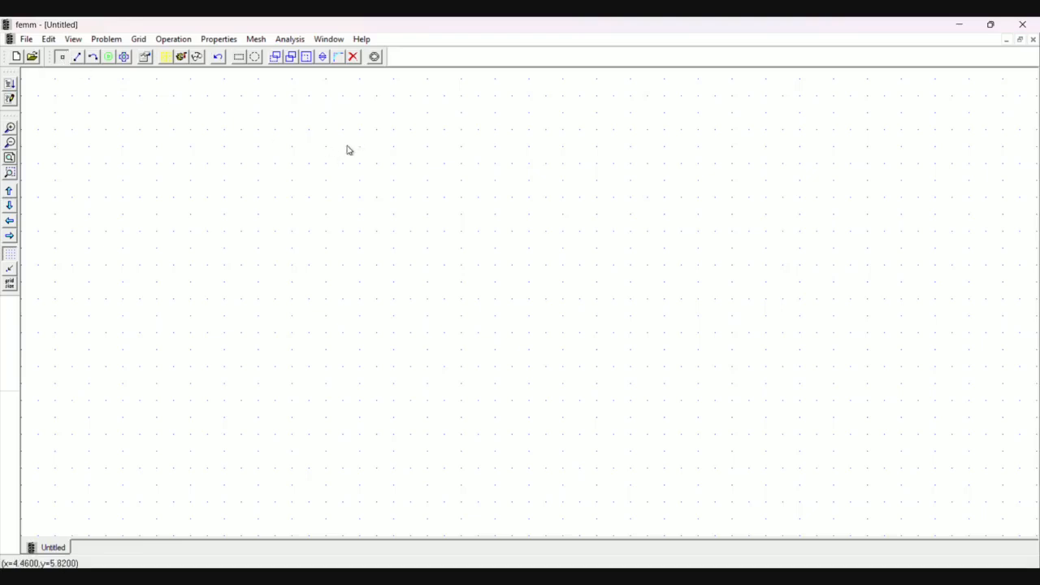
Place three trial nodes freehand in the drawing area and delete them as a group.
left_click(78, 57)
left_click(62, 59)
left_click(329, 156)
left_click(259, 123)
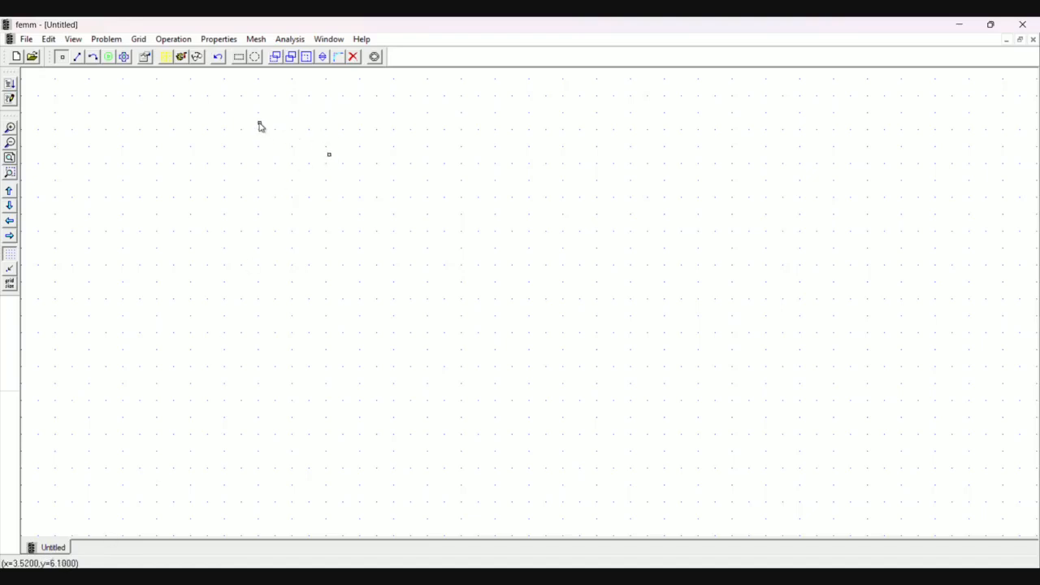
left_click(233, 170)
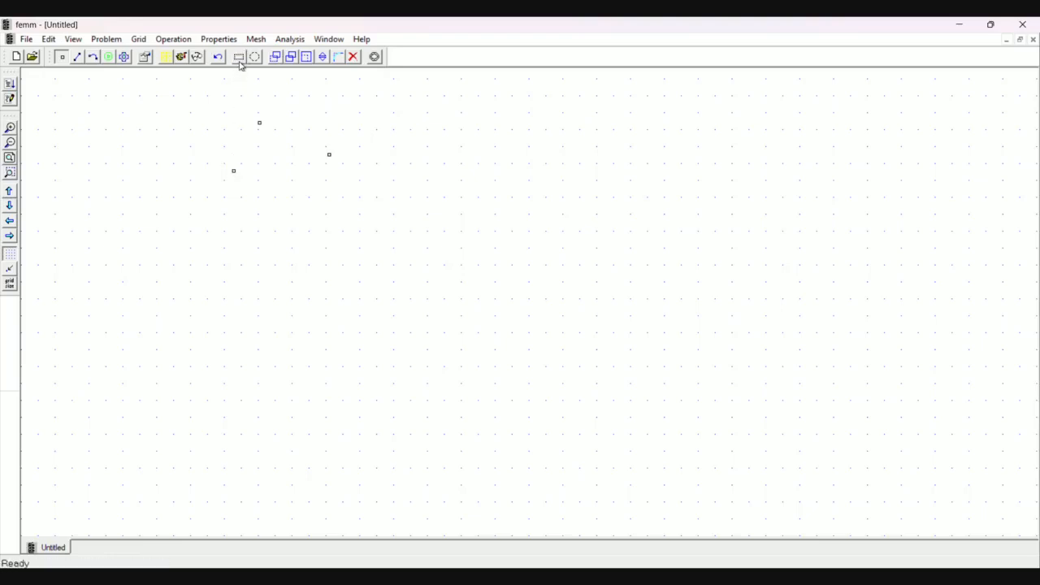
left_click_drag(259, 185, 341, 109)
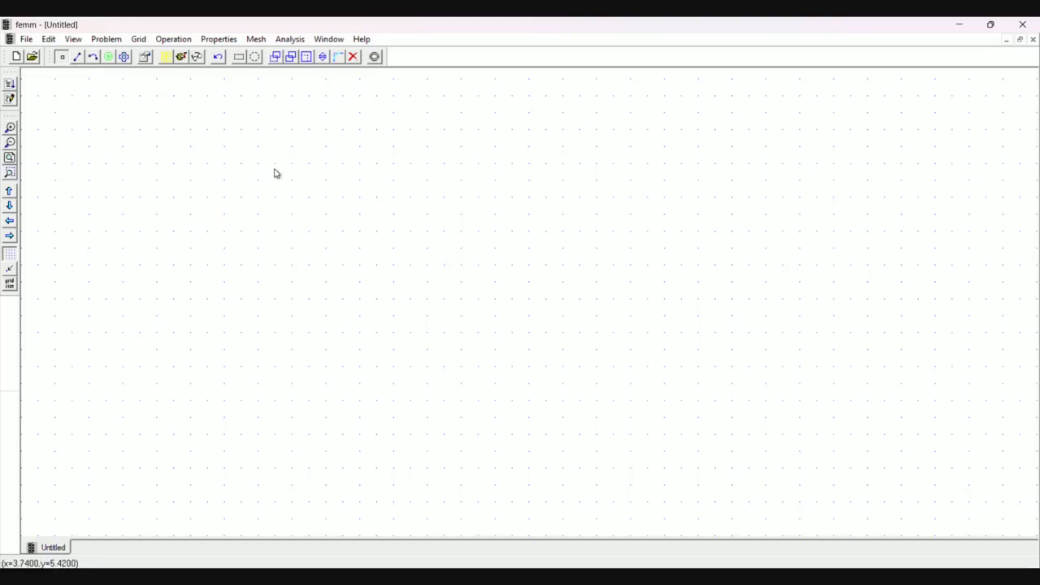
Add a node at the exact coordinates x = -5, y = 5.
key("Tab")
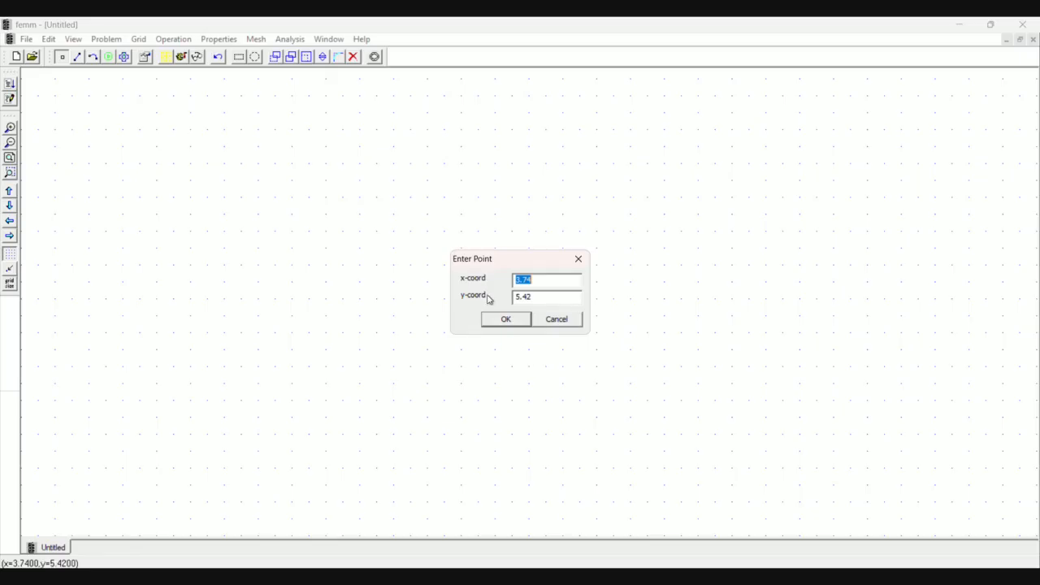
type("-5")
key("Tab")
type("5")
key("Return")
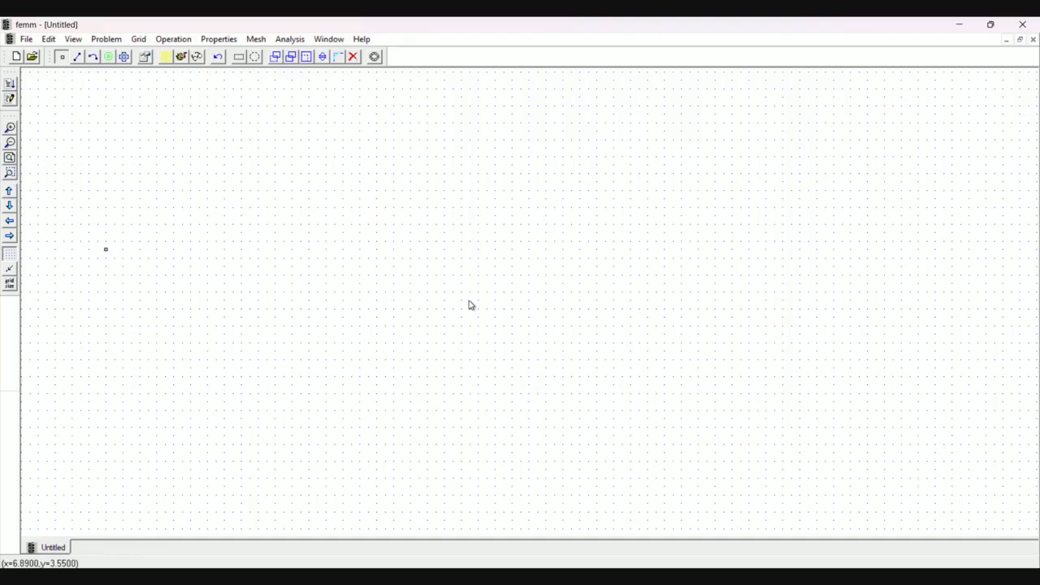
Add a second node at x = 0, y = 5, level with the existing one.
left_click(10, 142)
left_click(10, 142)
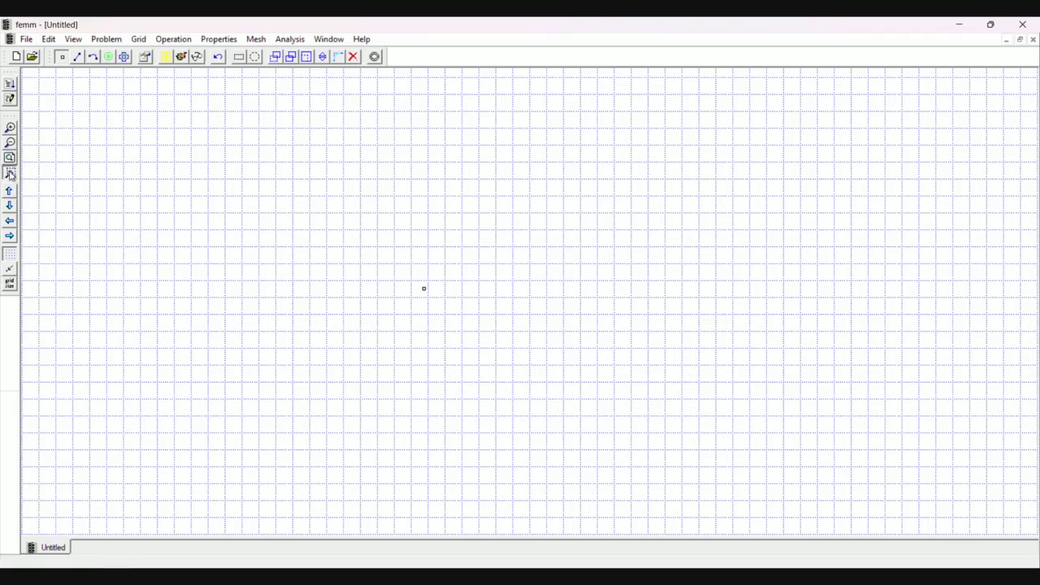
left_click_drag(372, 235, 564, 418)
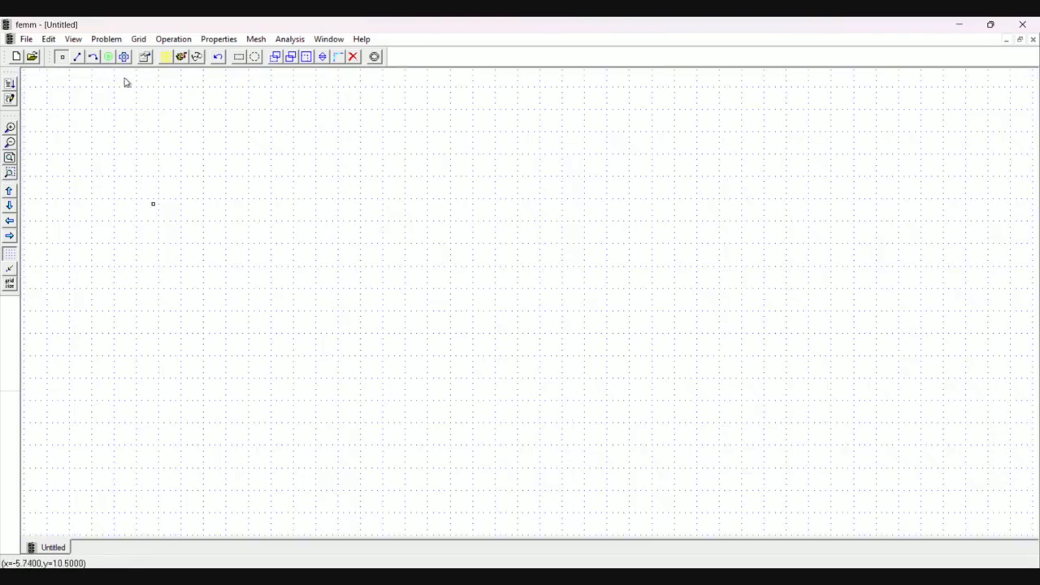
left_click(72, 58)
left_click(62, 57)
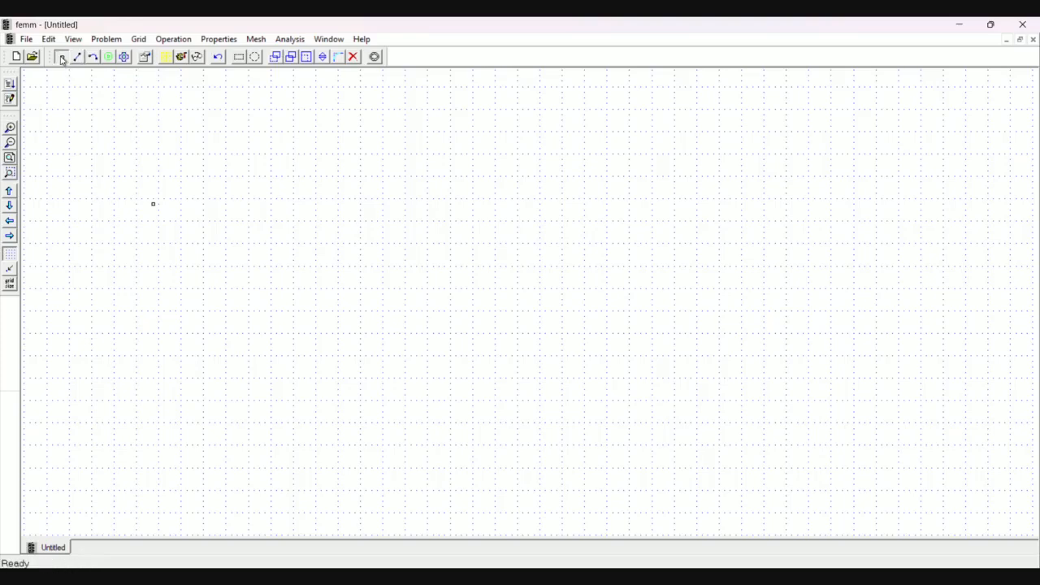
key("Tab")
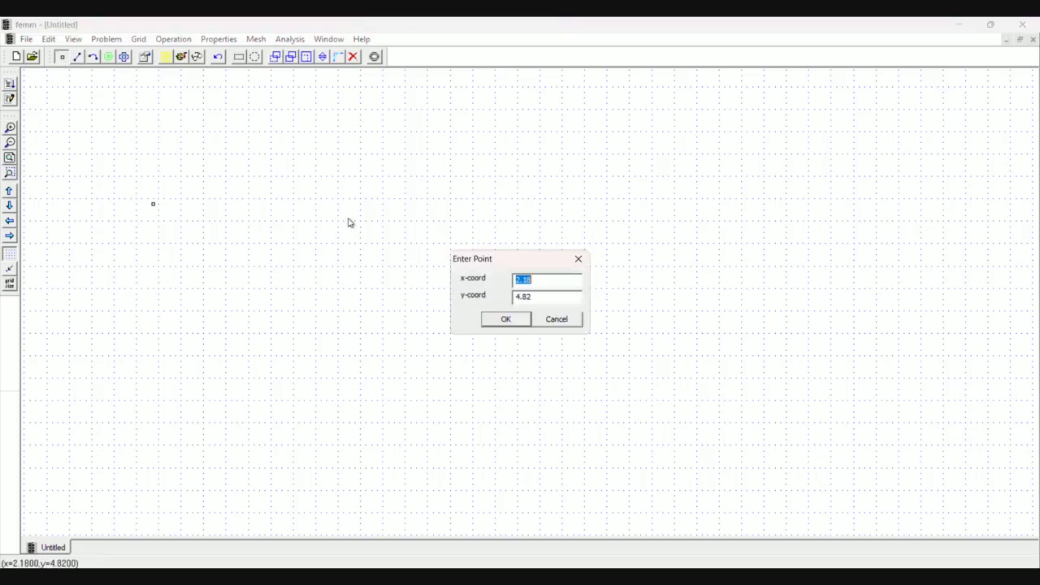
type("0")
key("Tab")
type("0")
key("Return")
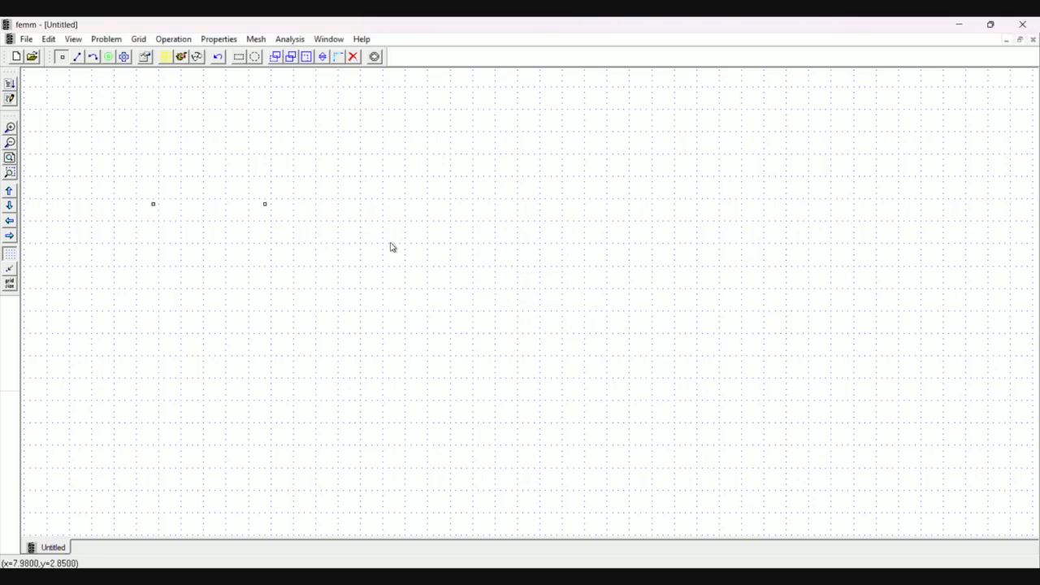
left_click(151, 205)
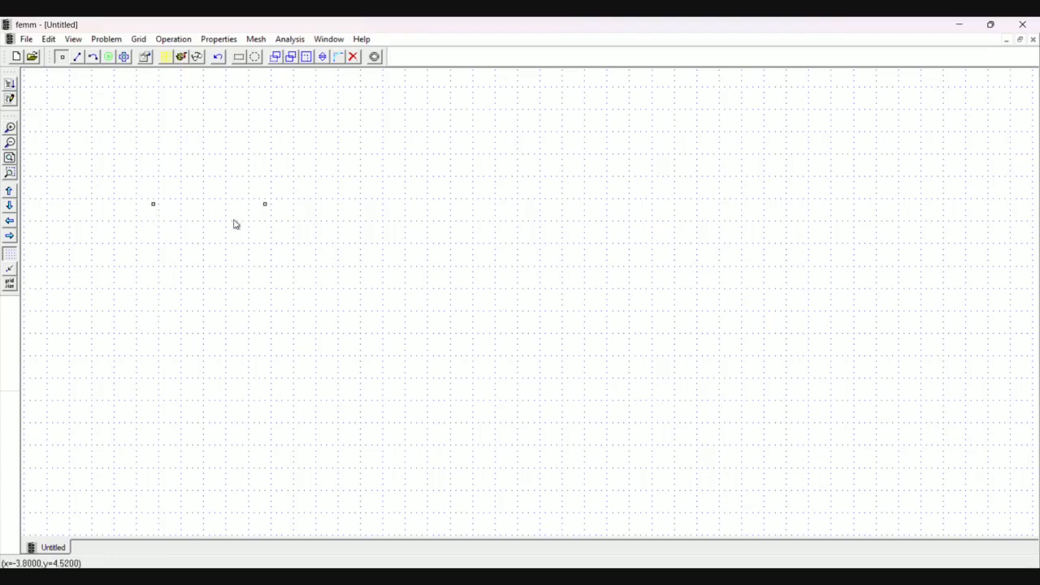
Check the core outline on the Impress modelling slide again and return to FEMM.
key("alt+Tab")
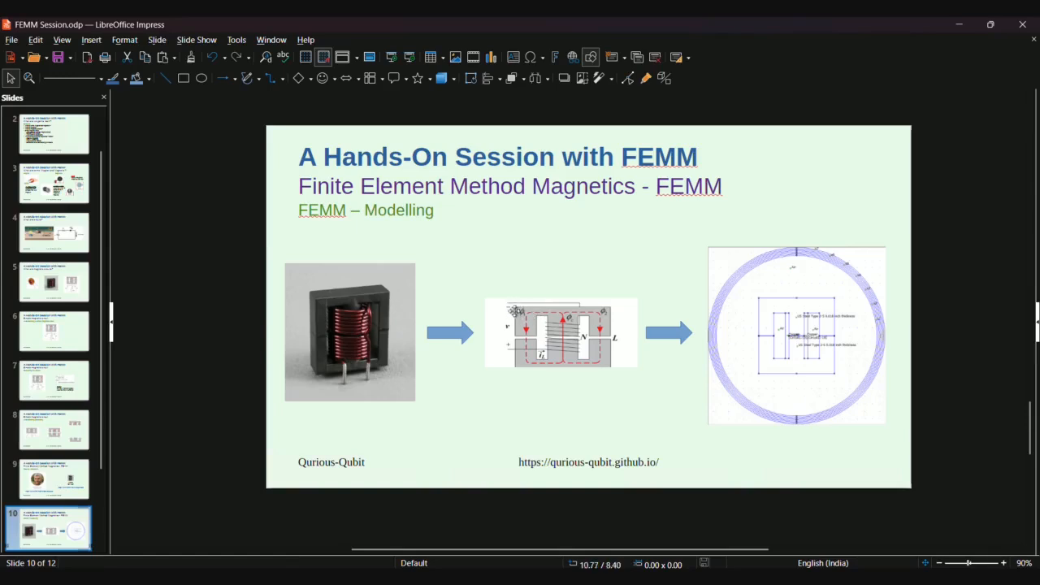
key("alt+Tab")
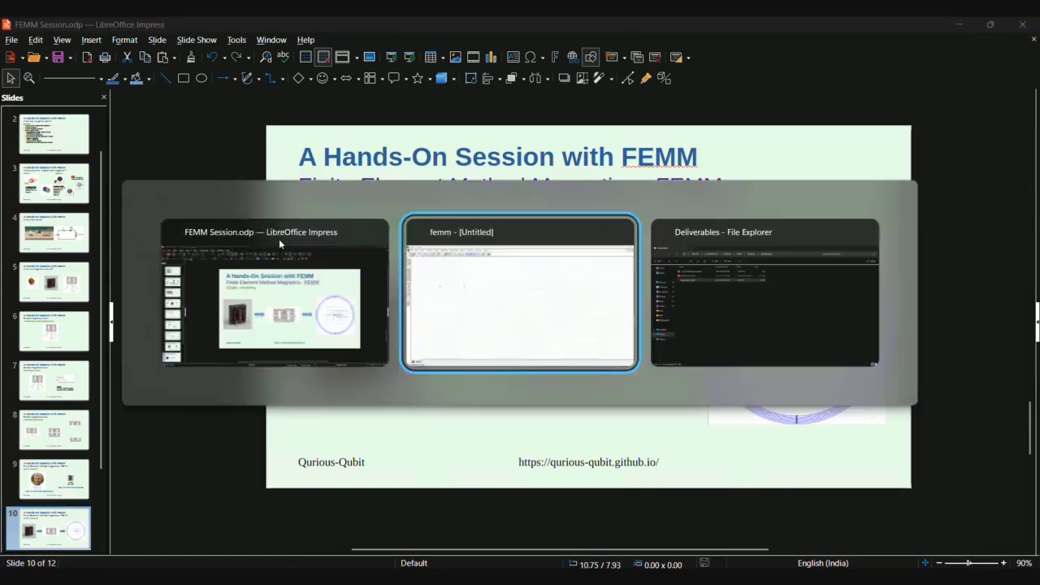
Copy the node at x = -5, y = 5 by translation to create one at x = -3, y = 3.
right_click(155, 203)
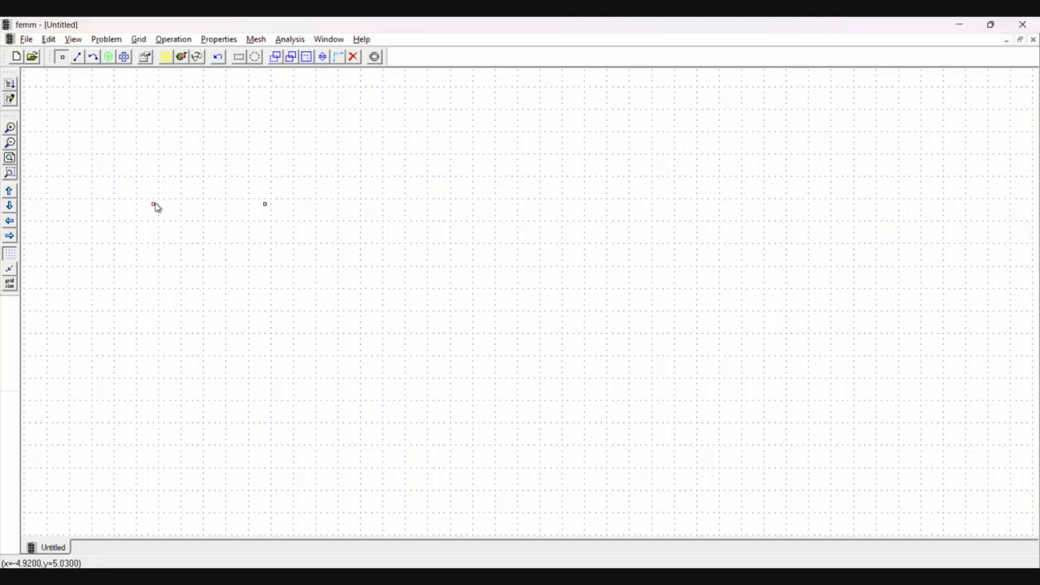
left_click(290, 58)
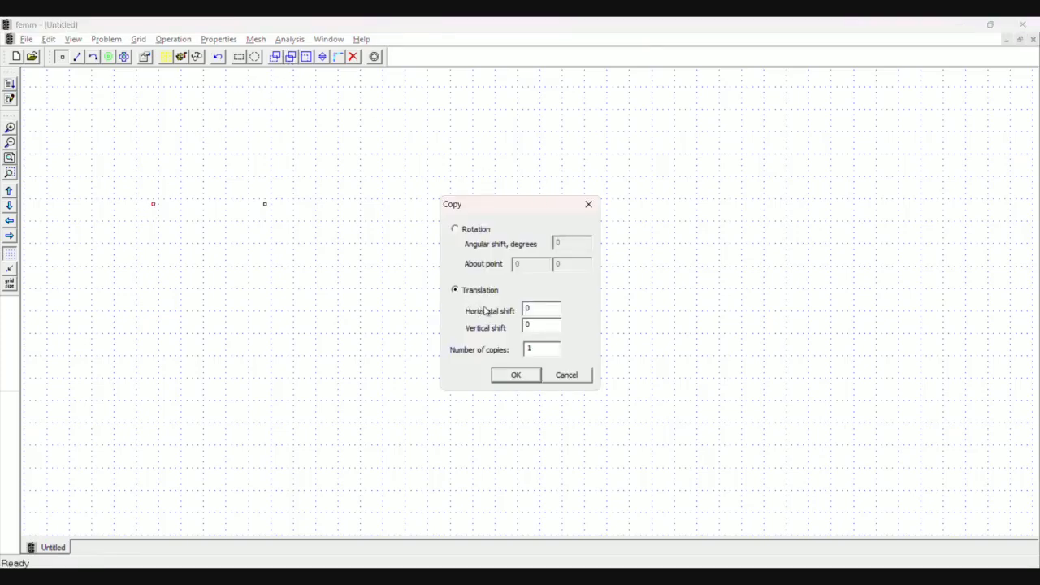
double_click(521, 308)
left_click(516, 377)
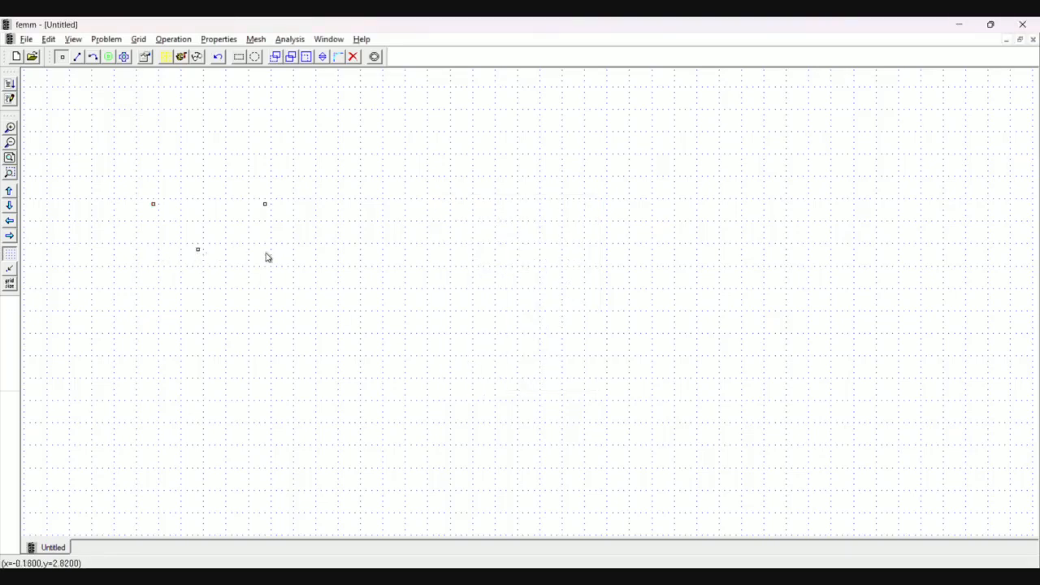
Copy the node at x = 0, y = 5 by translation with a vertical shift of -2.
left_click(275, 207)
left_click(248, 295)
right_click(265, 203)
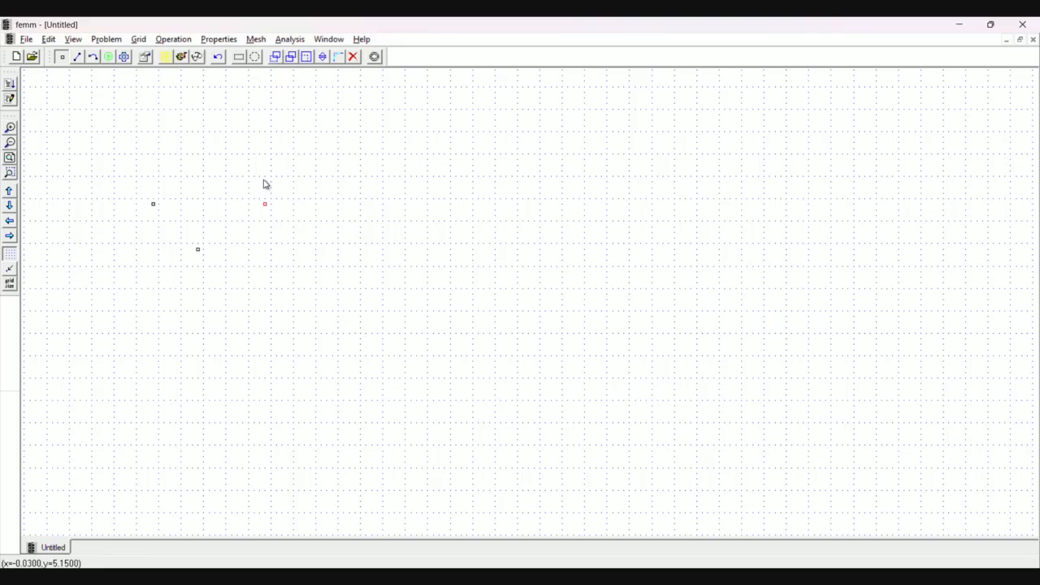
left_click(297, 56)
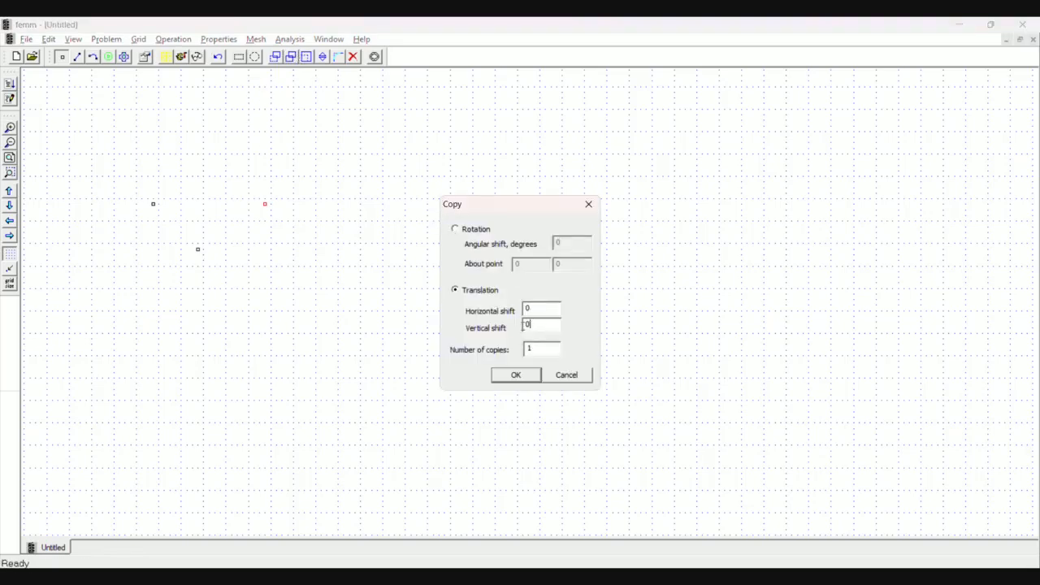
type("-2")
key("Return")
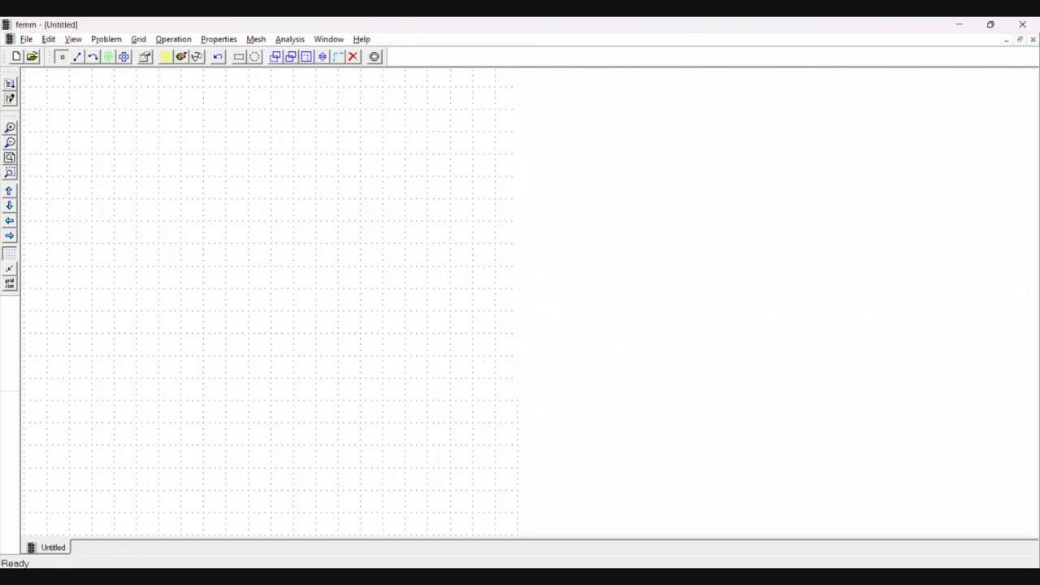
Join the four nodes with three straight segments: the upper edge, the vertical edge at x = 0 and the lower edge.
left_click(77, 56)
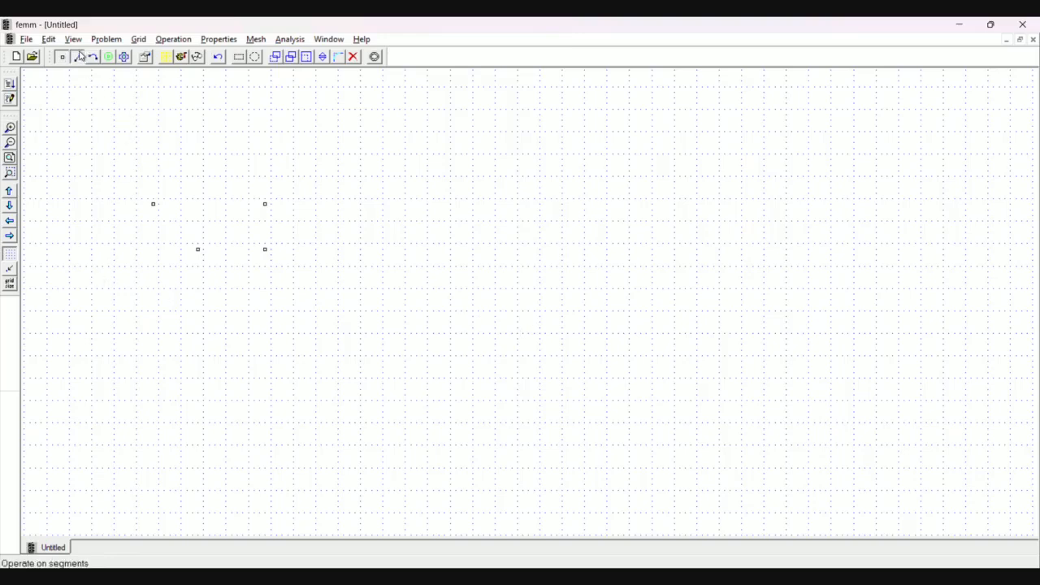
left_click(153, 204)
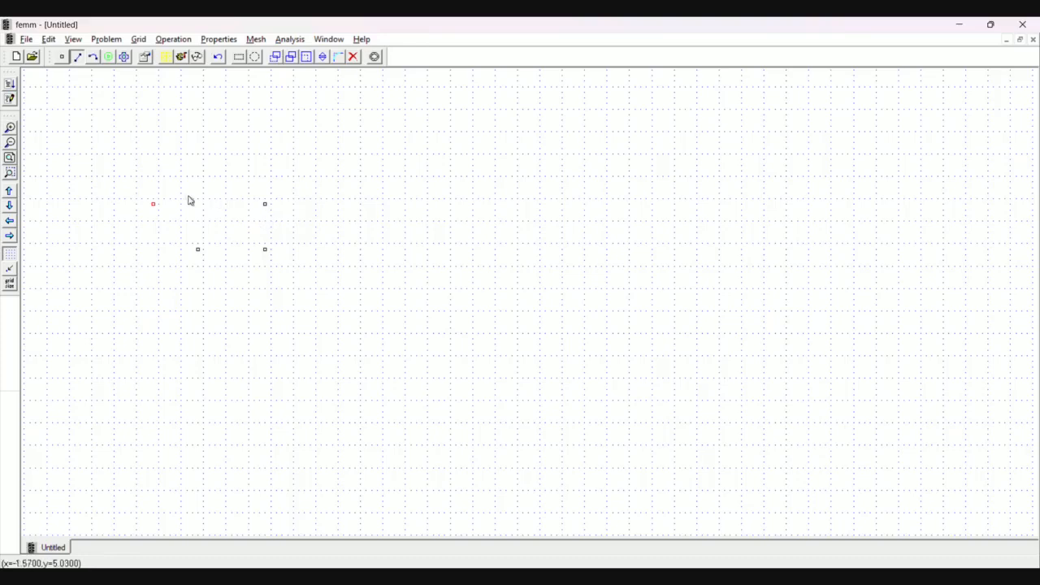
left_click(265, 211)
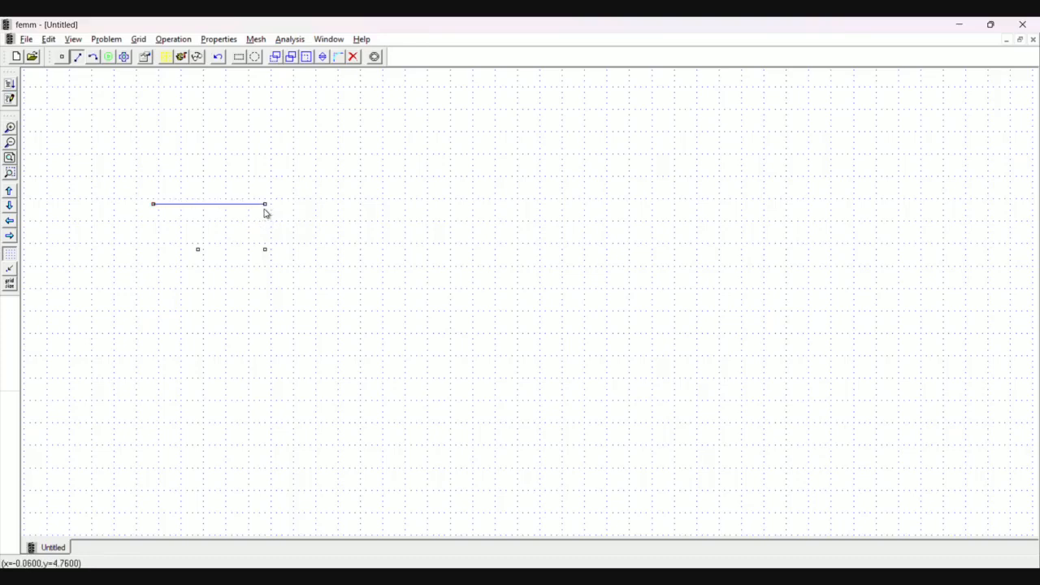
left_click(267, 249)
left_click(202, 252)
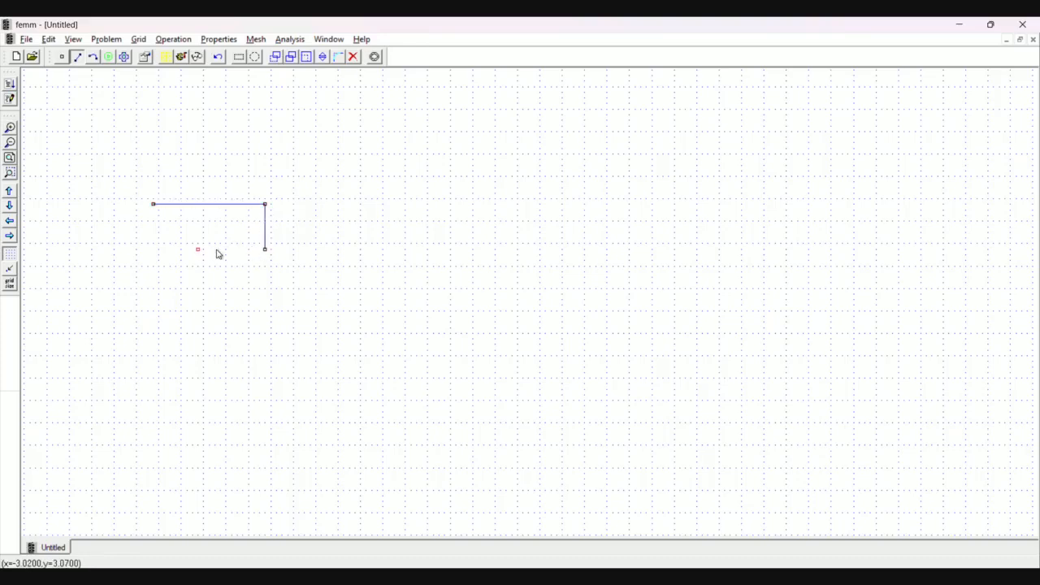
left_click(267, 254)
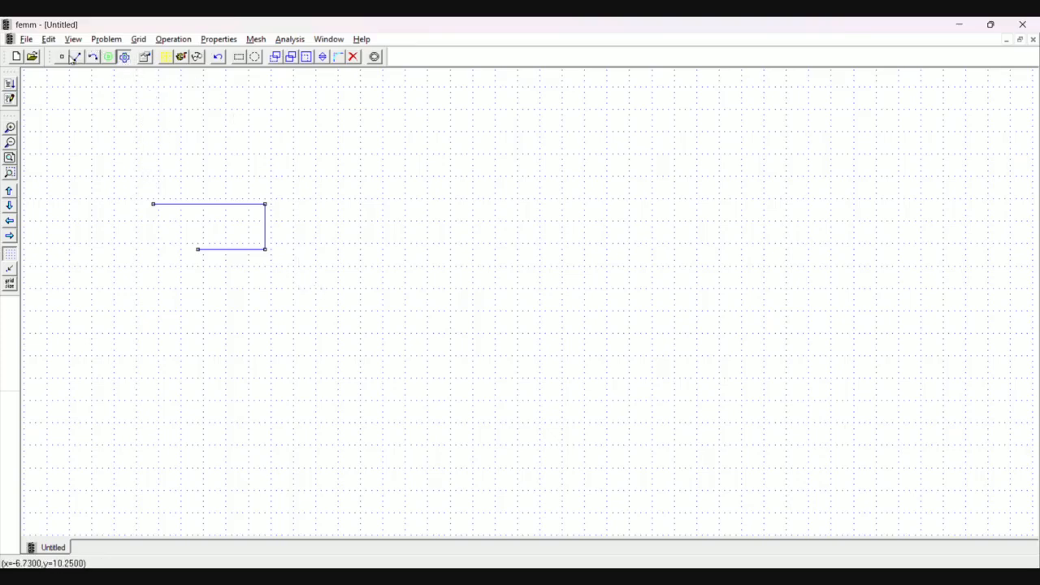
Try selecting the outline's node at x = -5, y = 5 and its upper segment individually.
left_click(62, 57)
left_click(153, 204)
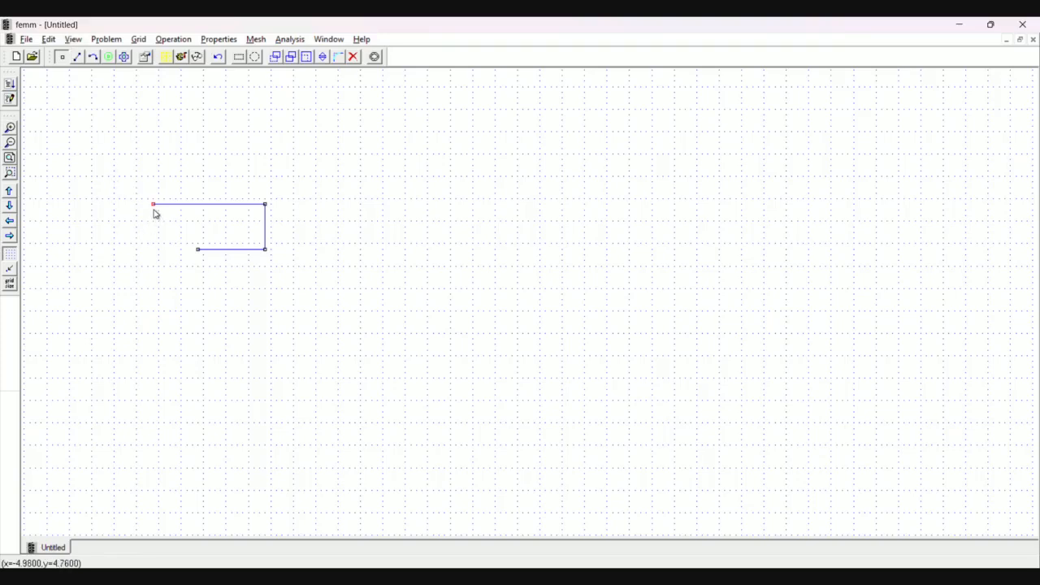
left_click(267, 209)
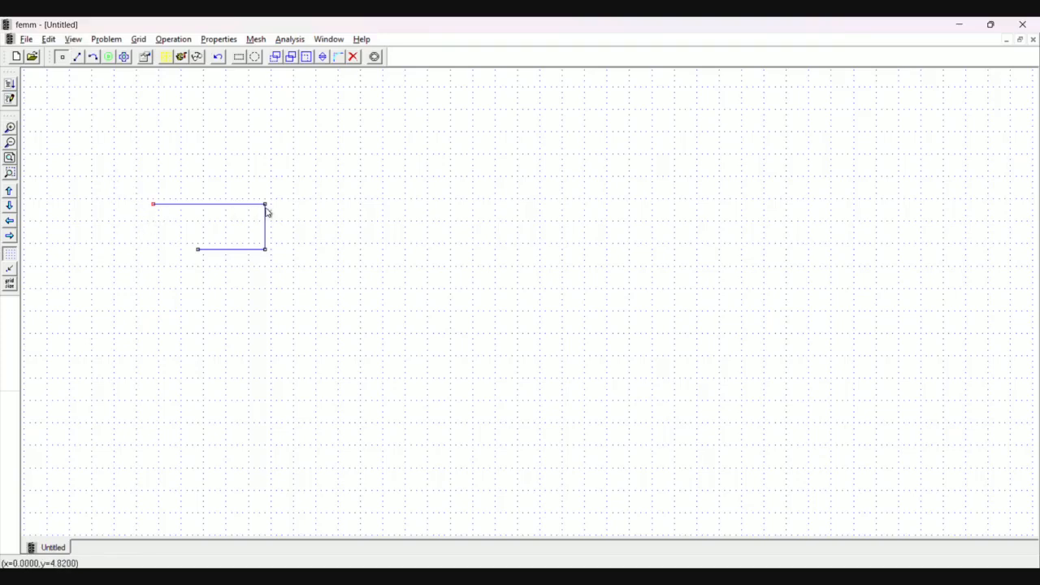
right_click(160, 208)
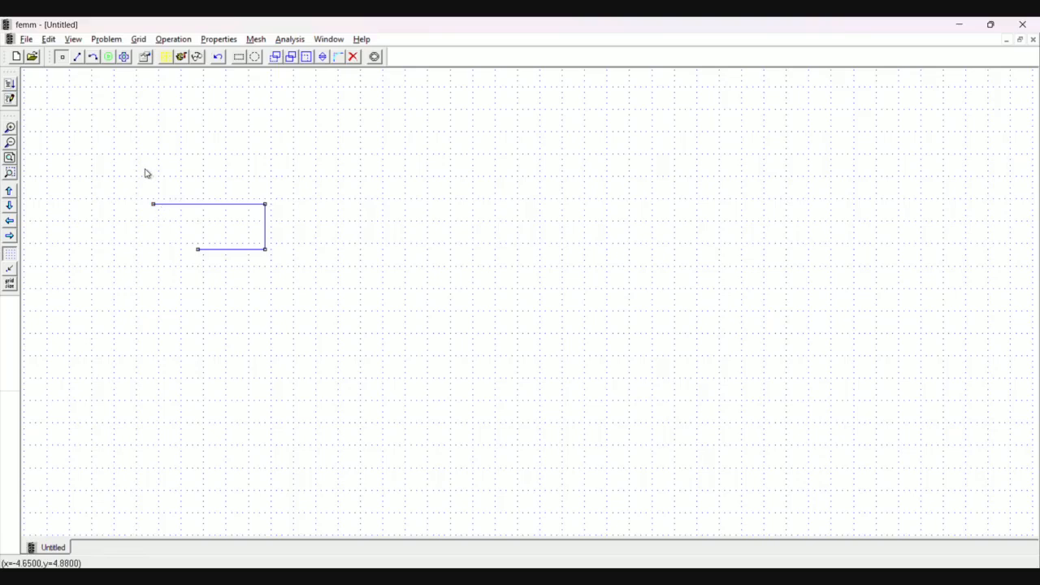
left_click(77, 56)
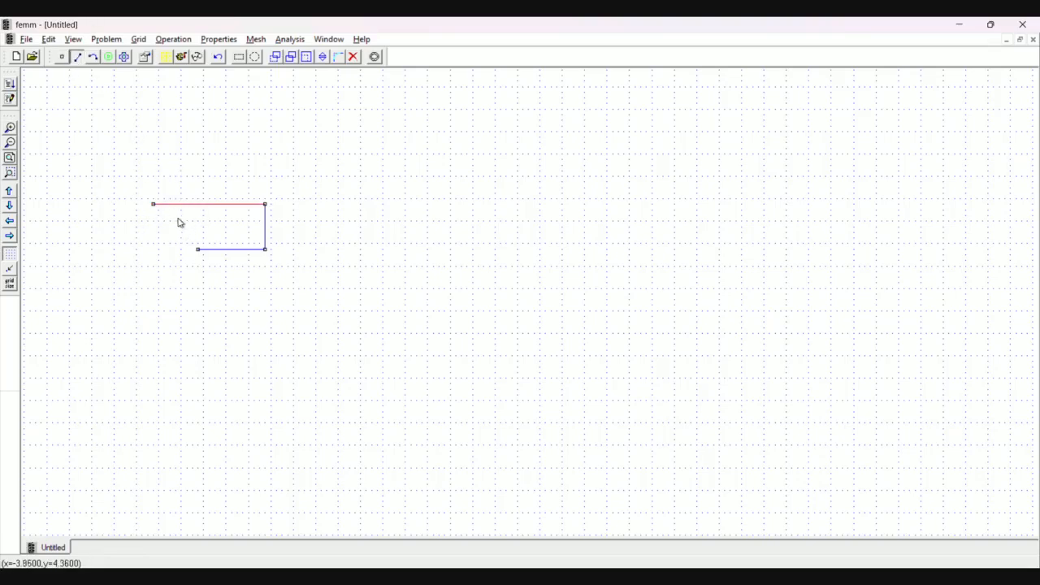
right_click(193, 204)
Select all nodes and segments of the open outline as a group and mirror them about the horizontal axis y = 0.
left_click(125, 56)
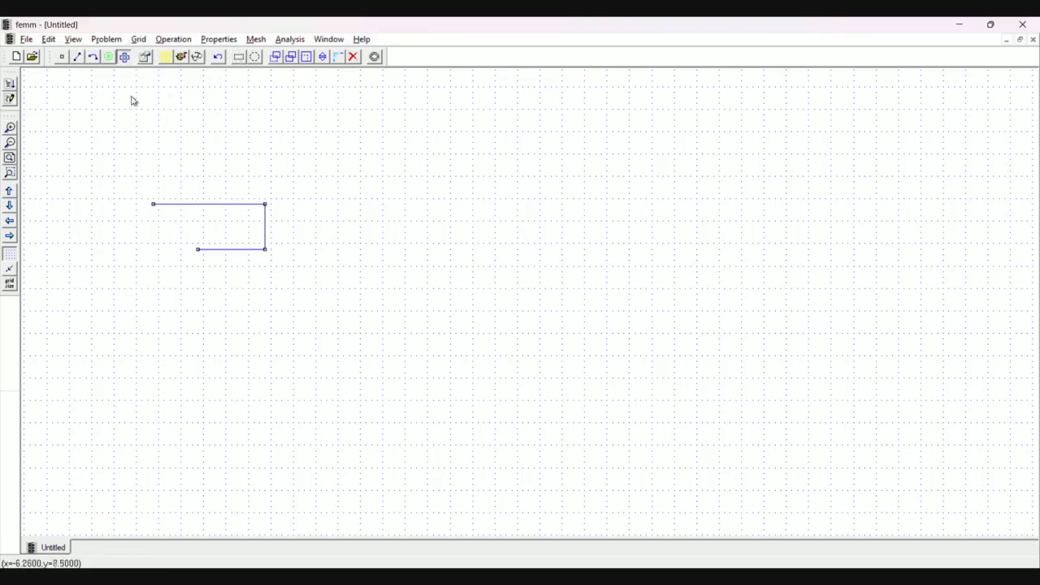
left_click_drag(129, 172, 305, 290)
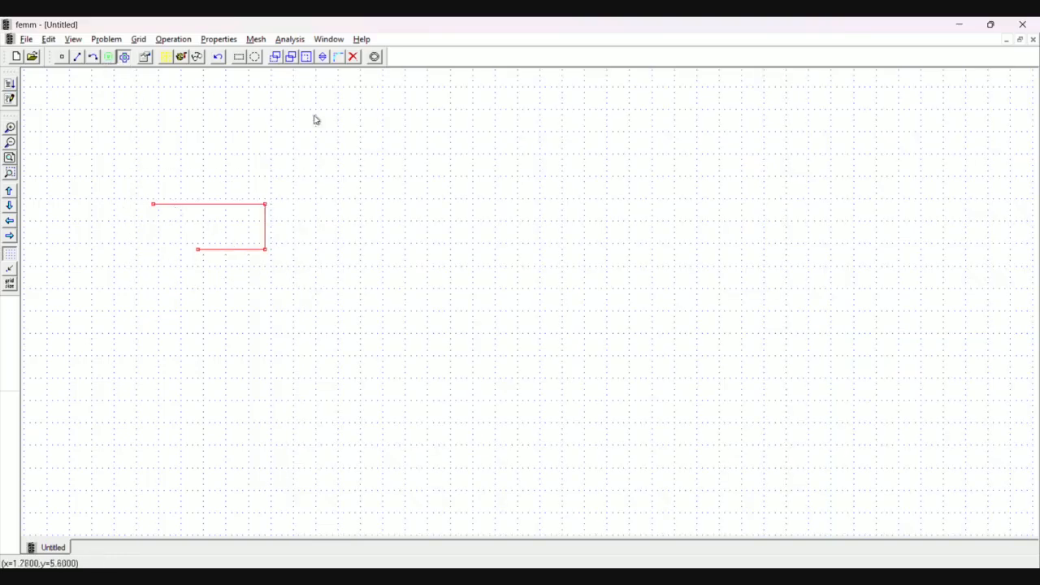
left_click(288, 63)
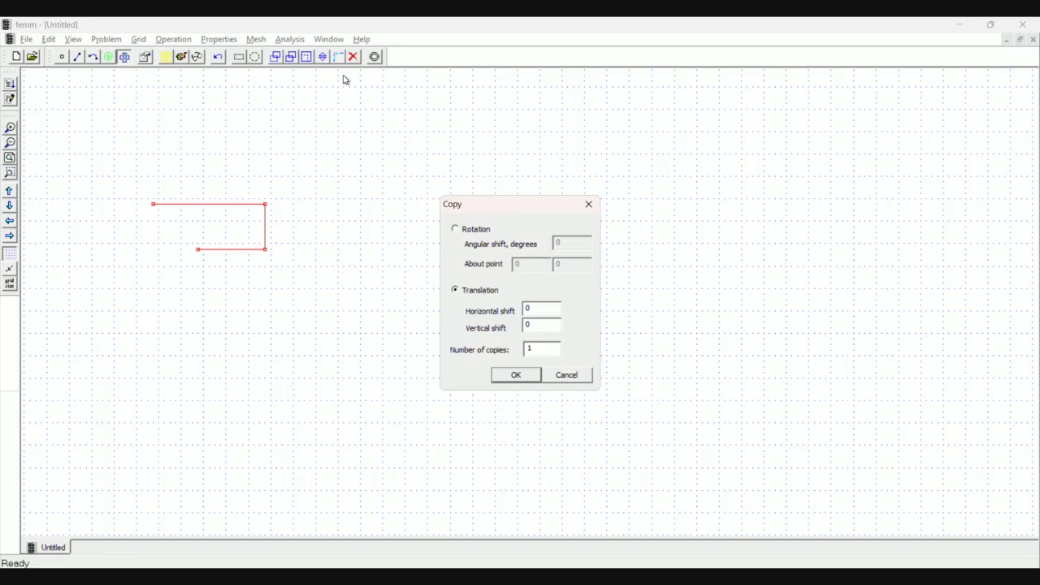
left_click(588, 205)
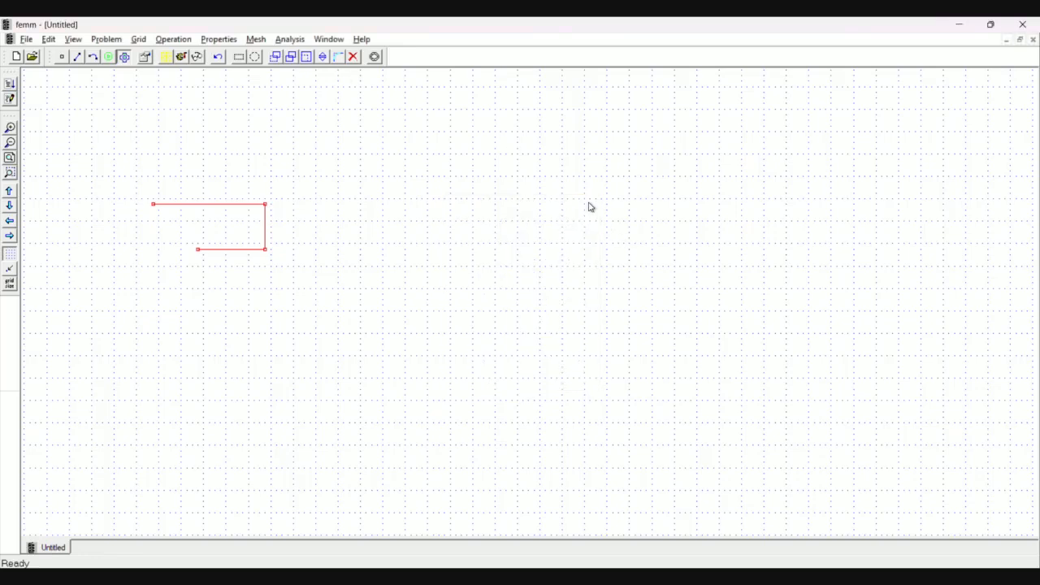
left_click(338, 56)
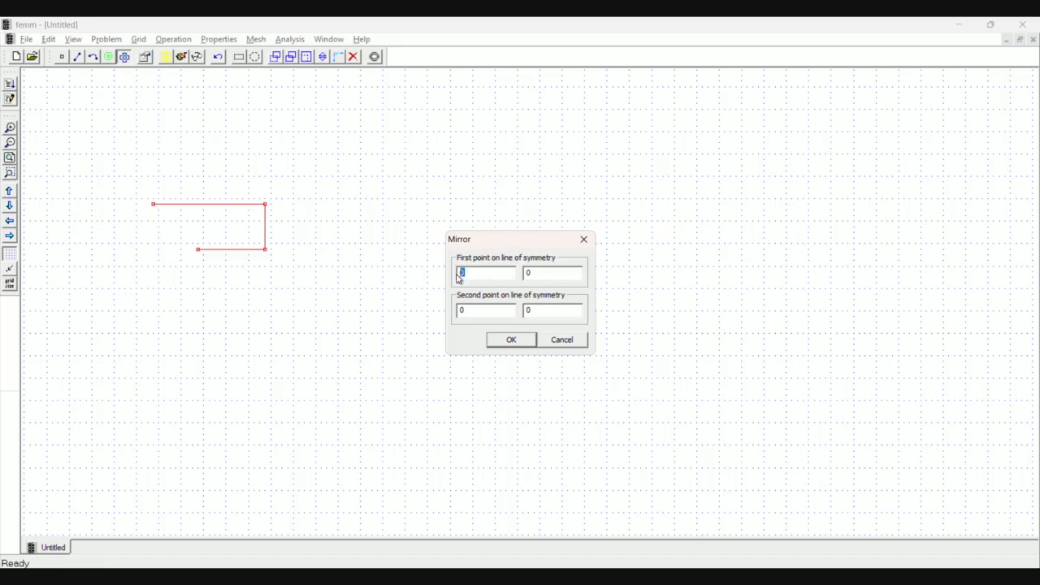
key("Return")
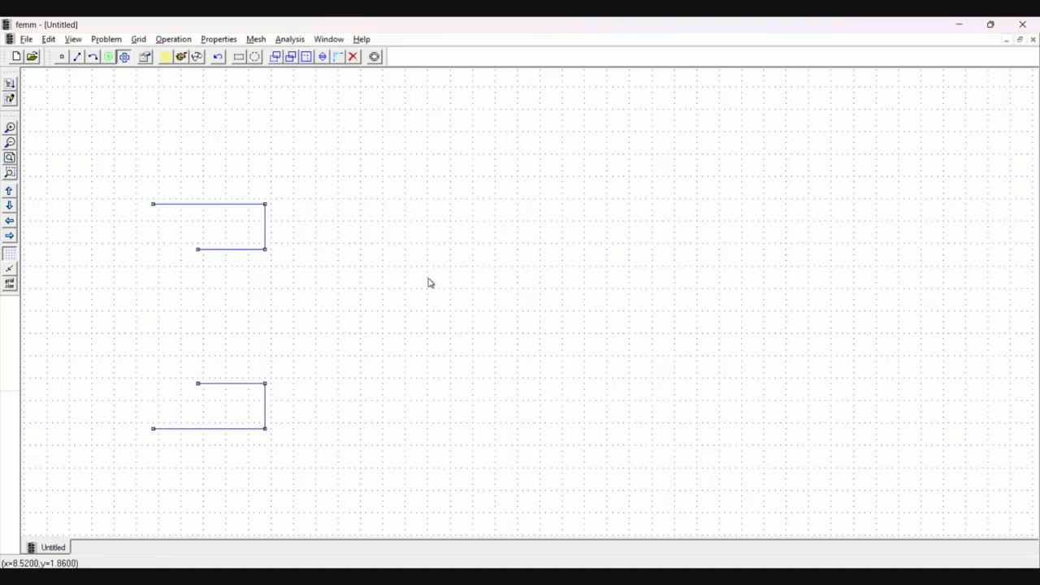
Add a node at the exact coordinates x = -5, y = 0.05 for the end of the outer leg.
left_click(61, 56)
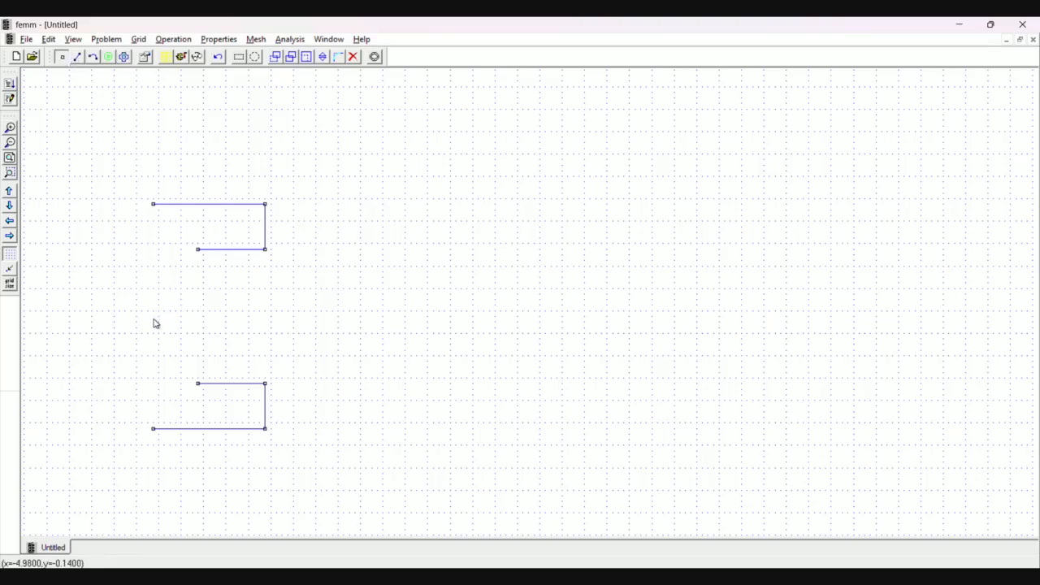
key("Tab")
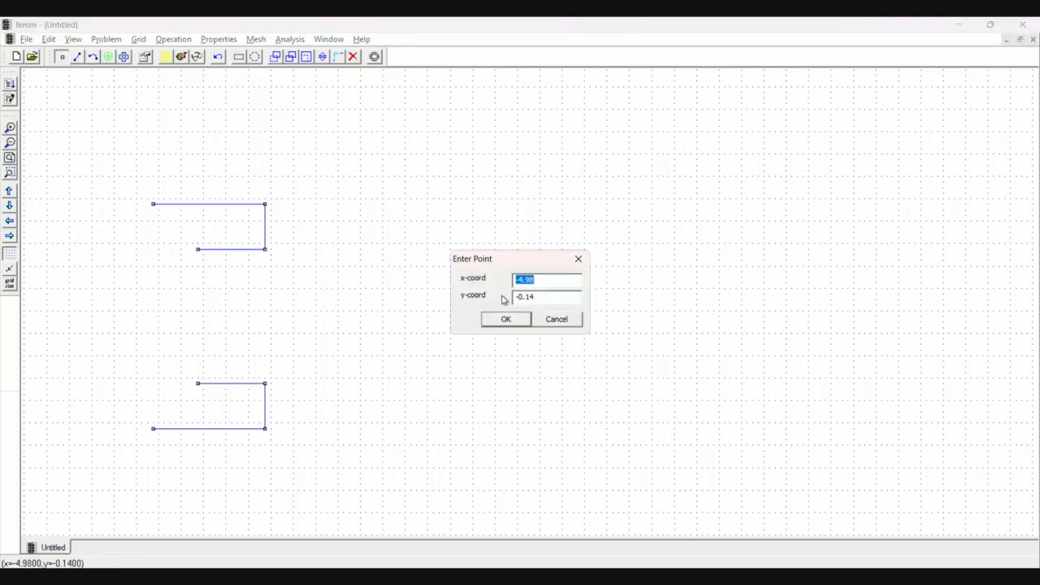
type("-5")
key("Tab")
type("0")
key("Return")
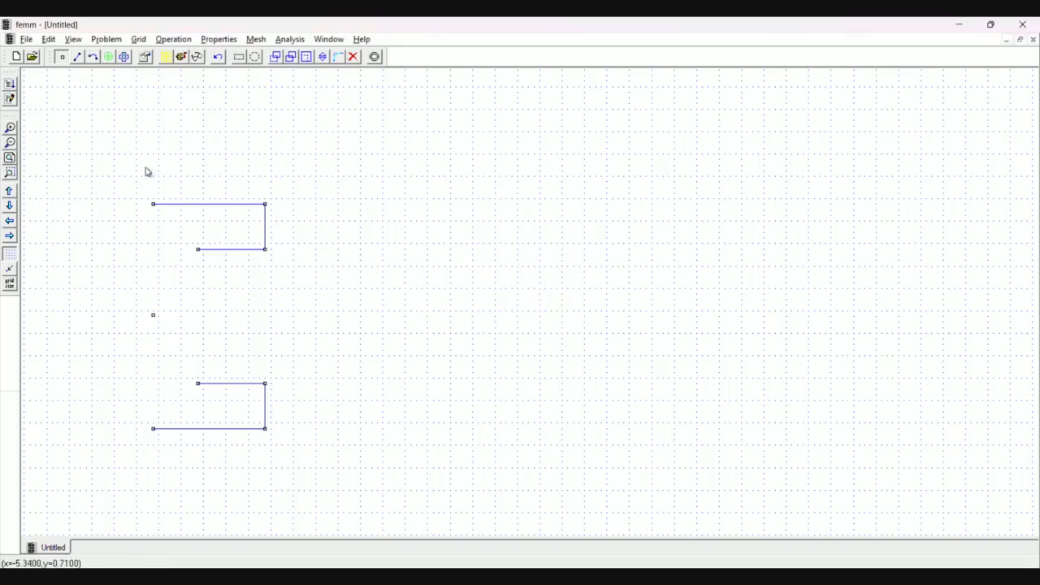
Draw the outer vertical segment from the node at x = -5, y = 5 down to the new node below it.
left_click(78, 56)
left_click(153, 202)
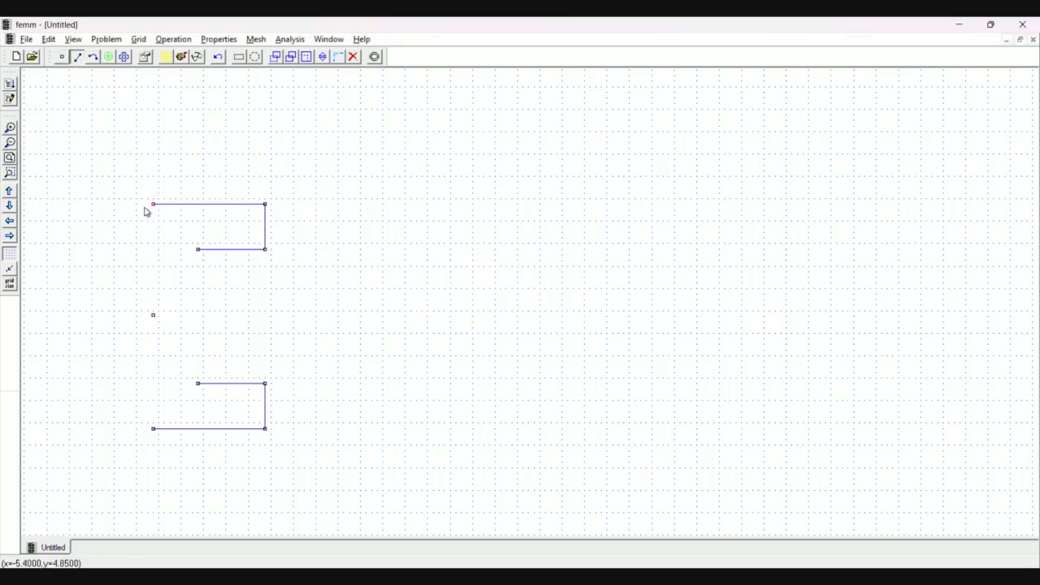
left_click(151, 314)
Copy the lower end node of the outer vertical segment by translation with a horizontal shift of 2.
left_click(61, 56)
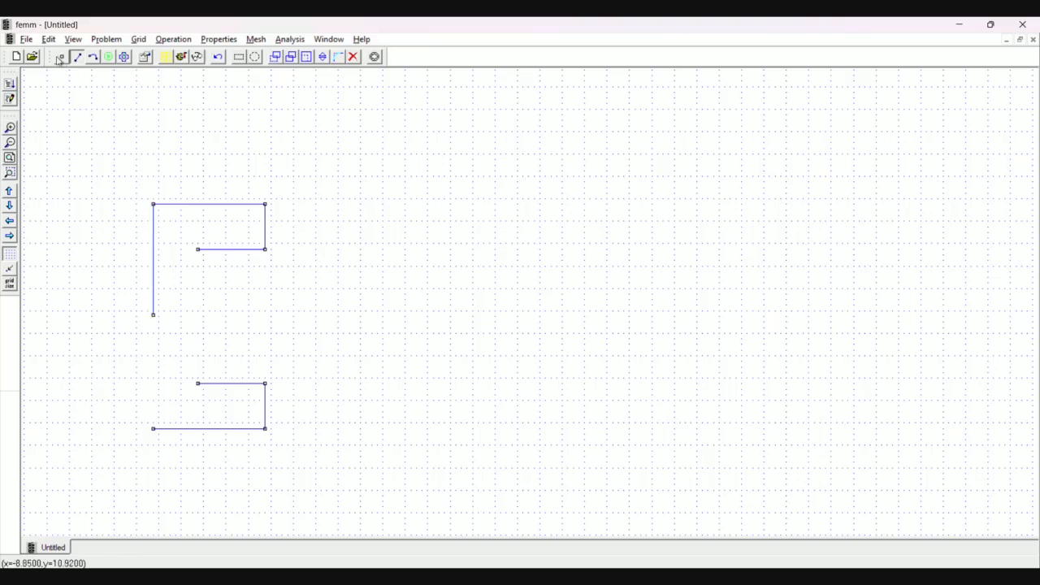
left_click(162, 309)
left_click(293, 58)
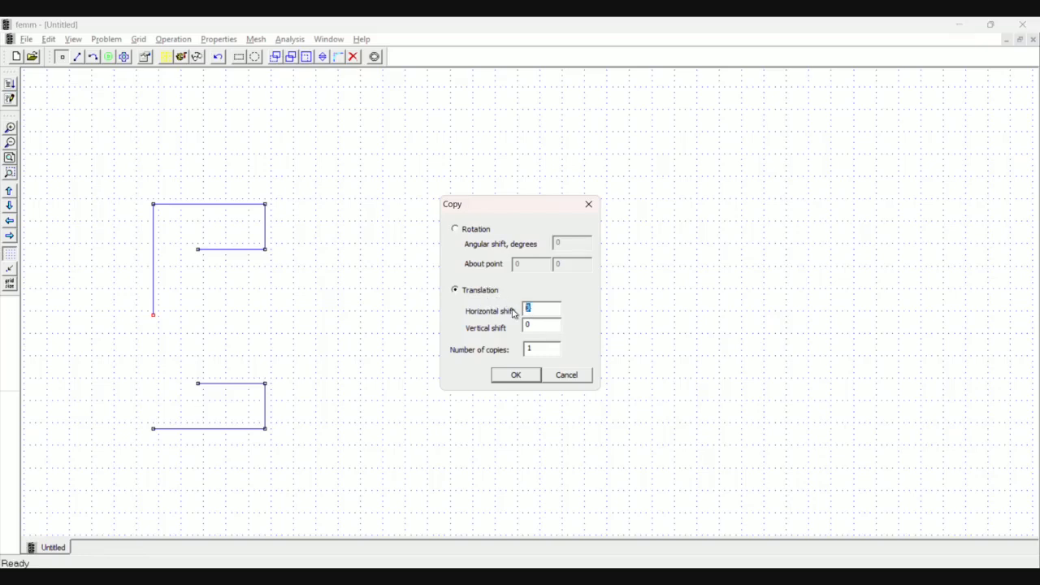
type("2")
key("Return")
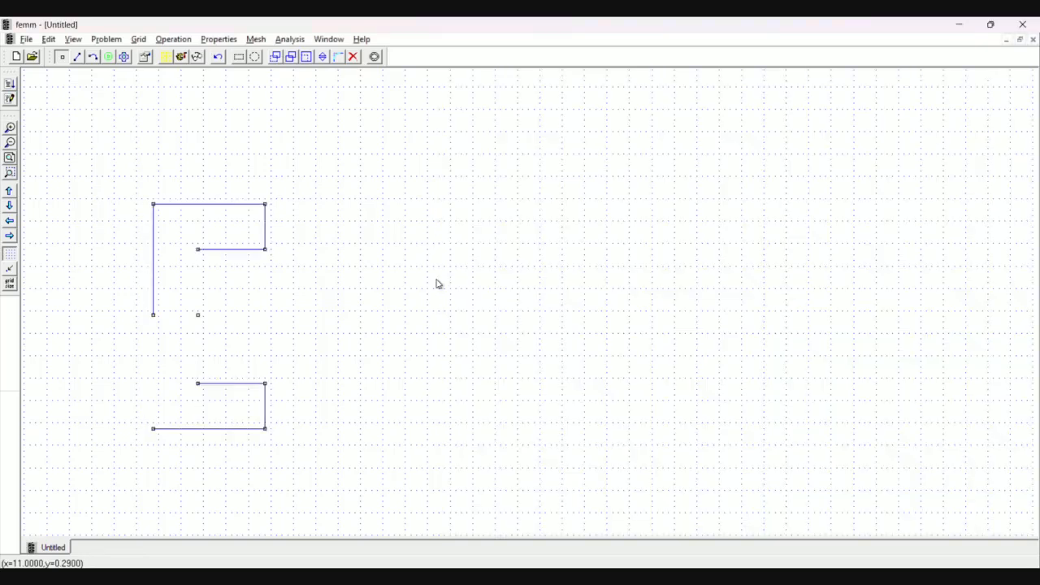
Draw the leg's inner vertical segment from x = -3, y = 3 and close the leg's lower end with a horizontal segment.
left_click(79, 57)
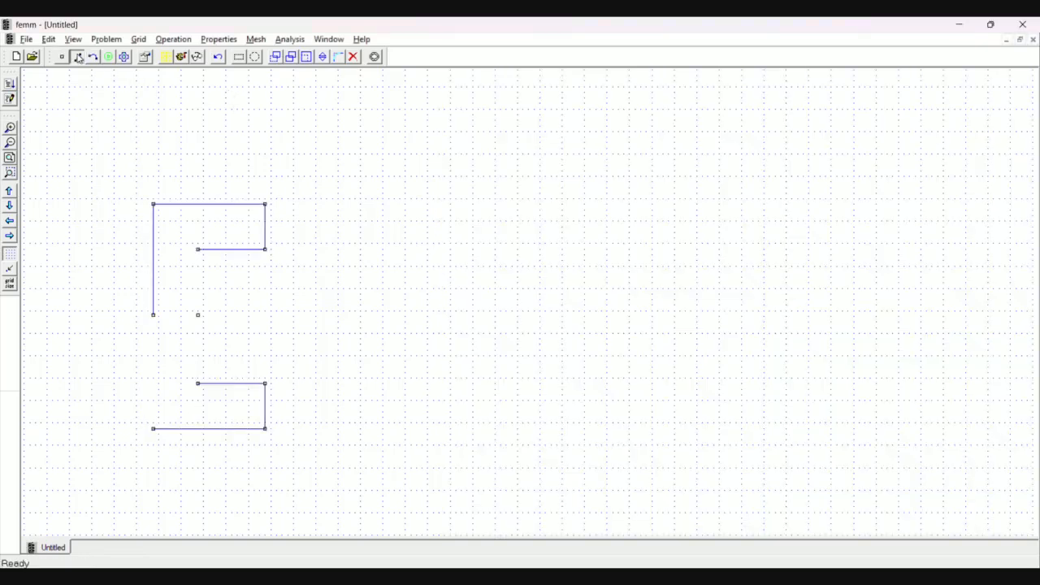
left_click(193, 254)
left_click(197, 315)
left_click(195, 316)
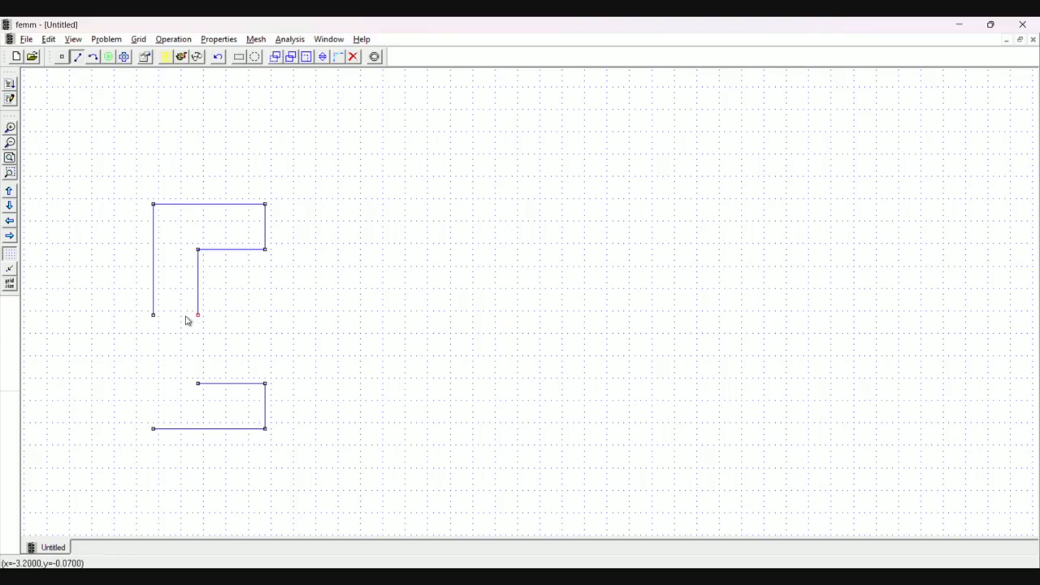
left_click(151, 314)
Mirror the upper leg's two vertical segments and its end segment about the horizontal axis y = 0, and inspect the air gap.
right_click(189, 296)
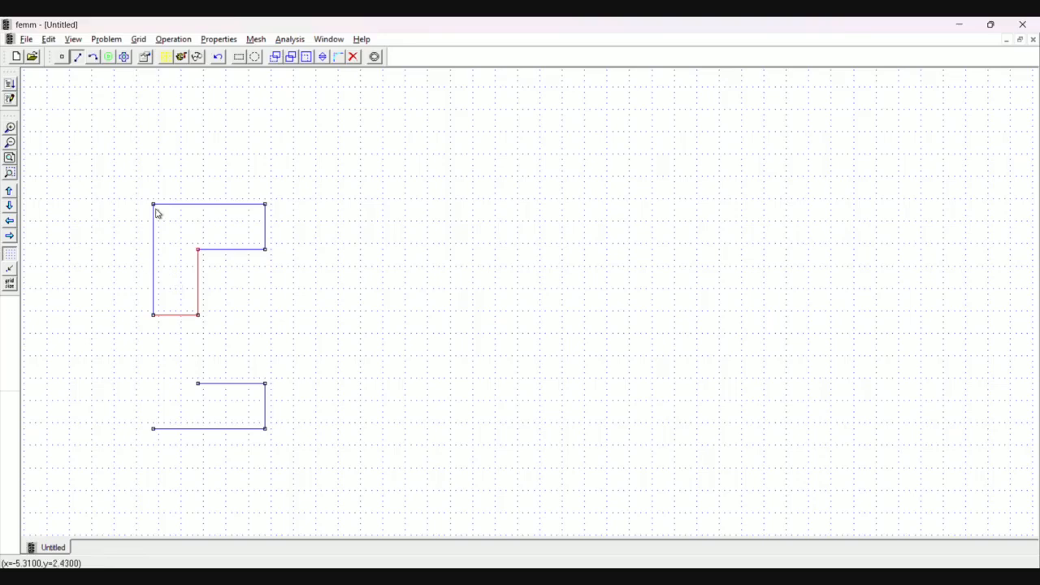
right_click(150, 283)
left_click(290, 56)
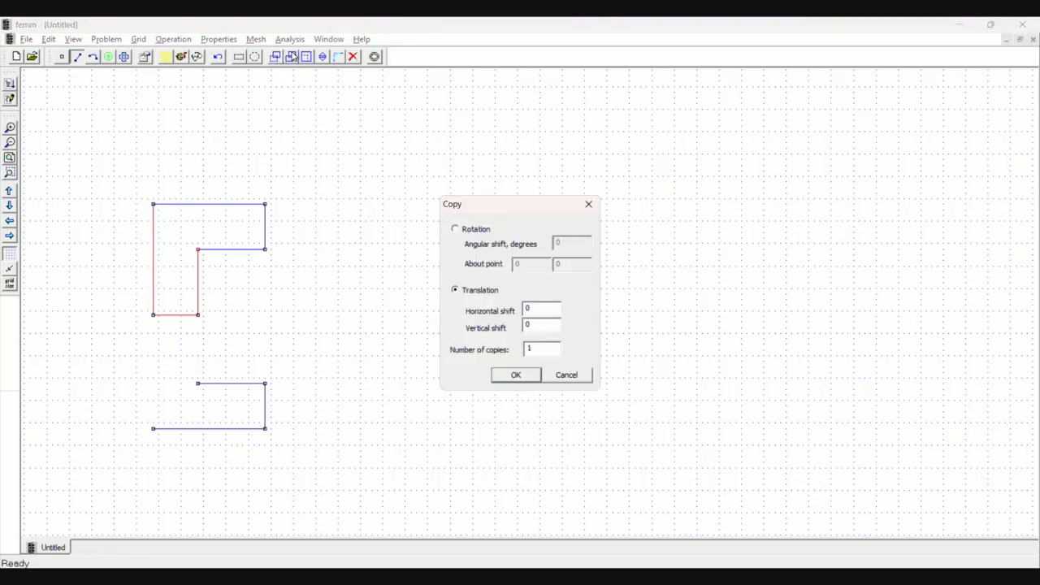
key("Escape")
left_click(307, 57)
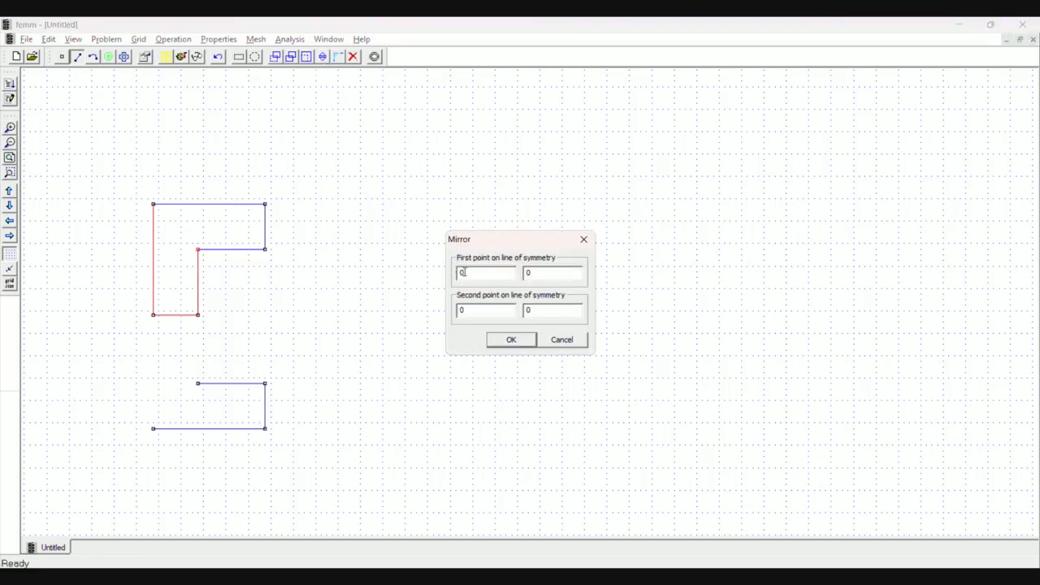
type("1")
key("Return")
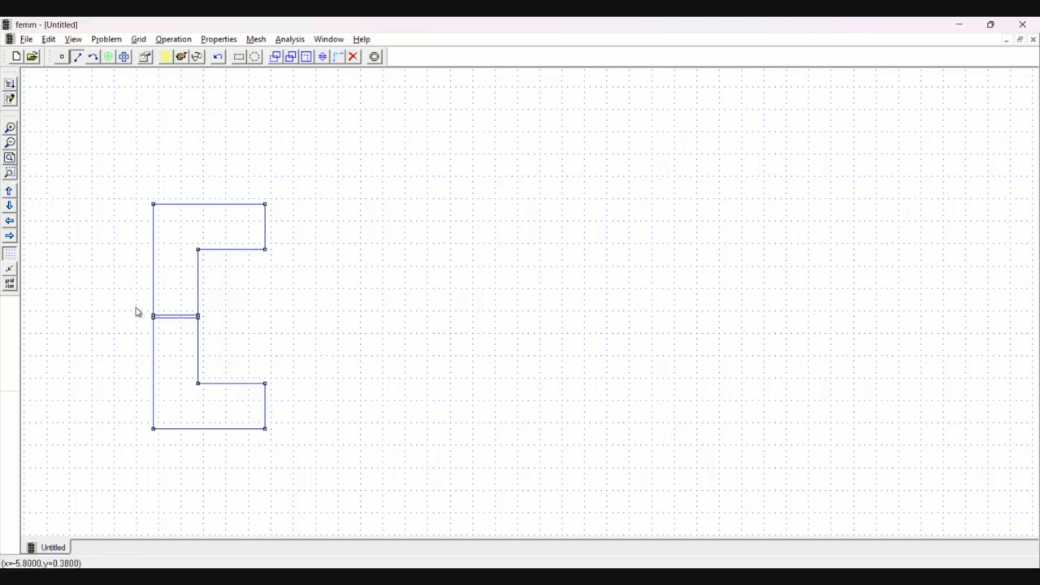
left_click_drag(135, 312, 209, 343)
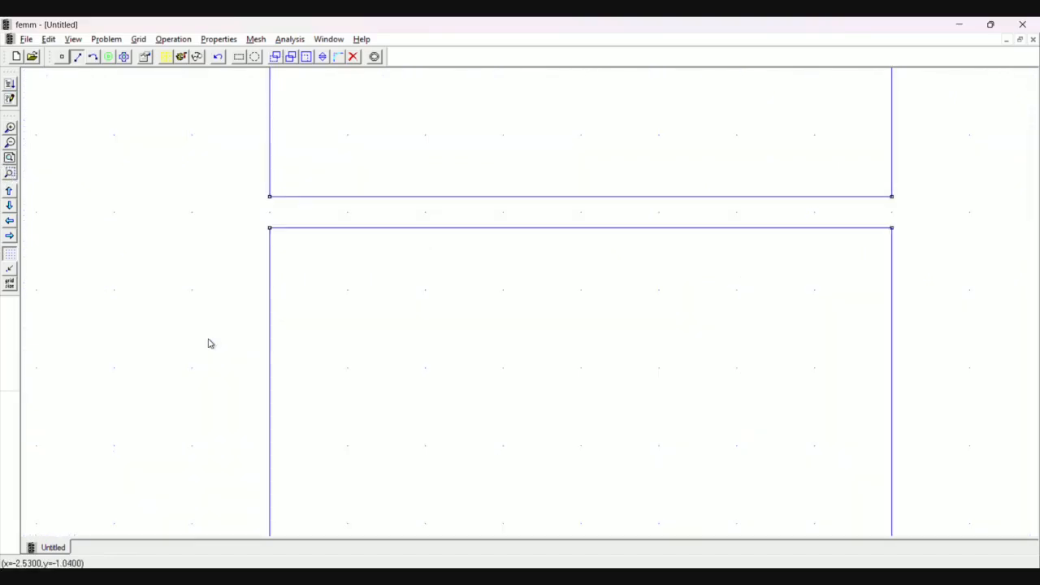
Draw a trial segment across the air gap at the outer leg's outer edge and check its length.
left_click(75, 57)
left_click(269, 196)
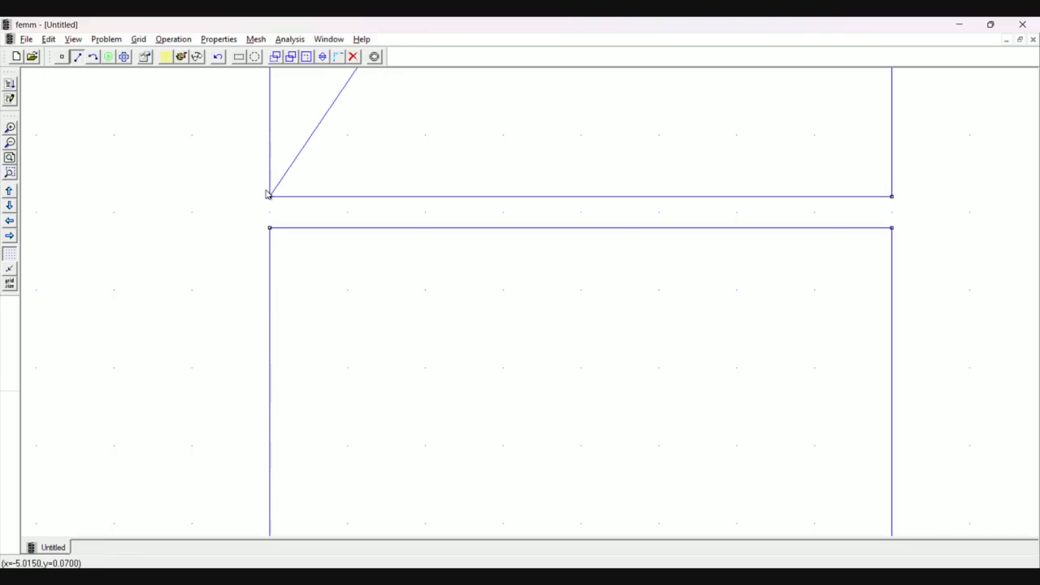
key("ctrl+z")
left_click(267, 195)
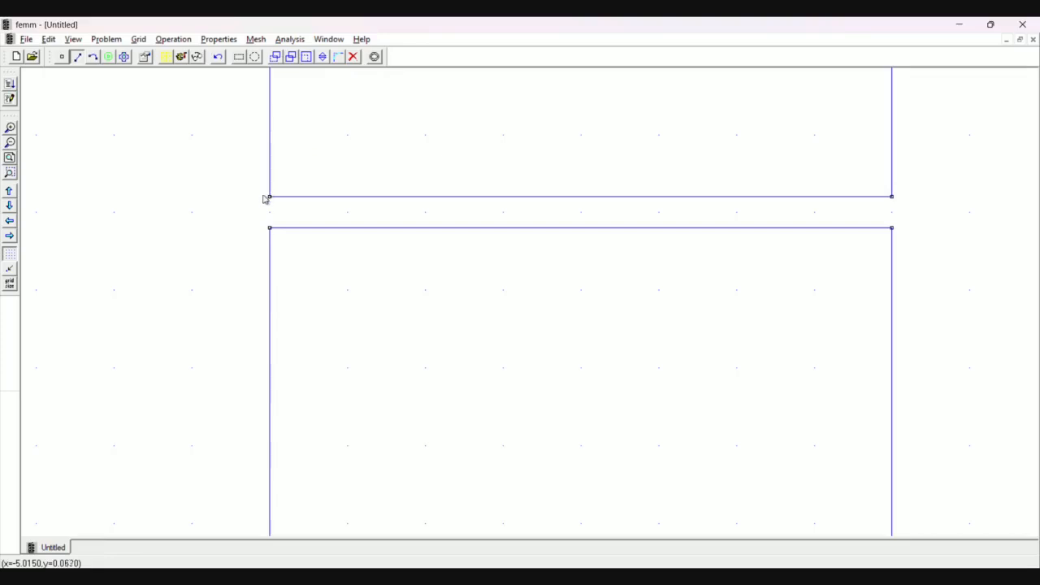
left_click(259, 236)
double_click(256, 221)
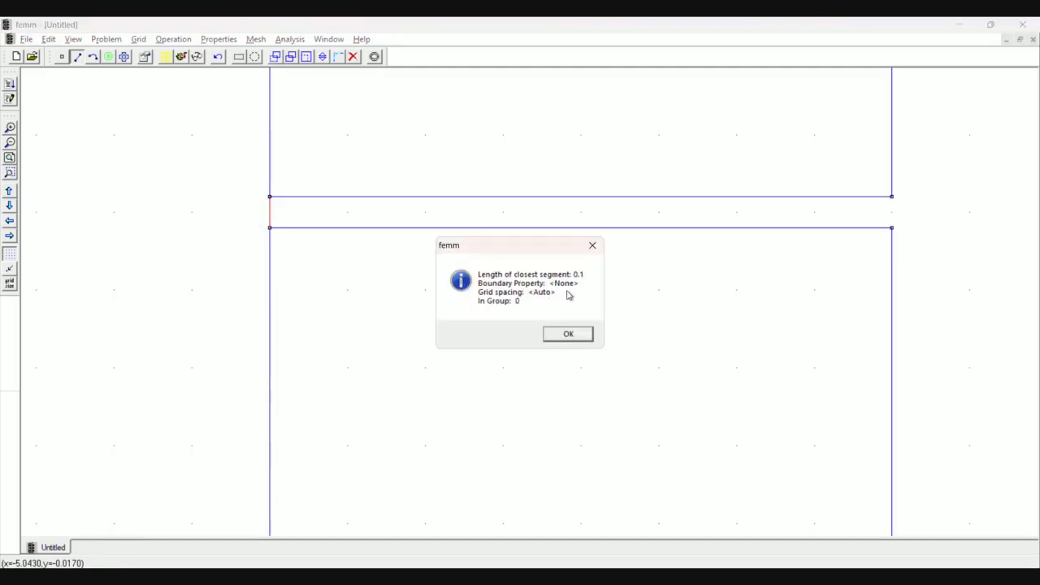
left_click(569, 334)
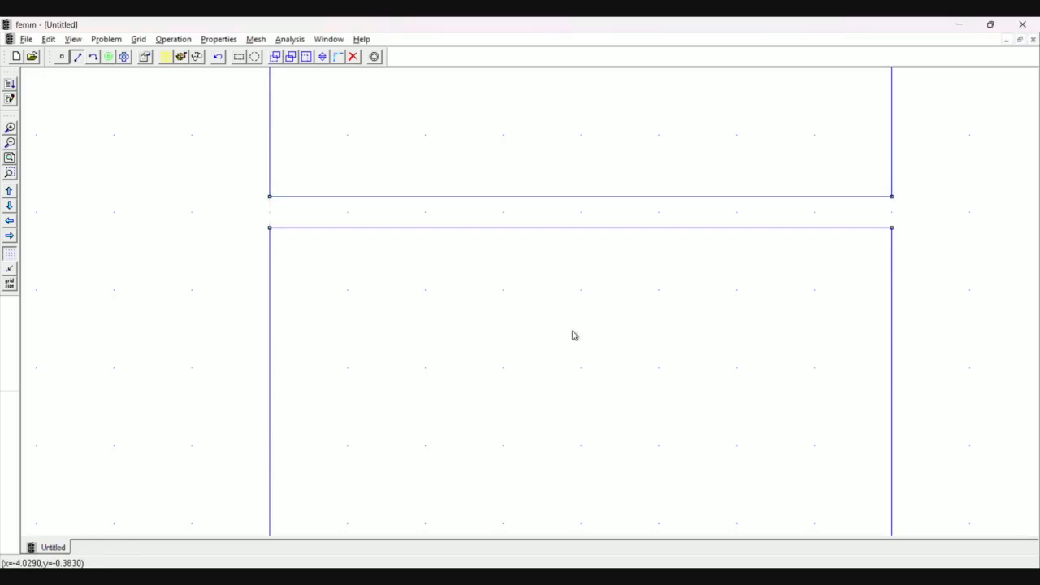
Show the whole core outline and check the coordinates of the upper arm's lower end node.
key("Home")
key("Left")
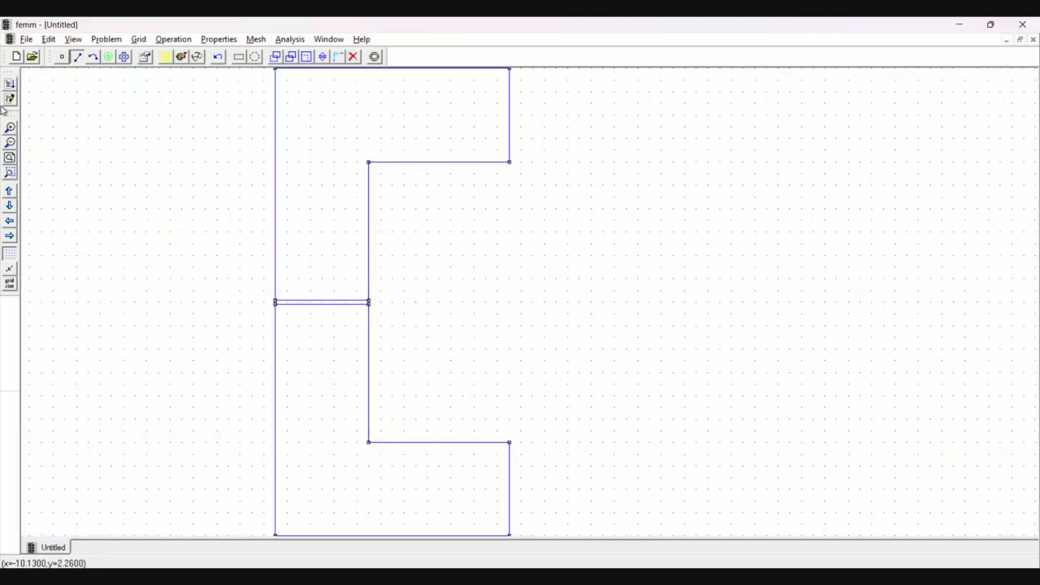
key("Page_Down")
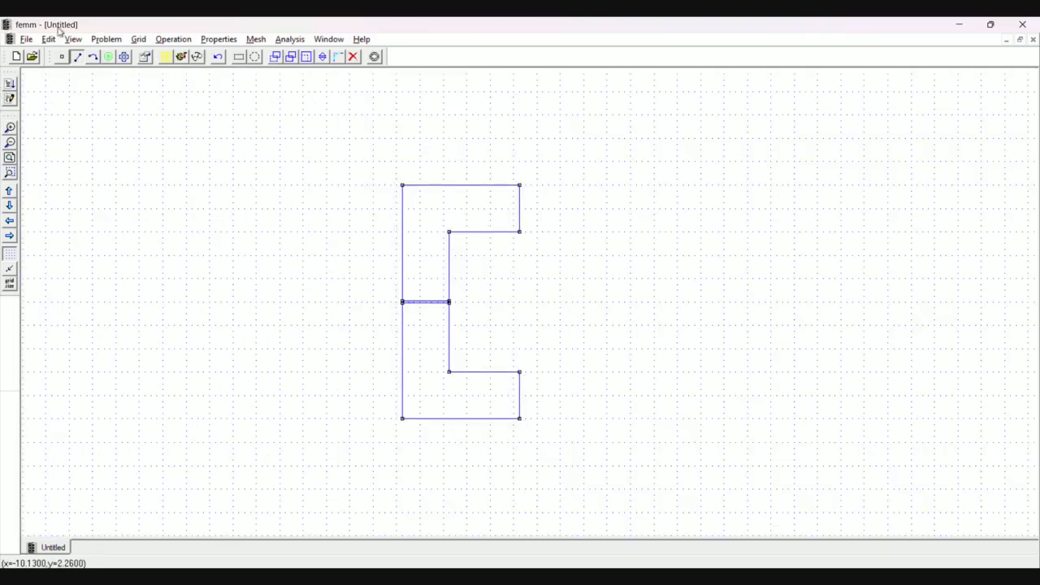
left_click(123, 57)
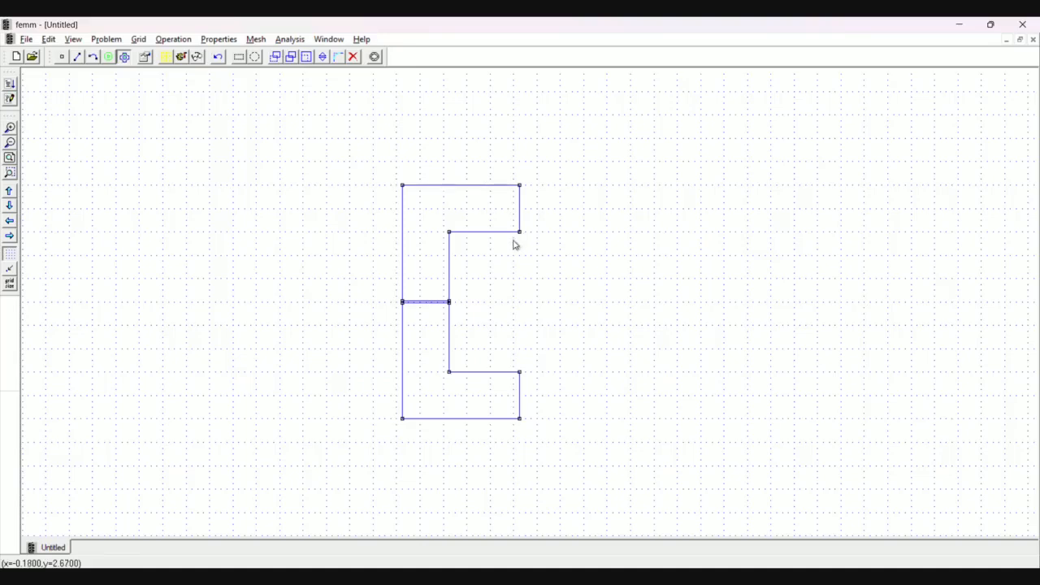
left_click(78, 57)
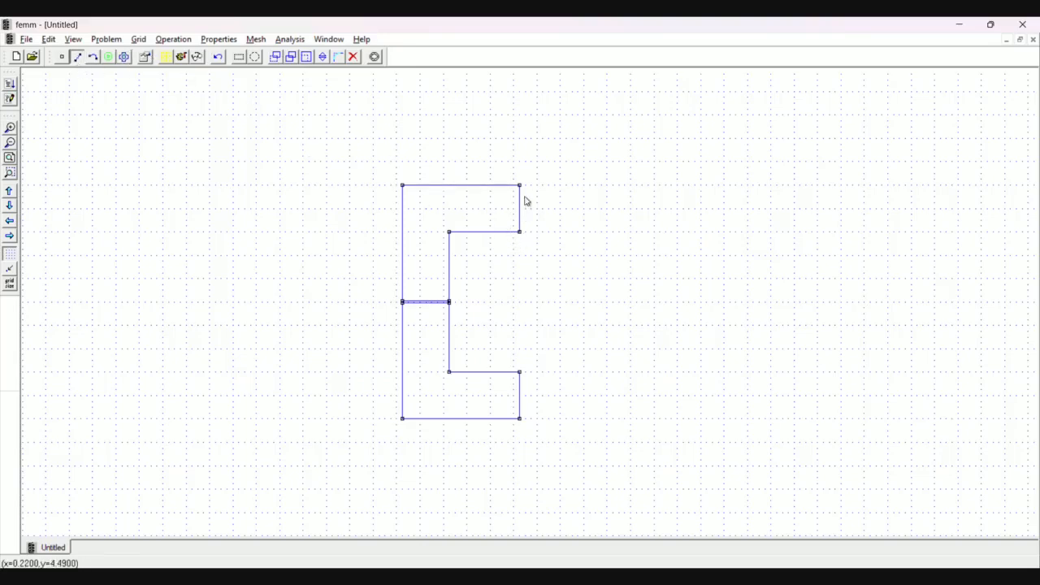
left_click(61, 57)
double_click(519, 233)
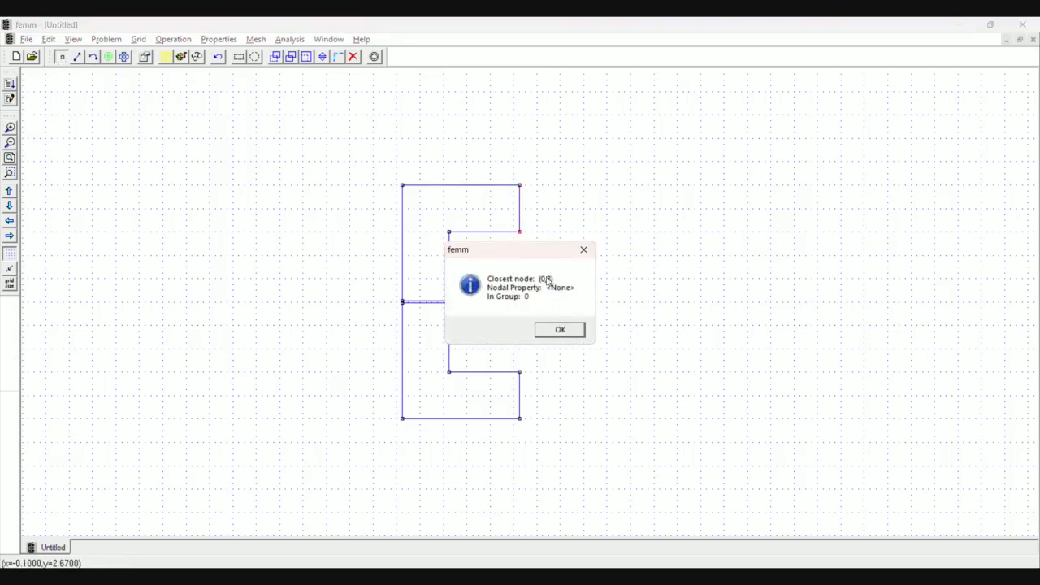
key("Return")
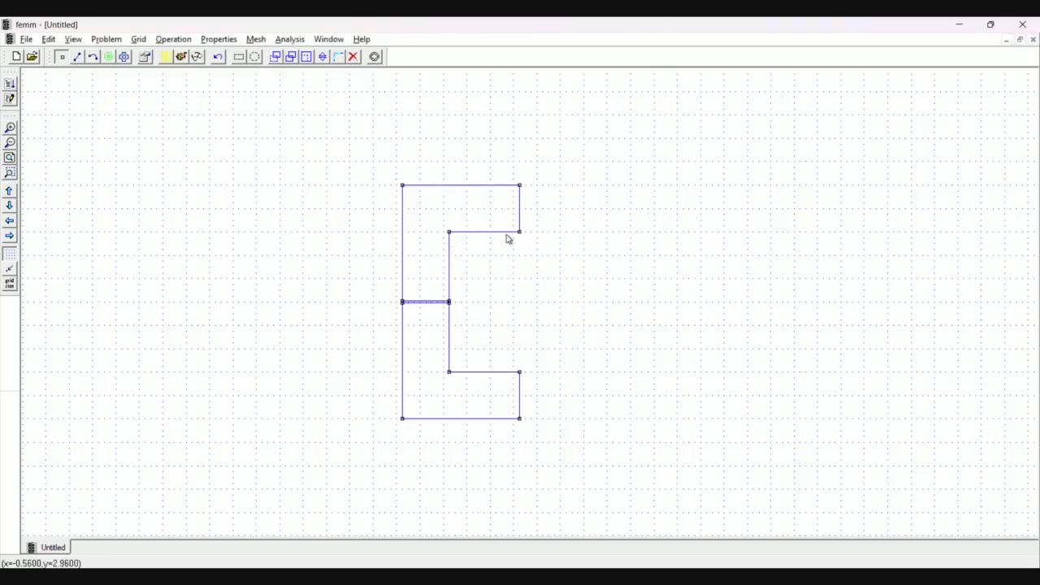
Move the vertical end segments of the upper and lower arms by translation with a horizontal shift of -1.
left_click(77, 57)
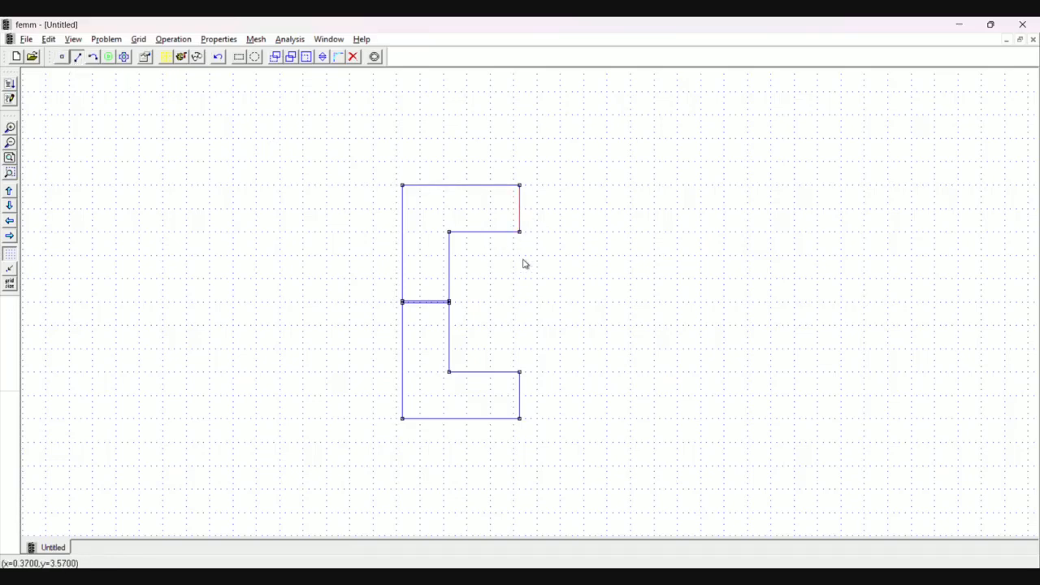
left_click(522, 407)
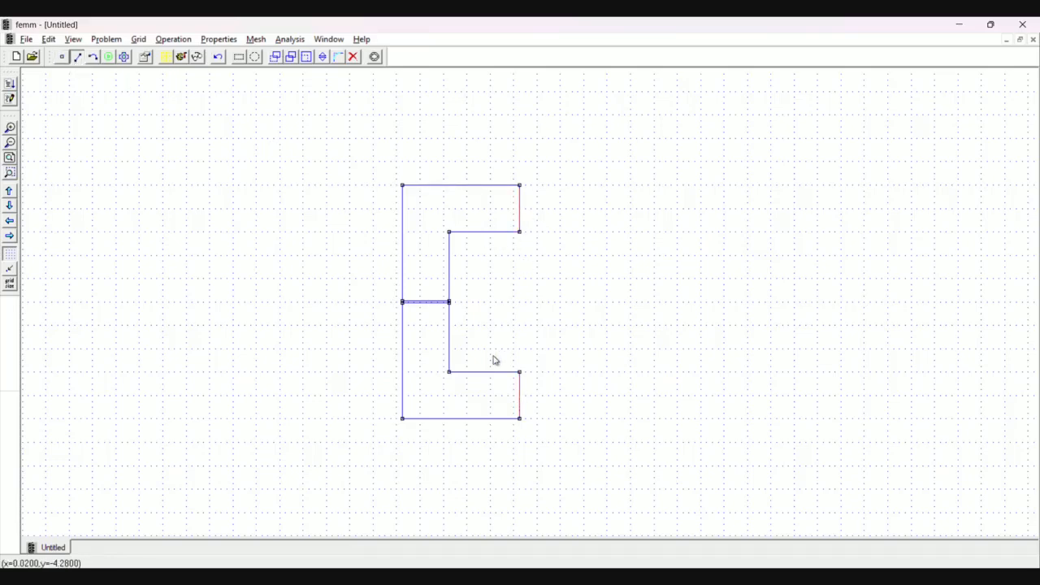
left_click(275, 56)
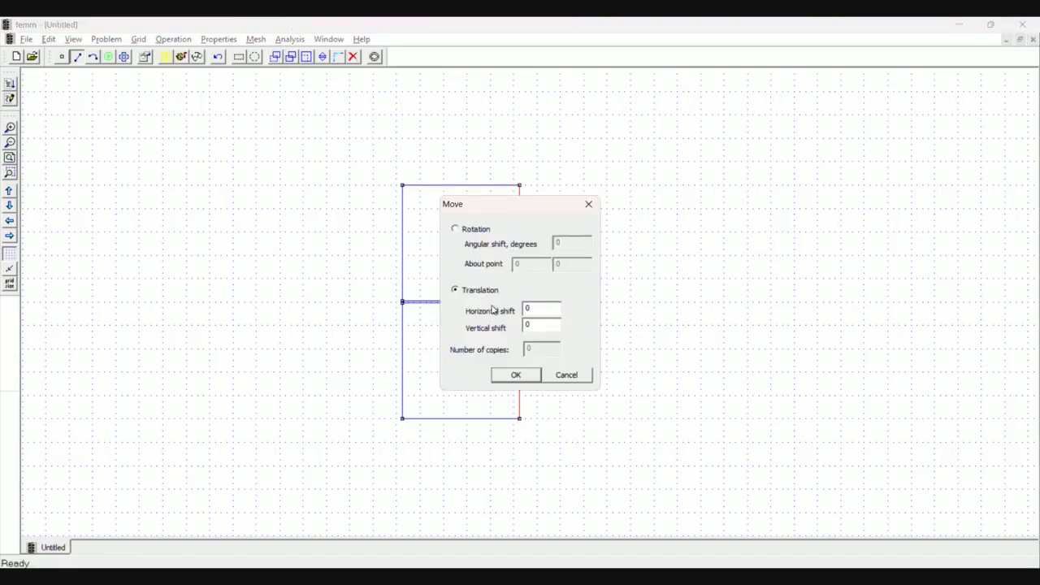
type("-0.5")
key("Return")
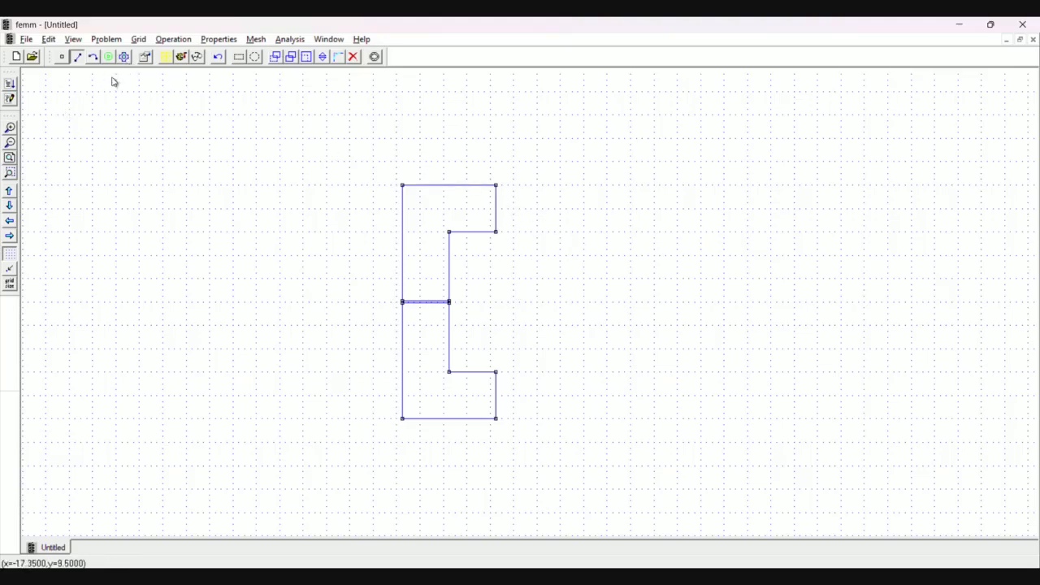
Delete the outer end nodes of the upper and lower arms, at y = 5 and y = -5, with their attached segments.
left_click(61, 56)
left_click(509, 181)
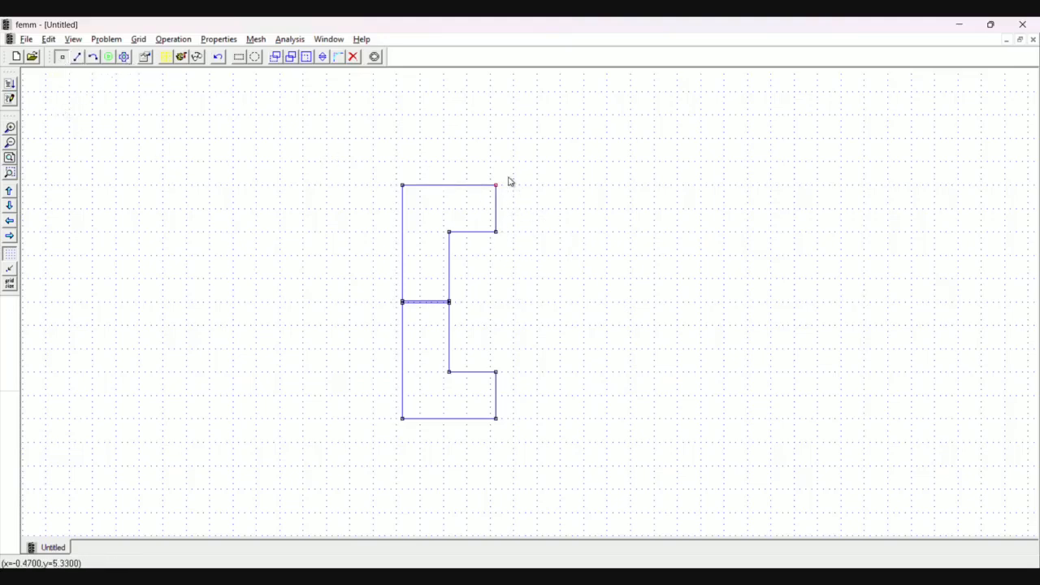
left_click(500, 433)
key("Delete")
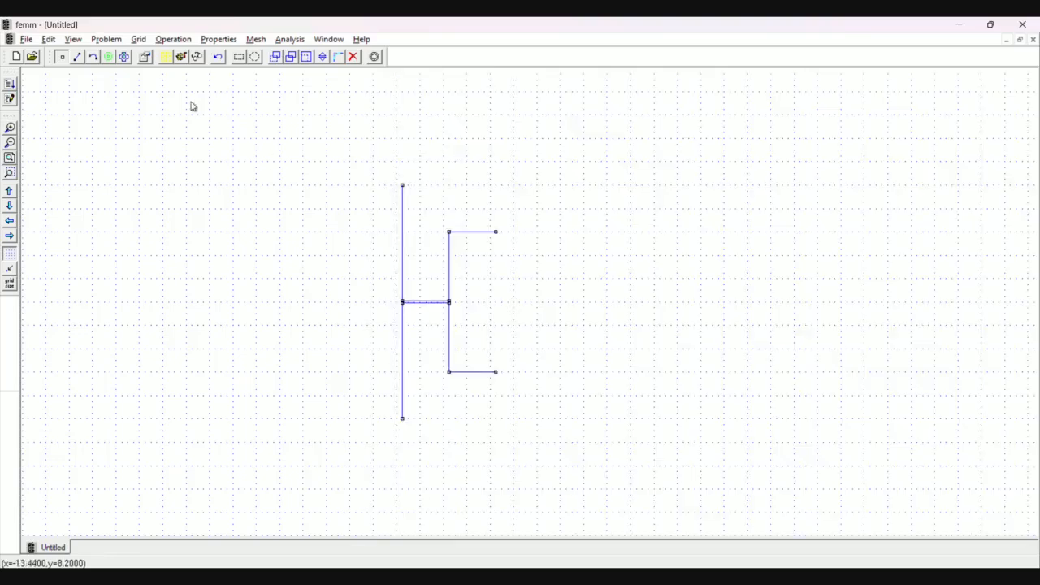
Select the entire remaining half outline and mirror it about the vertical axis x = 0.
left_click(125, 58)
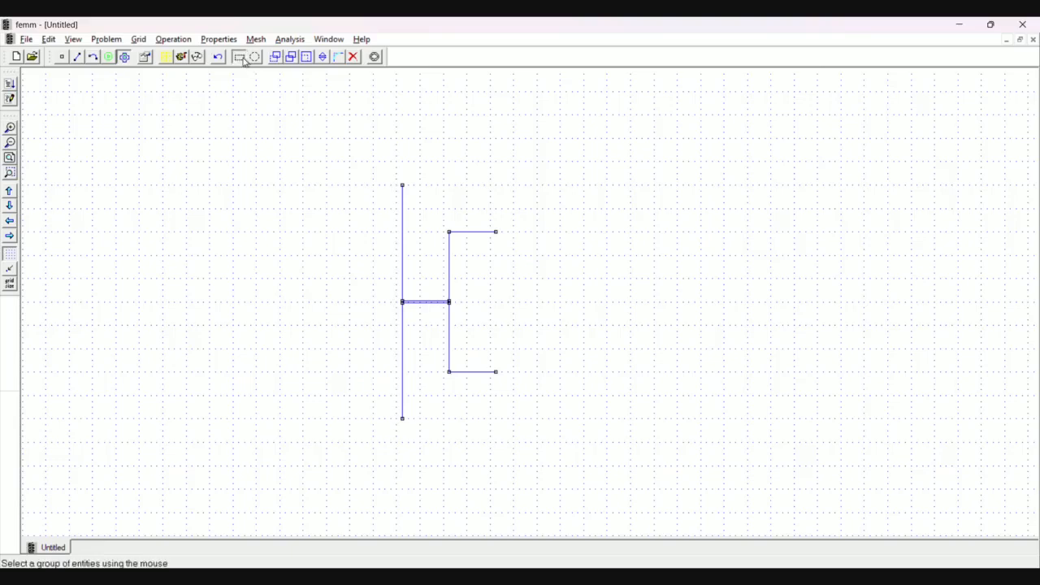
left_click_drag(444, 268, 577, 492)
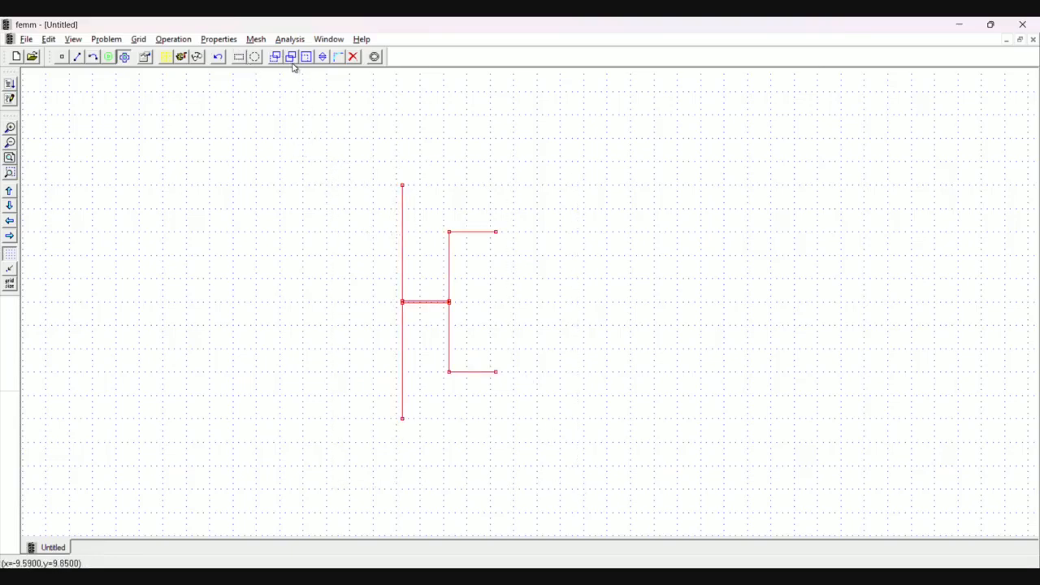
left_click(324, 58)
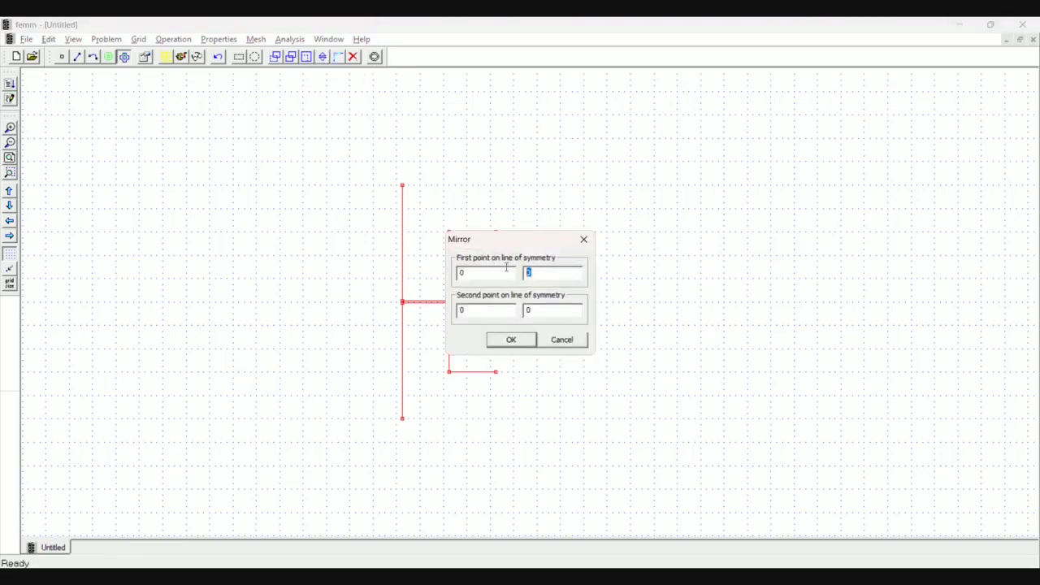
key("Return")
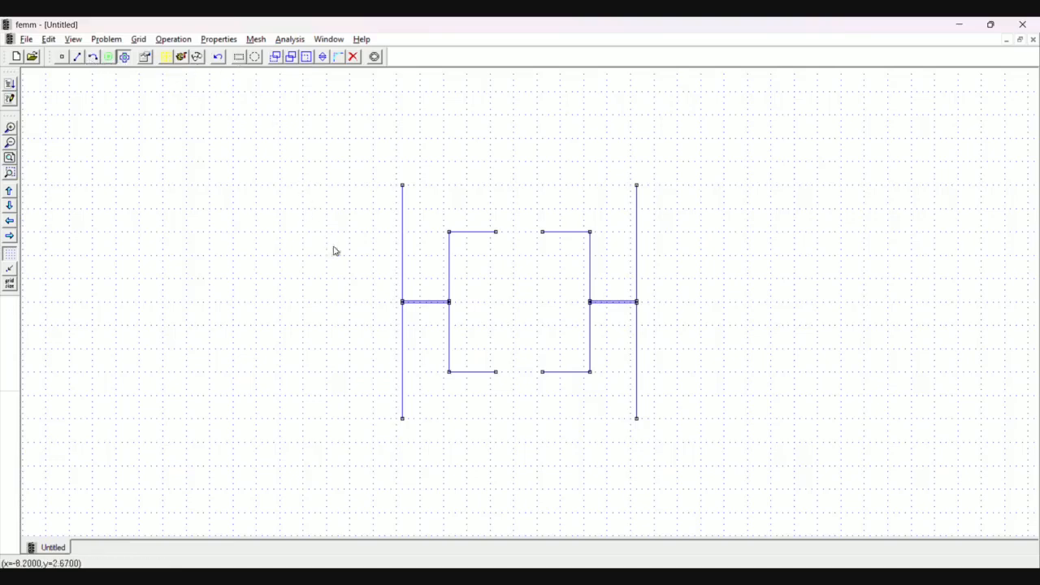
Copy the first outer leg's two air-gap segments by translation with a horizontal shift of 4, making one copy.
left_click(468, 321)
left_click(291, 57)
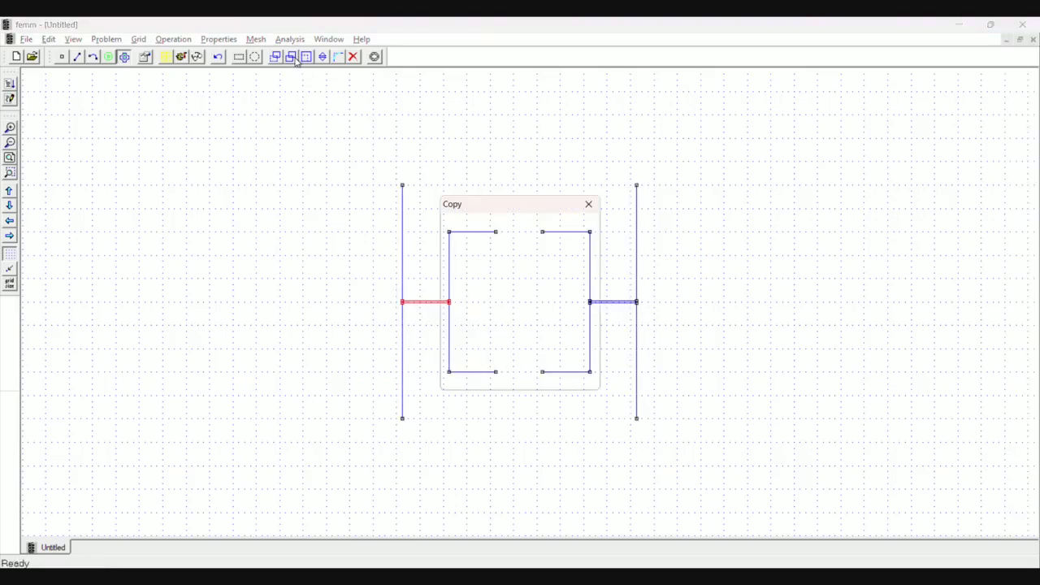
left_click_drag(491, 206, 618, 199)
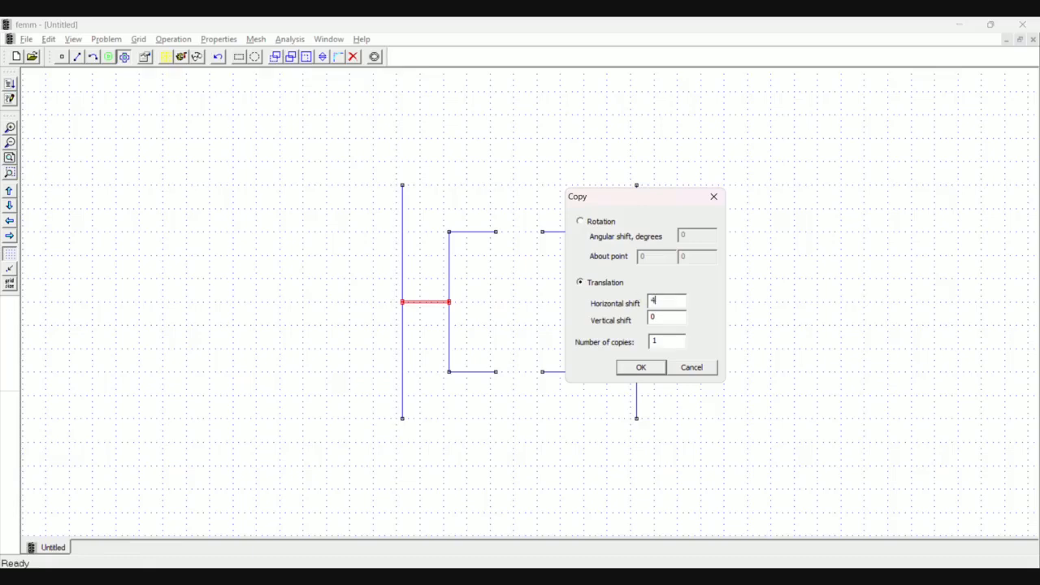
key("Return")
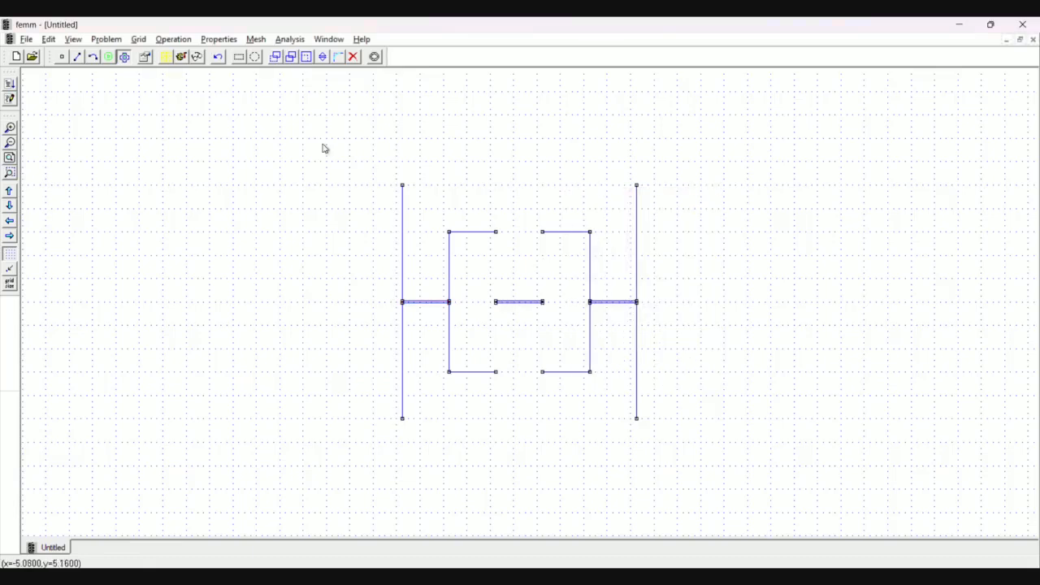
Draw the centre leg's four vertical segments, joining the air-gap end nodes to the window corners above and below.
left_click(78, 57)
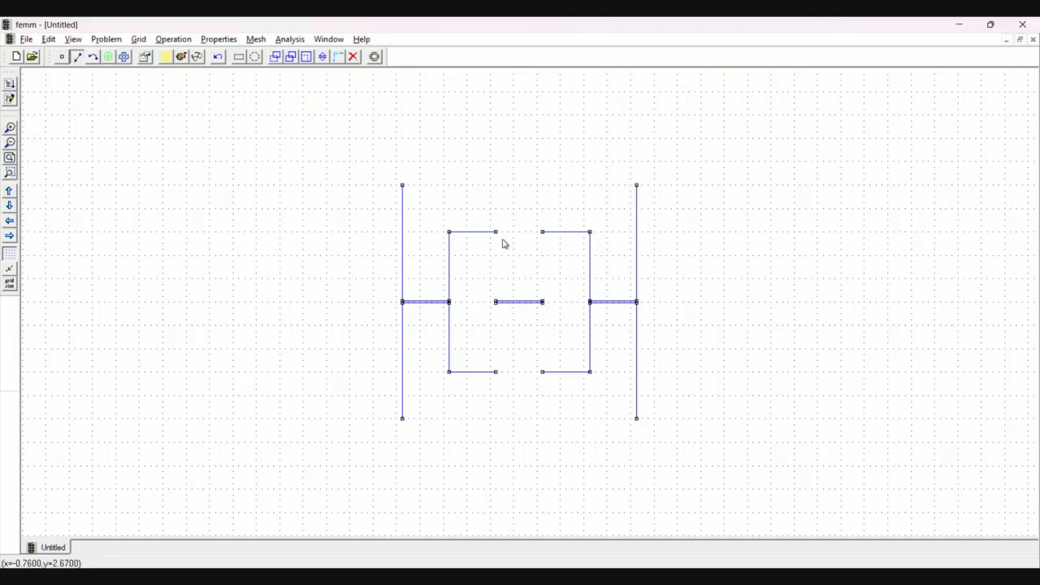
left_click(495, 300)
left_click(548, 233)
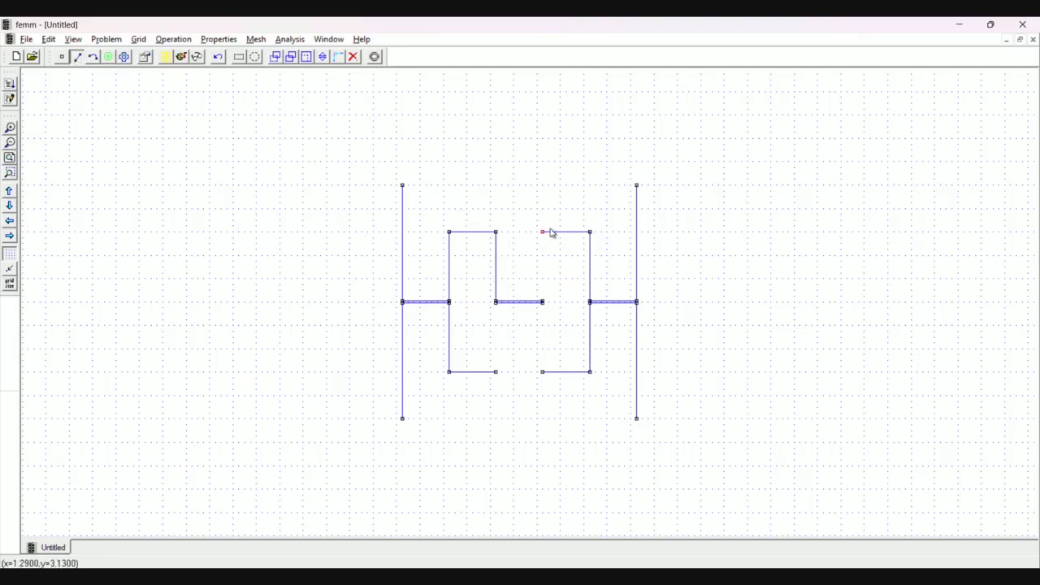
left_click(547, 299)
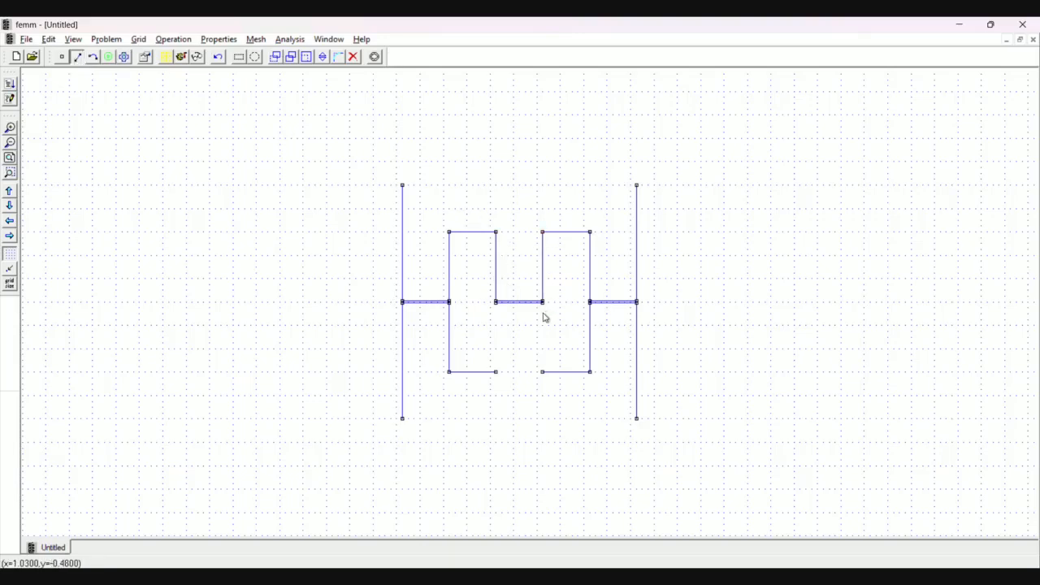
left_click(543, 367)
left_click(499, 315)
left_click(497, 365)
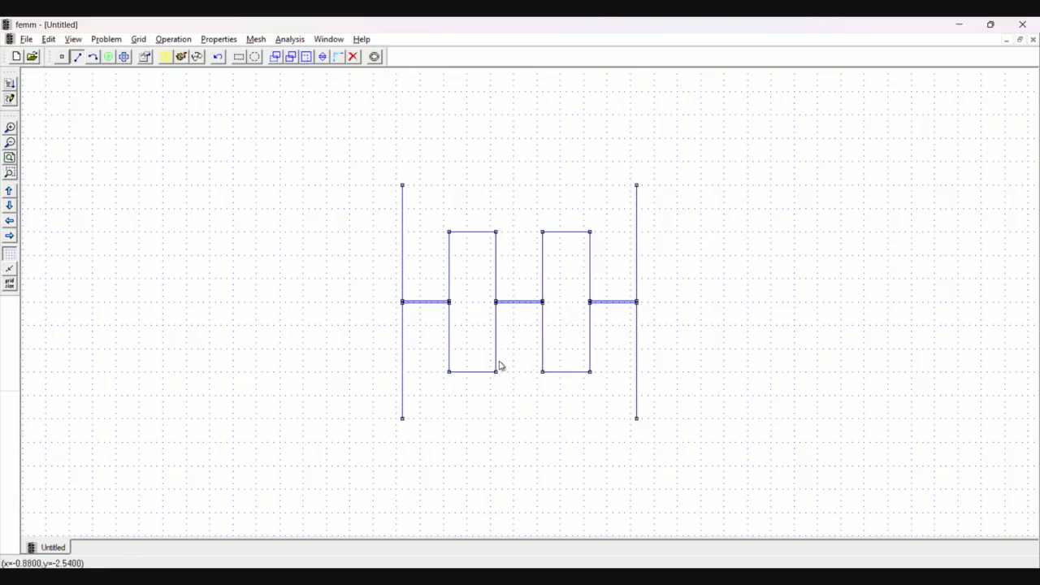
Close the core's outer outline with full-width horizontal segments along its upper and lower edges.
left_click(413, 192)
left_click(633, 188)
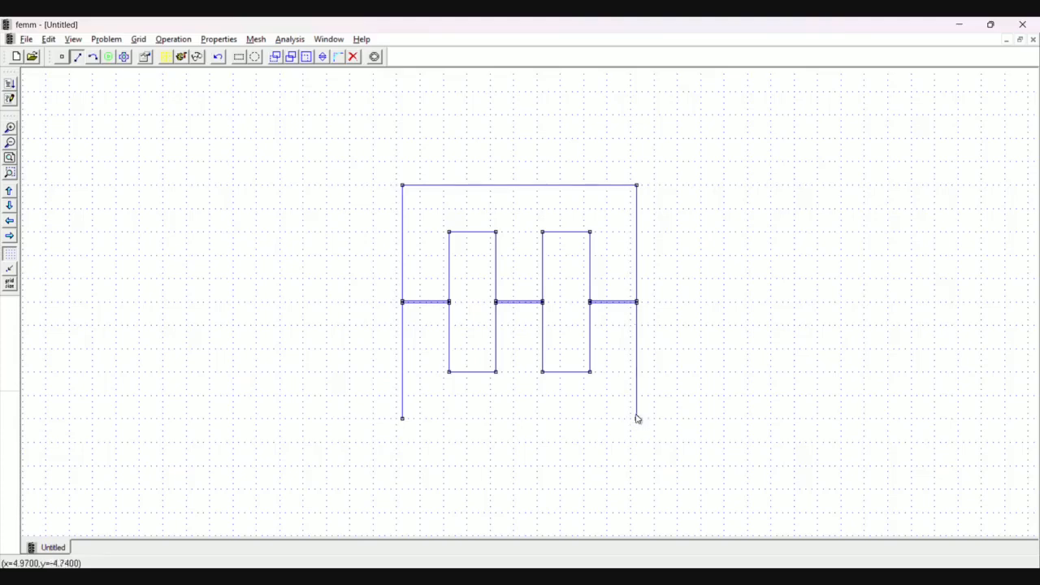
left_click(386, 421)
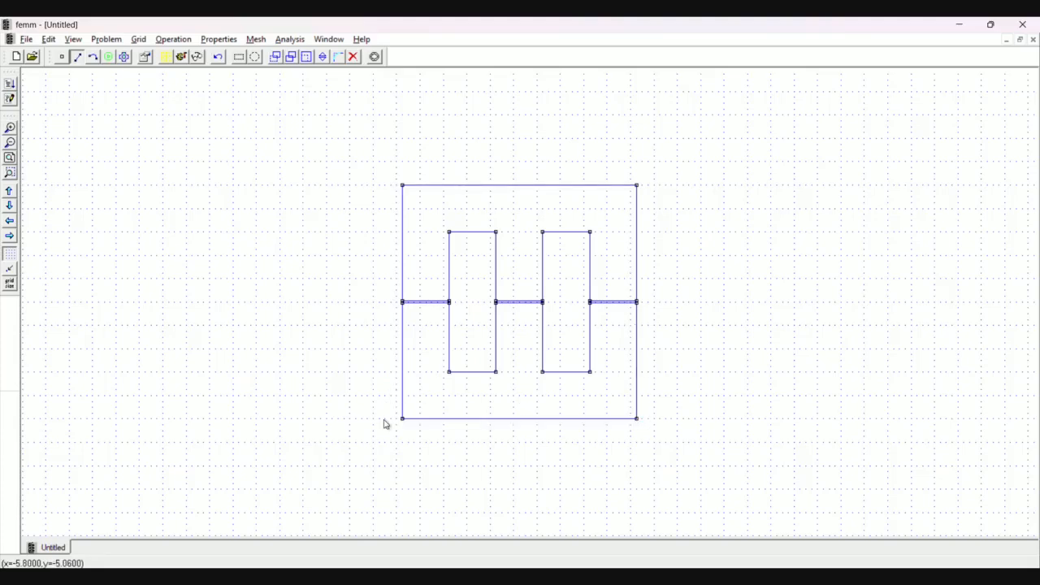
key("Escape")
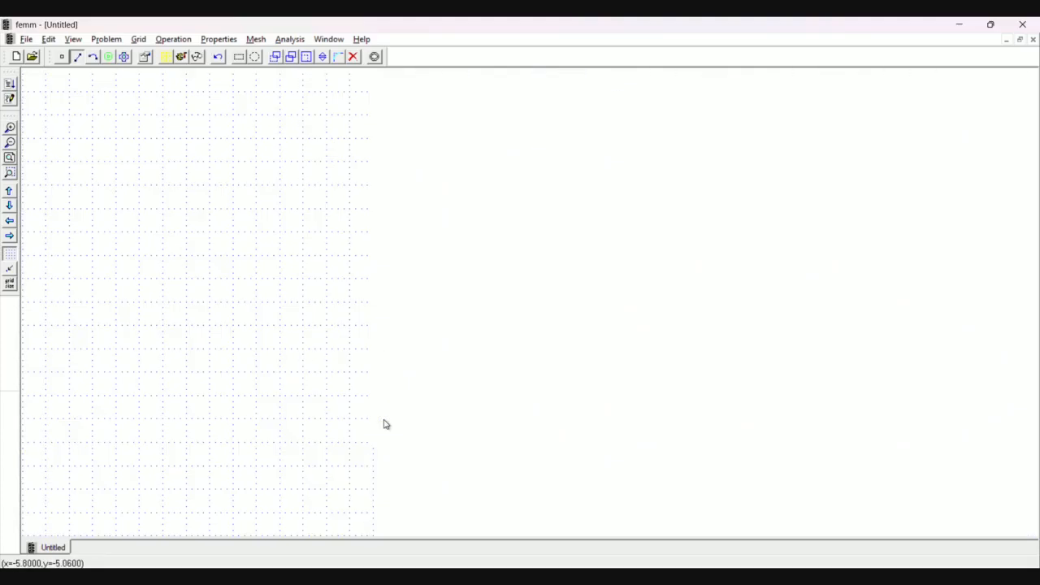
Close the open sides of the centre leg's air gap with short vertical segments between the facing nodes.
key("Page_Up")
key("Page_Up")
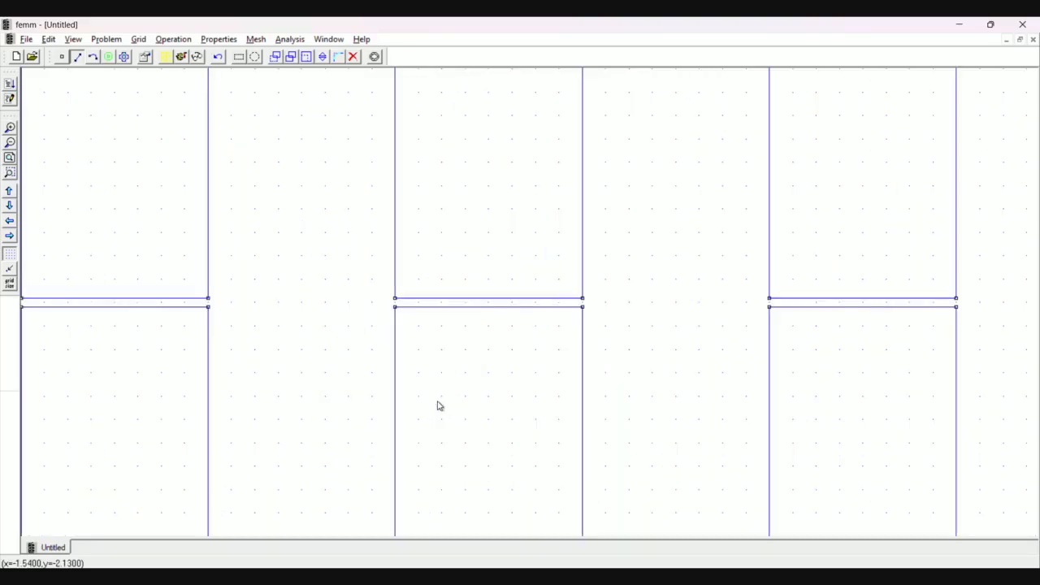
scroll(439, 405, "down", 2)
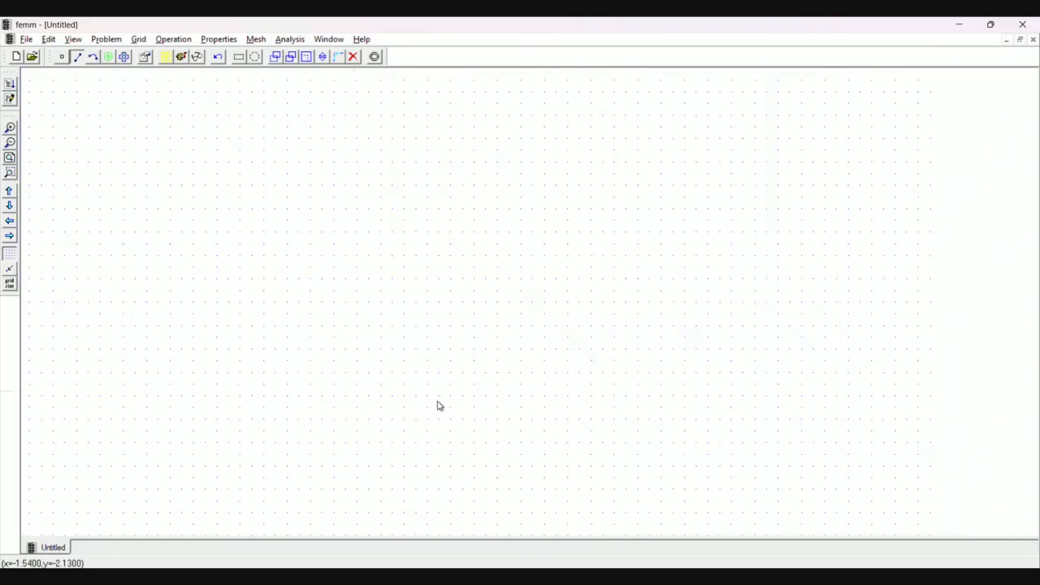
scroll(440, 405, "up", 1)
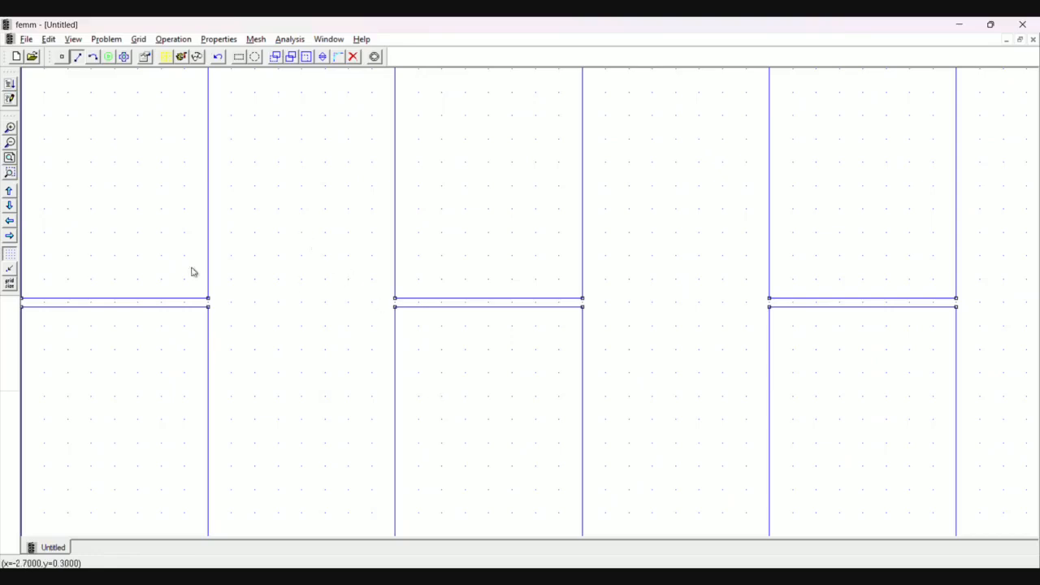
left_click(397, 298)
left_click(397, 309)
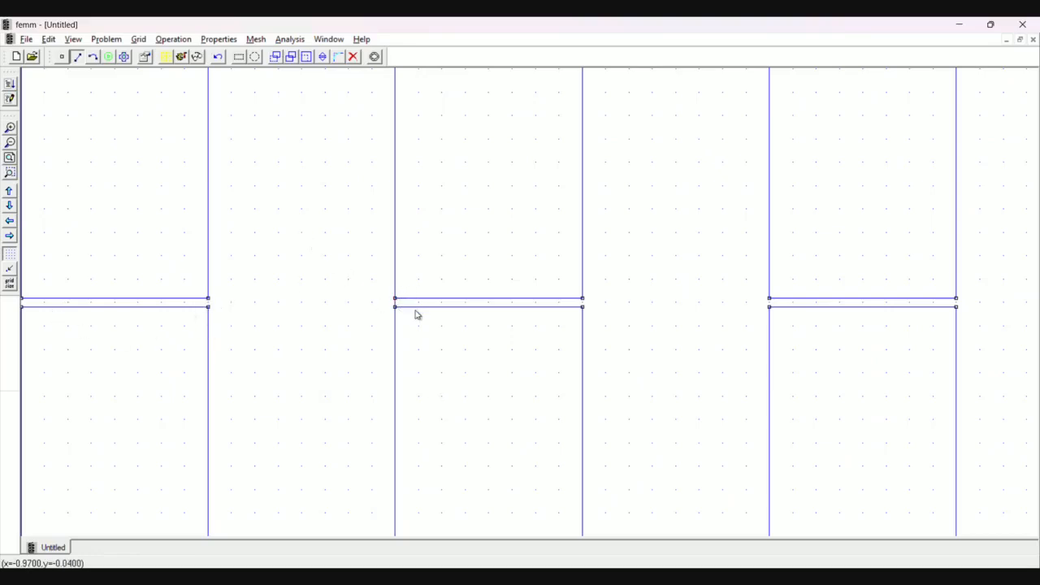
left_click(585, 309)
key("Home")
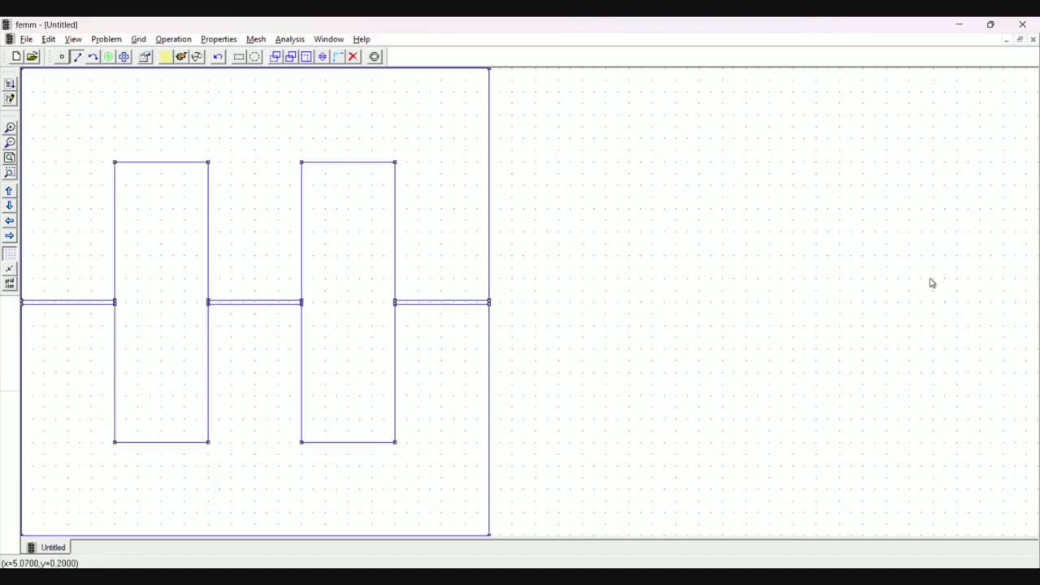
Switch to the FEMM Session presentation in LibreOffice Impress to examine the inductor modelling slide, and return to FEMM.
key("Left")
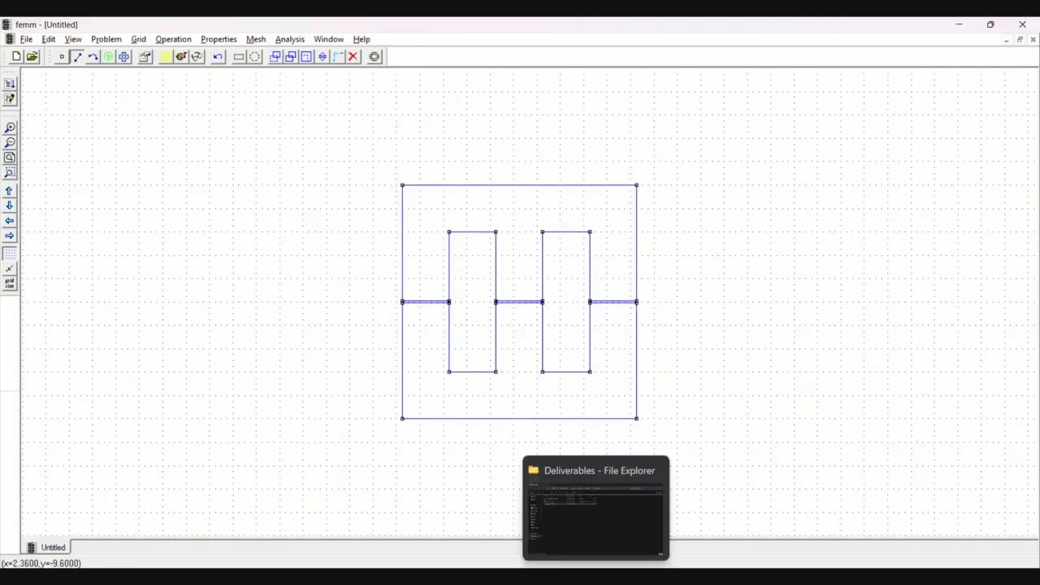
left_click(639, 560)
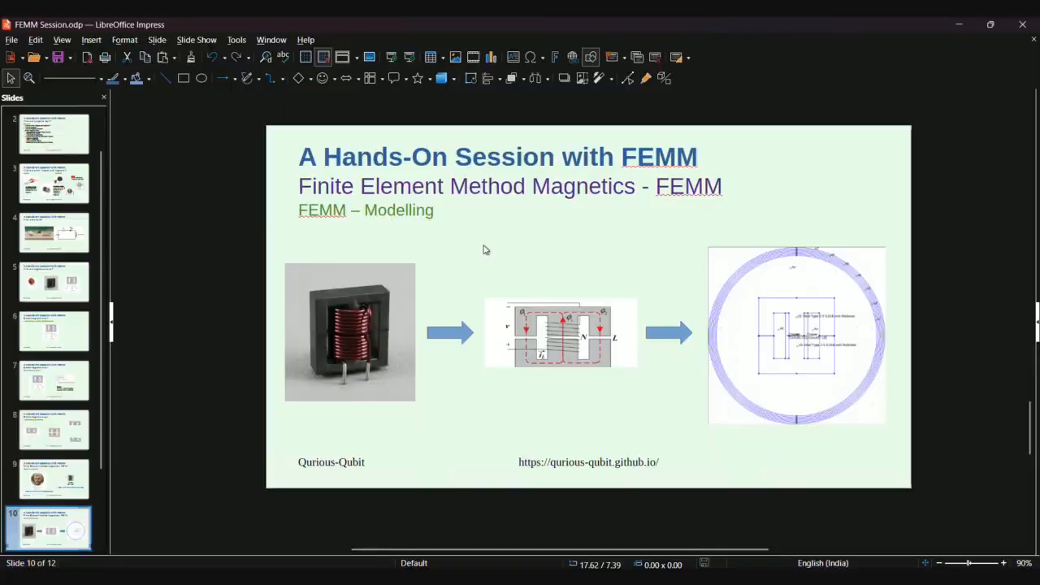
key("alt+Tab")
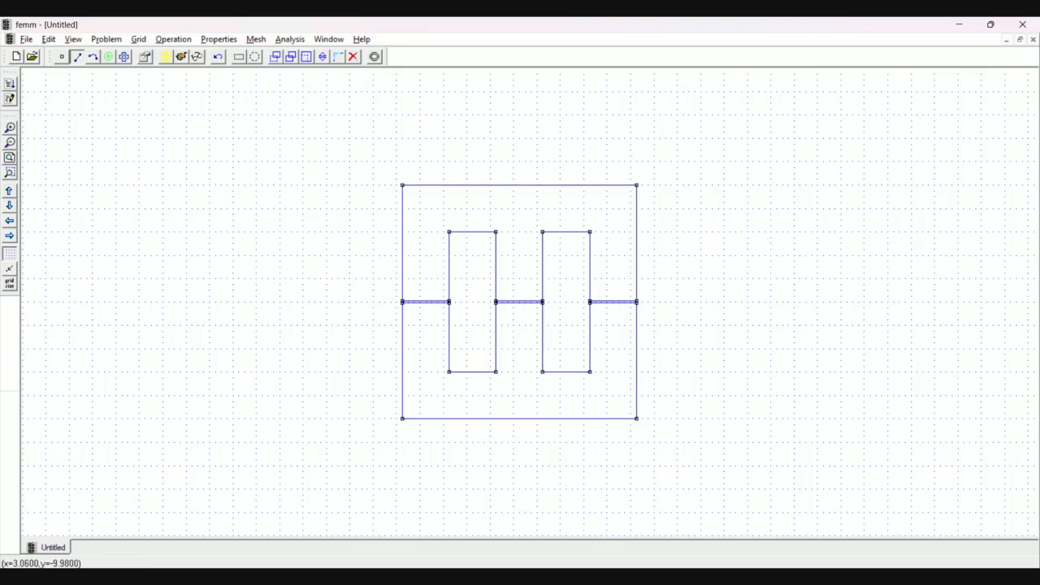
mouse_move(625, 577)
left_click(641, 530)
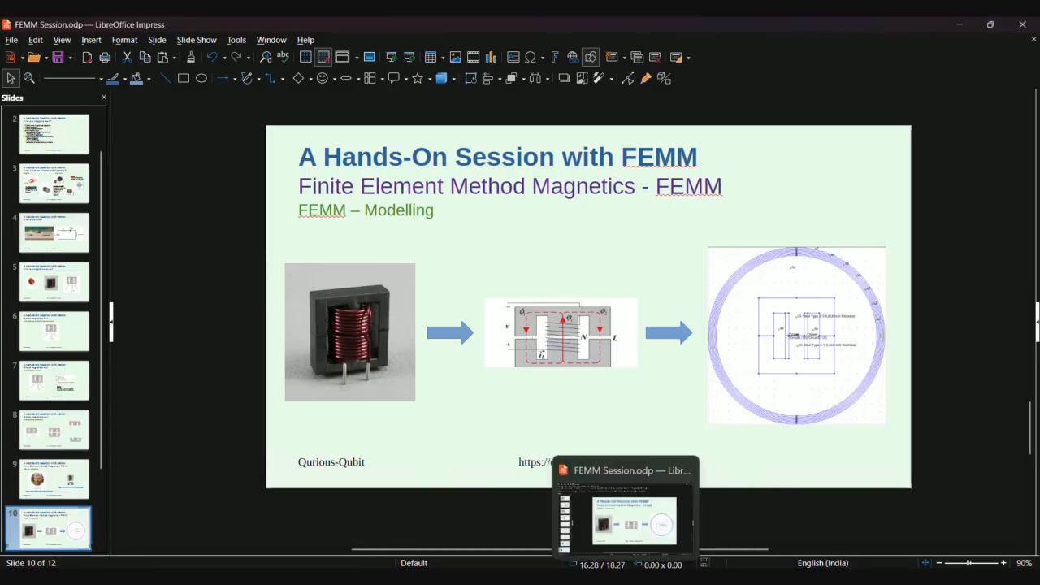
left_click(624, 578)
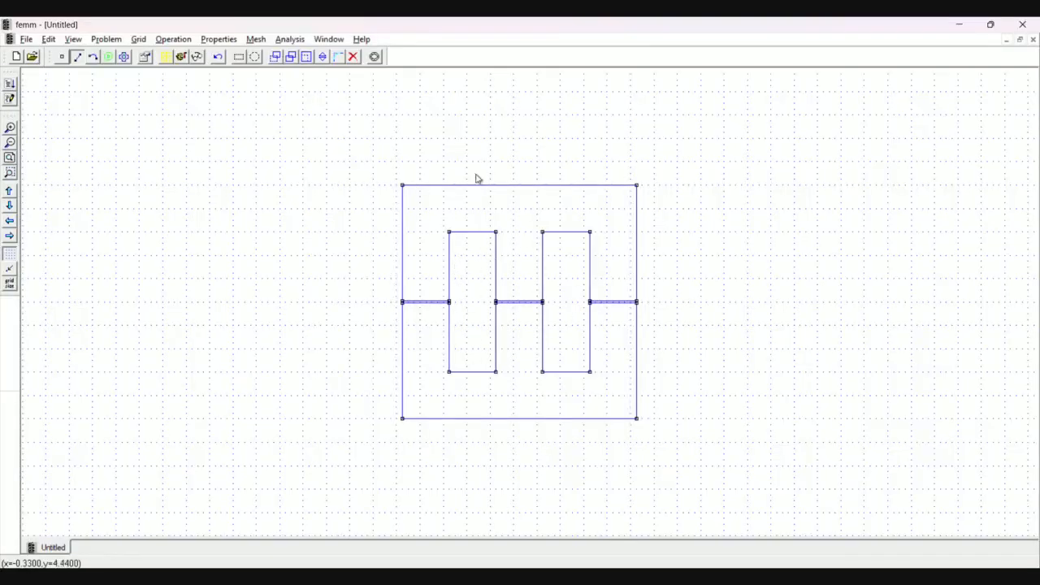
Copy the left window's two corner nodes beside the centre leg by translation with a horizontal shift of -0.1, making one copy.
left_click(64, 57)
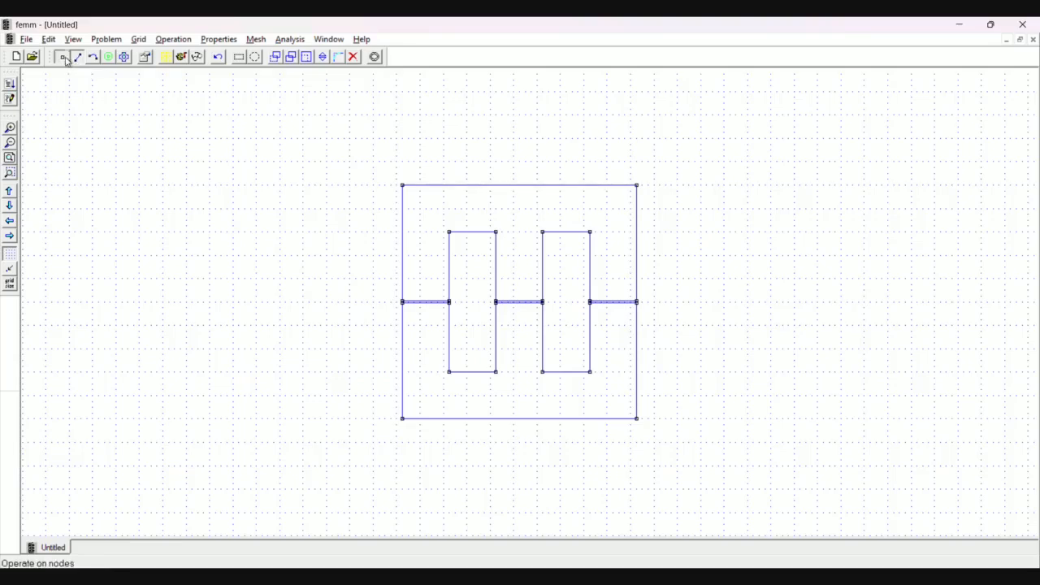
left_click(512, 238)
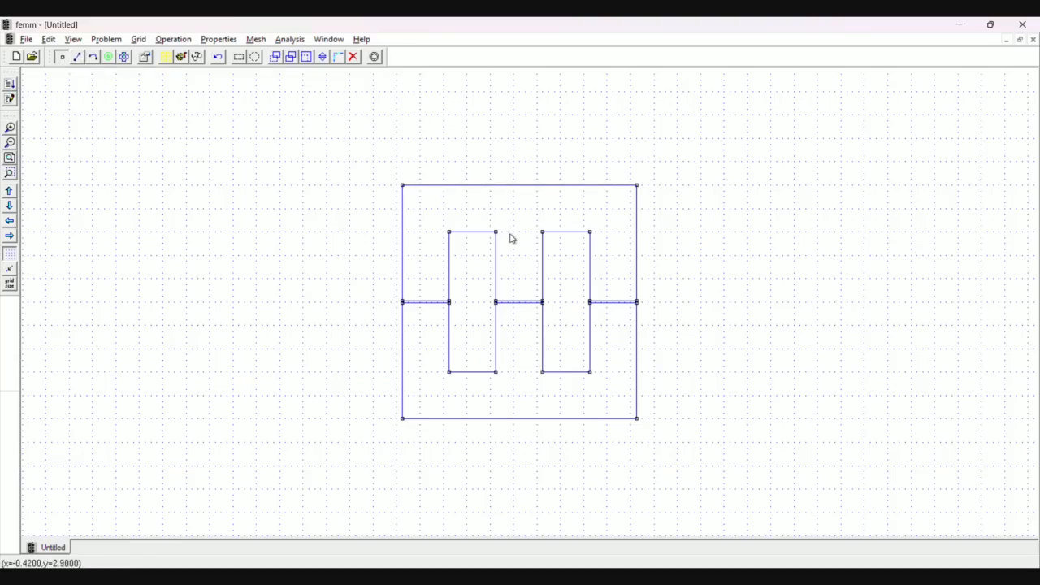
left_click(498, 377)
left_click(292, 57)
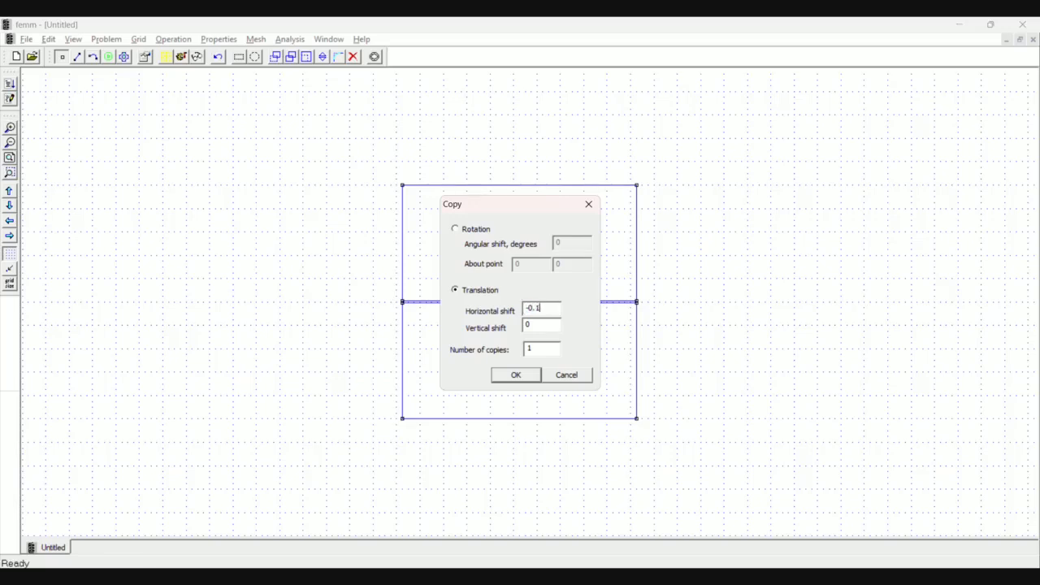
key("Return")
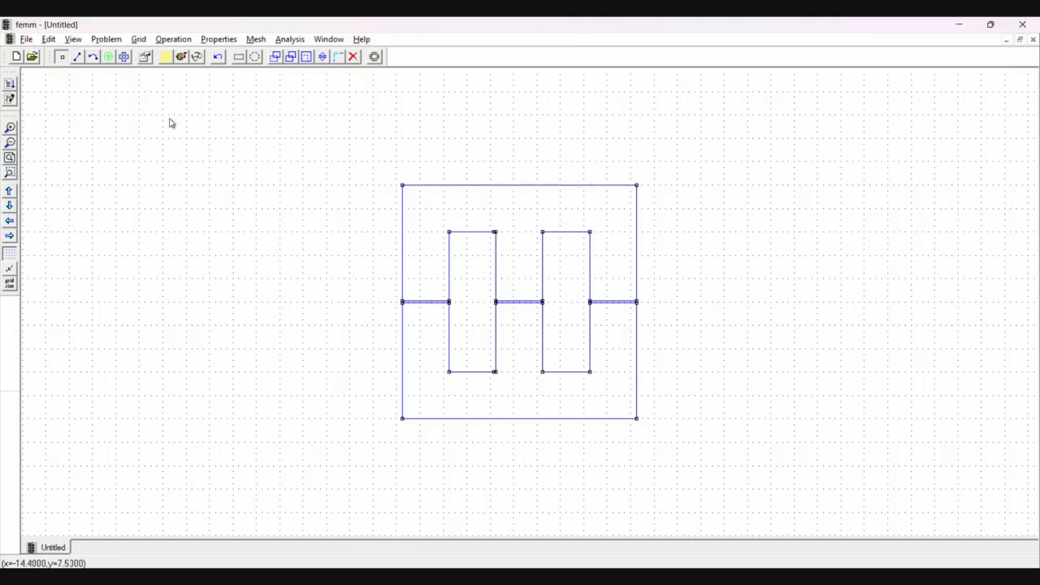
Join the two copied nodes with a vertical segment and mirror it about the core's vertical centre line into the other window.
left_click(76, 59)
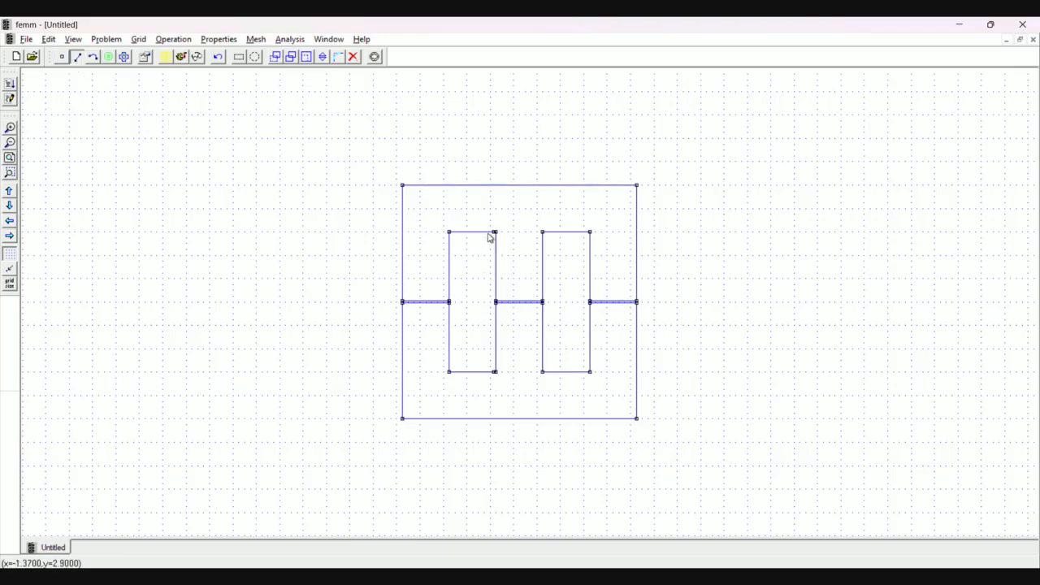
left_click(494, 374)
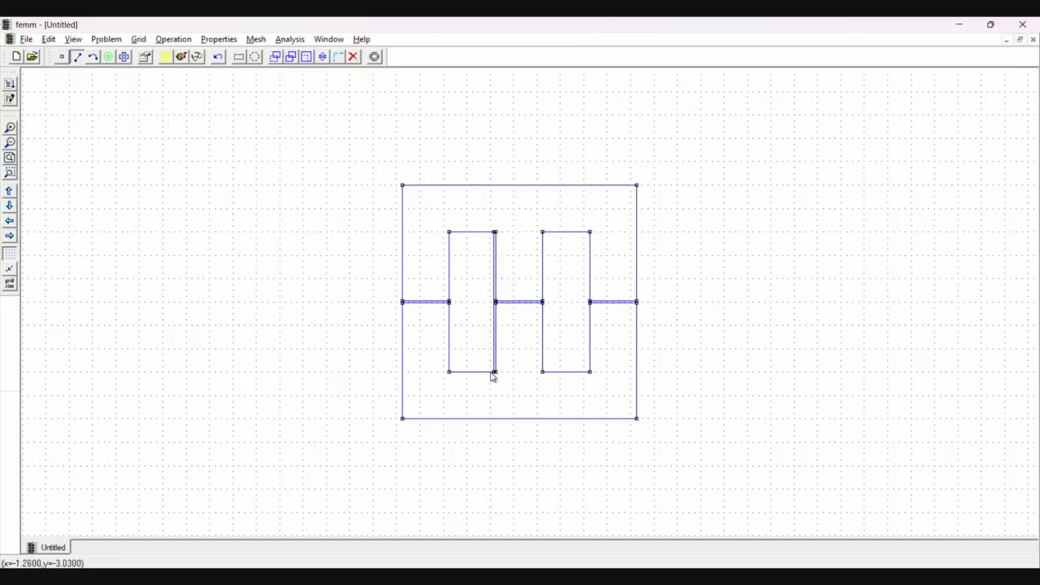
left_click(323, 57)
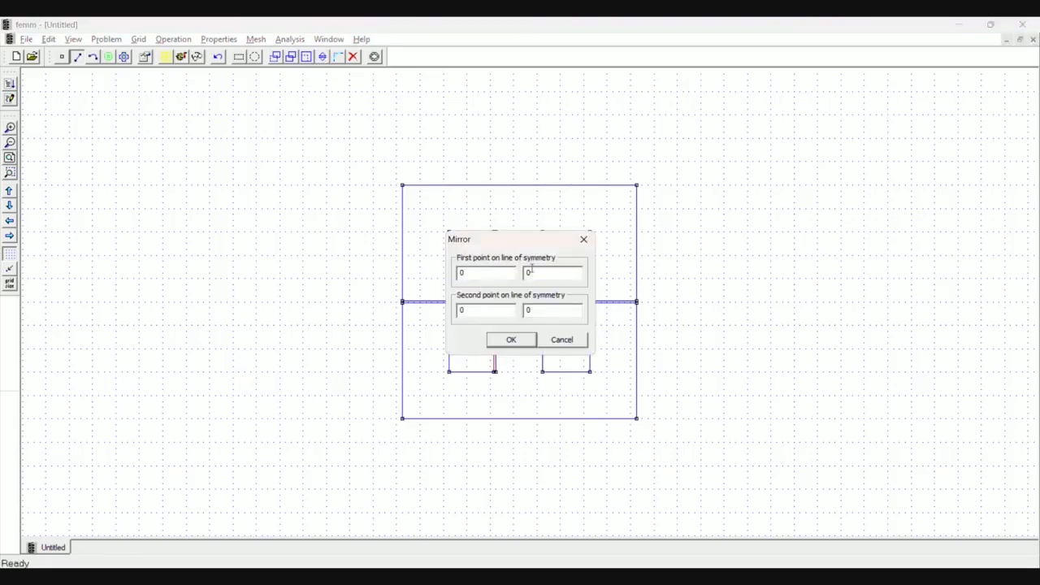
type("1")
key("Return")
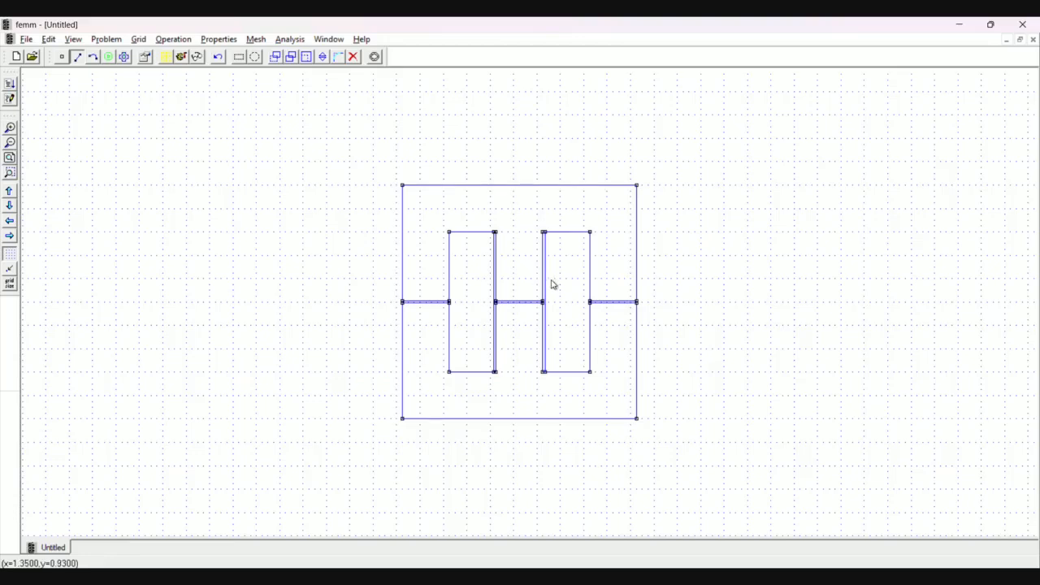
scroll(554, 284, "up", 2)
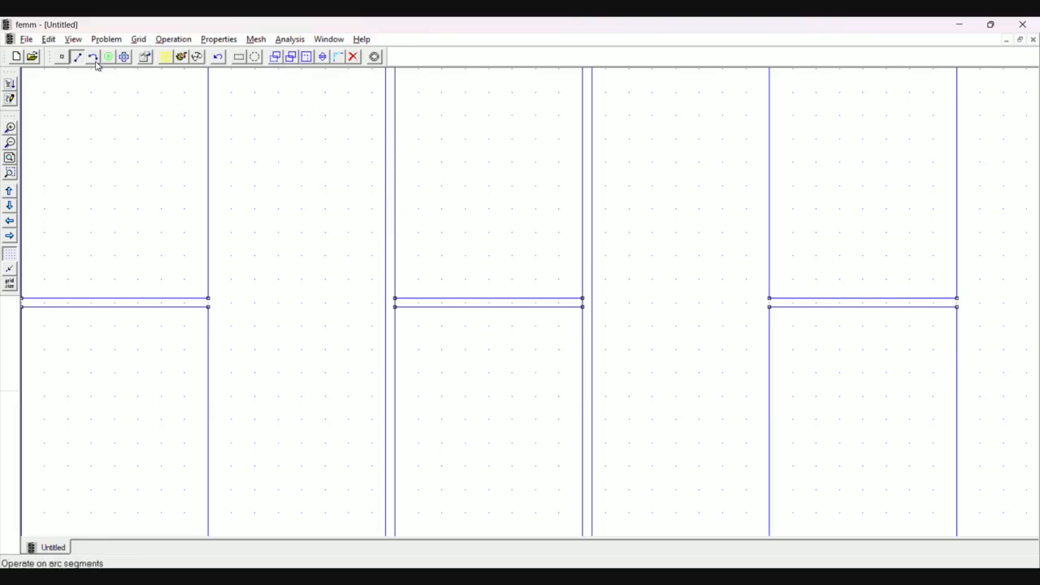
key("Home")
key("Left")
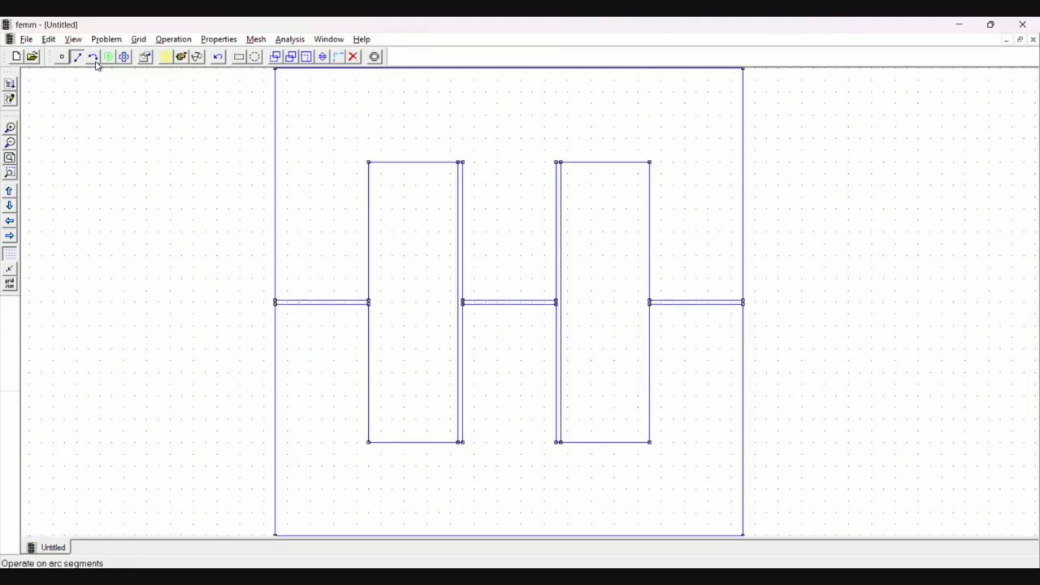
key("Page_Up")
key("Page_Down")
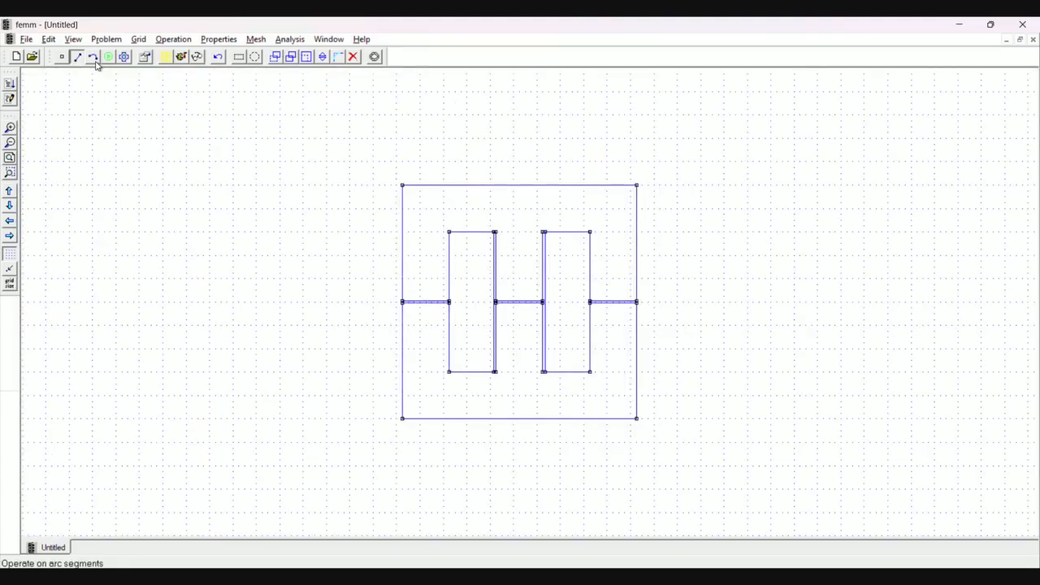
key("Page_Up")
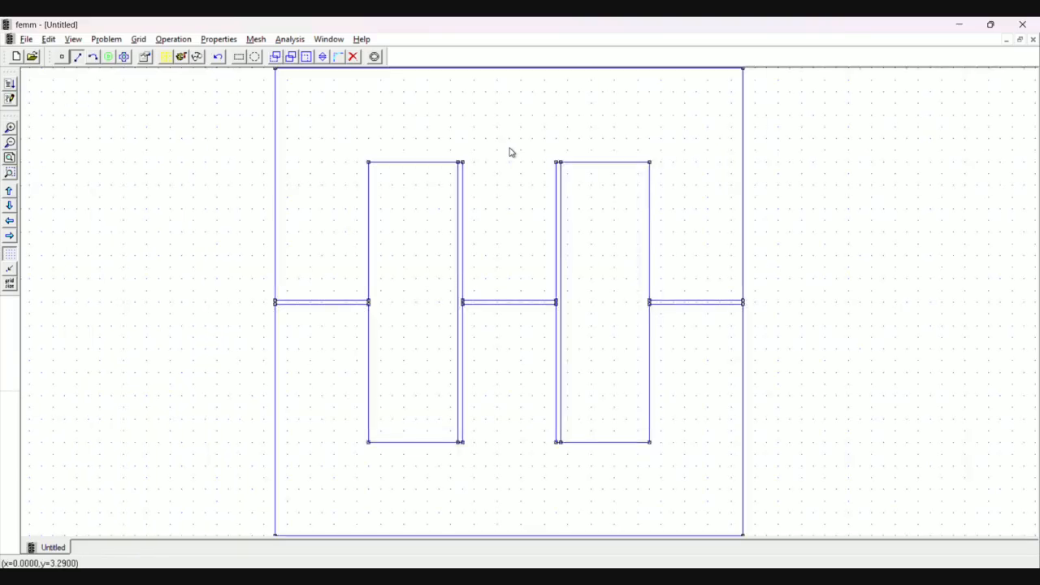
key("Page_Down")
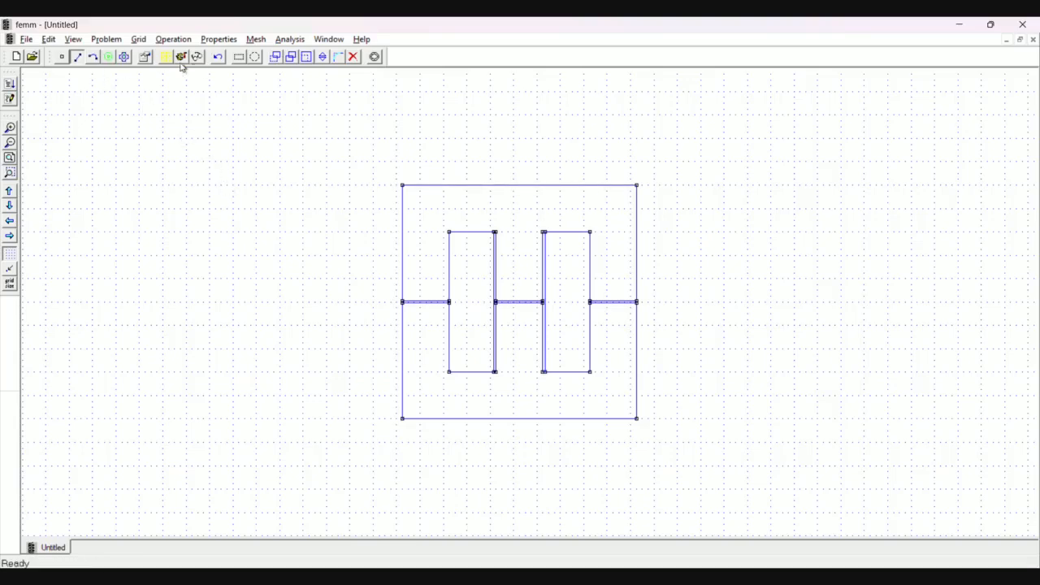
Add a material property named Air with the default linear magnetic properties.
left_click(218, 41)
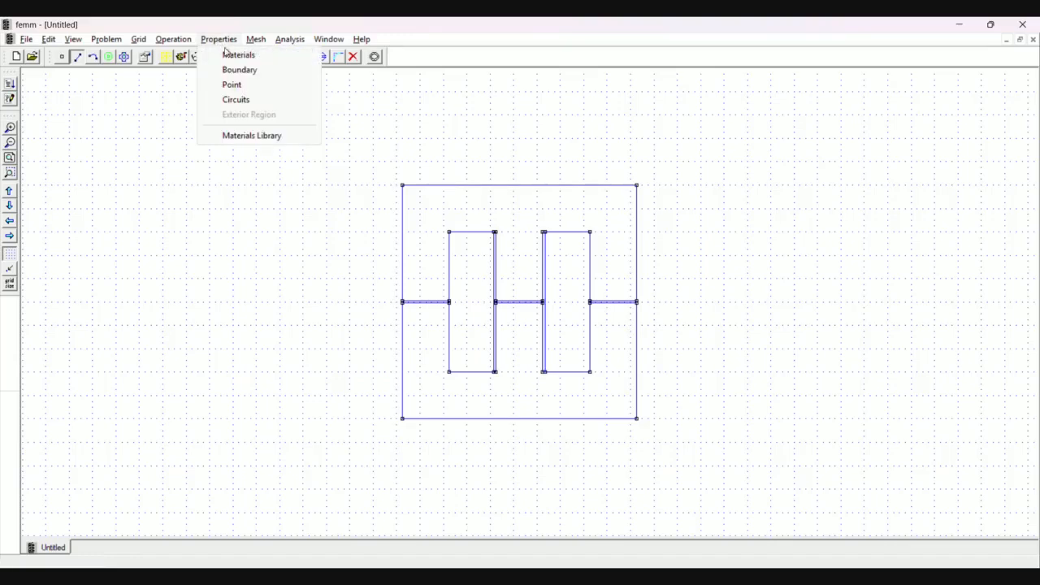
left_click(232, 56)
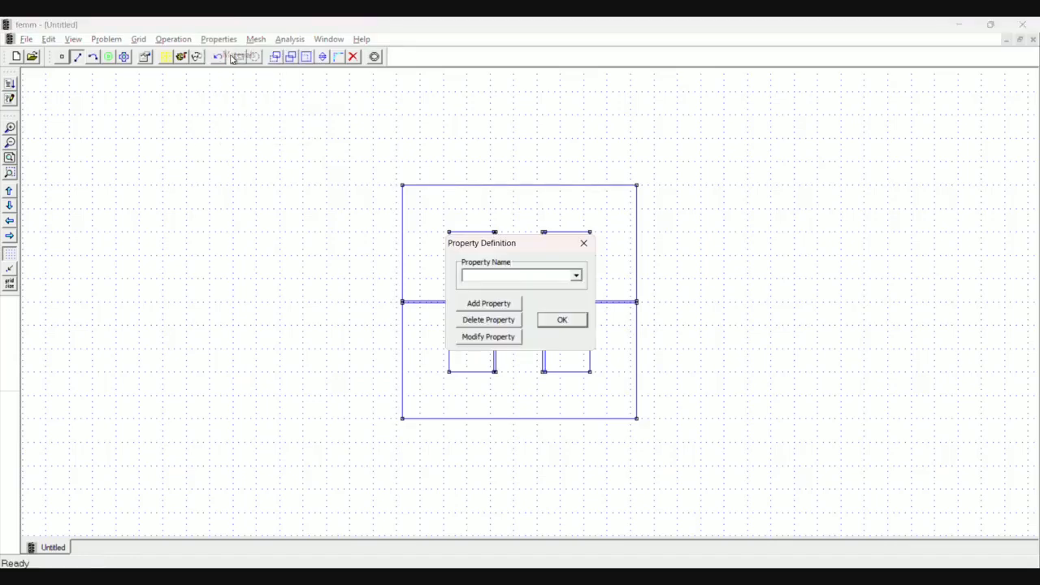
left_click(471, 303)
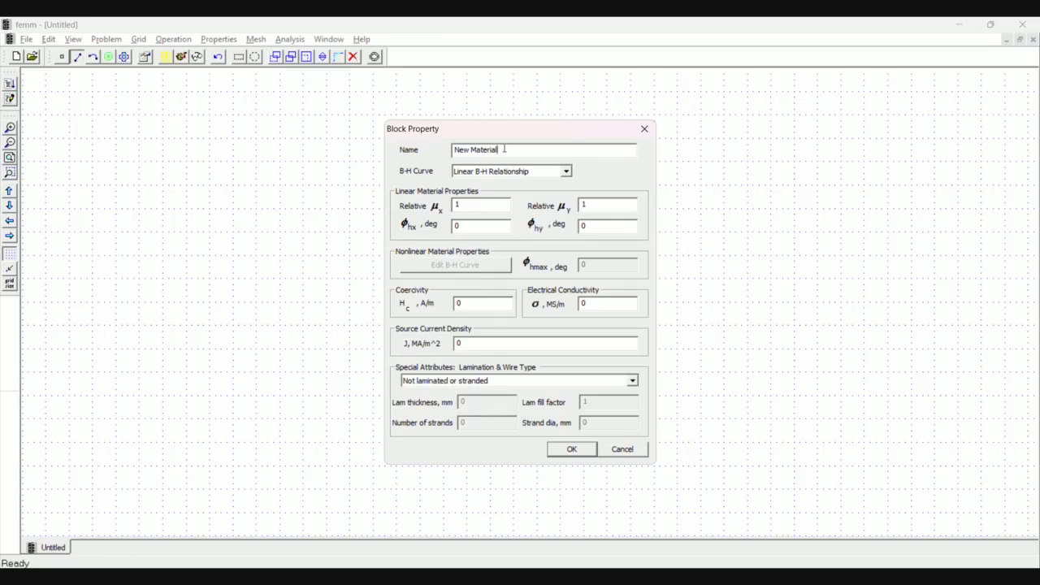
left_click_drag(504, 150, 443, 150)
type("Air")
left_click(571, 448)
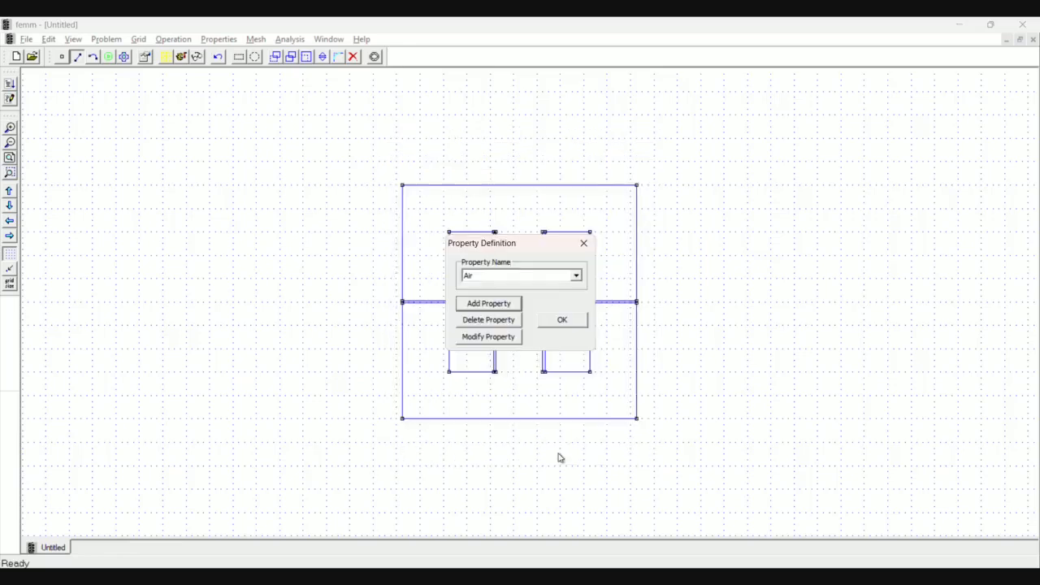
Add a material property named Core with a relative permeability of 10000.
left_click(502, 306)
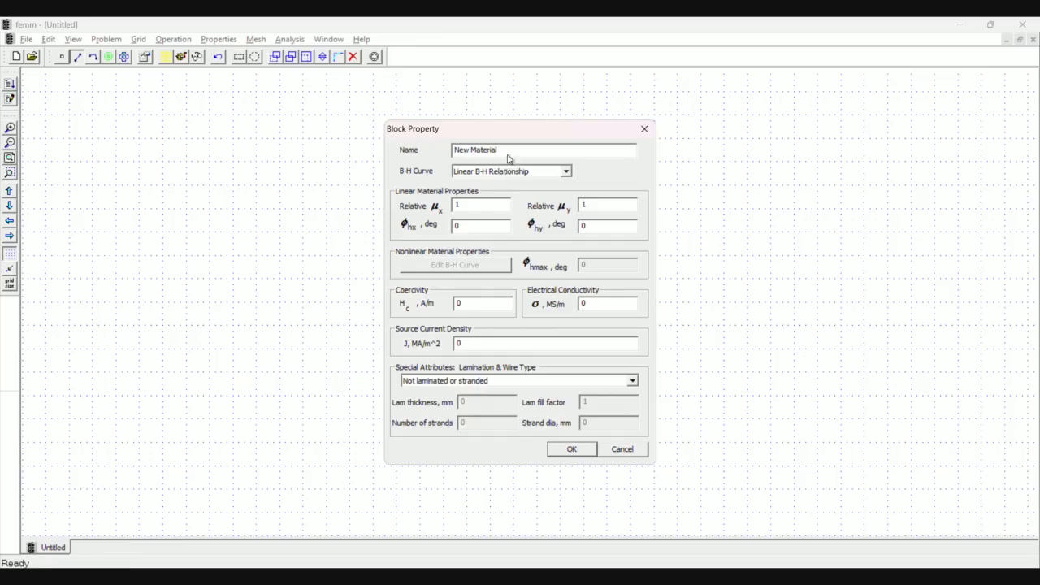
left_click_drag(507, 151, 422, 151)
type("C")
type("10000")
left_click(560, 449)
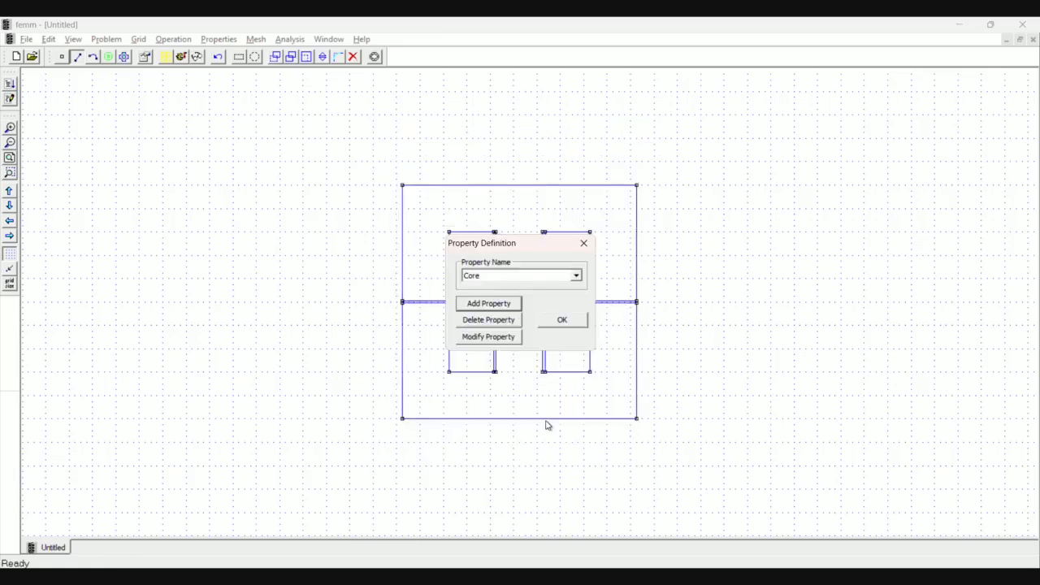
Add a material property named Copper with an electrical conductivity of 58 MS/m and close the material definitions.
left_click(485, 303)
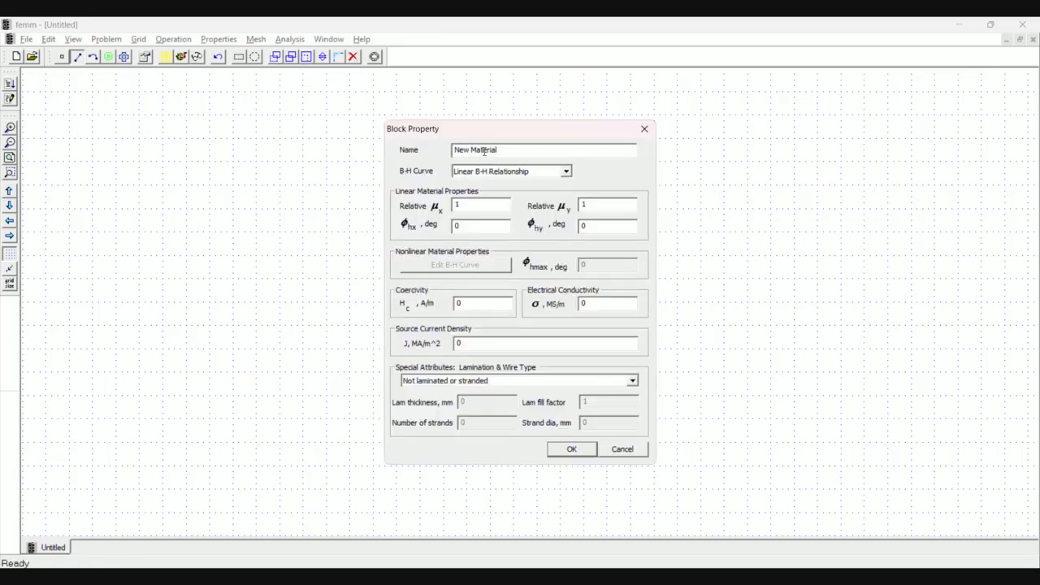
left_click_drag(497, 150, 452, 150)
type("Copper")
key("Tab")
key("Tab")
left_click(572, 452)
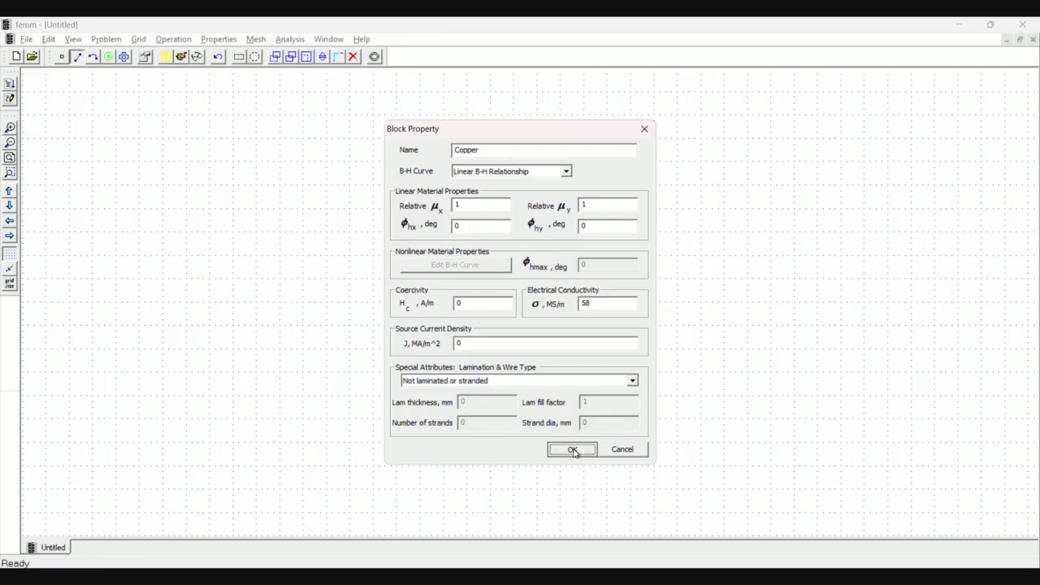
left_click(558, 320)
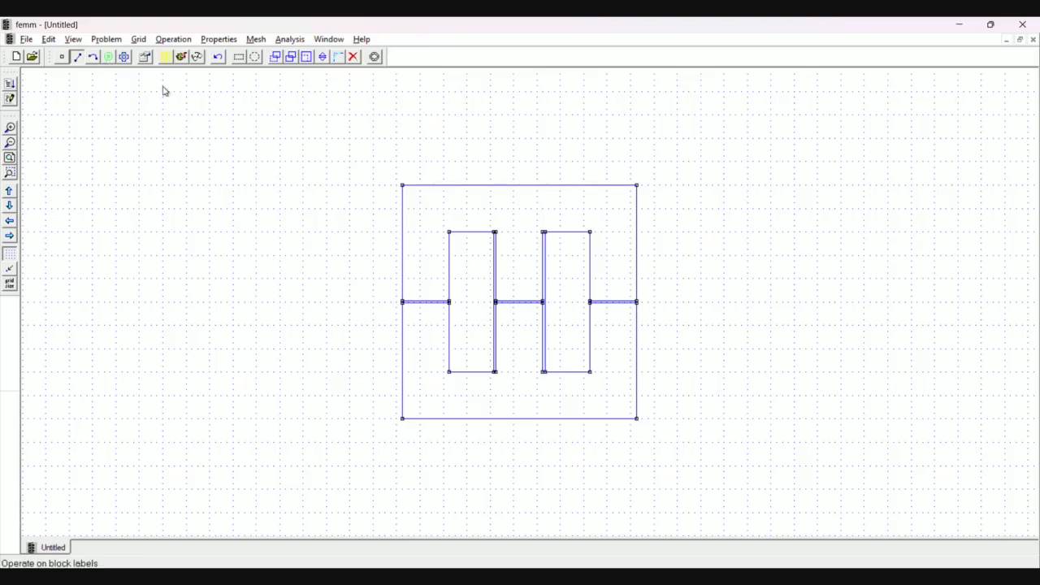
Place block labels in the upper and lower core halves and in each of the two core windows.
left_click(107, 58)
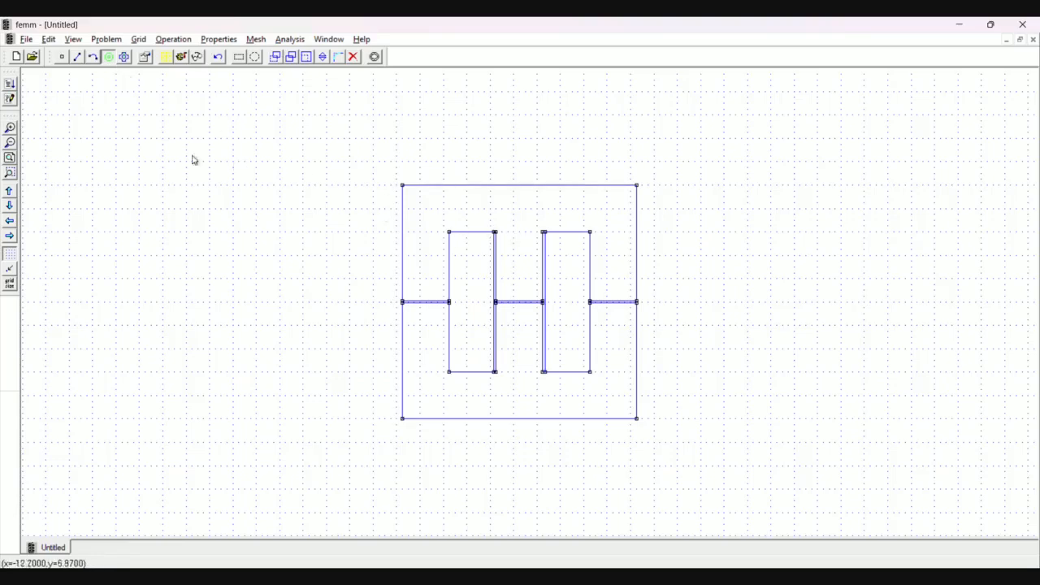
left_click(514, 216)
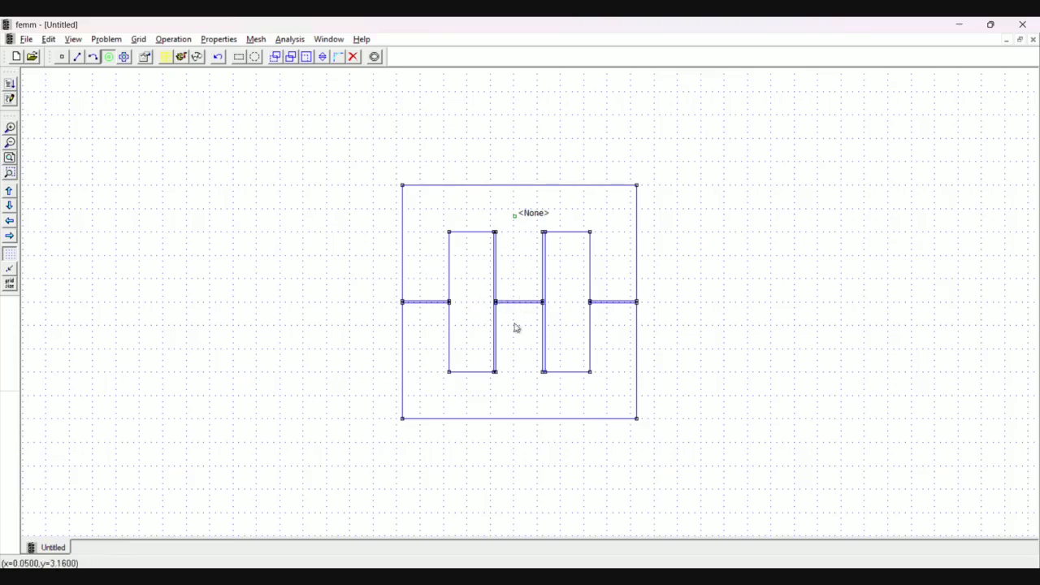
left_click(520, 378)
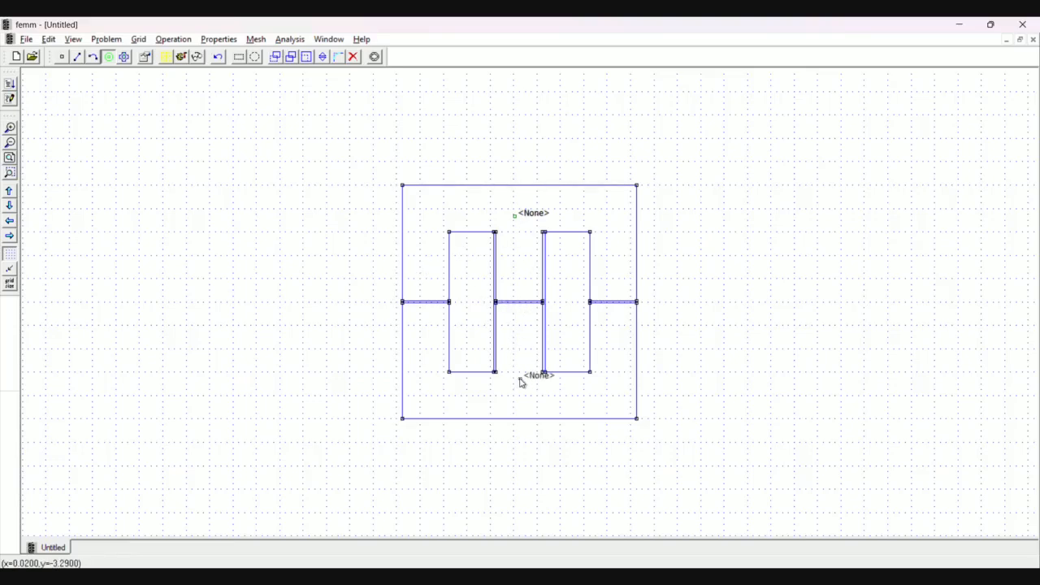
left_click(462, 306)
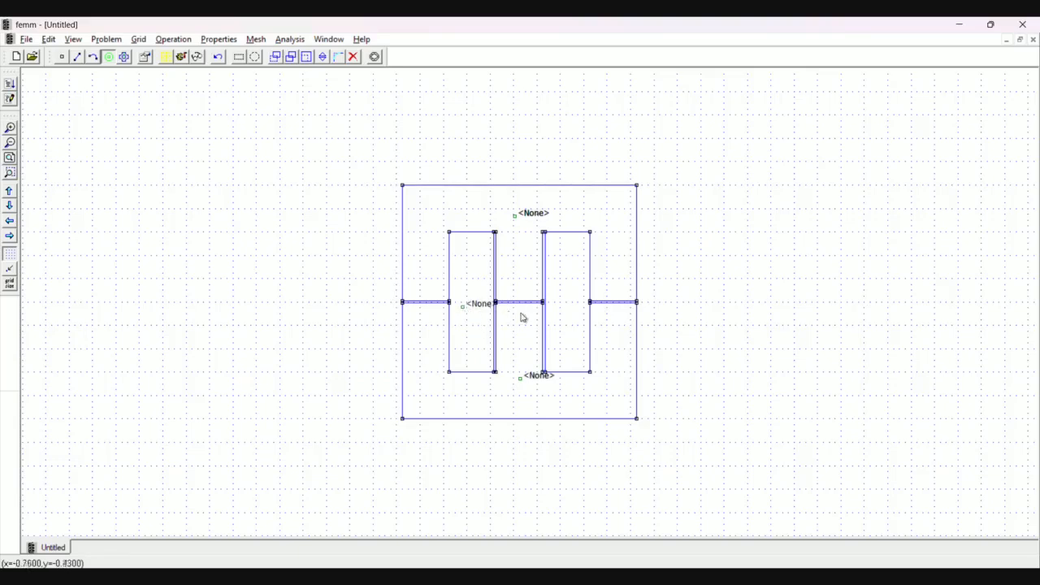
left_click(572, 300)
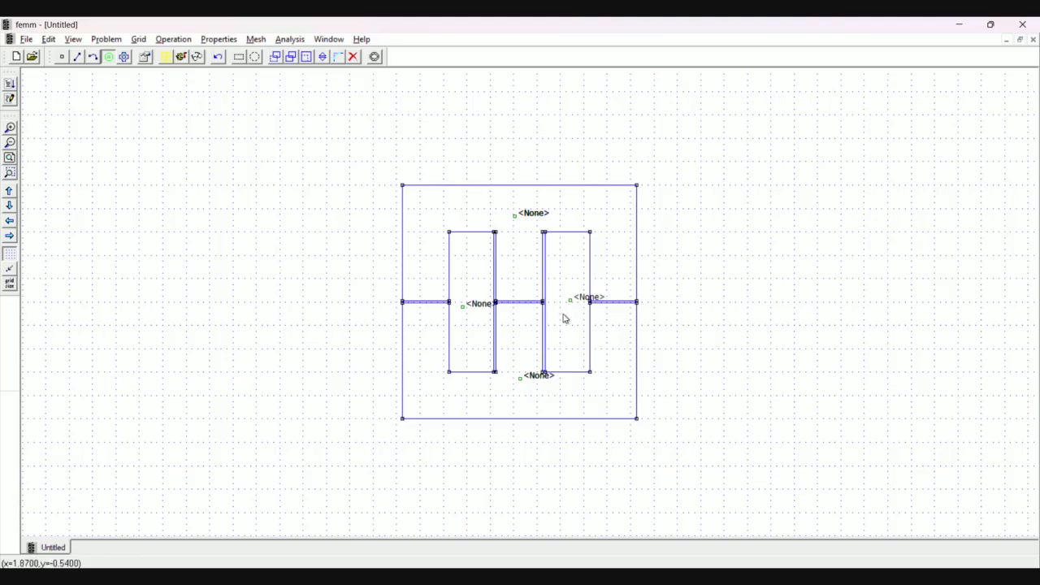
Place block labels in the centre-leg air gap and in each of the two narrow winding strips.
scroll(565, 319, "down", 1)
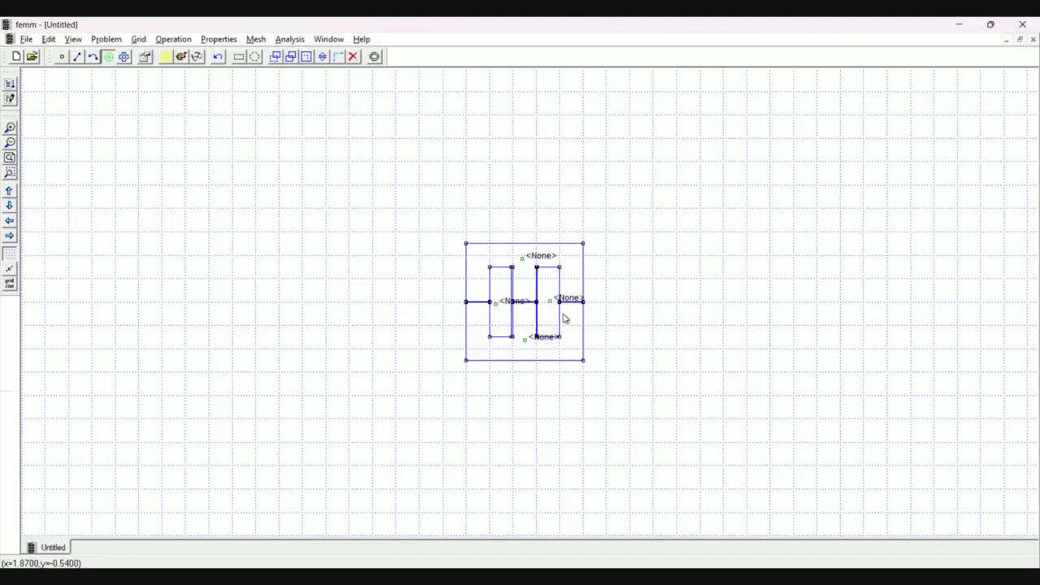
scroll(565, 318, "up", 3)
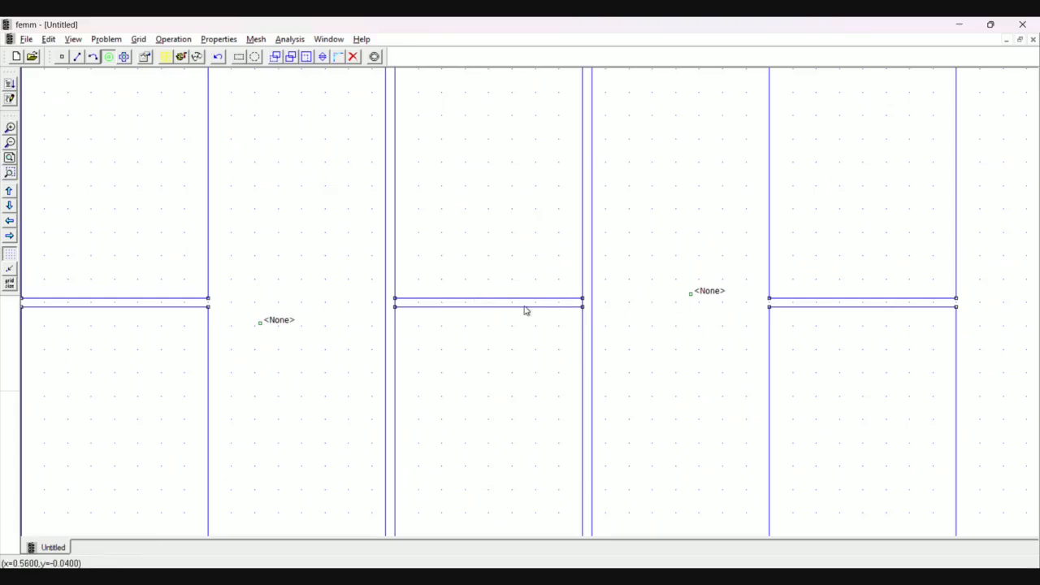
left_click(489, 302)
left_click(588, 305)
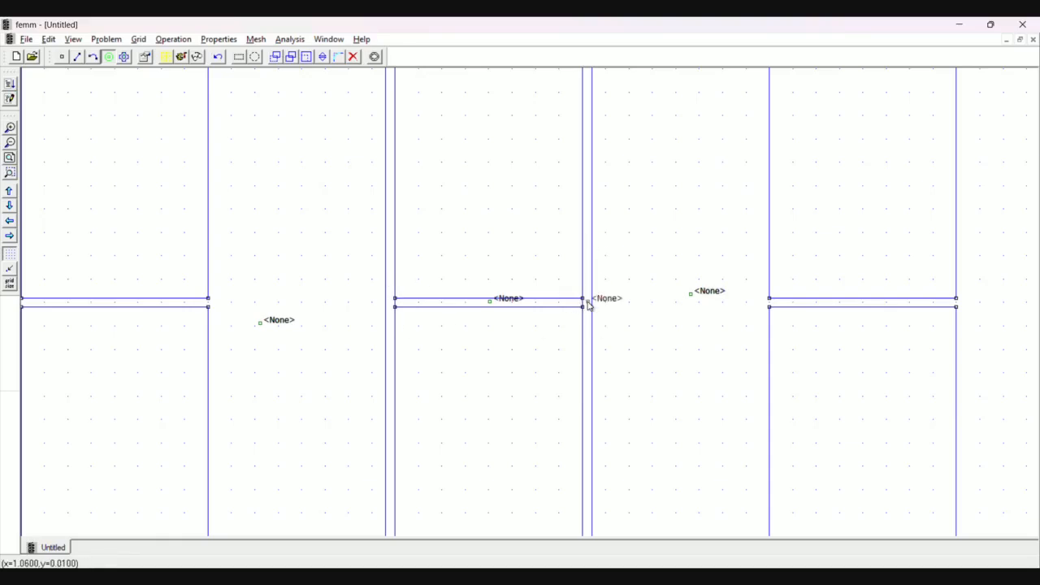
left_click(391, 303)
key("Home")
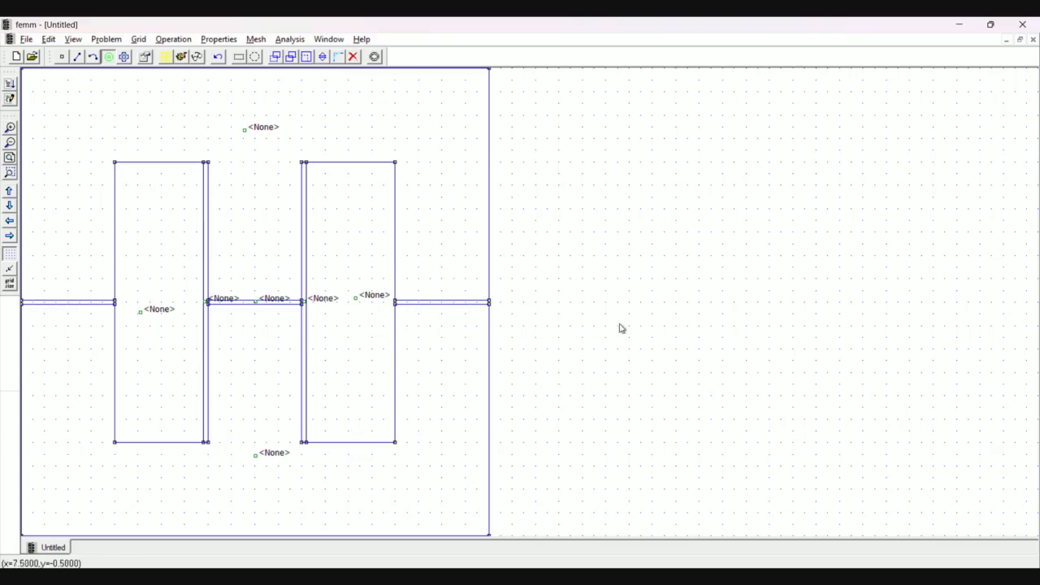
scroll(395, 315, "up", 1)
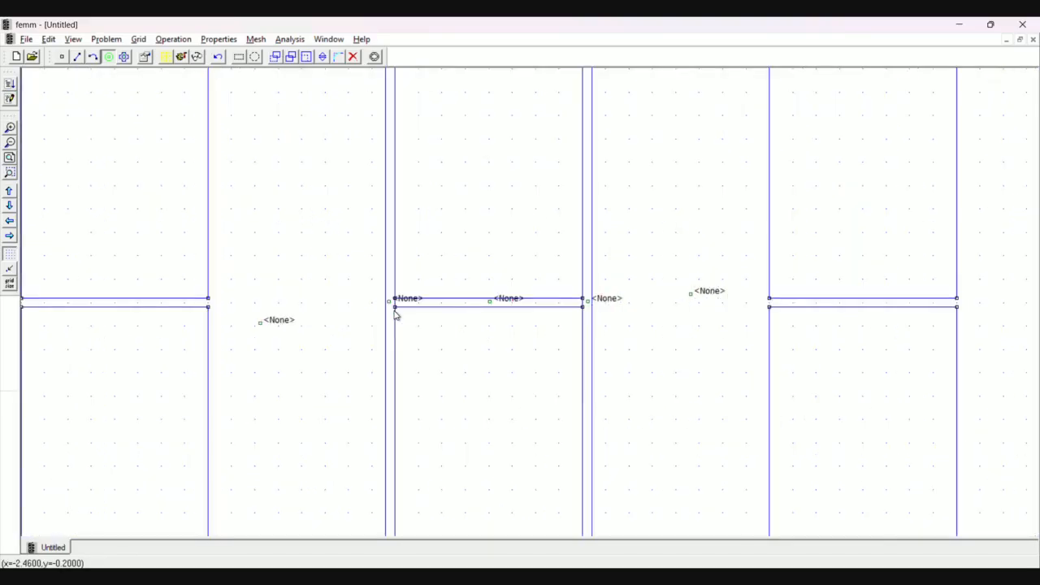
scroll(396, 315, "down", 1)
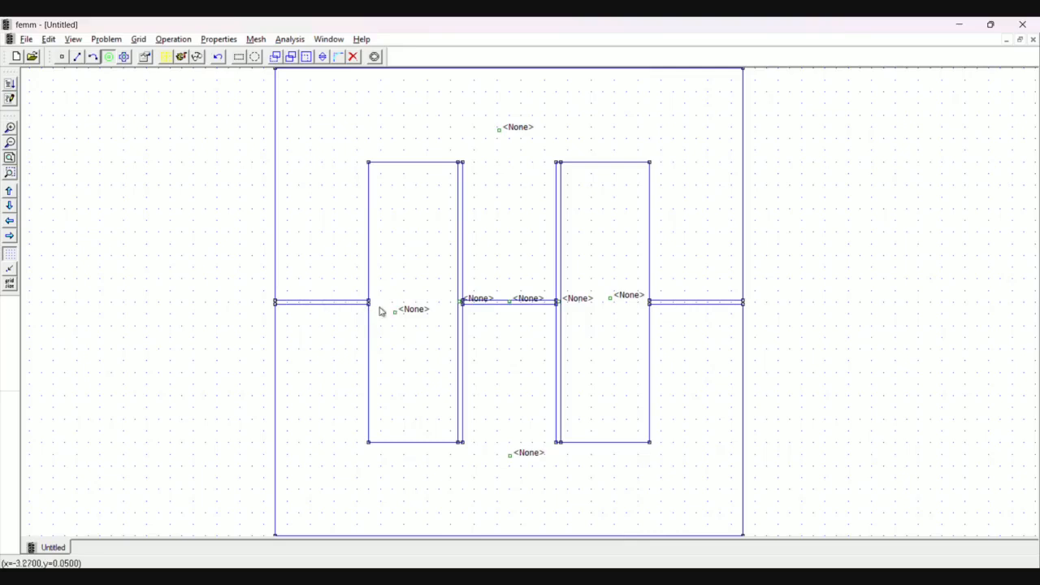
Assign the Air material to the block labels in both core windows and the centre-leg gap.
left_click(410, 322)
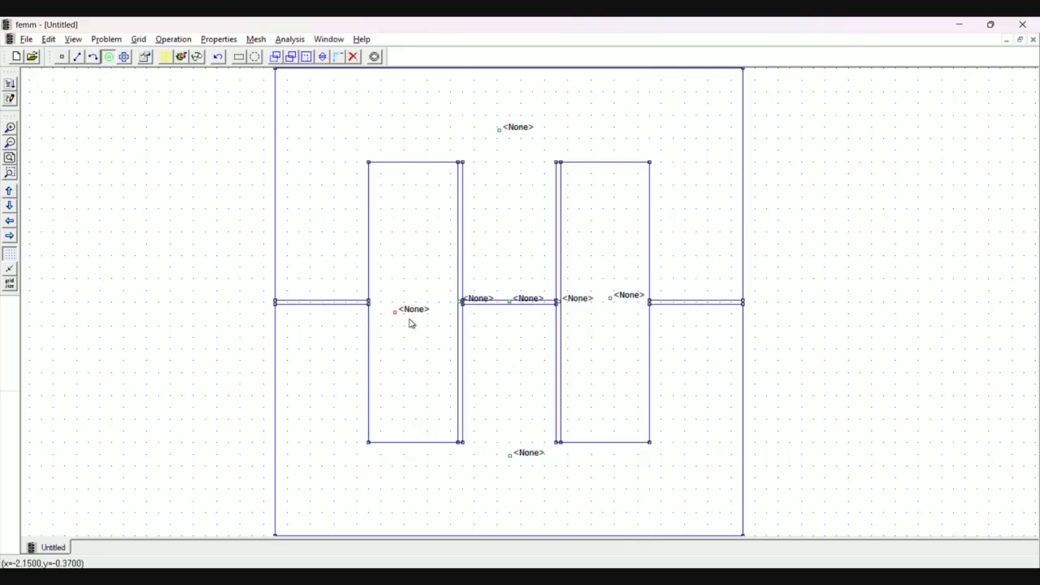
left_click(610, 299)
left_click(512, 302)
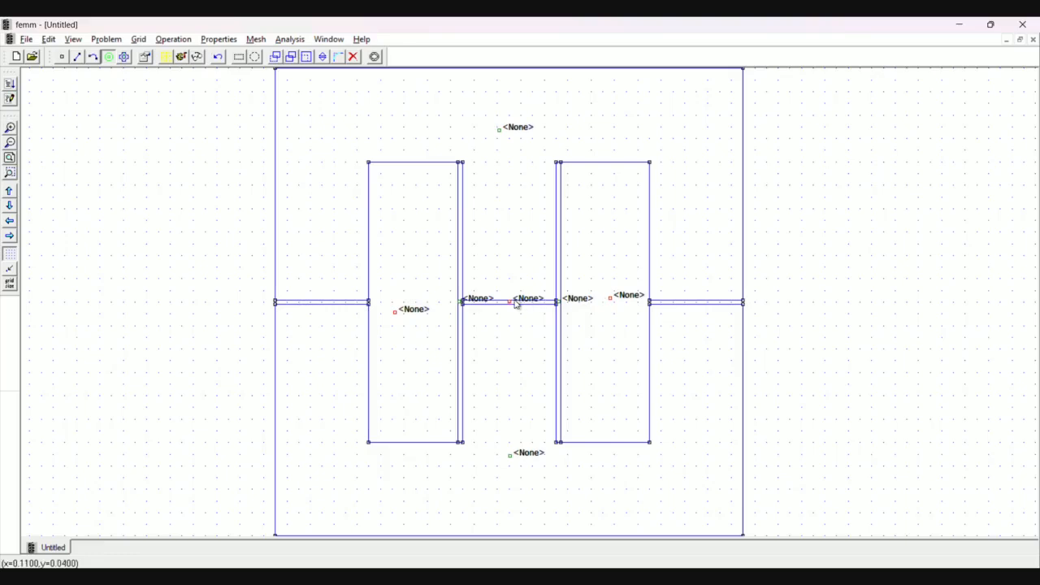
key("space")
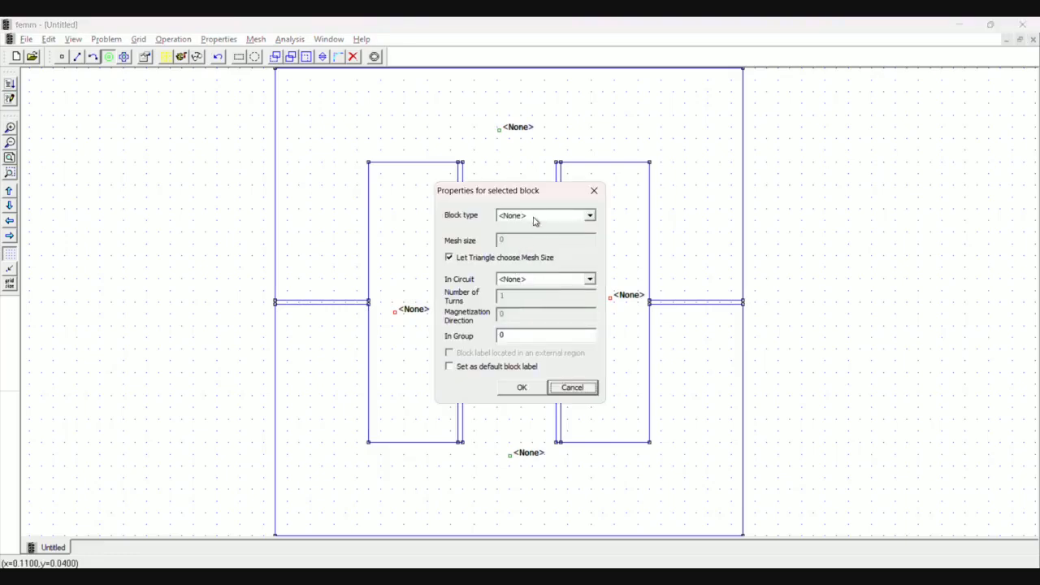
key("Return")
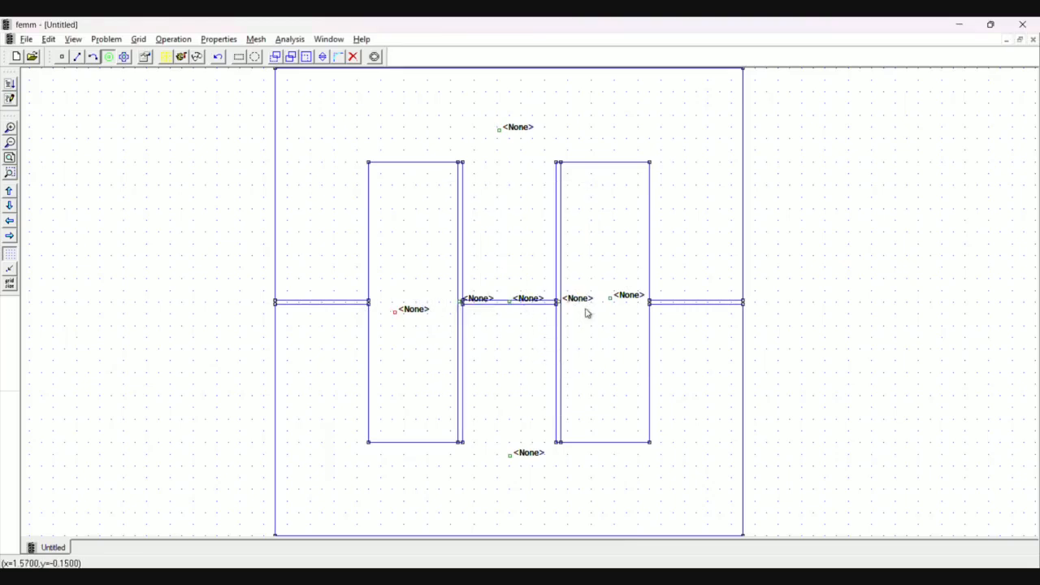
left_click(617, 298)
key("space")
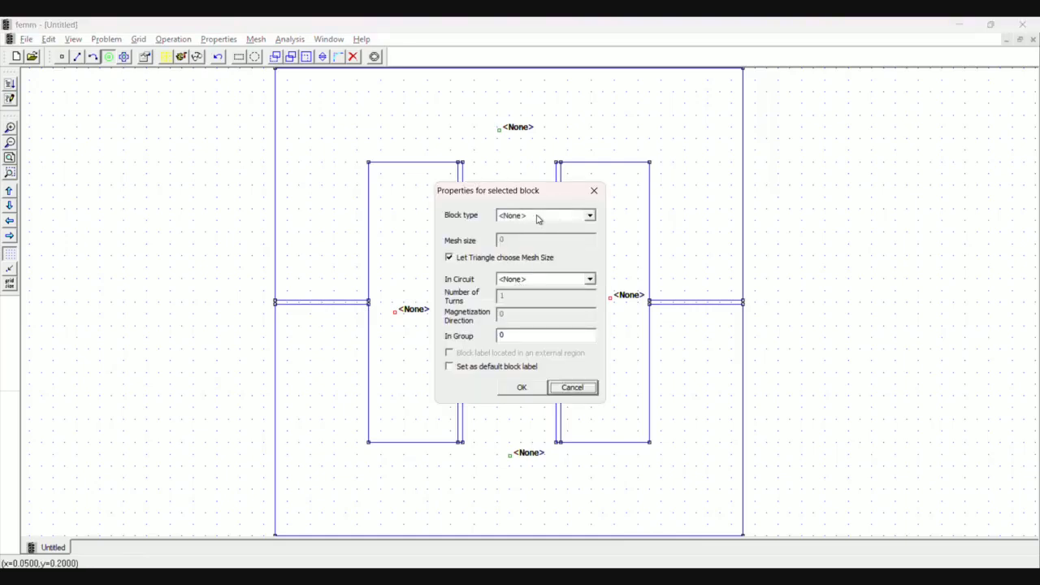
left_click(575, 218)
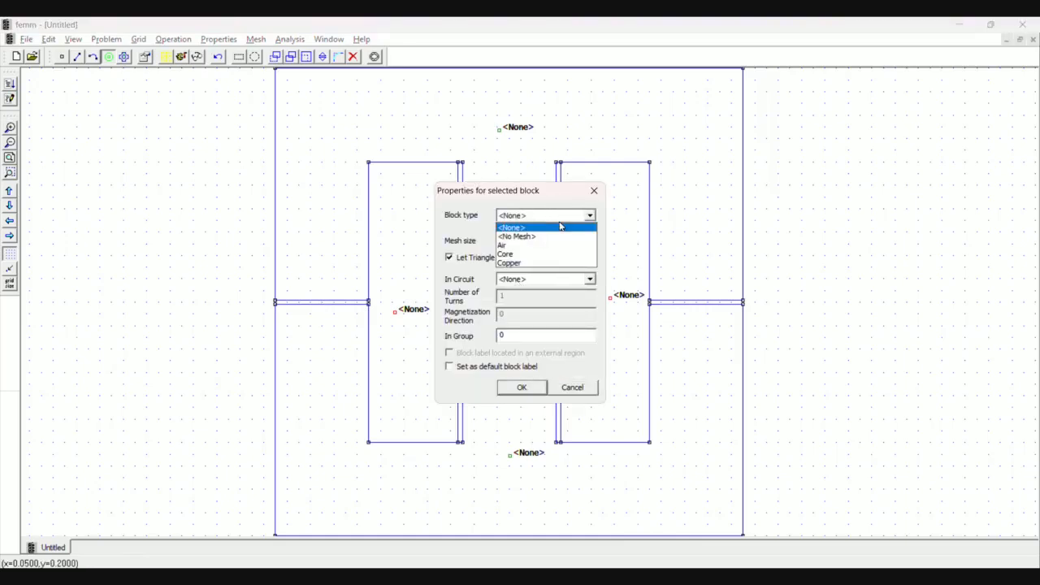
left_click(519, 245)
left_click(527, 387)
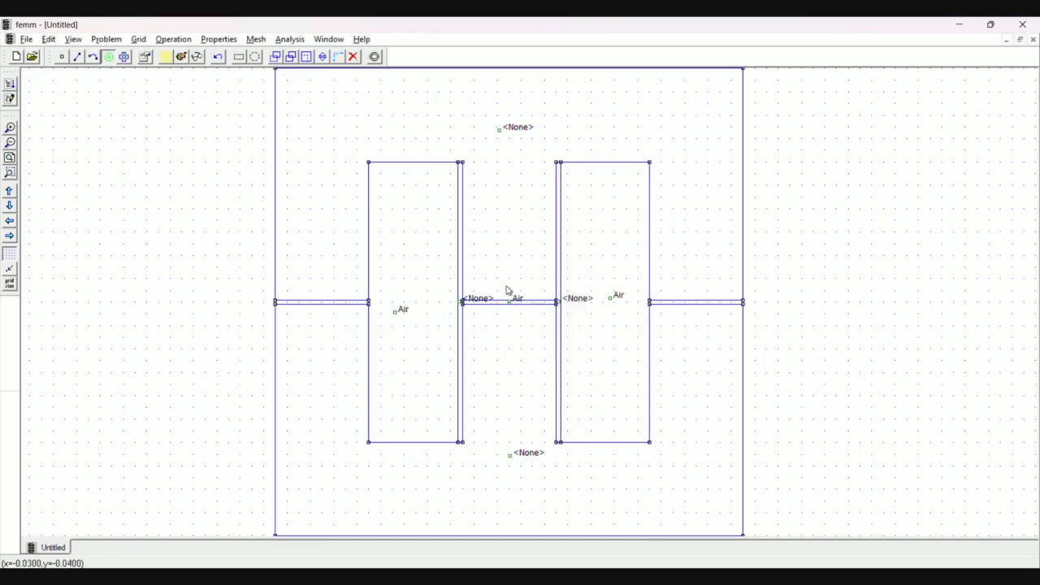
Assign the Core material to the block labels in the upper and lower core halves.
left_click(502, 127)
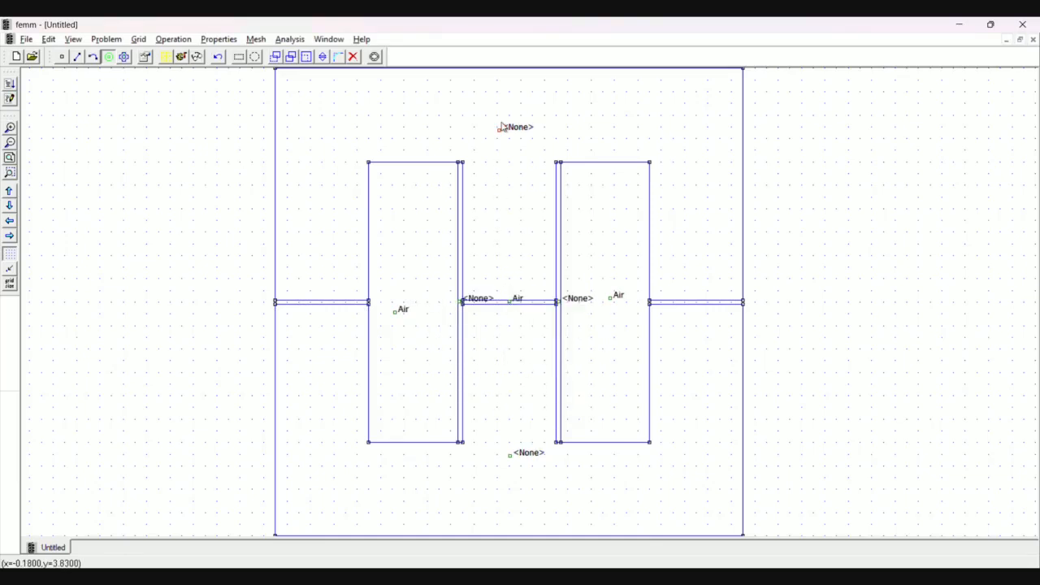
left_click(521, 460)
key("space")
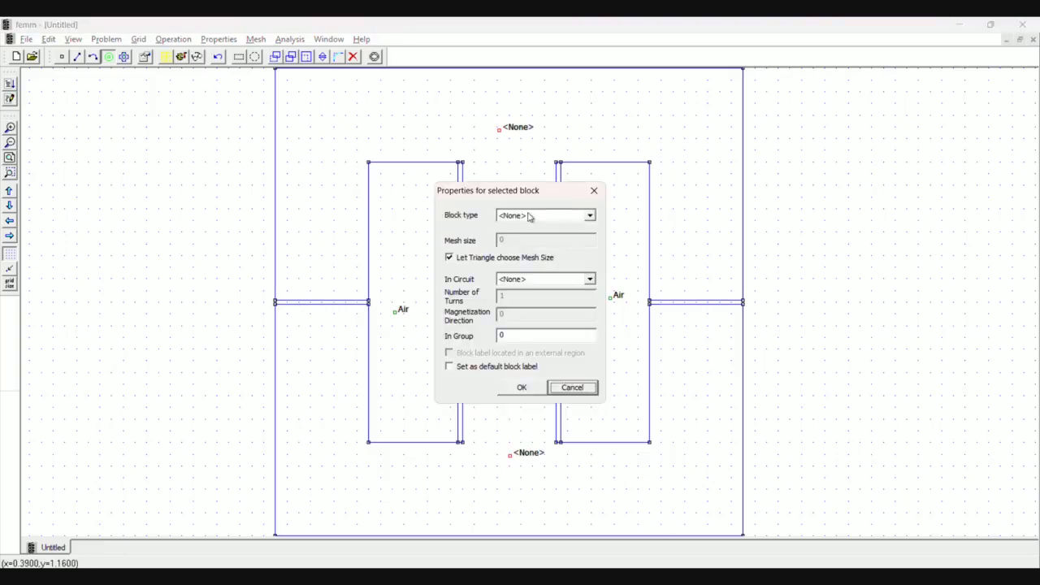
left_click(591, 218)
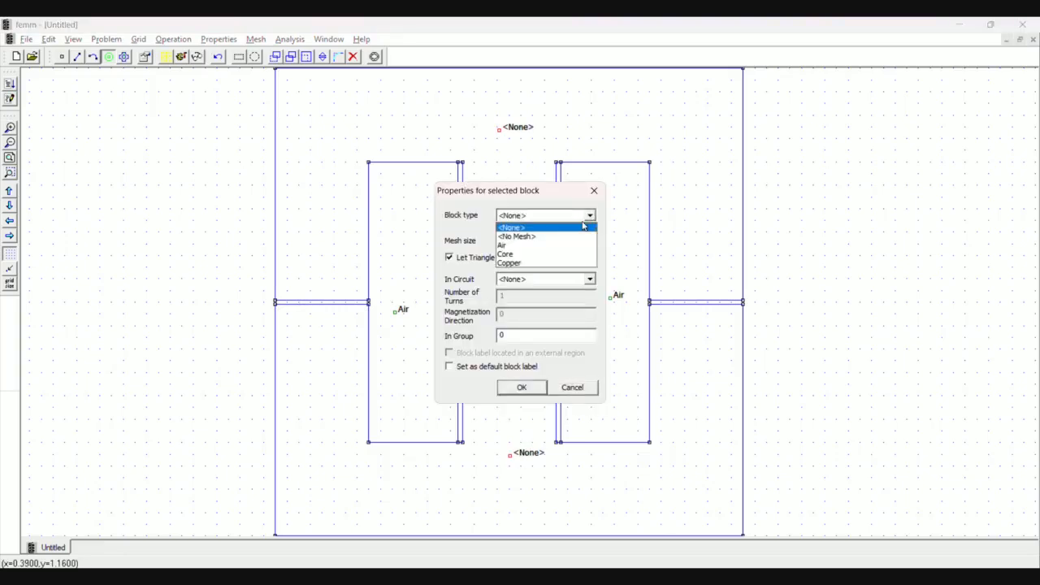
left_click(514, 255)
left_click(521, 387)
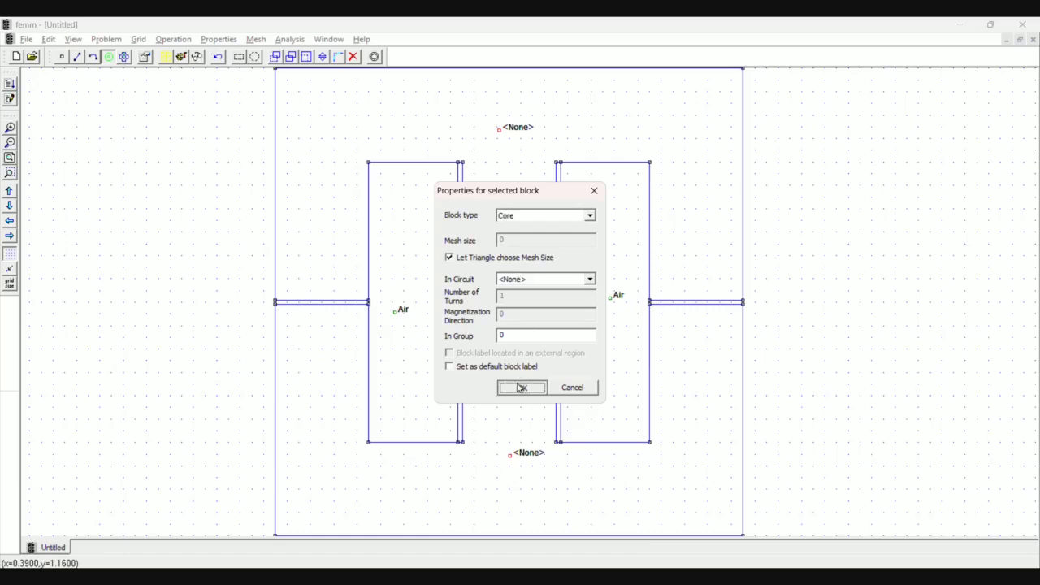
Assign the Copper material to the block labels in the two winding strips.
left_click(463, 302)
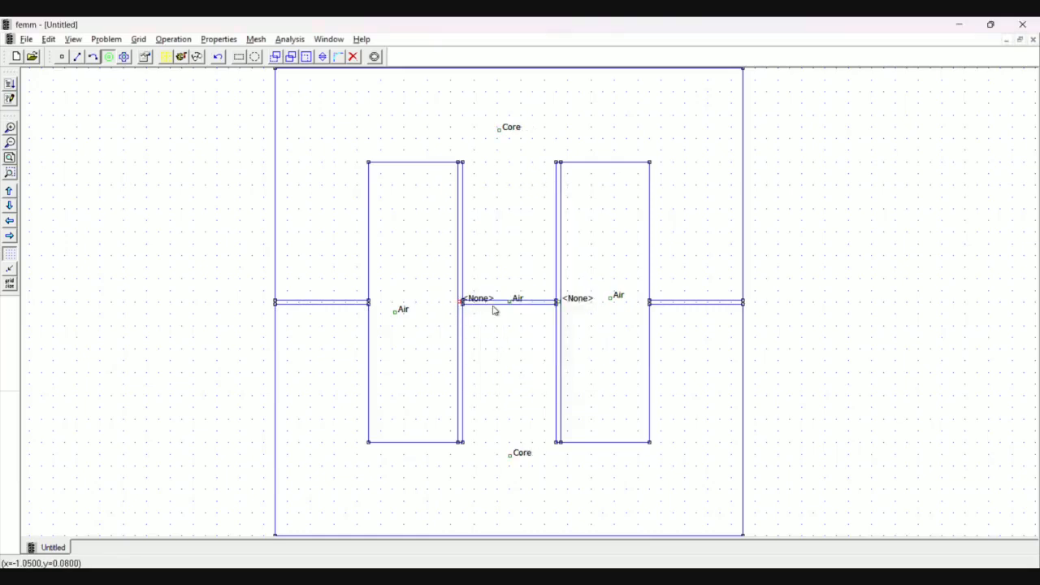
key("space")
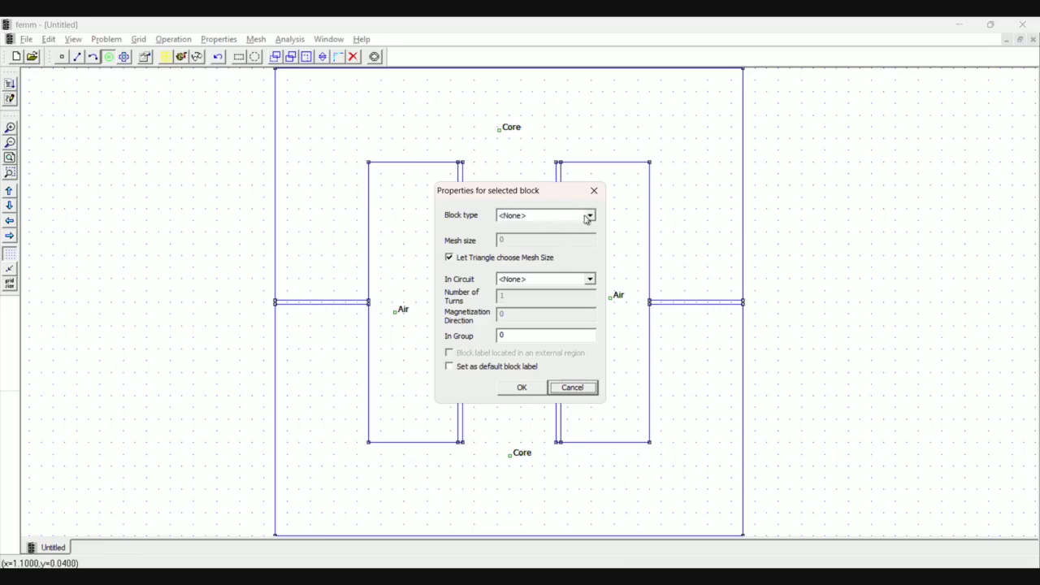
left_click(517, 219)
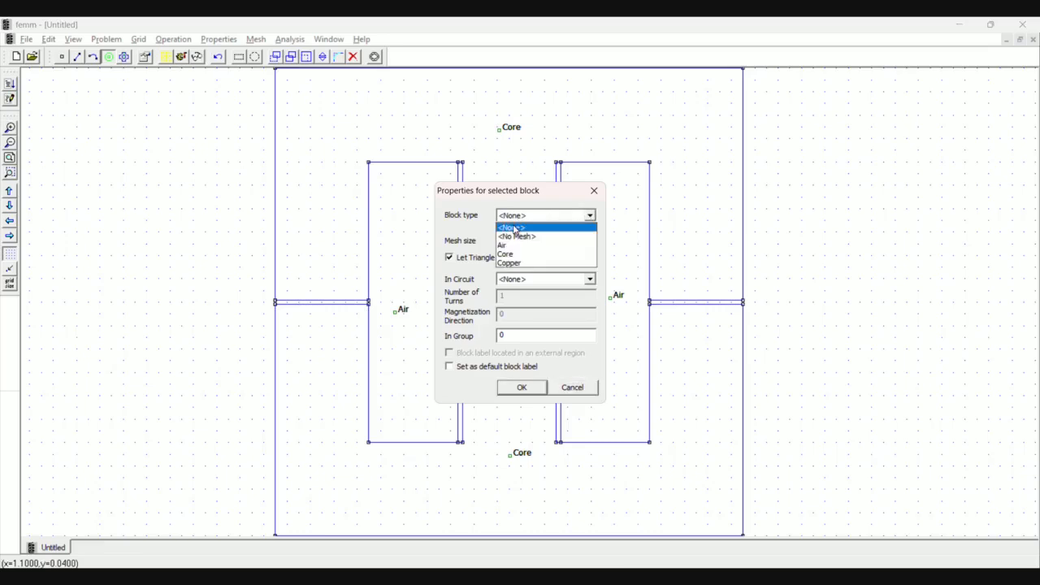
left_click(507, 260)
left_click(512, 385)
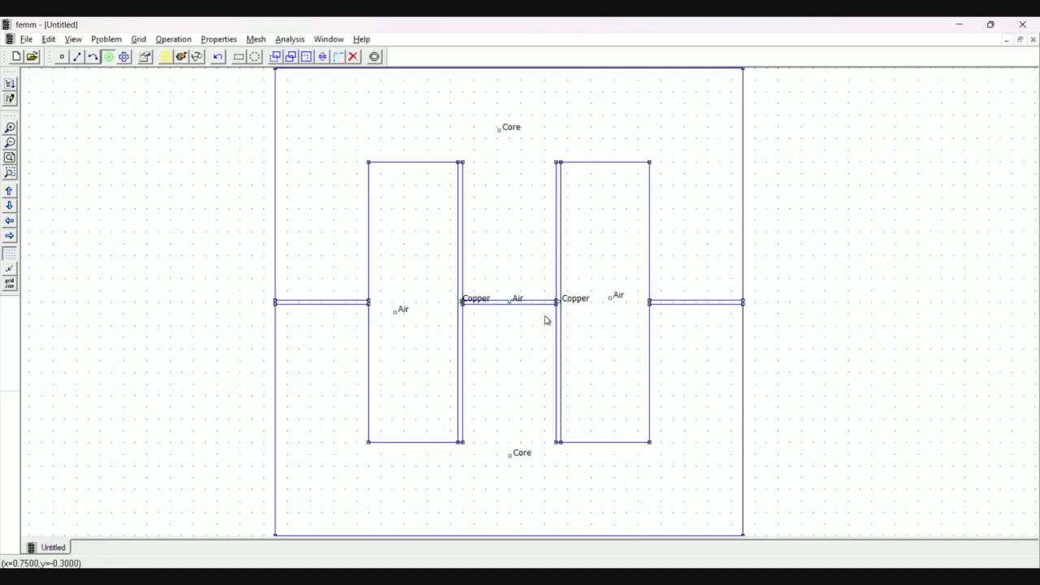
left_click(545, 319)
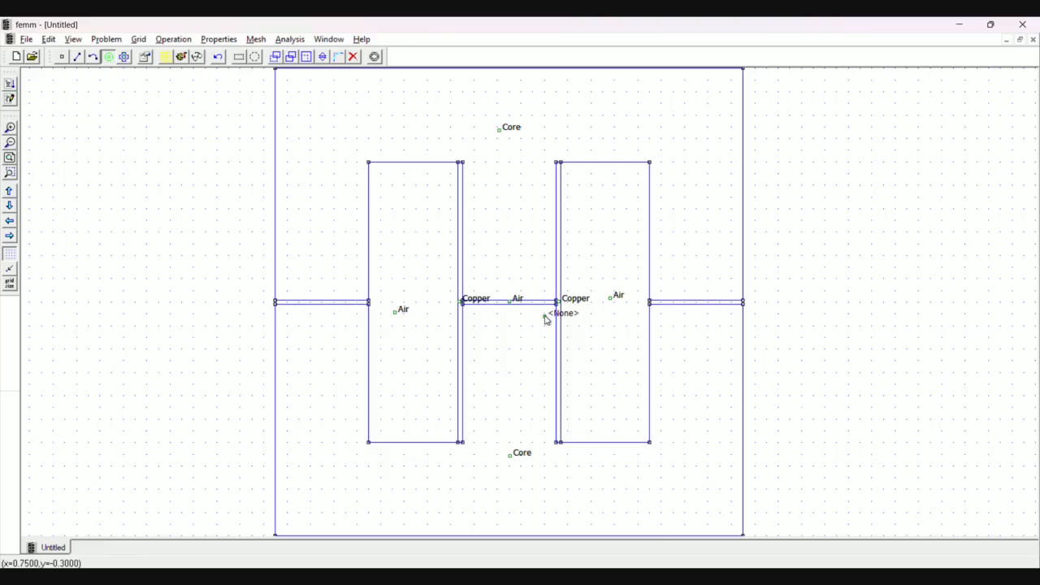
key("ctrl+z")
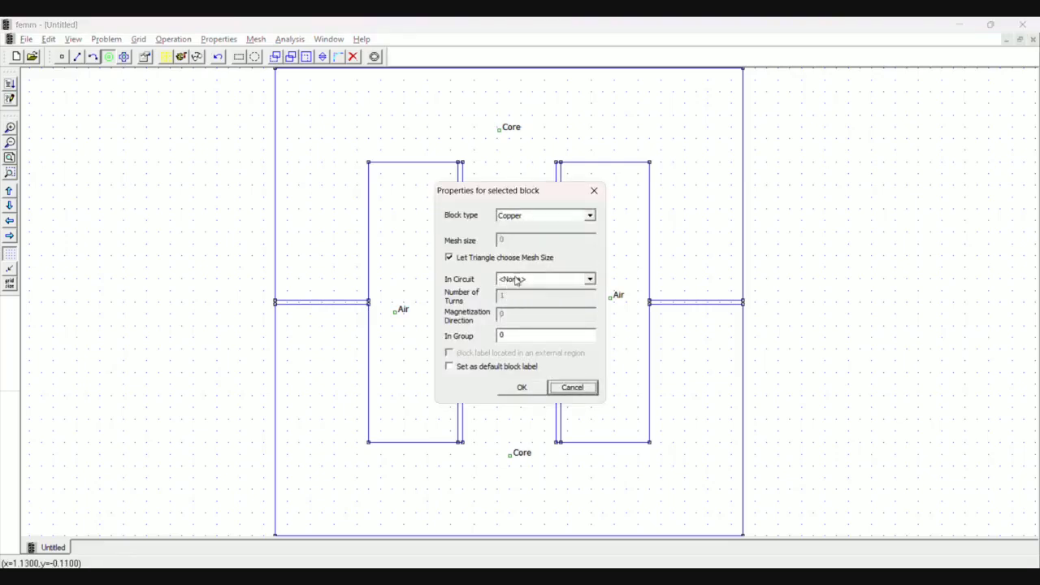
Examine the circuit choices in the block properties of the upper core label and the copper labels.
left_click(594, 190)
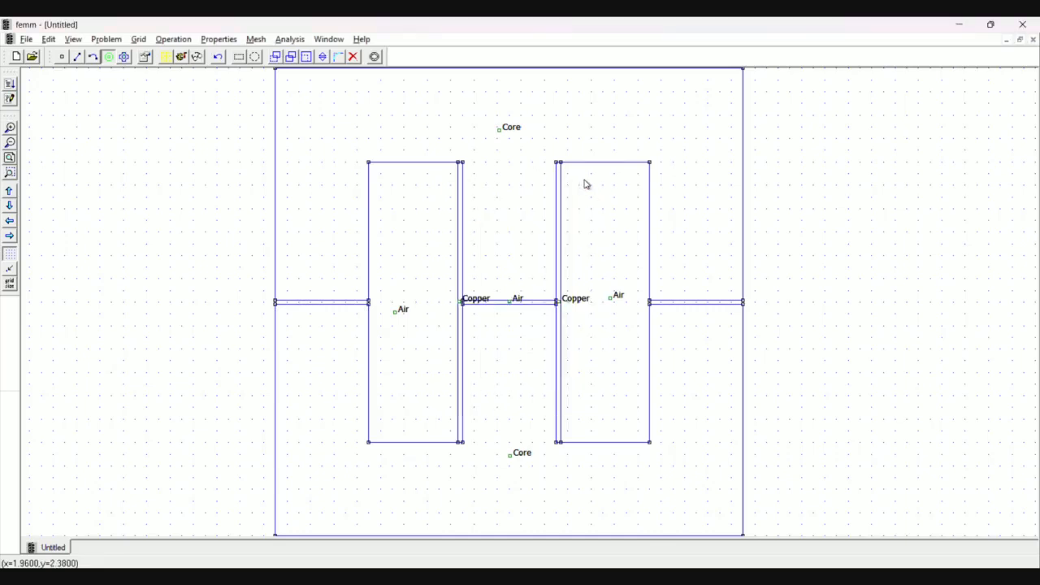
right_click(517, 136)
key("space")
left_click(514, 282)
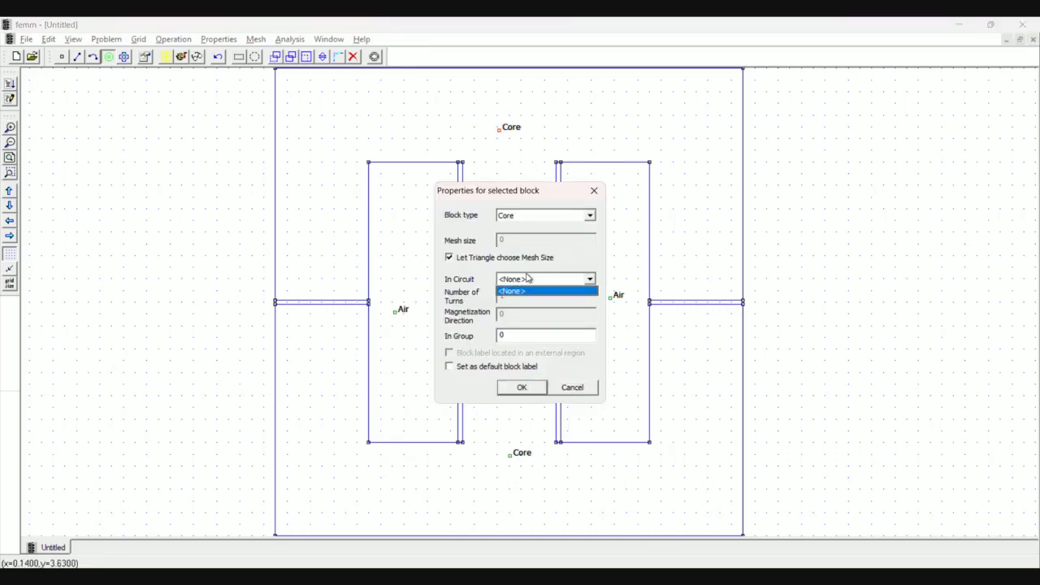
left_click(594, 195)
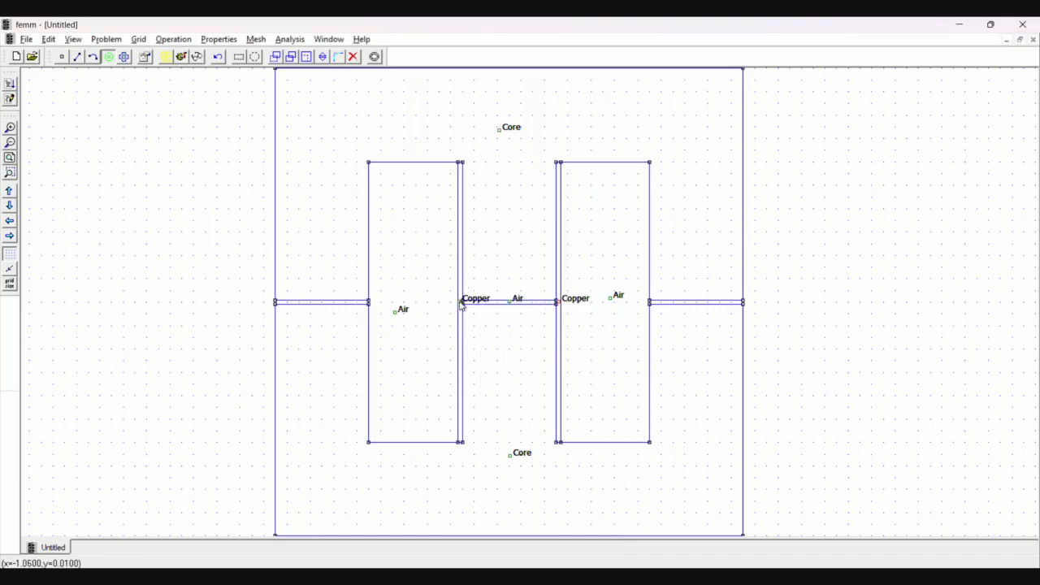
key("space")
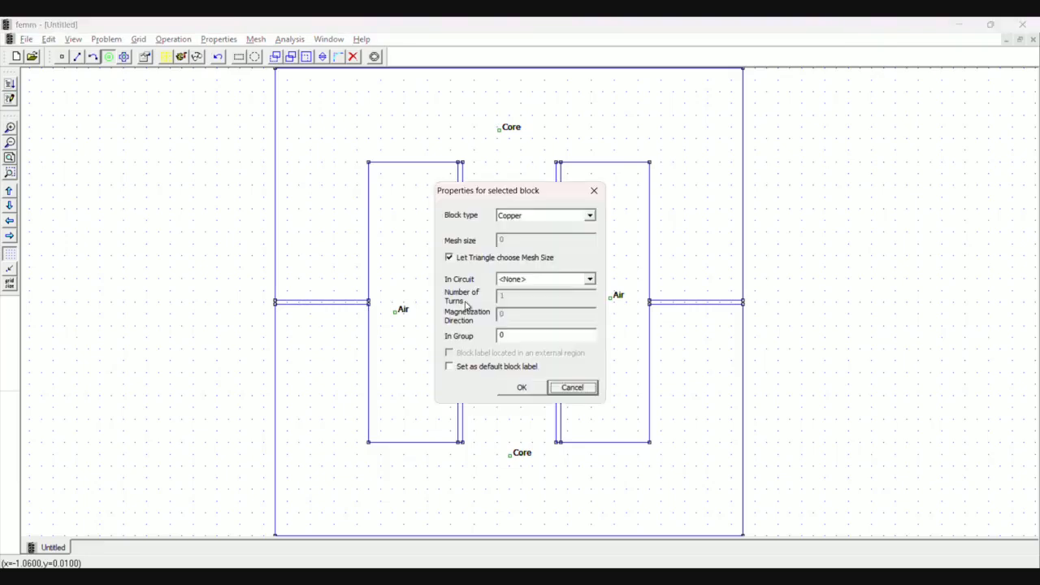
left_click(529, 282)
left_click(529, 291)
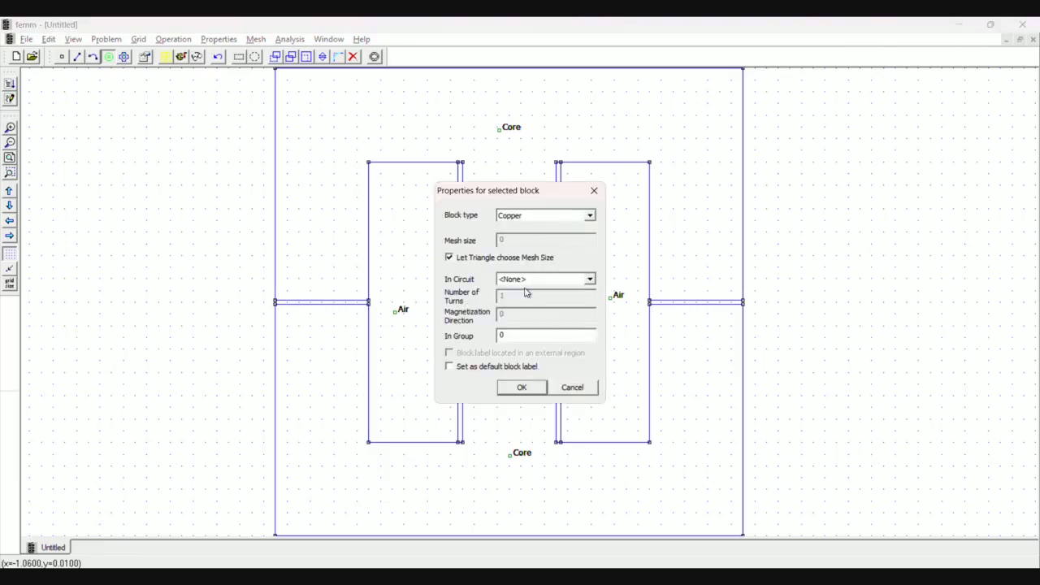
left_click(594, 191)
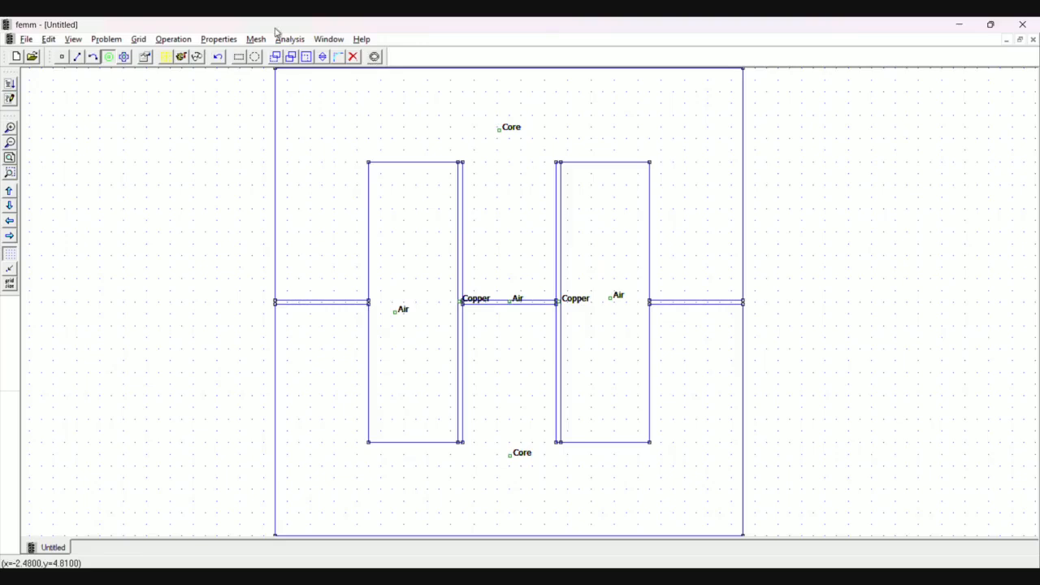
Add a series circuit property named Circuit1 with a current of 10 A and close the circuit definitions.
left_click(219, 40)
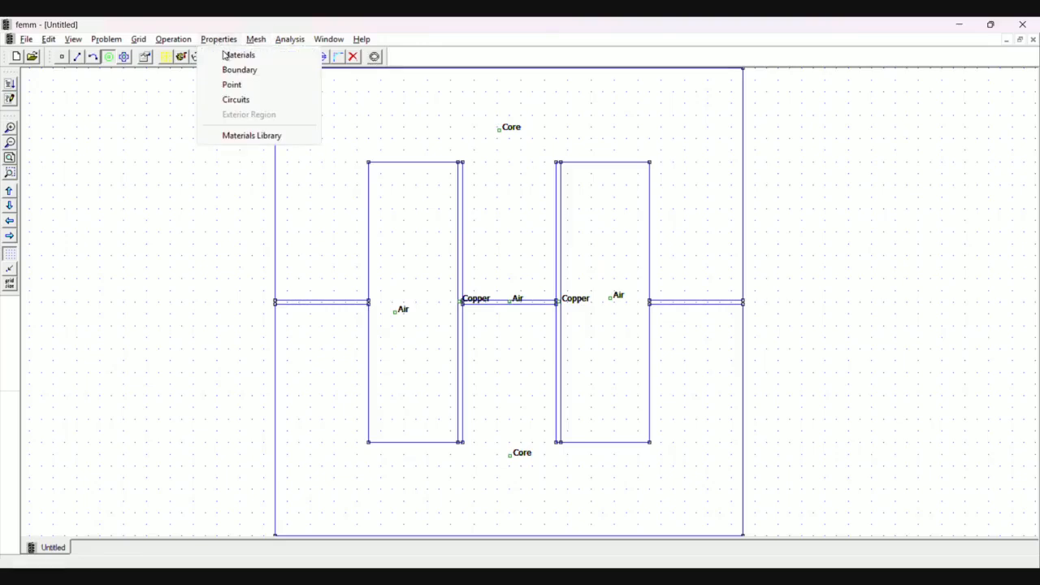
left_click(252, 100)
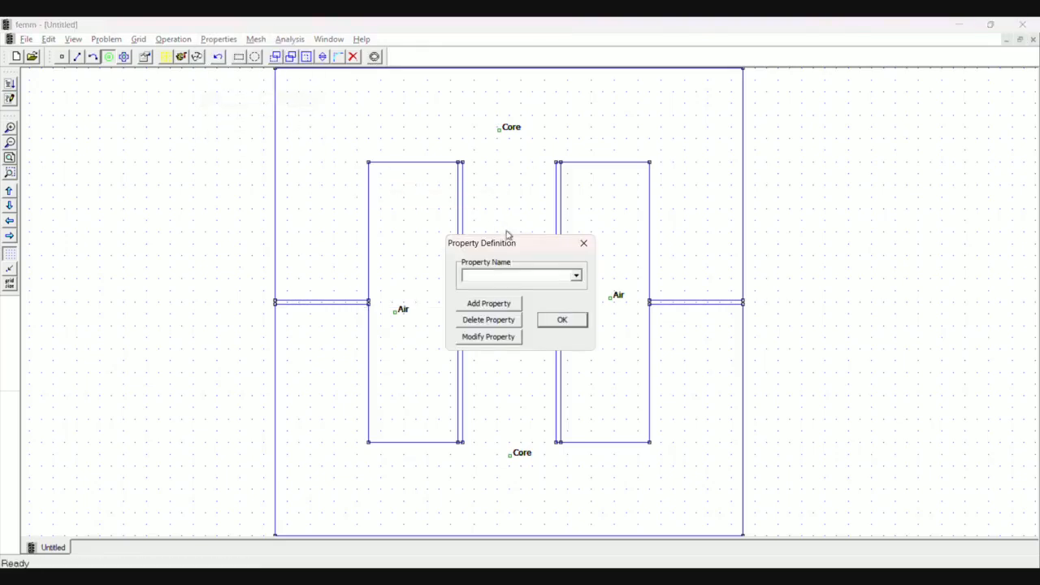
left_click(477, 304)
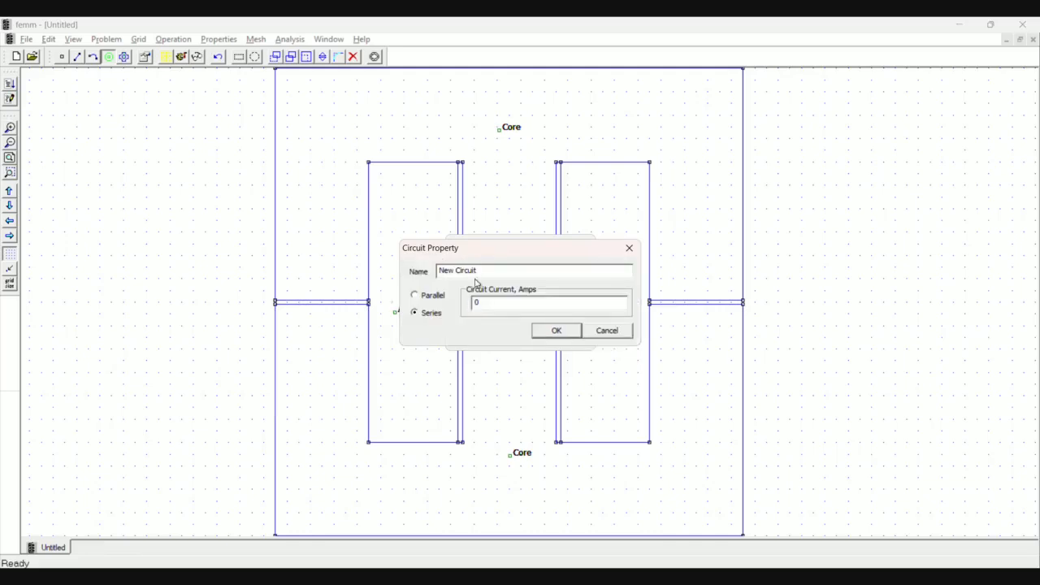
key("Home")
key("ctrl+shift+Right")
key("Delete")
left_click(557, 331)
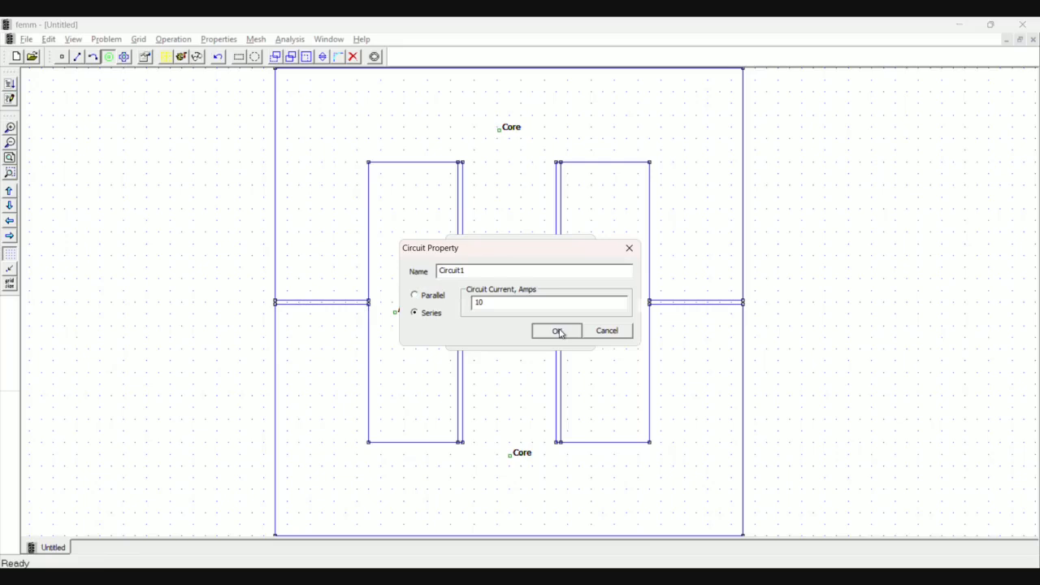
left_click(560, 322)
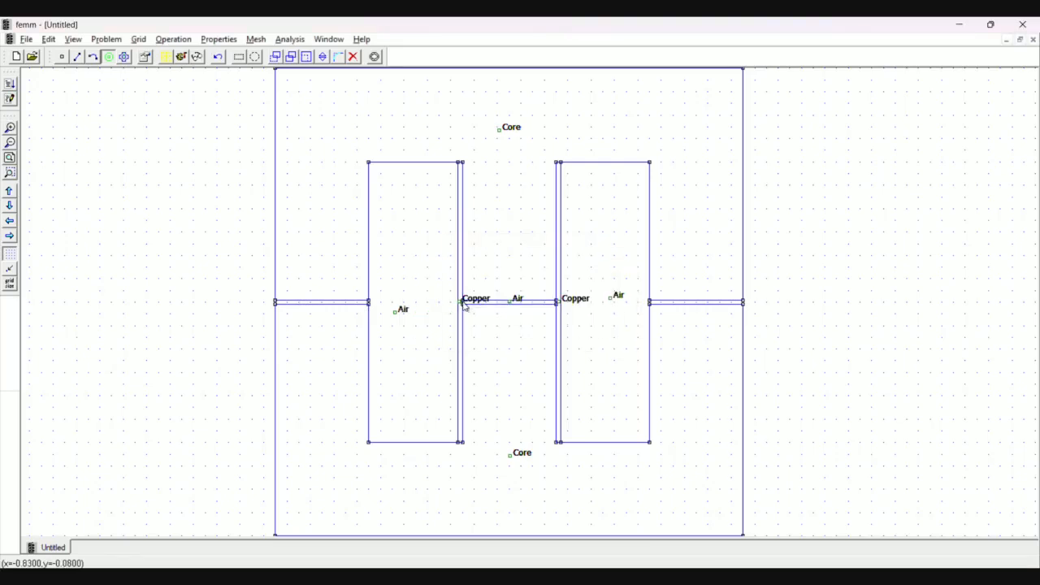
Assign Circuit1 with 10 turns to both copper block labels beside the centre leg.
right_click(560, 311)
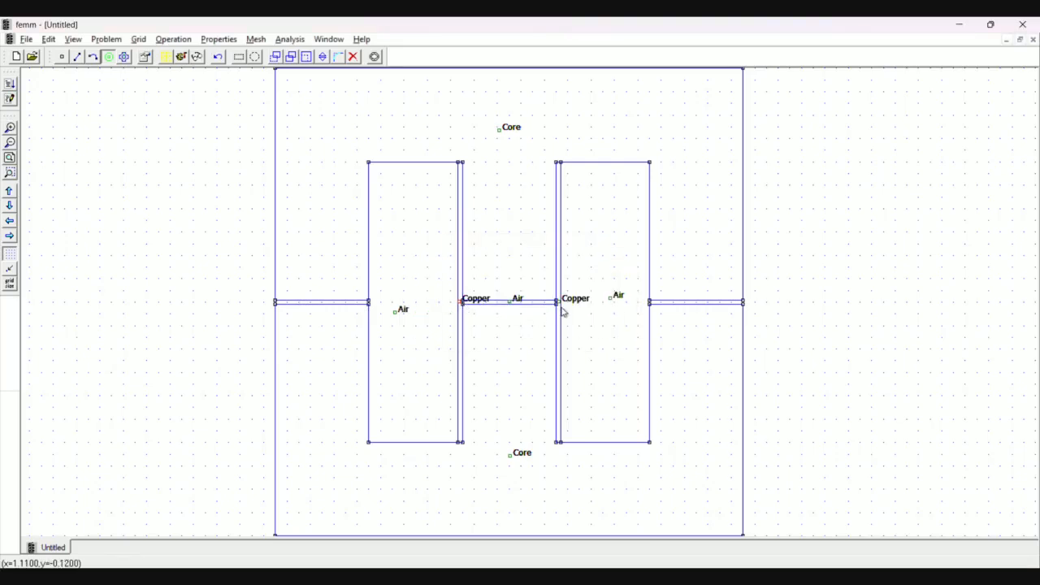
key("space")
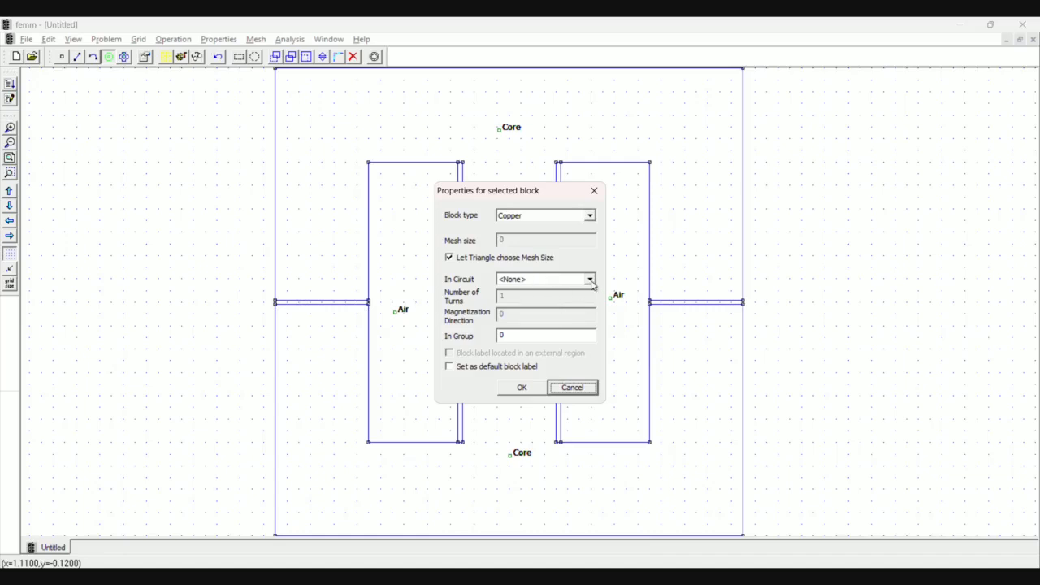
left_click(590, 279)
left_click(548, 298)
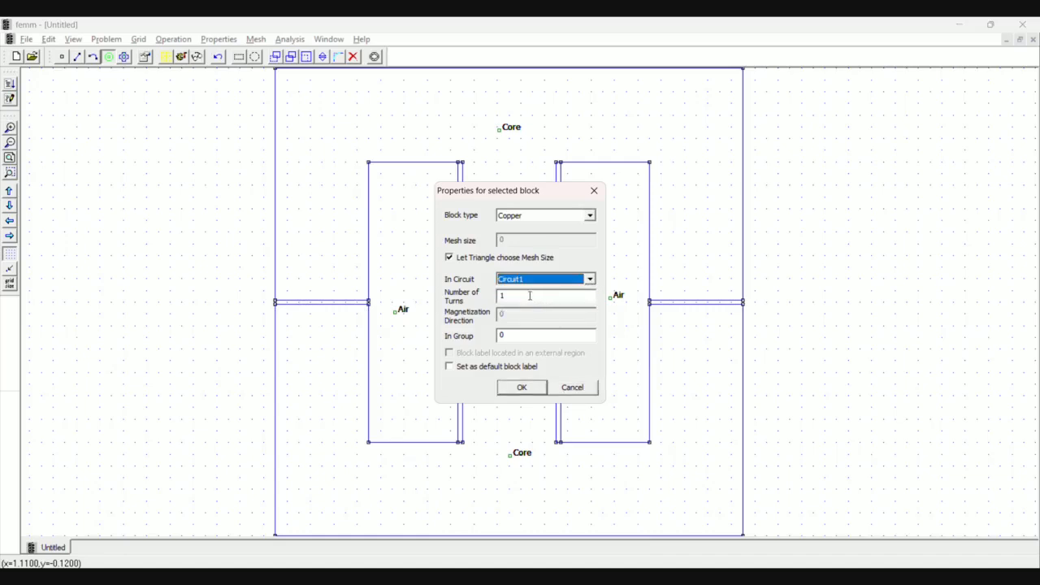
key("Tab")
type("10")
key("Return")
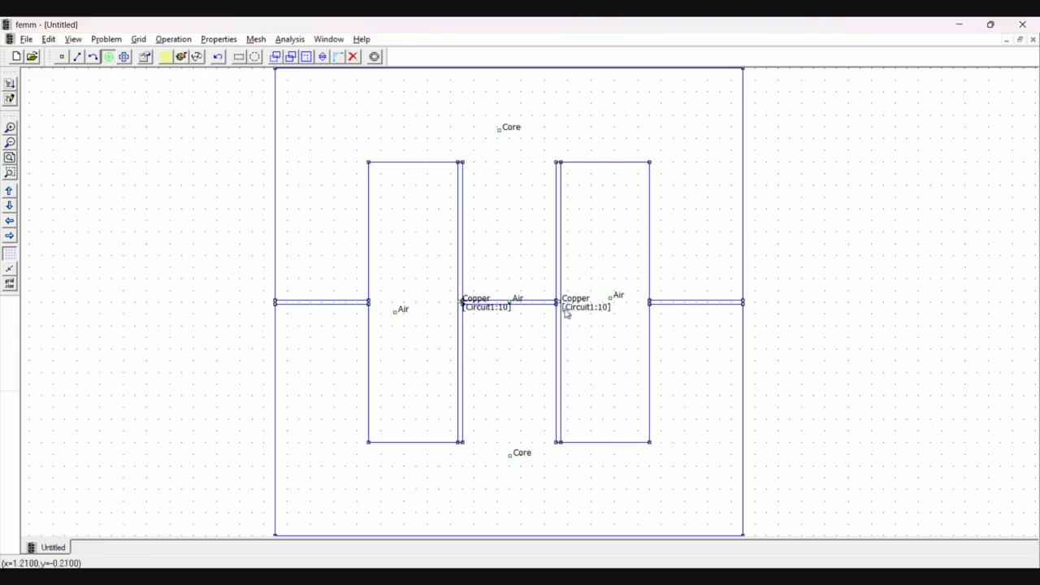
Set the number of turns of the right copper block label to -10 in Circuit1.
key("space")
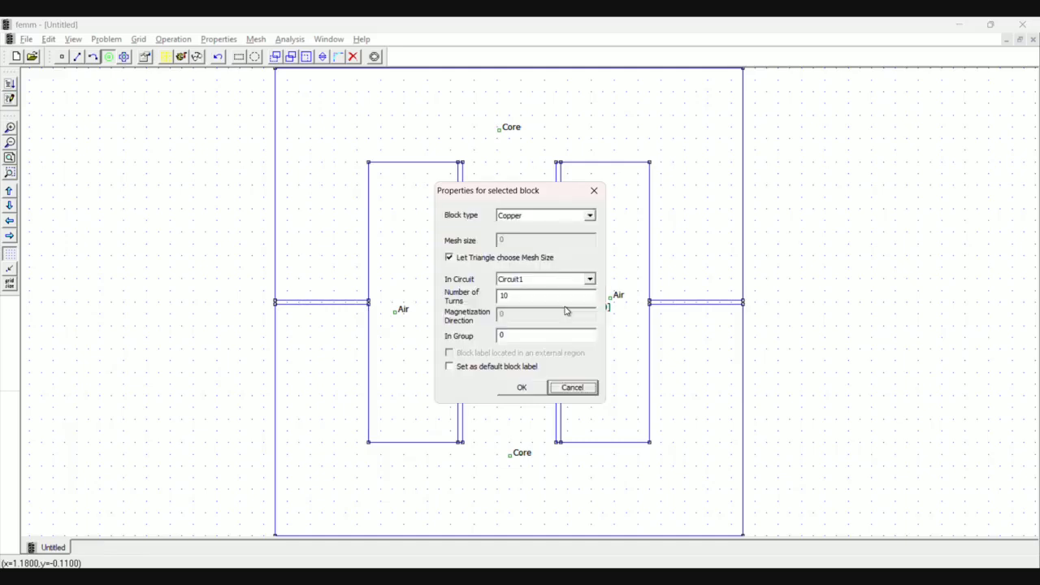
left_click(517, 295)
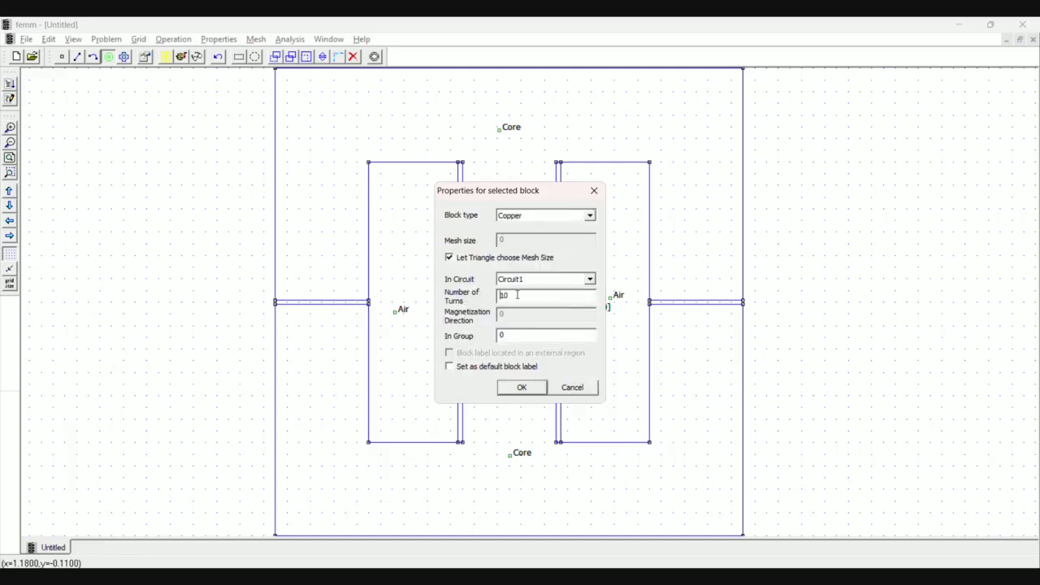
key("Return")
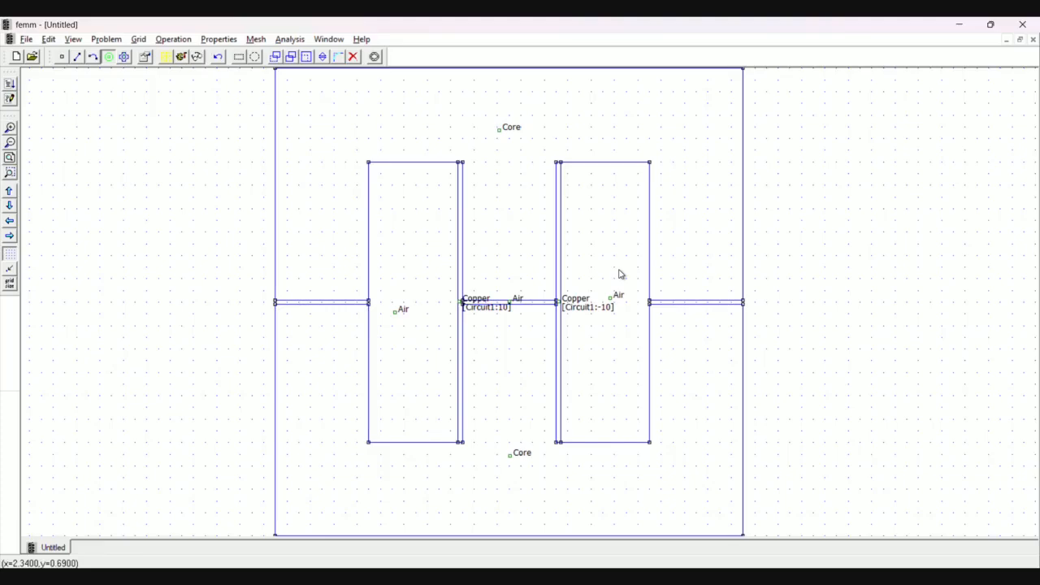
Check the model against the FEMM – Modelling slide in LibreOffice Impress and return to FEMM.
key("Page_Up")
key("Page_Down")
key("Page_Down")
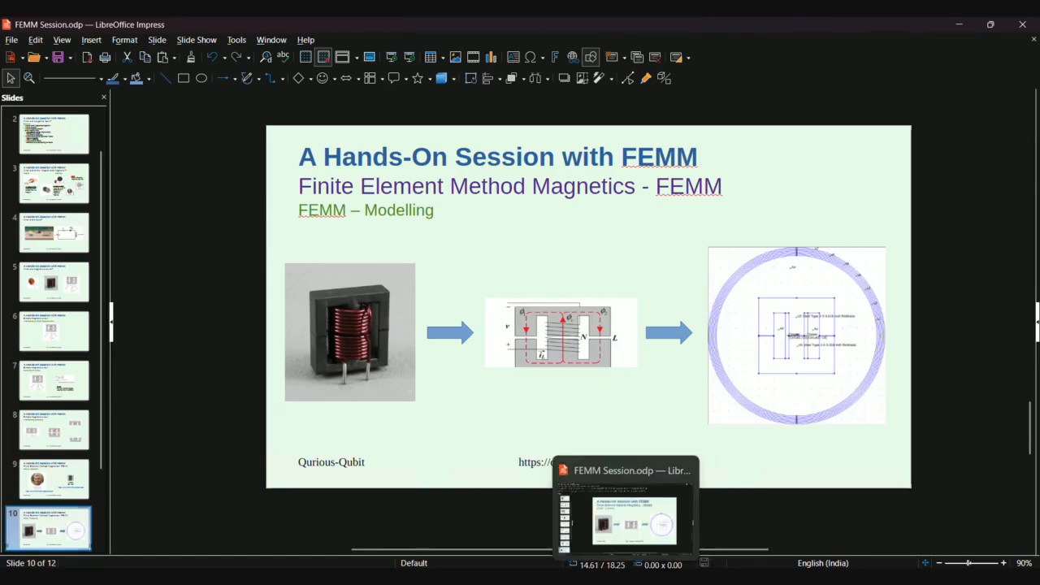
left_click(642, 524)
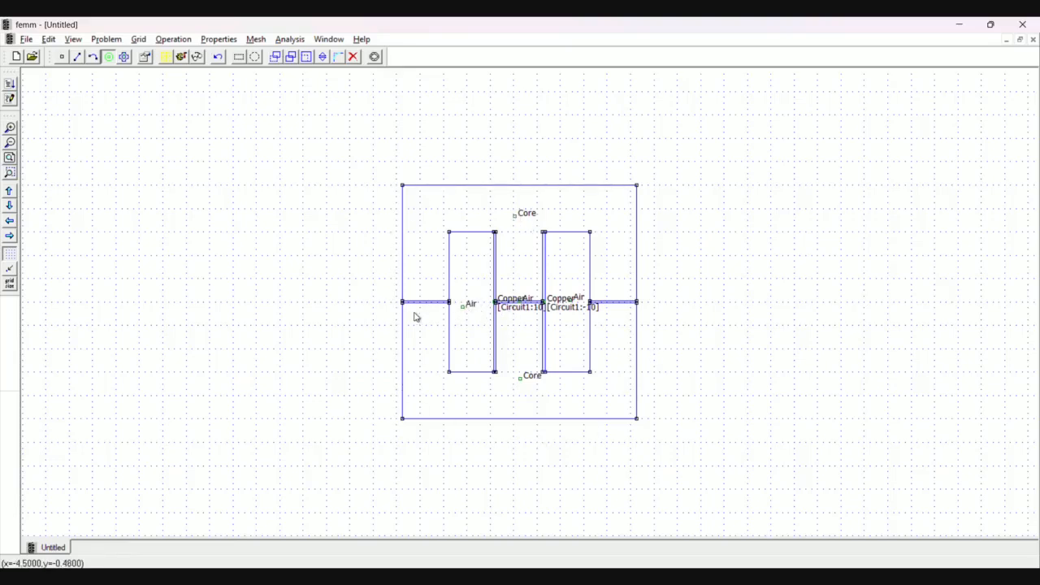
scroll(414, 316, "down", 5)
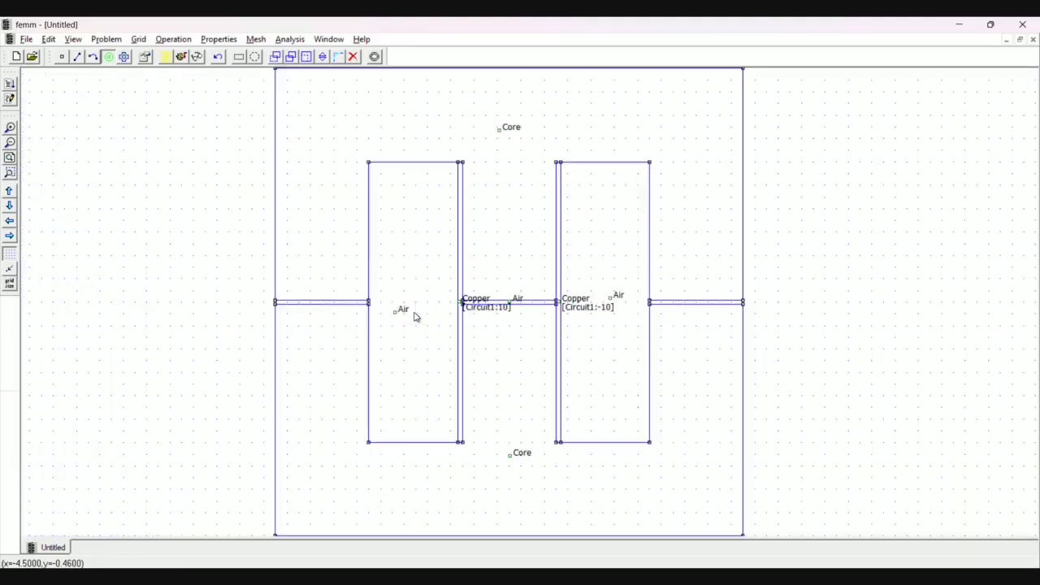
scroll(414, 317, "up", 3)
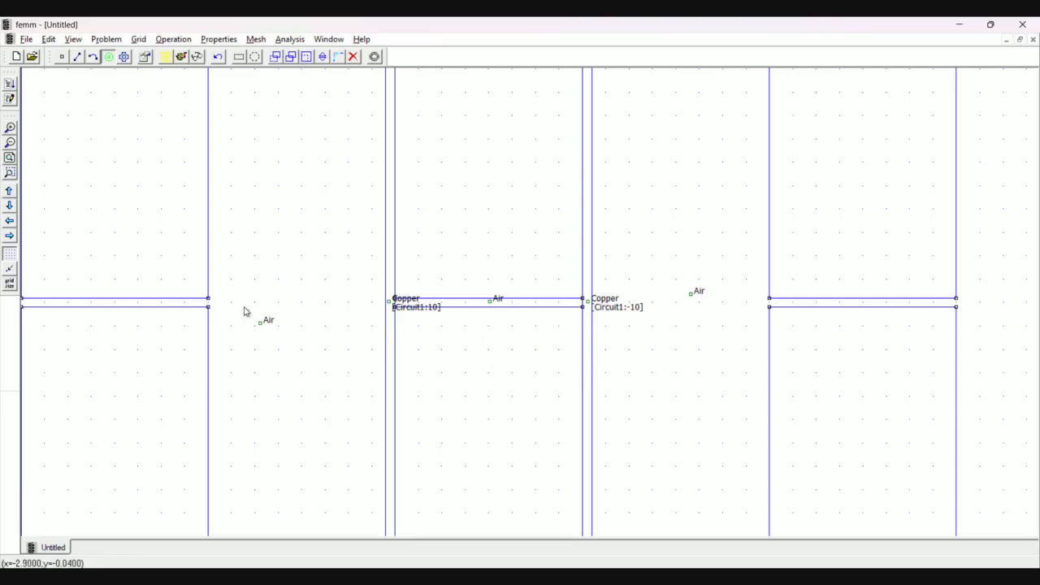
Save the problem as FEMM Session Project in the WIP folder so it can be meshed.
left_click(165, 56)
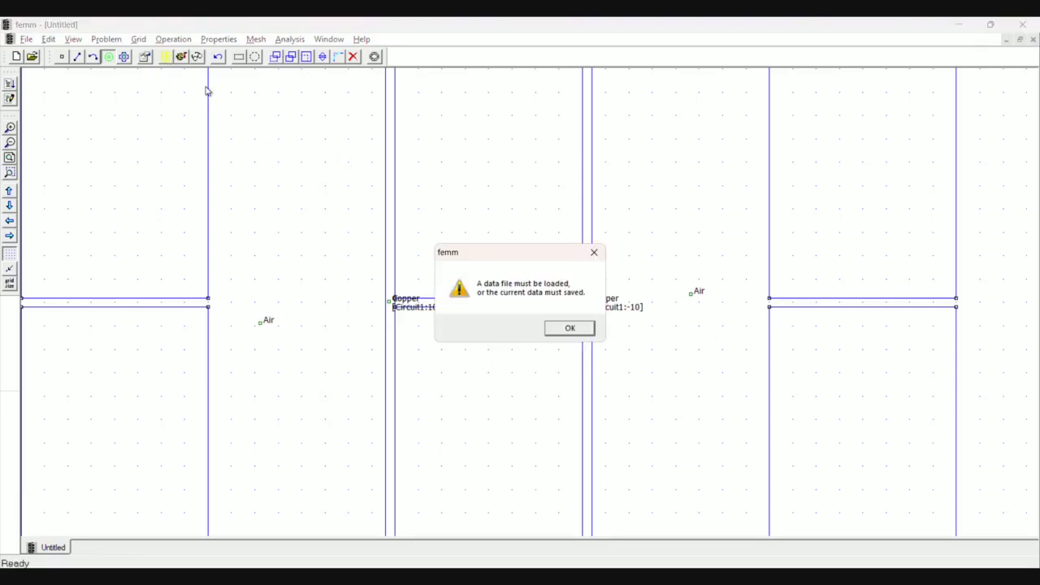
left_click(568, 327)
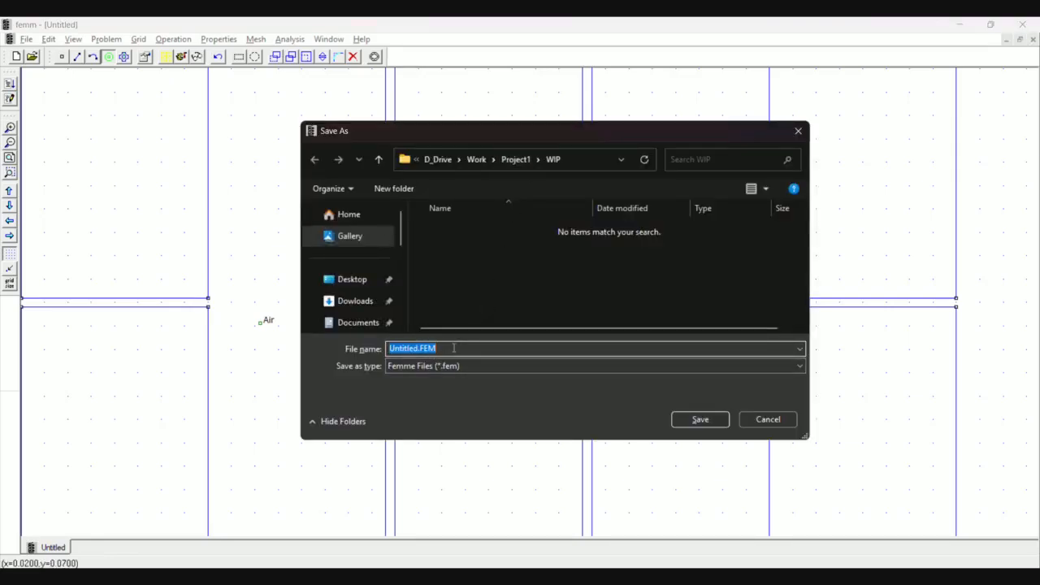
type("FEMM ")
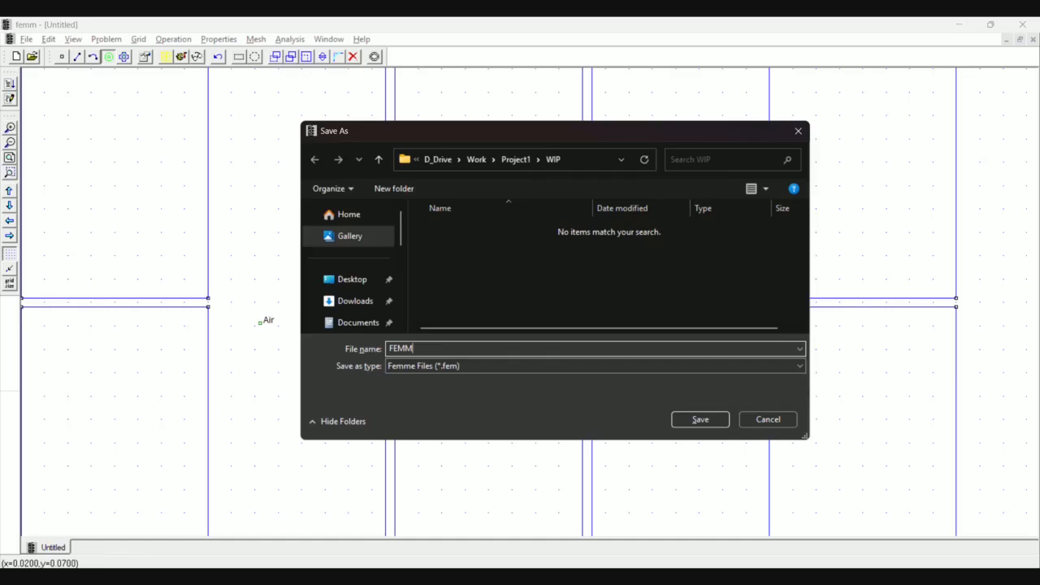
type("Session")
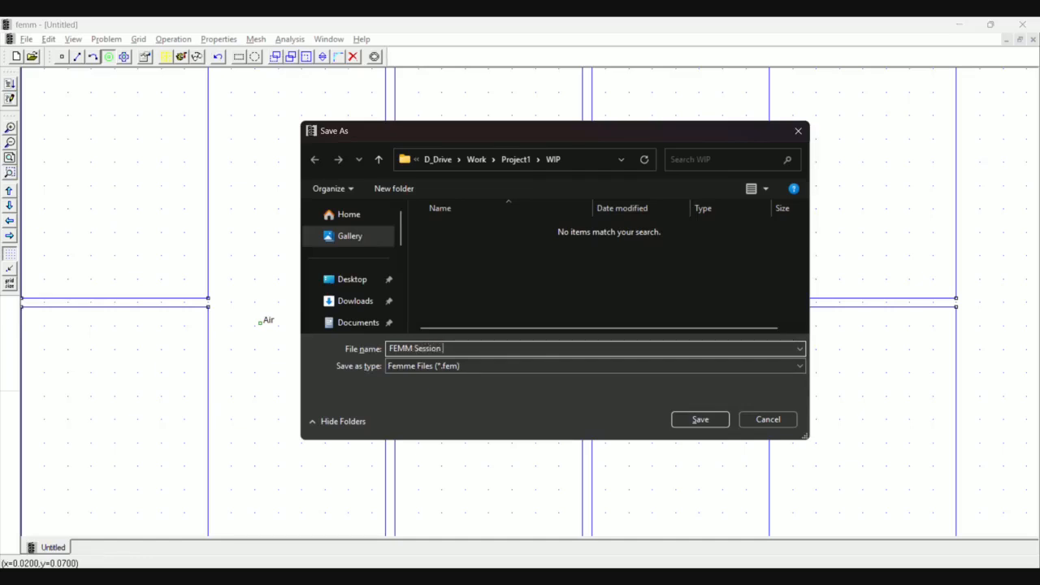
type(" Project")
left_click(699, 420)
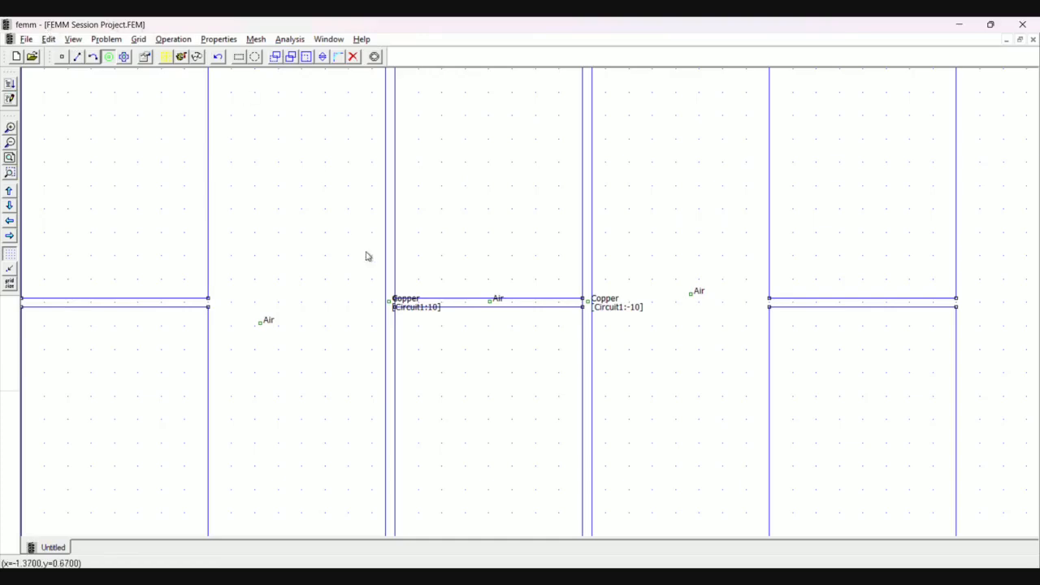
Generate the mesh of the core without an outer boundary and compare the model with the slide in LibreOffice Impress.
left_click(165, 61)
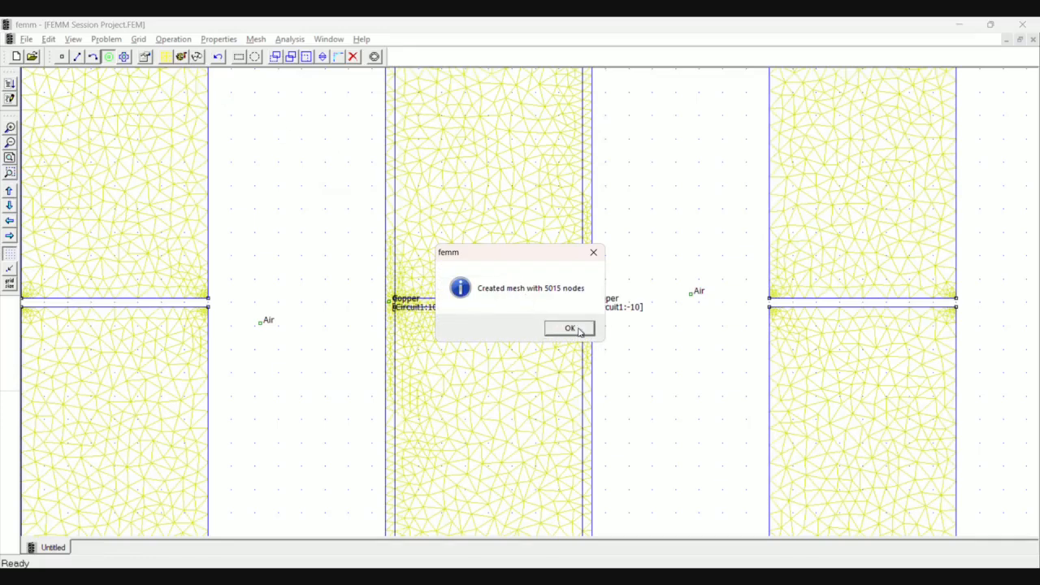
left_click(579, 332)
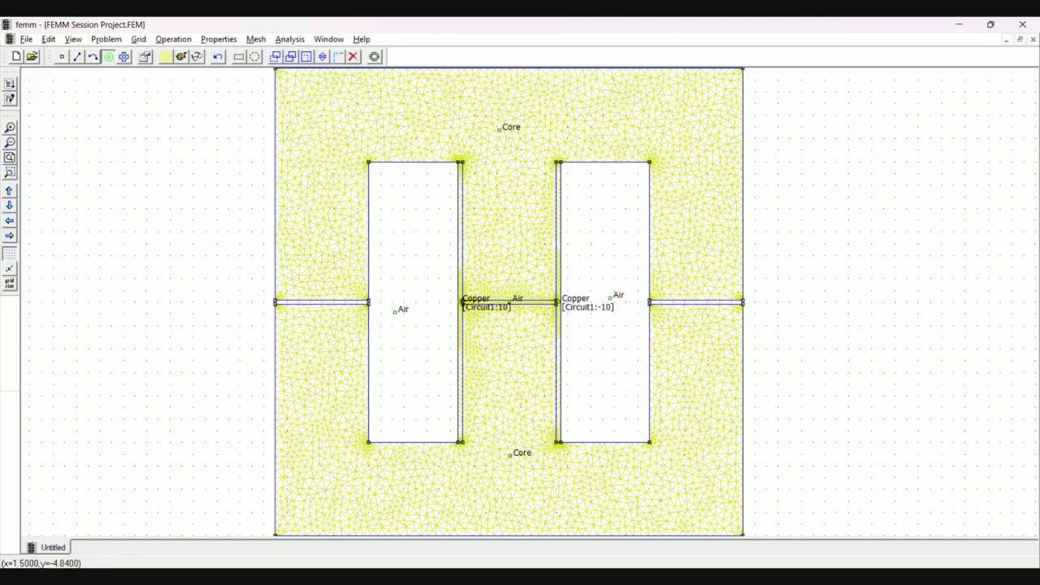
left_click(624, 576)
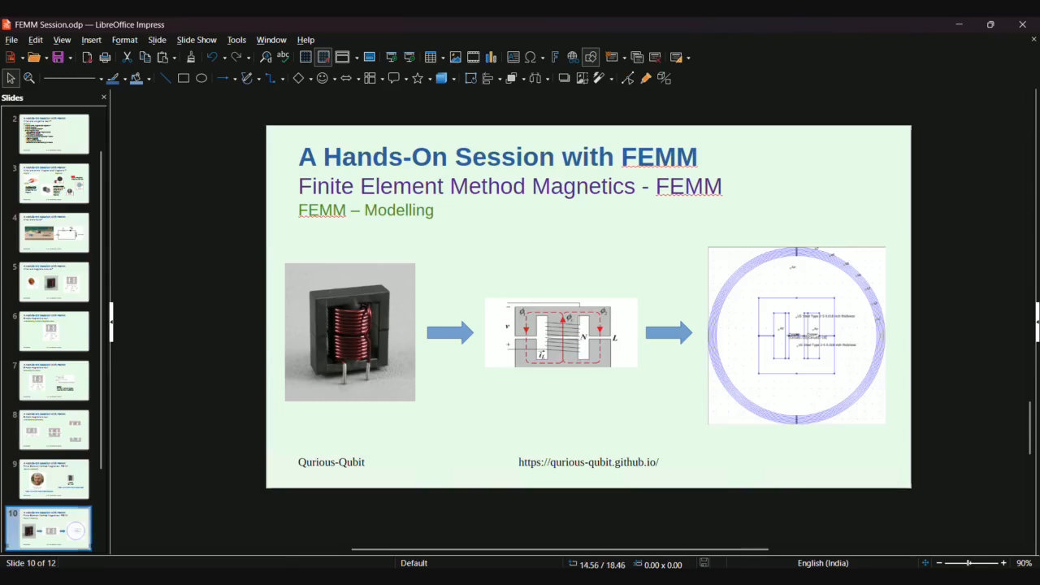
left_click(662, 520)
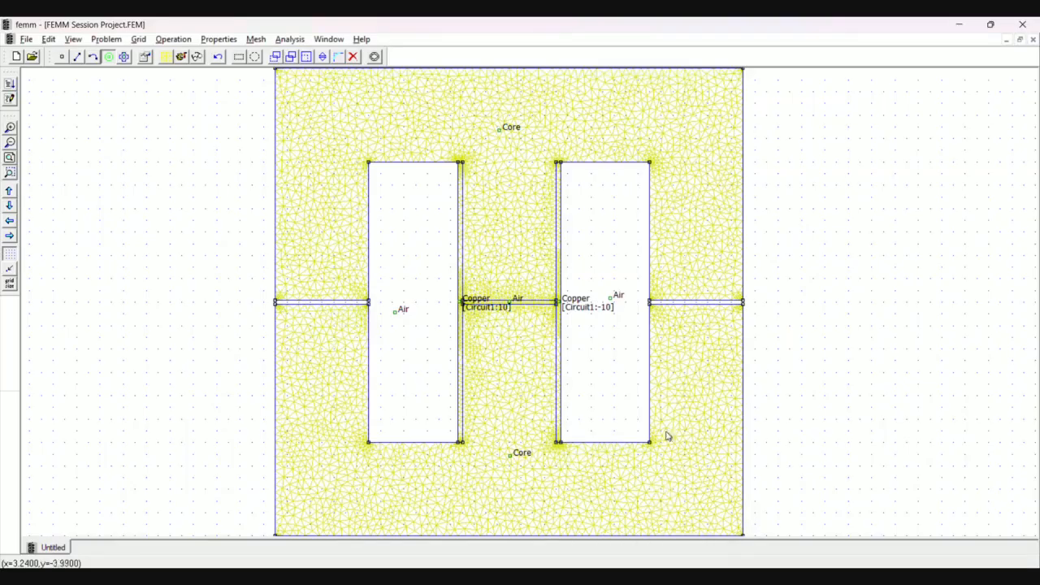
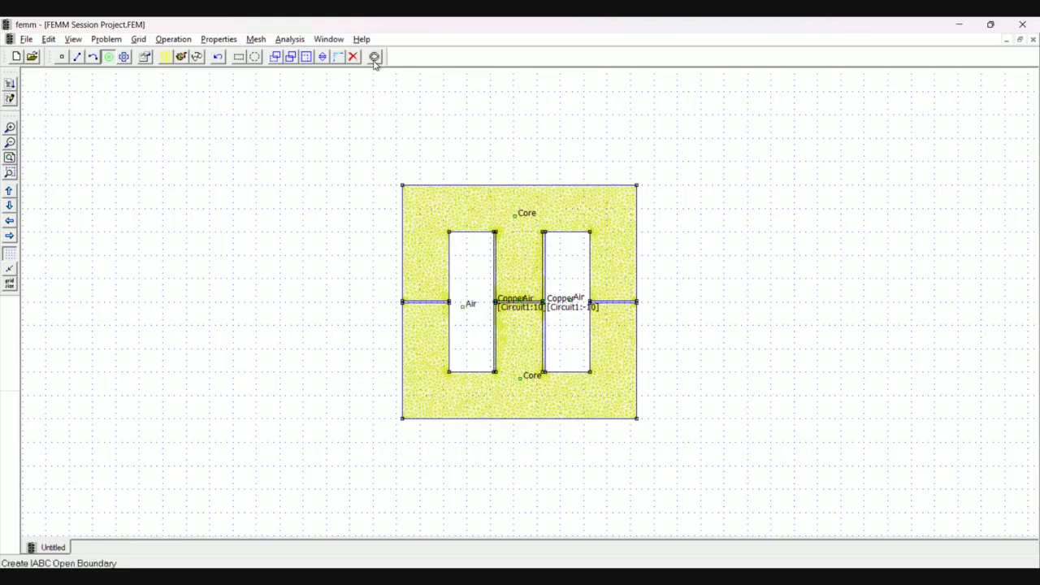
Create an open boundary around the core with 7 layers, a radius of about 10.607, centre 0, 0 and Dirichlet edge type.
left_click(374, 57)
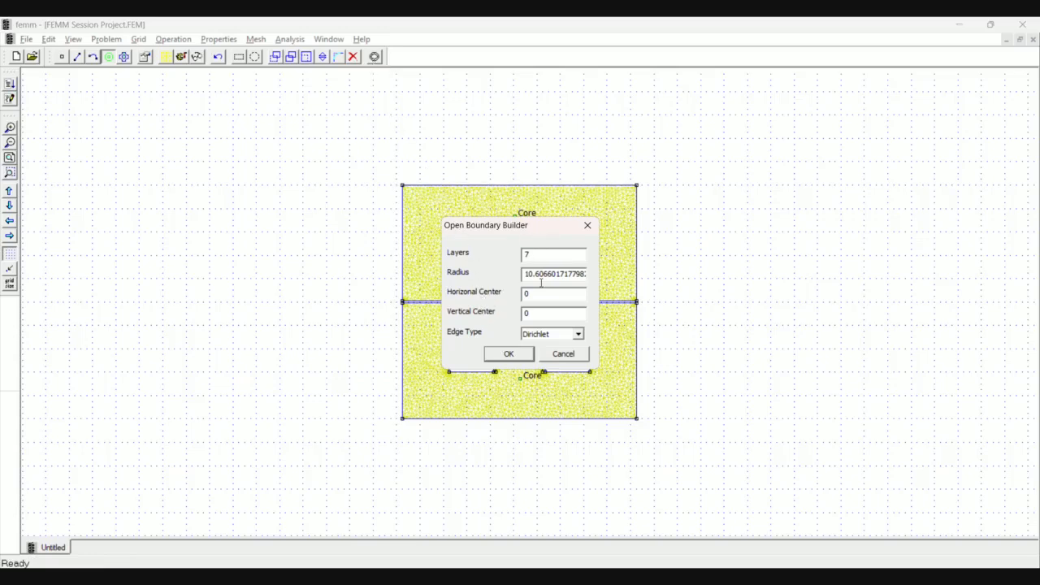
left_click(504, 359)
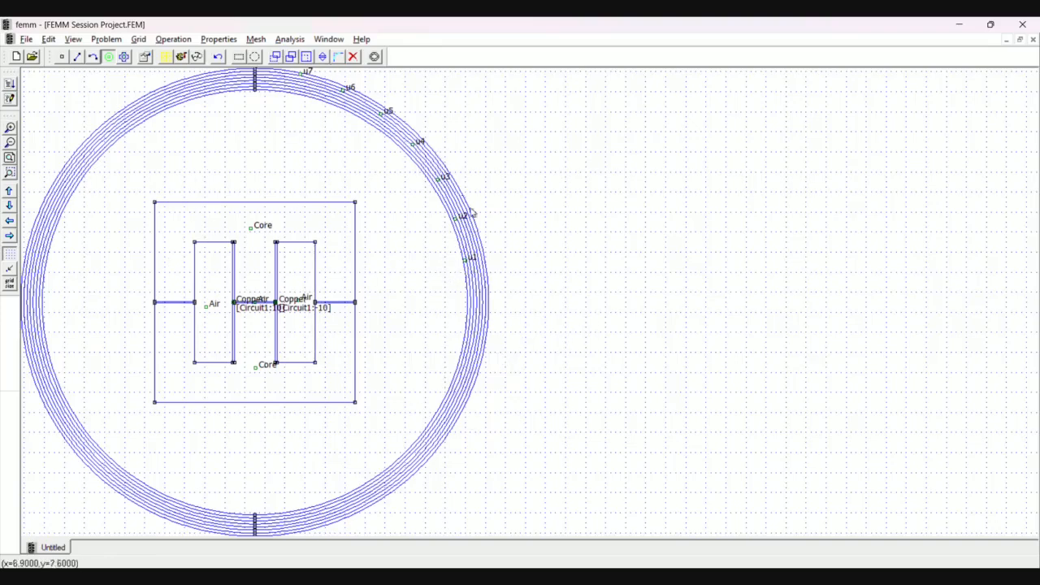
left_click(444, 266)
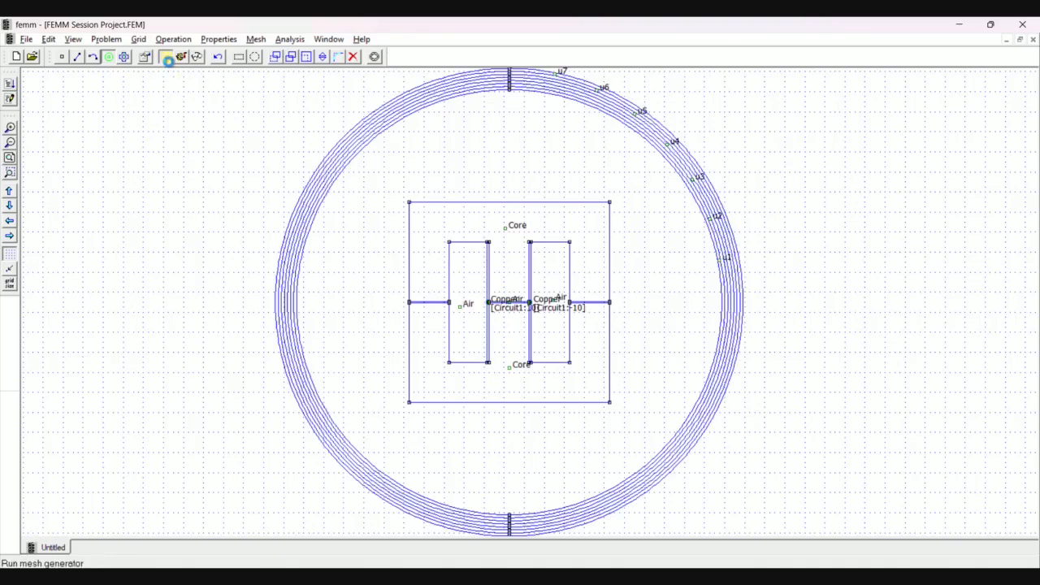
Generate the mesh of the model with its open boundary, inspect it around the centre gap and purge it.
left_click(167, 60)
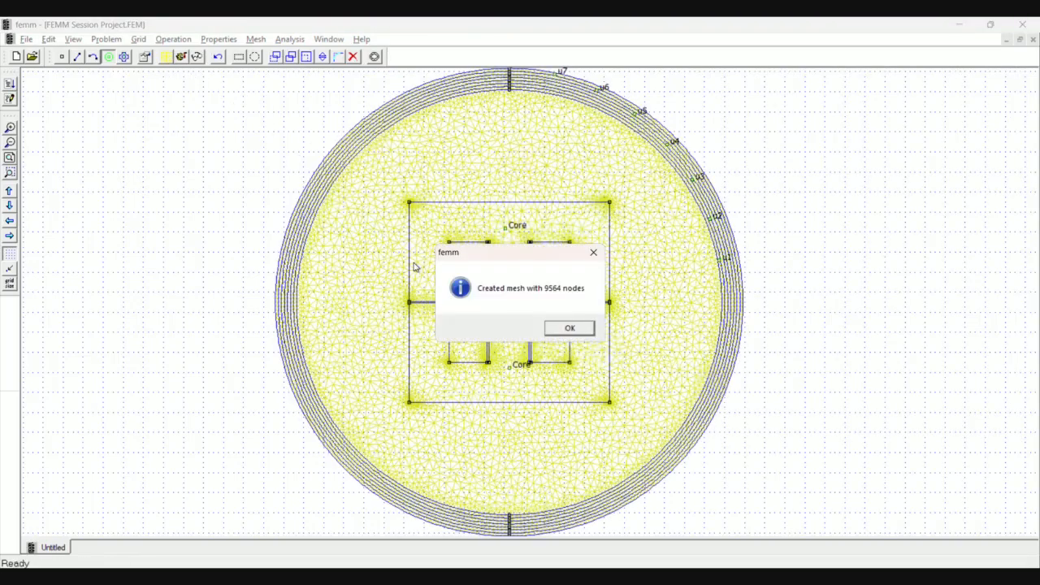
left_click(569, 327)
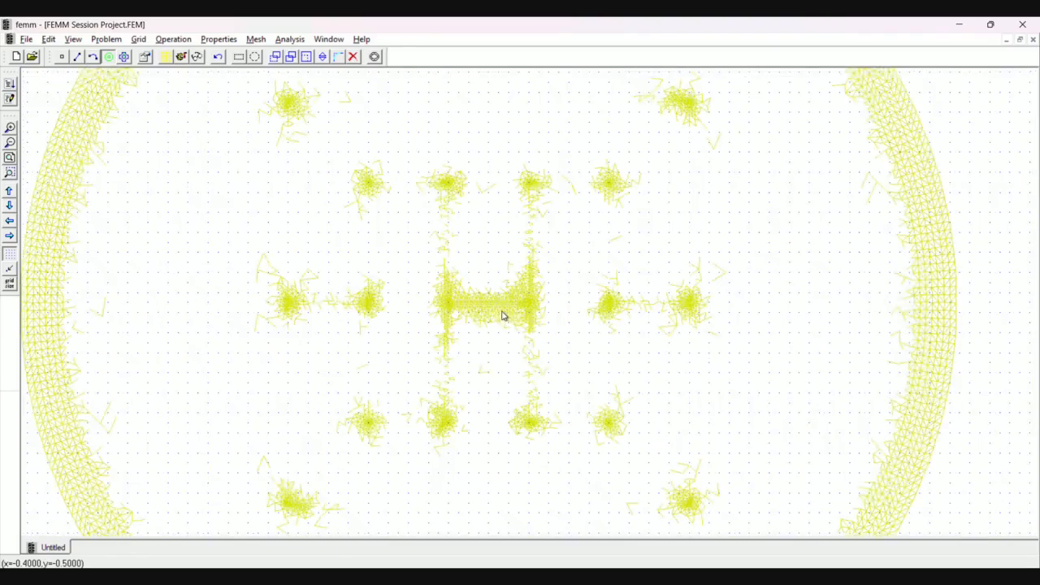
scroll(501, 311, "up", 1)
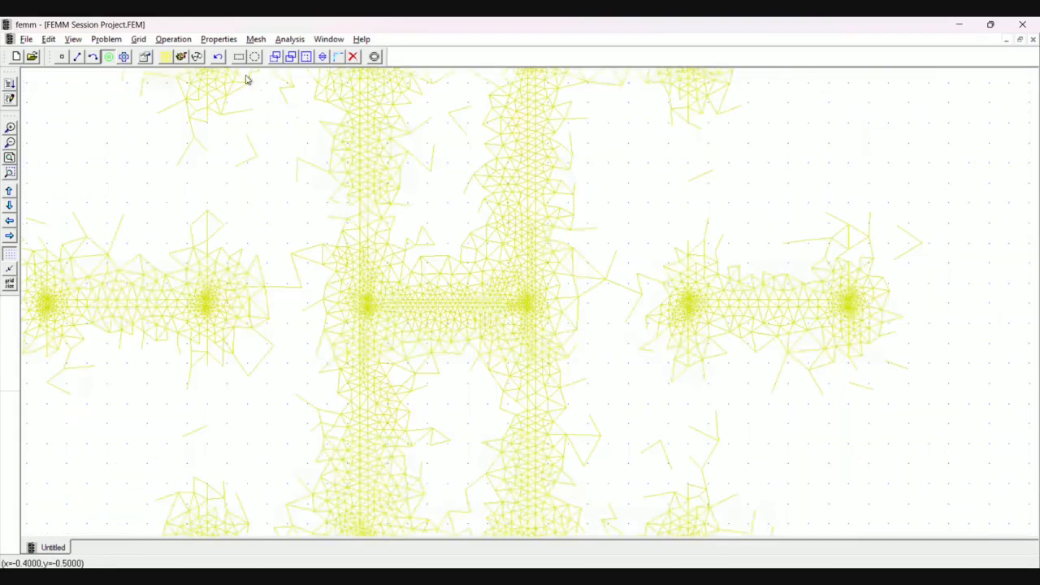
left_click(252, 40)
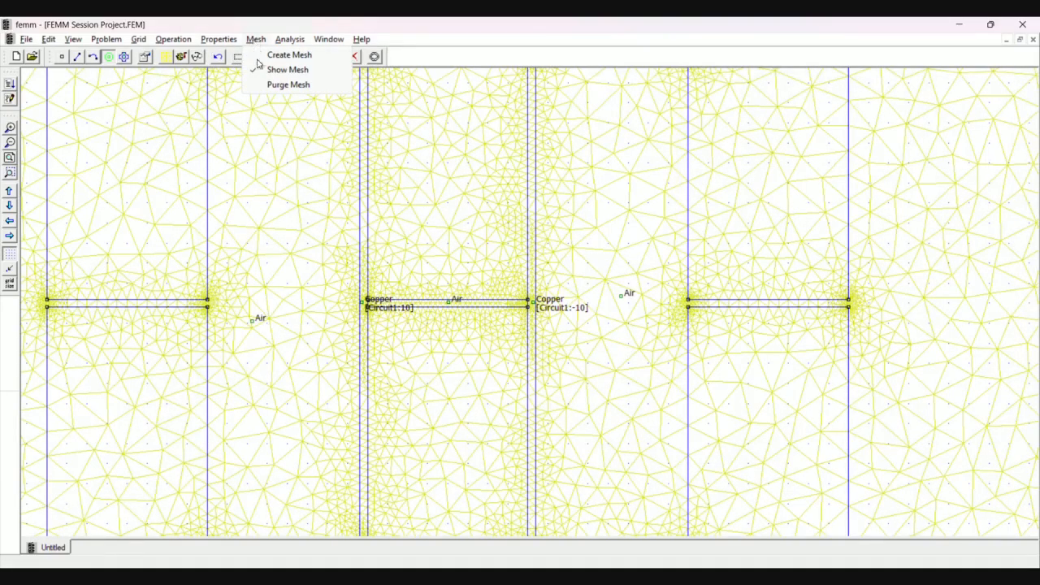
left_click(263, 89)
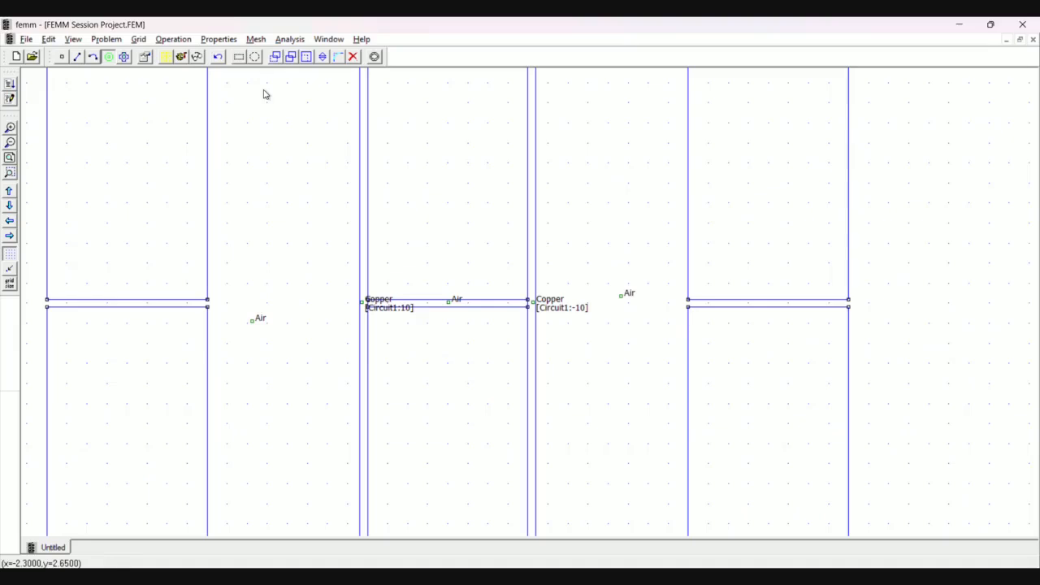
Run the magnetic analysis of the bounded model and open its solution with the flux lines.
key("Left")
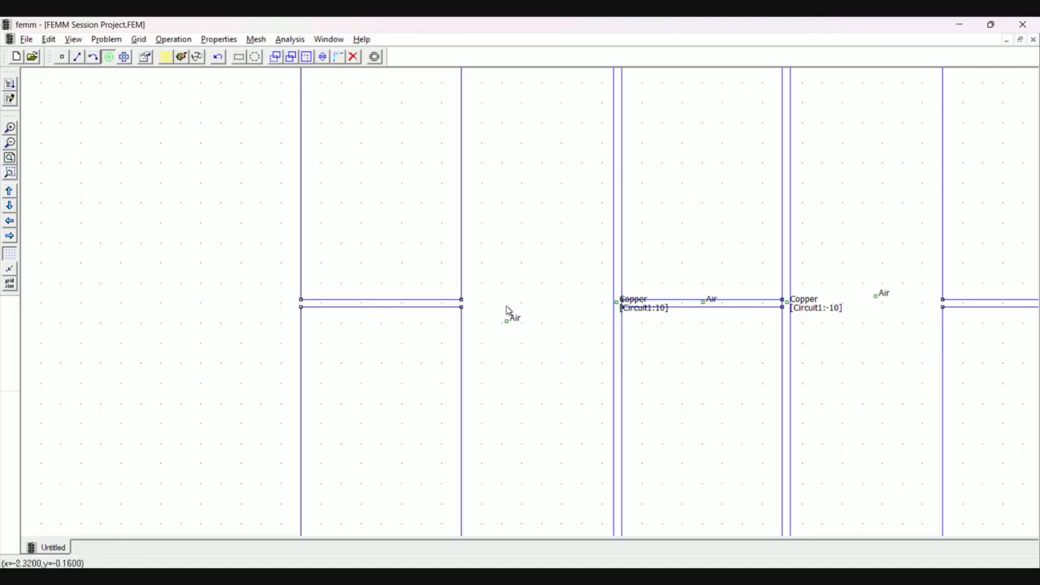
key("Home")
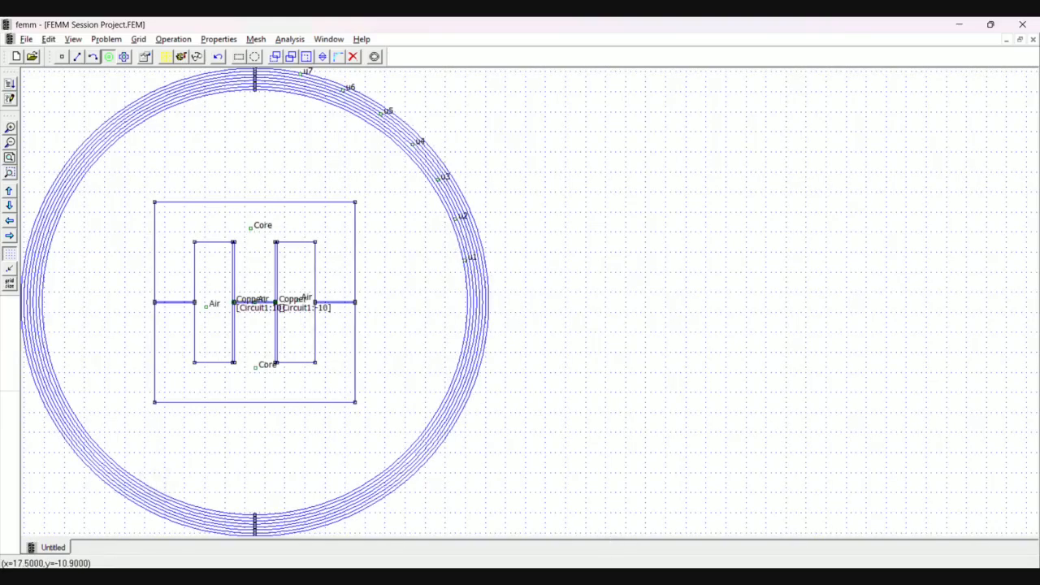
mouse_move(626, 576)
left_click(181, 57)
left_click(196, 59)
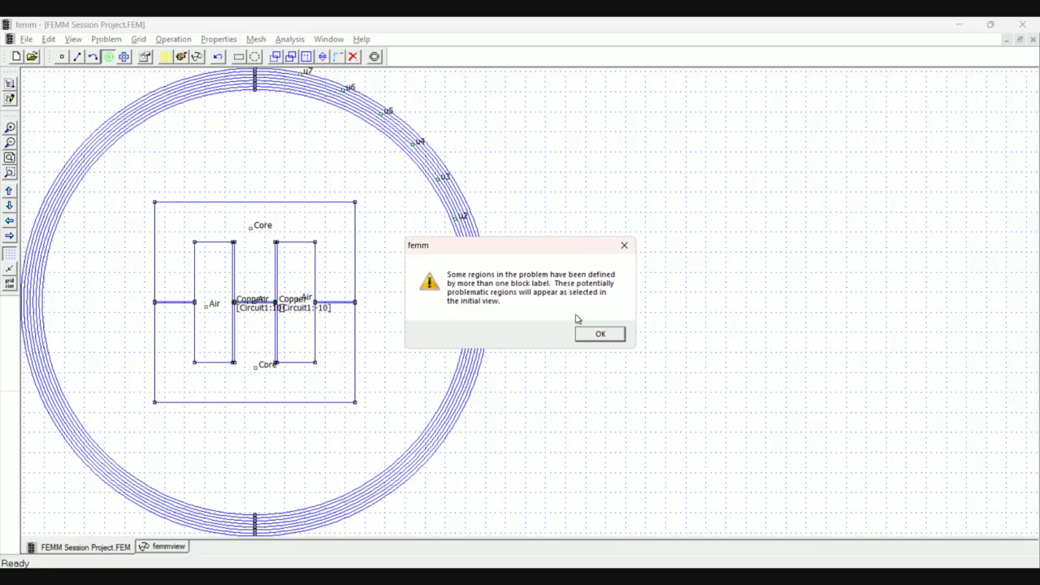
left_click(599, 334)
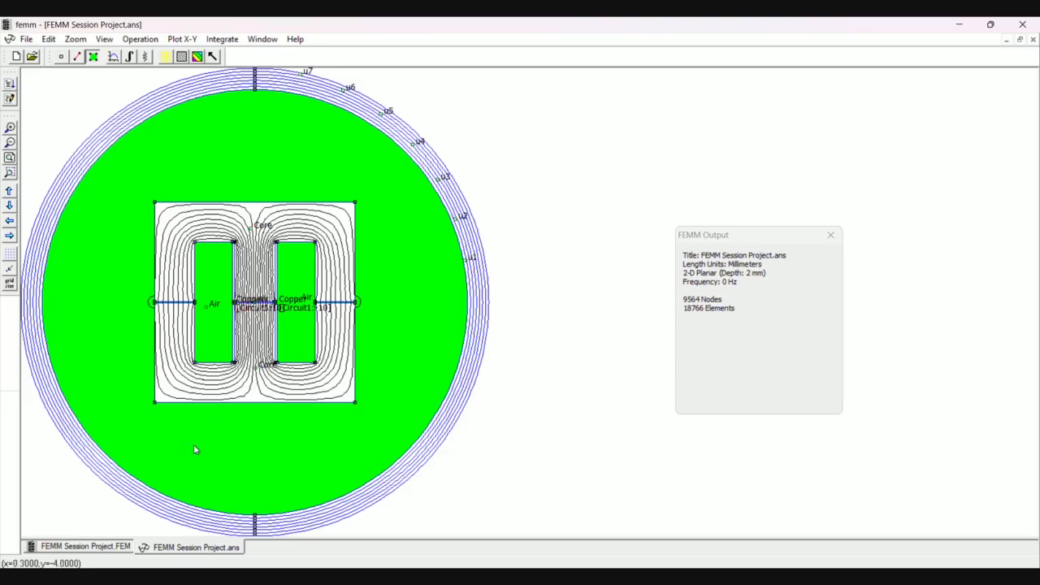
Delete the stray unassigned block label and the Air label from the core's right-hand window in the model.
left_click(96, 544)
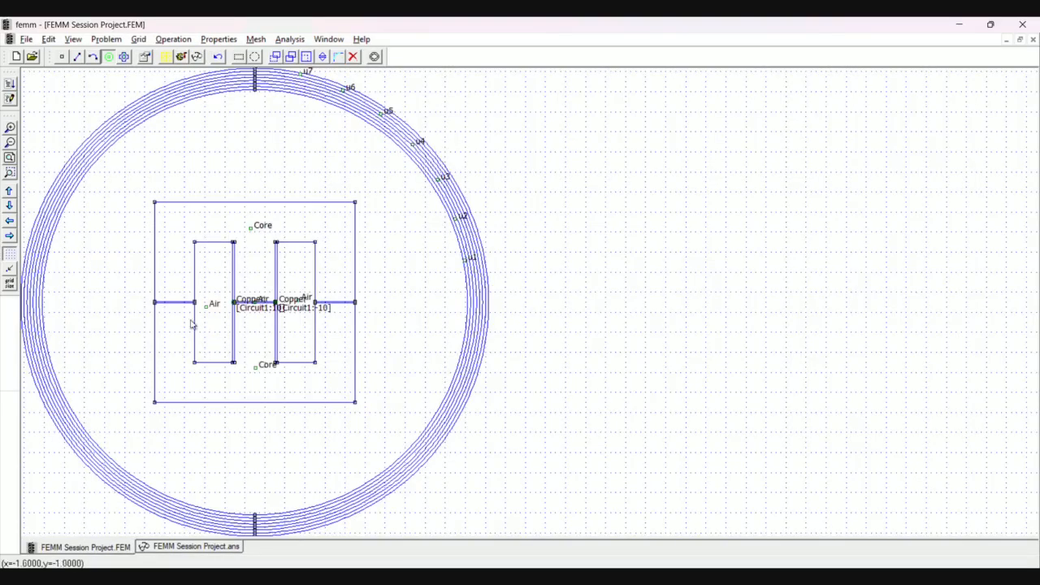
left_click(299, 295)
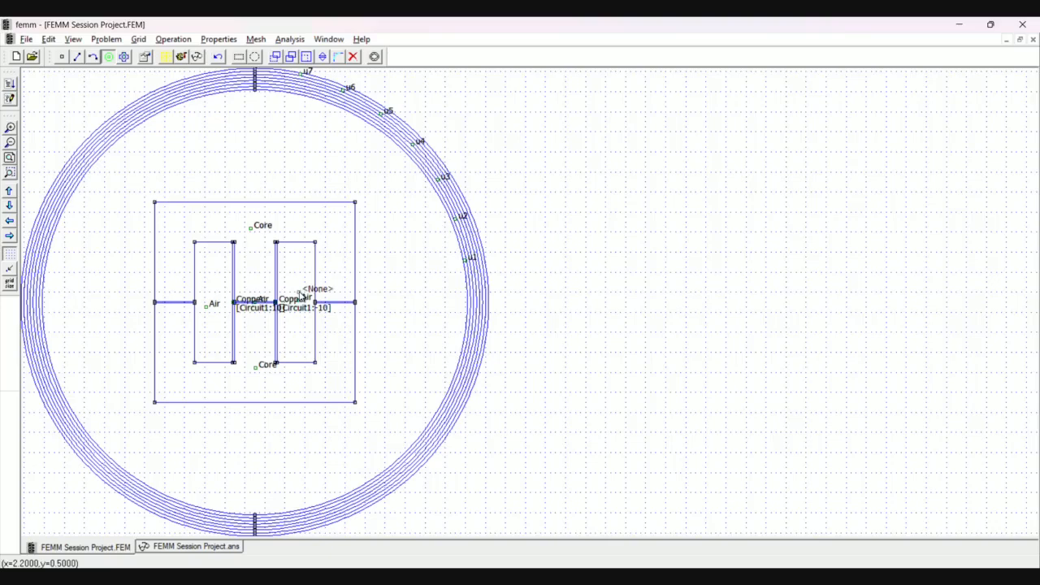
key("Page_Up")
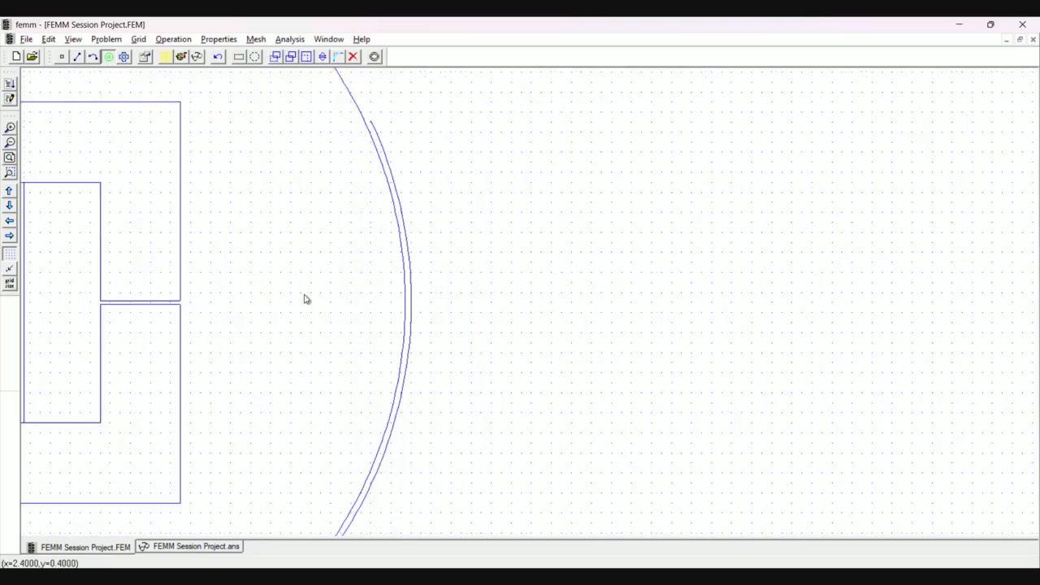
key("Page_Up")
key("Left")
key("Left")
key("Left")
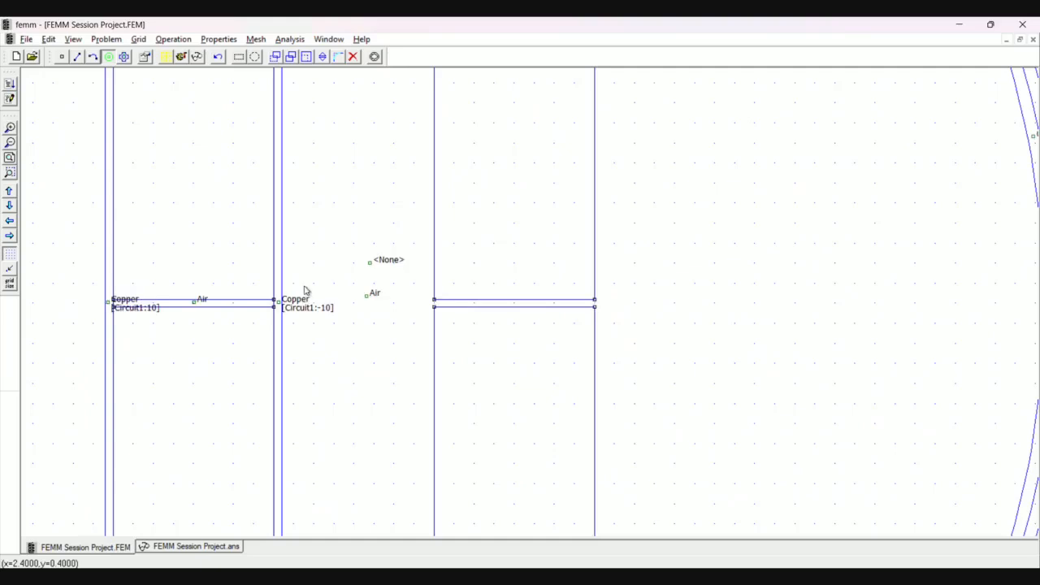
right_click(357, 271)
key("Delete")
right_click(367, 301)
key("Delete")
key("Home")
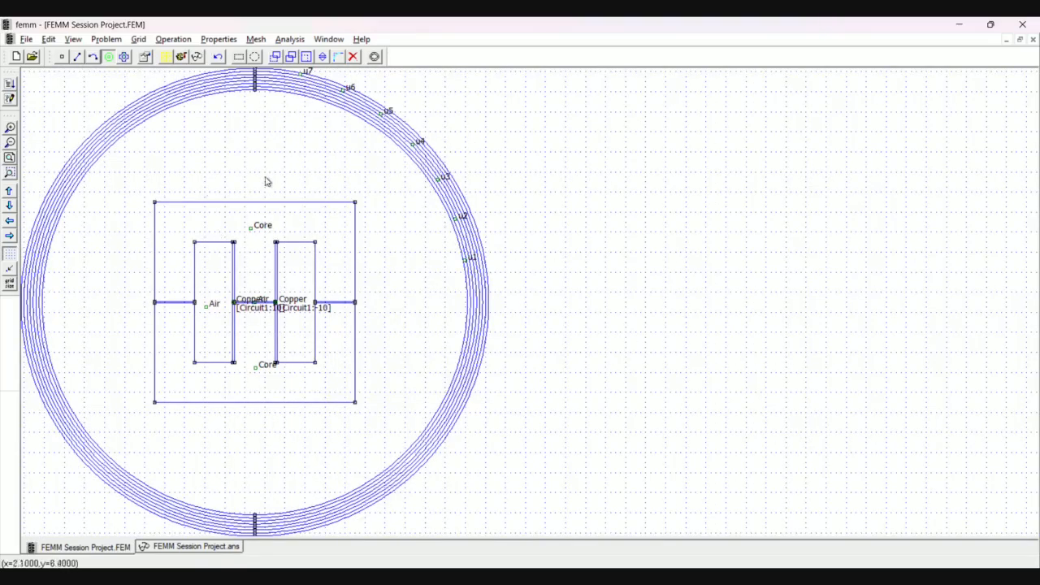
Run the magnetic analysis again, open its solution and place the output window clear of the boundary circles.
left_click(179, 58)
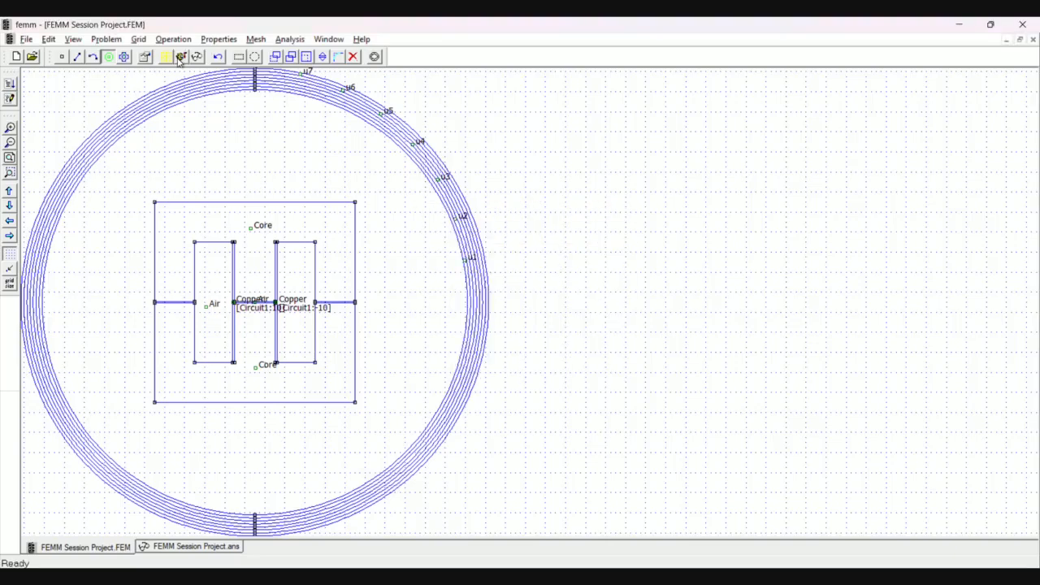
left_click(195, 57)
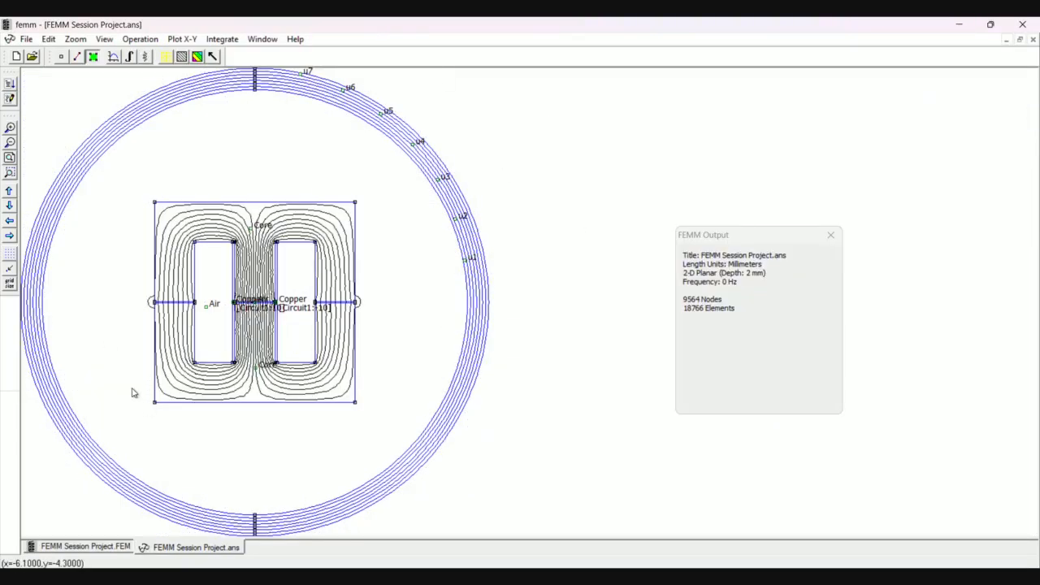
key("Left")
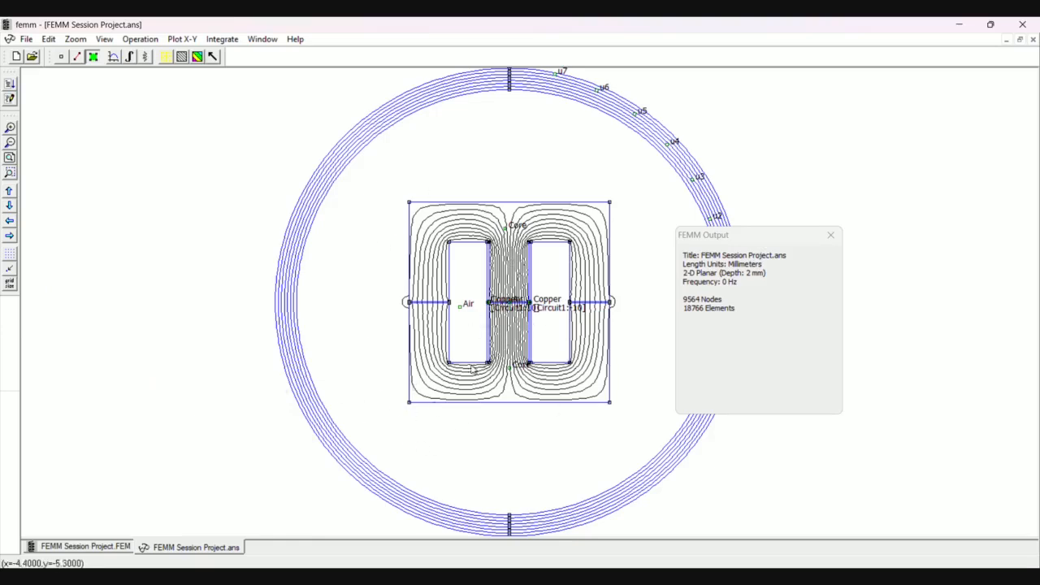
left_click_drag(739, 237, 823, 225)
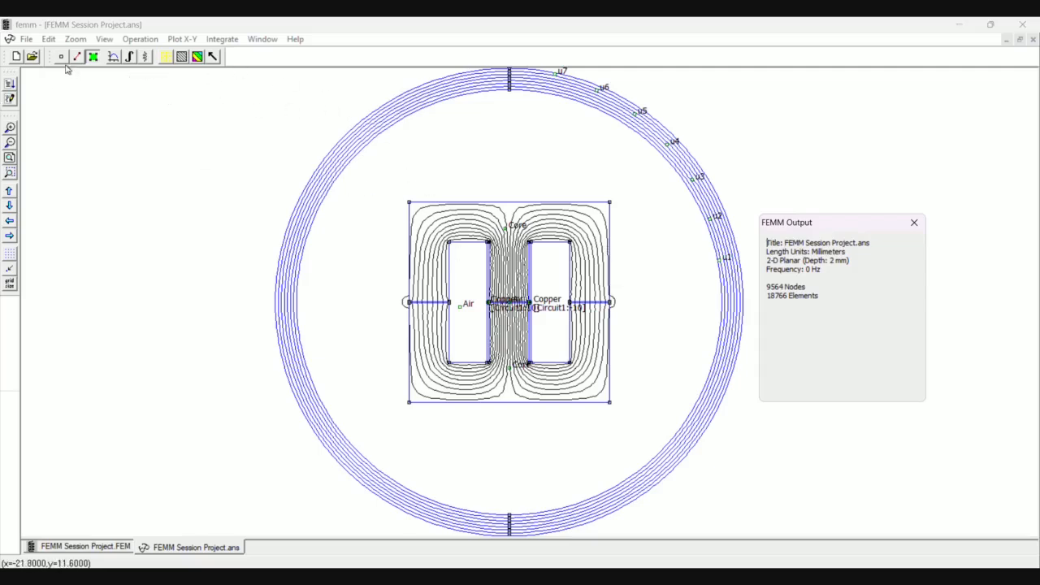
left_click(115, 547)
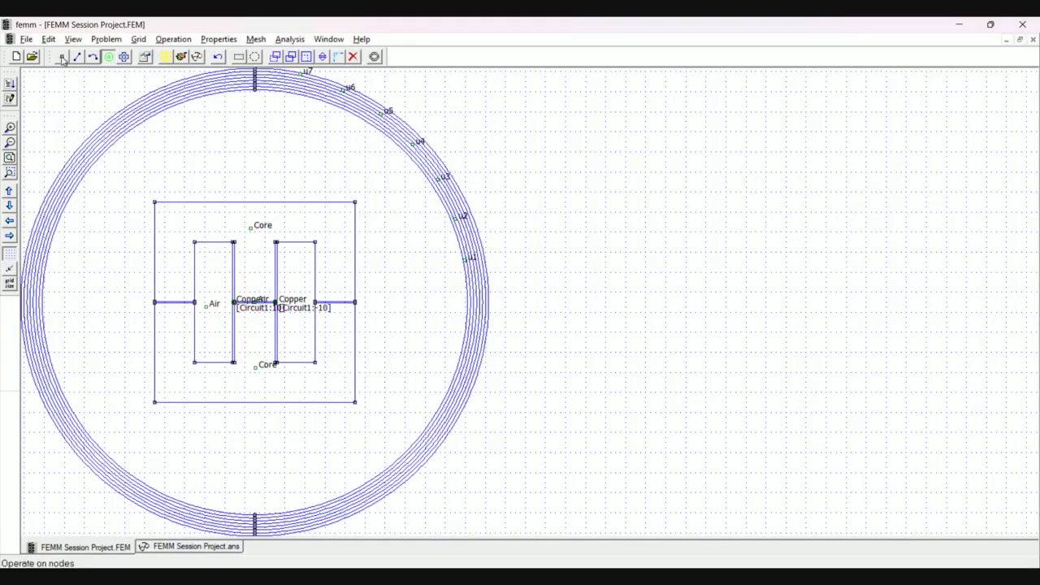
left_click(124, 57)
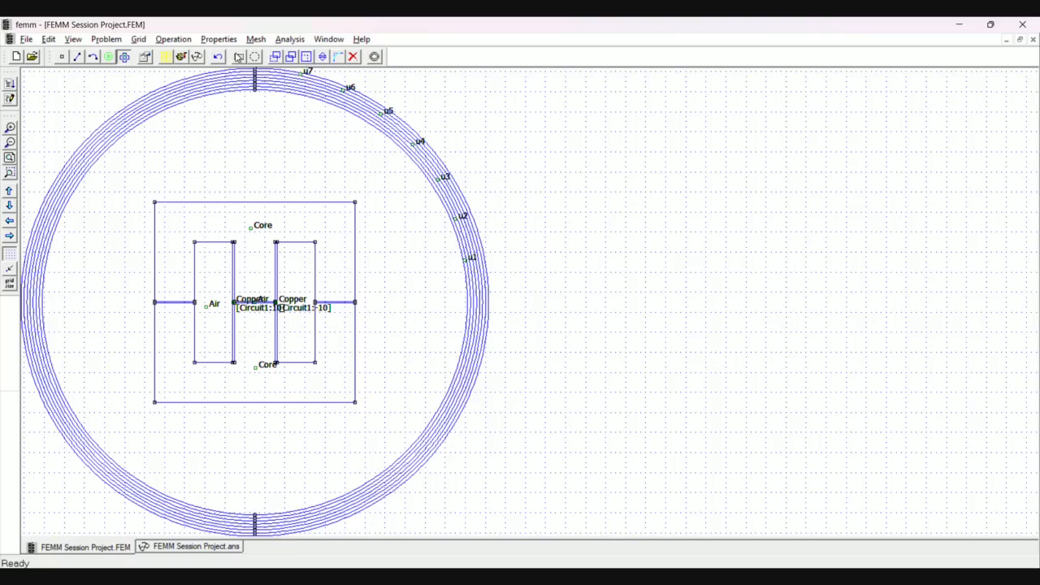
left_click_drag(207, 190, 292, 213)
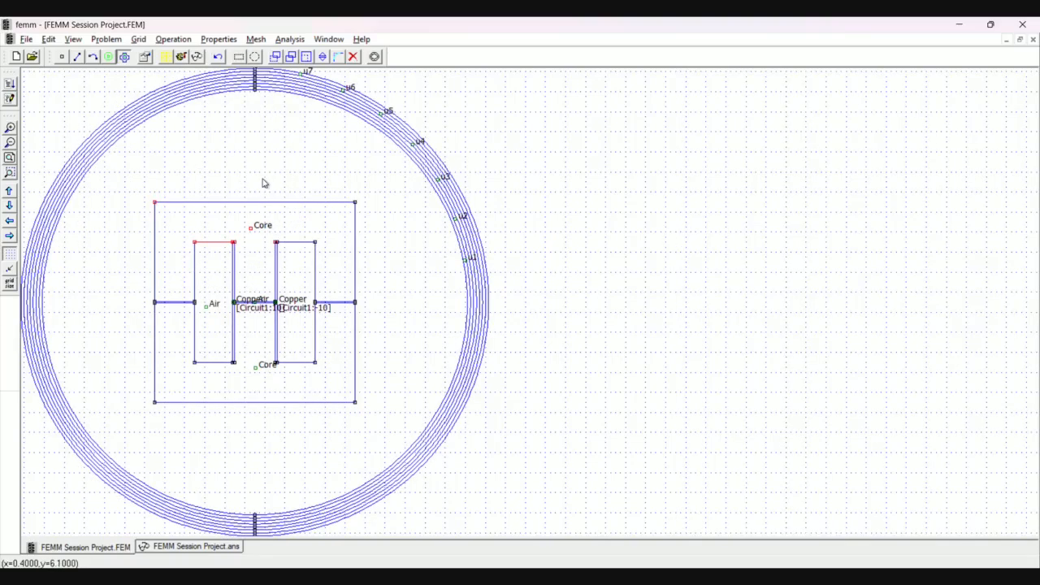
key("Escape")
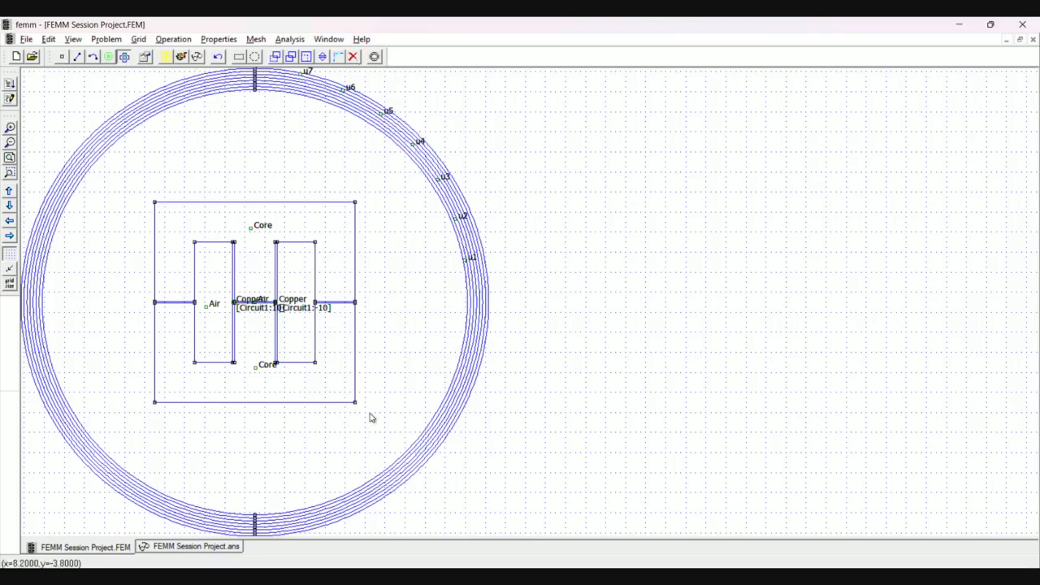
Compare the model with its solution and return to the flux line plot.
left_click(195, 547)
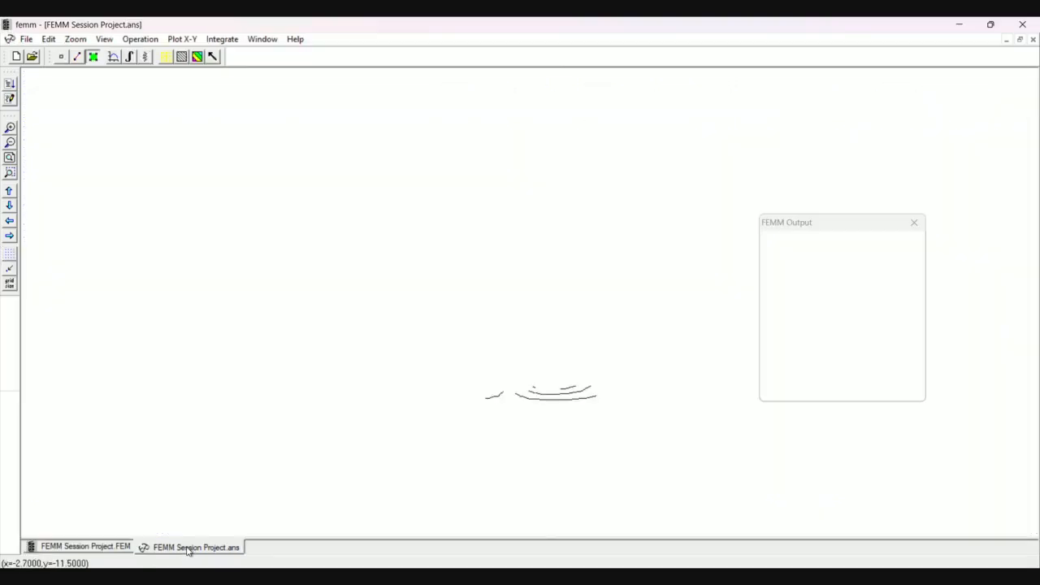
left_click(117, 551)
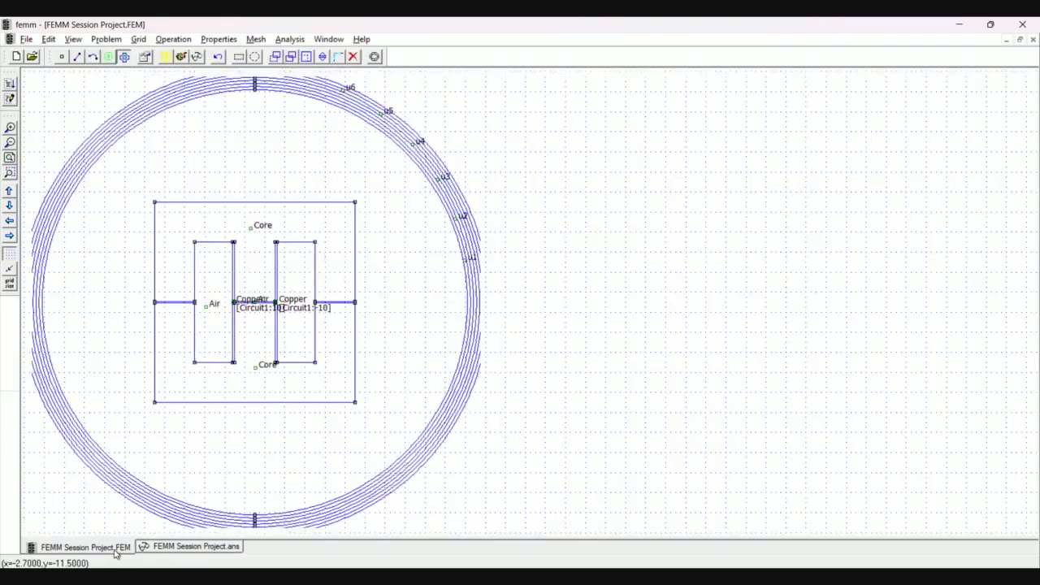
left_click(181, 549)
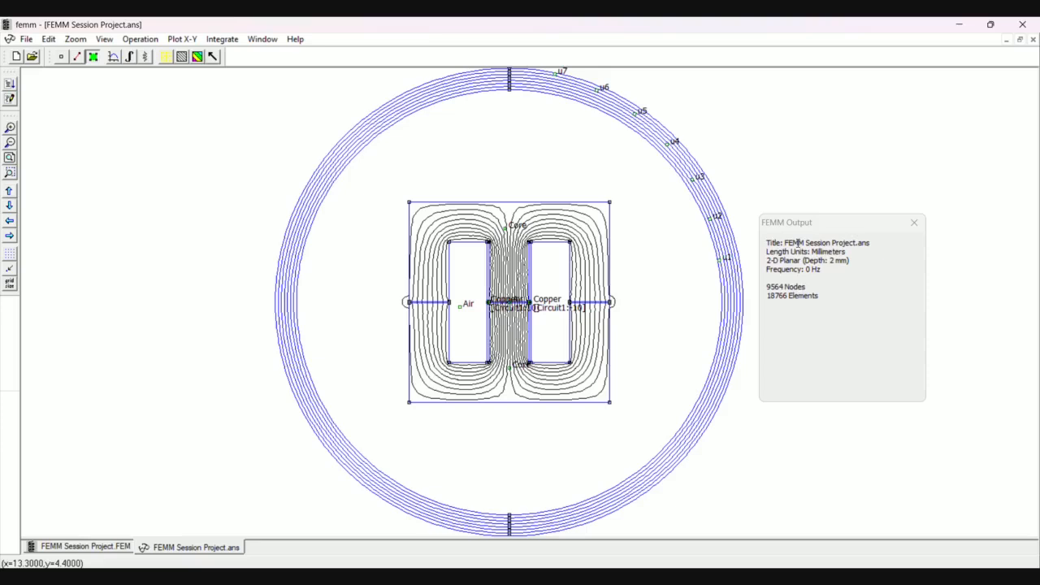
Examine the point field values at several places along the core's upper yoke, right of the centre limb.
left_click(497, 254)
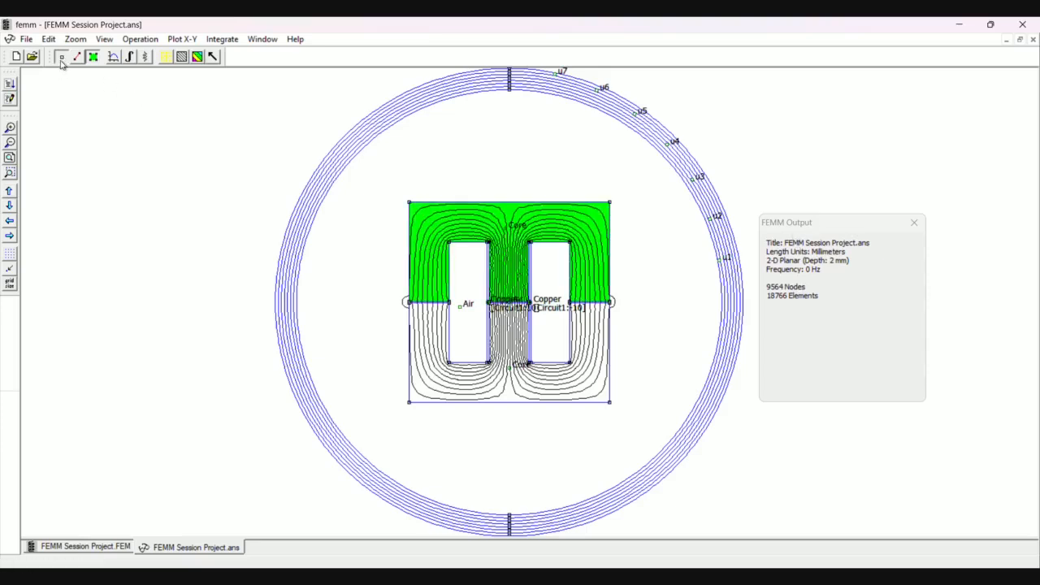
left_click(61, 56)
left_click(528, 229)
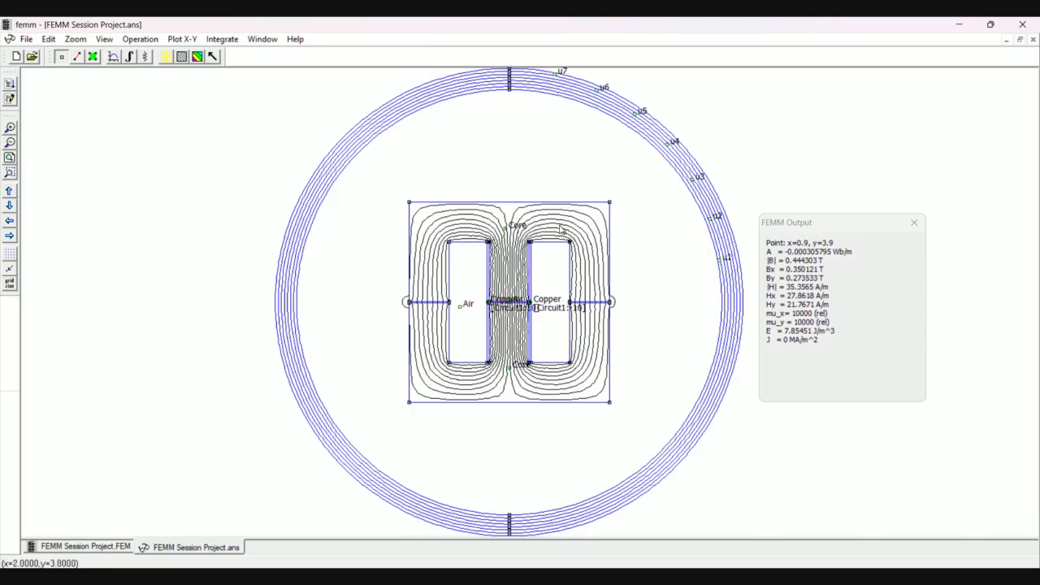
left_click(560, 230)
left_click(588, 246)
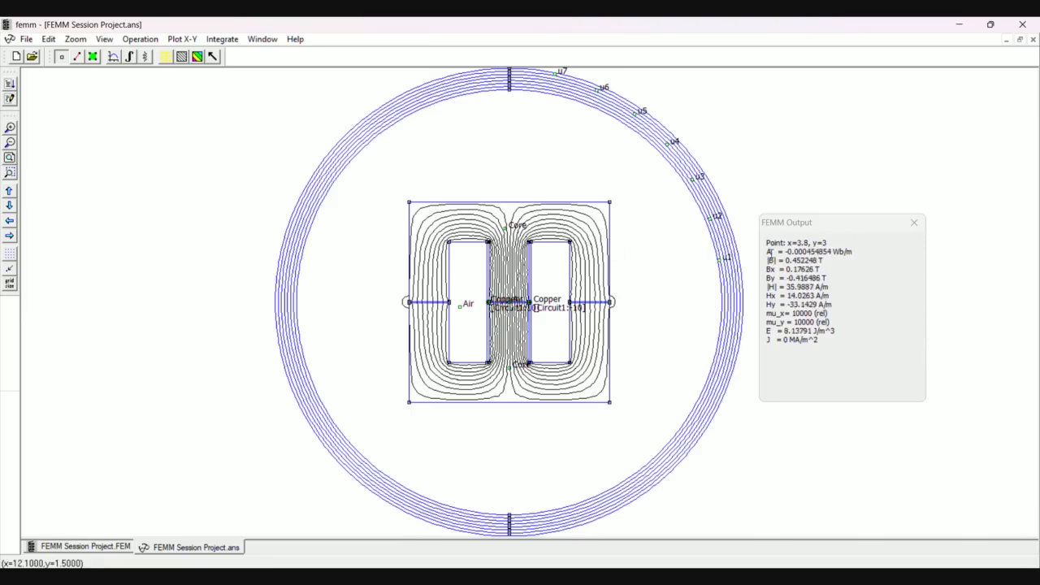
left_click(769, 253)
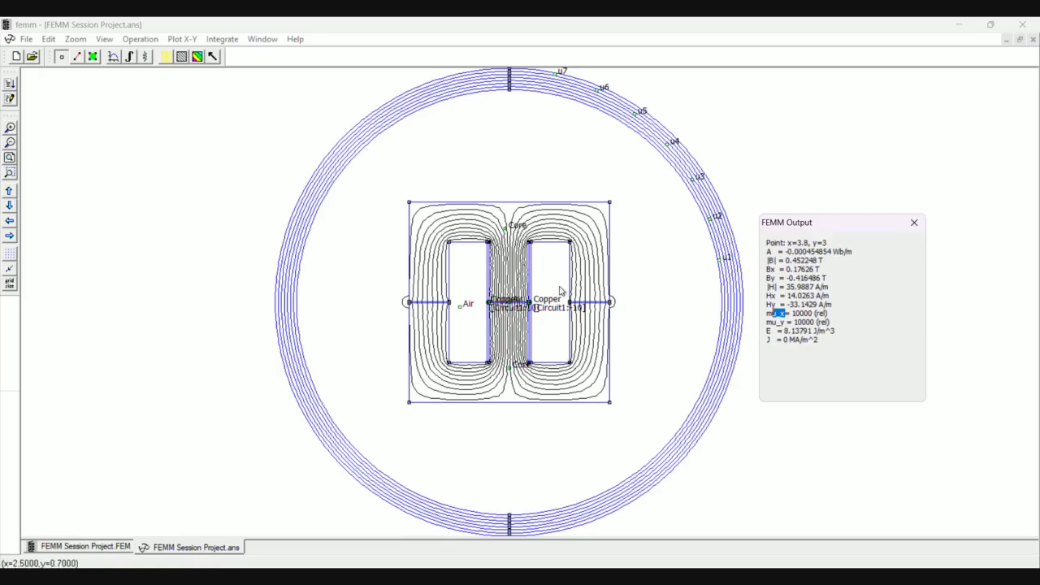
Examine the point field values in the core's right outer limb, lower yoke and centre limb.
left_click(592, 270)
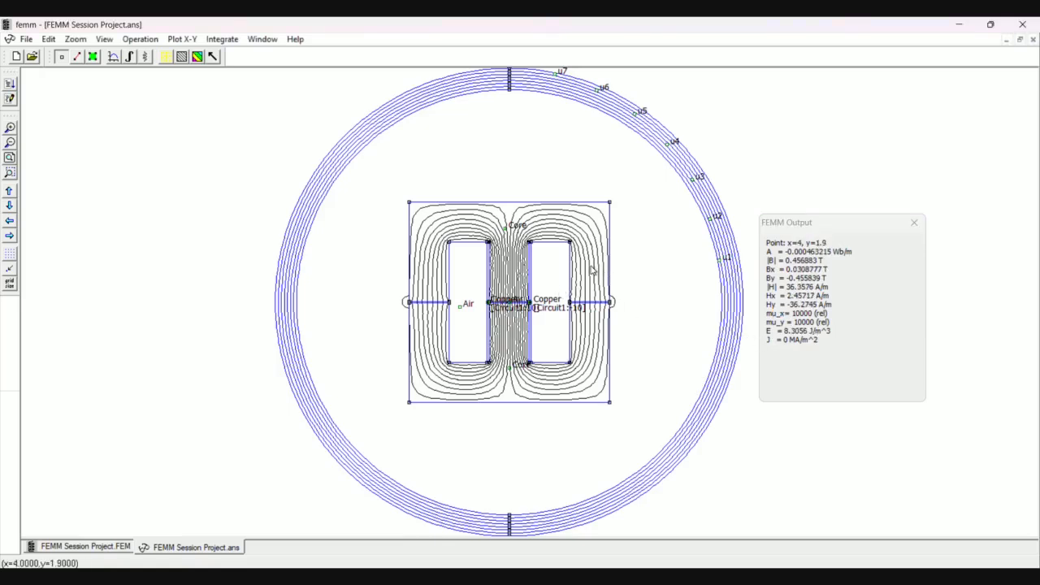
left_click(595, 339)
left_click(576, 387)
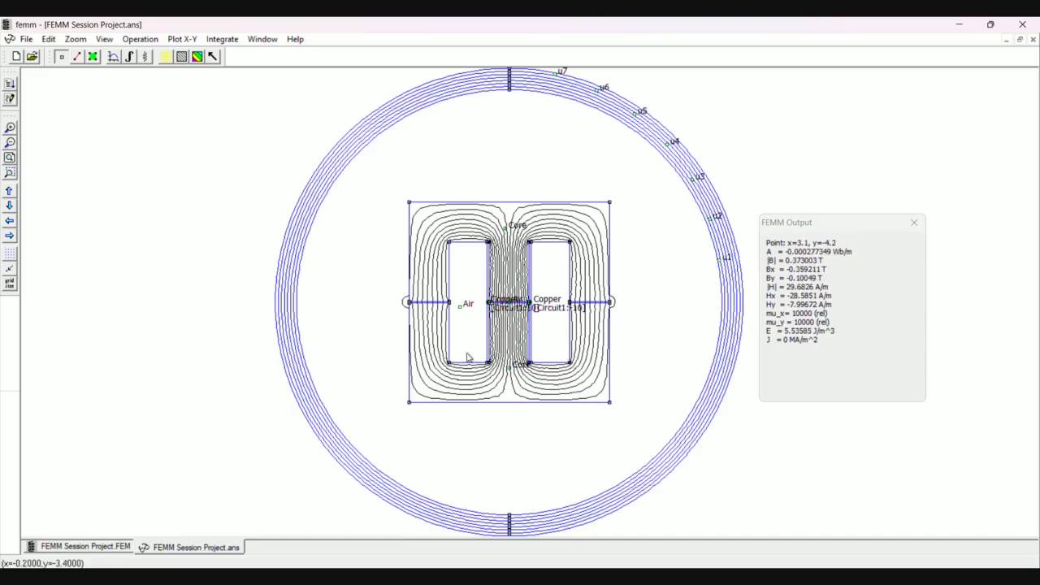
left_click(520, 295)
left_click(510, 250)
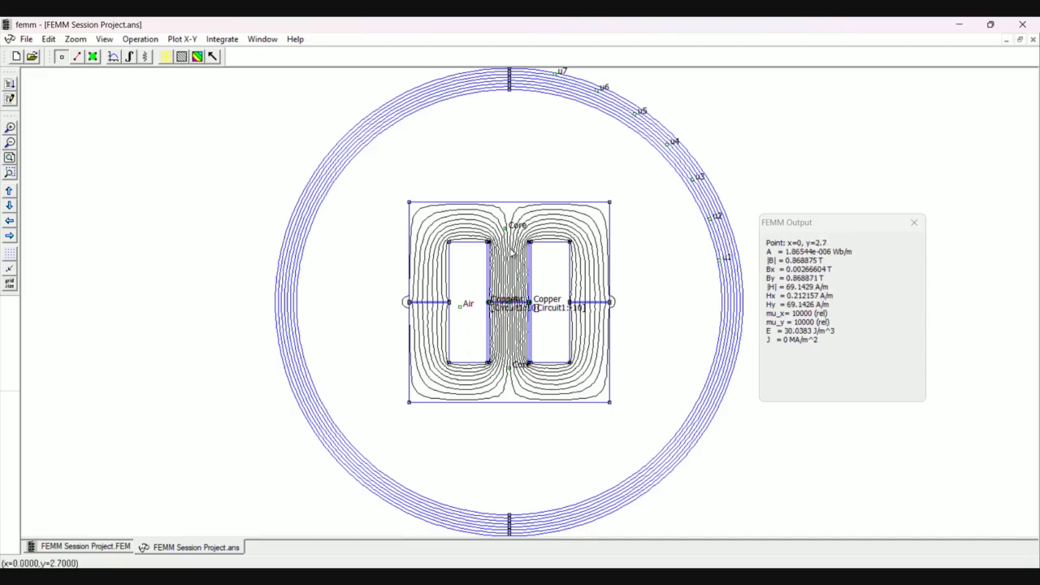
Show the flux density plot with its legend and overlay a vector plot of B.
left_click(197, 58)
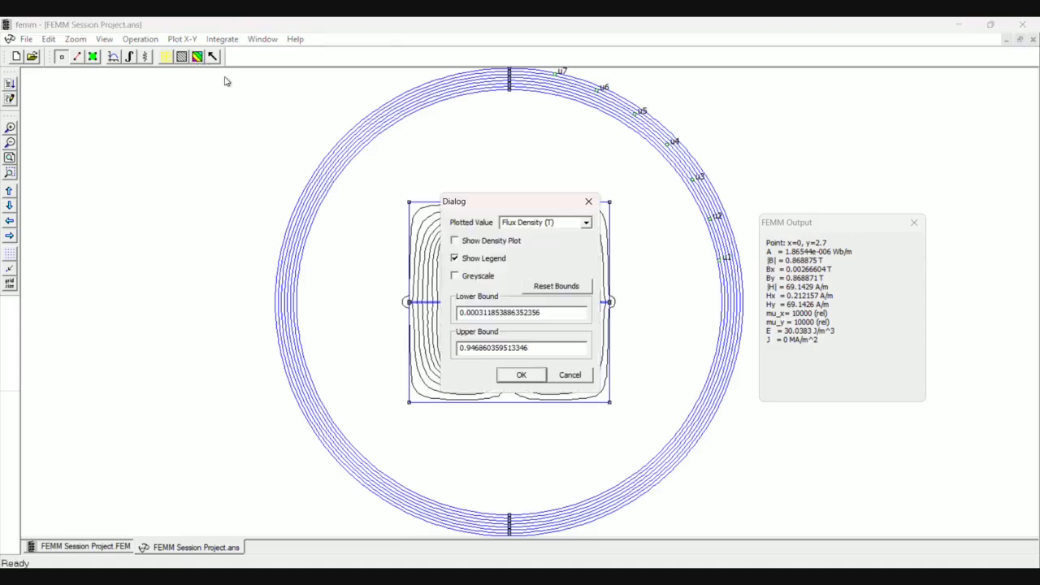
left_click(522, 375)
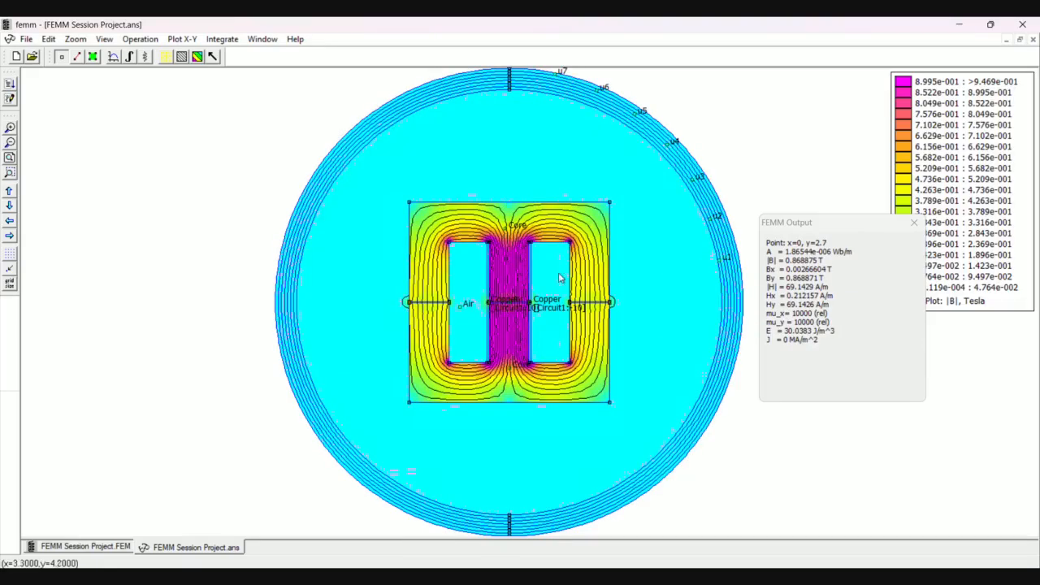
left_click(212, 57)
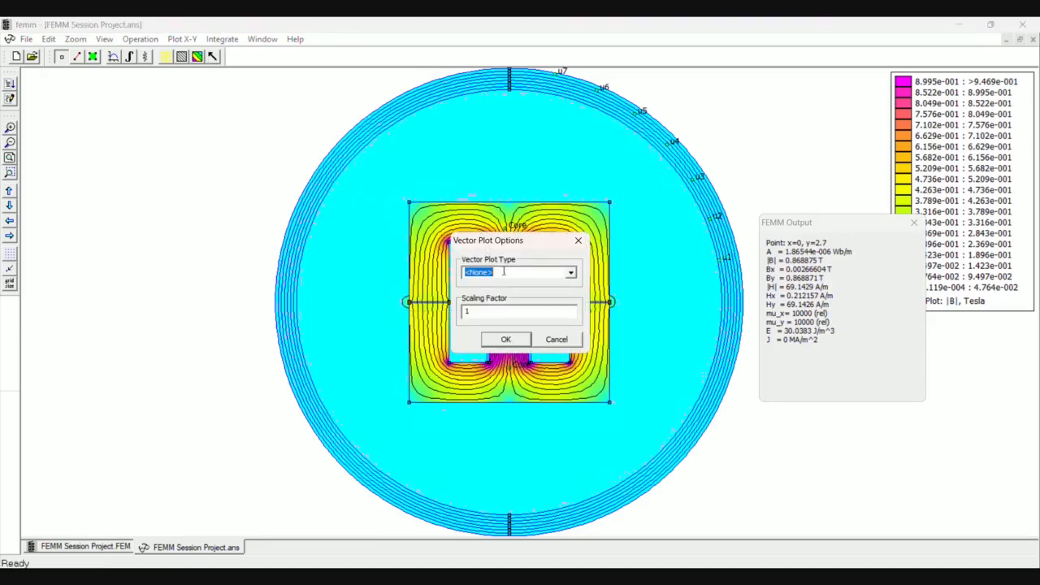
left_click(572, 274)
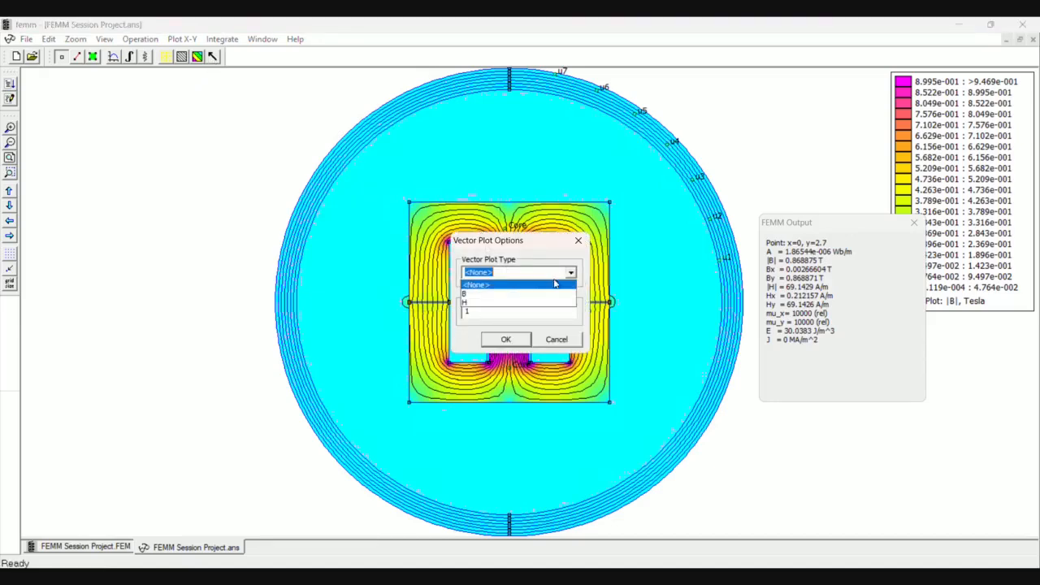
left_click(482, 296)
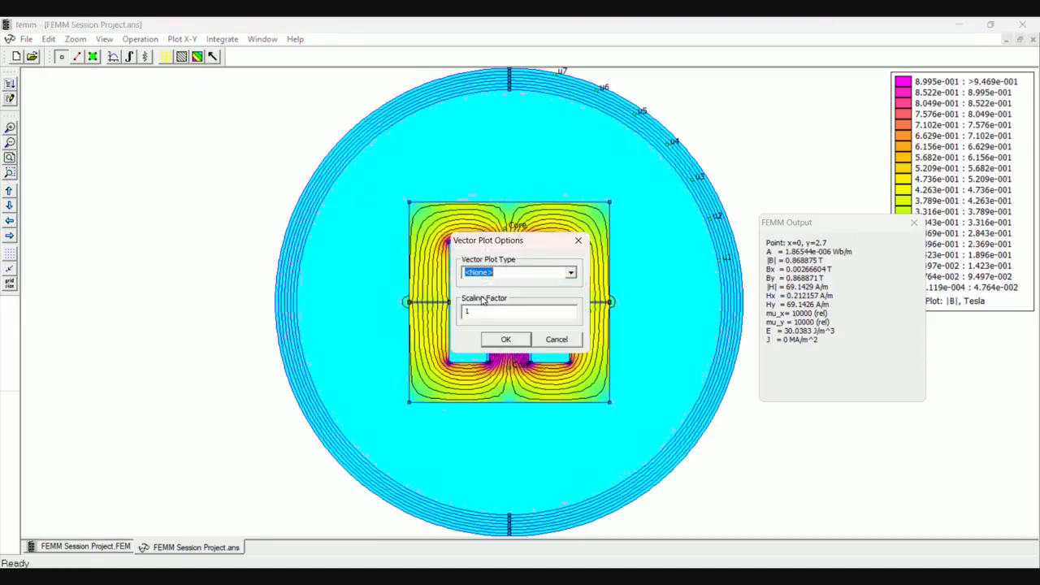
left_click(500, 339)
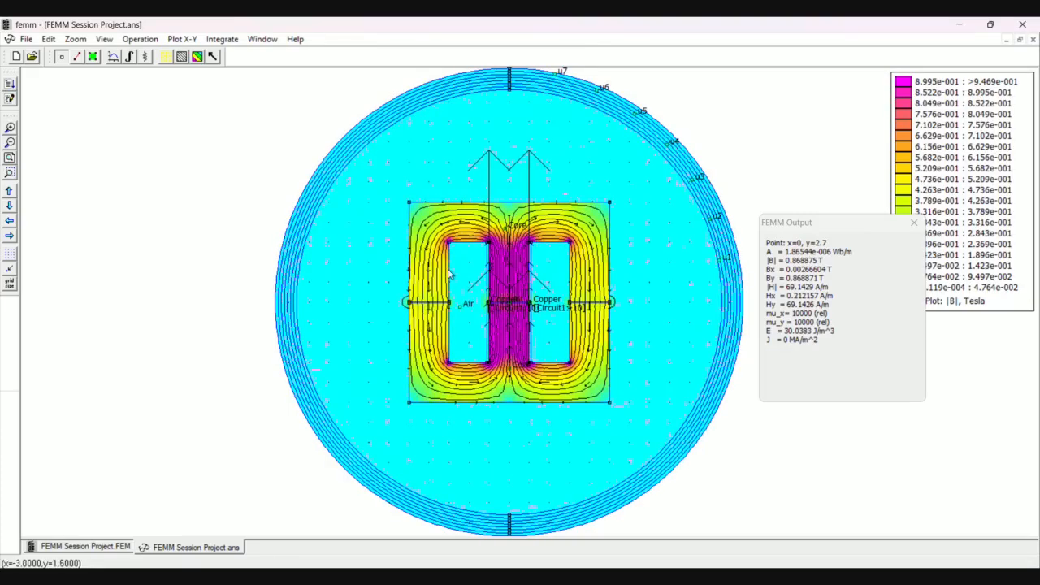
Inspect the B arrows around the core and read the point field values in the upper centre limb.
key("Page_Up")
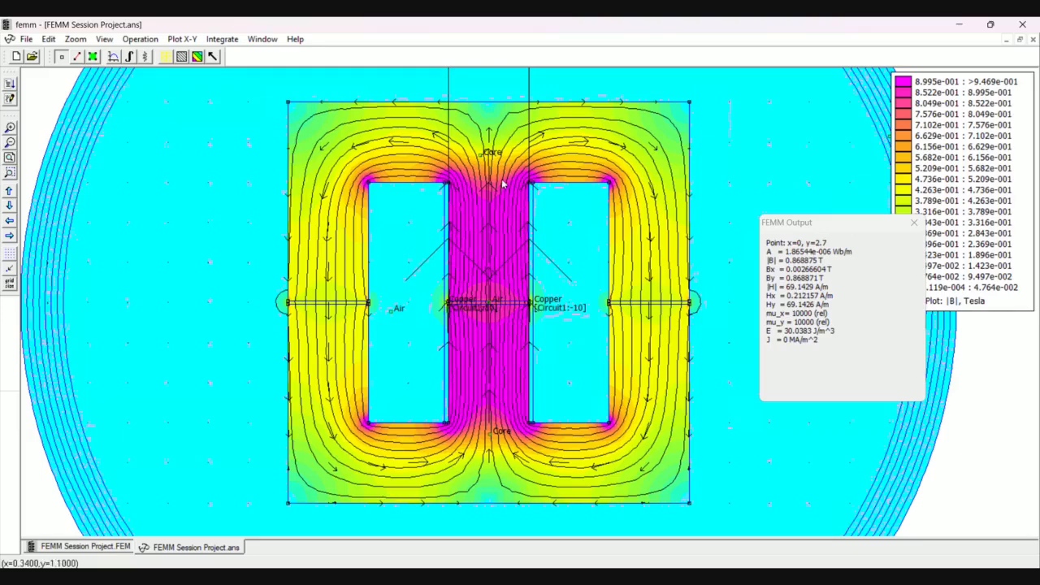
key("Home")
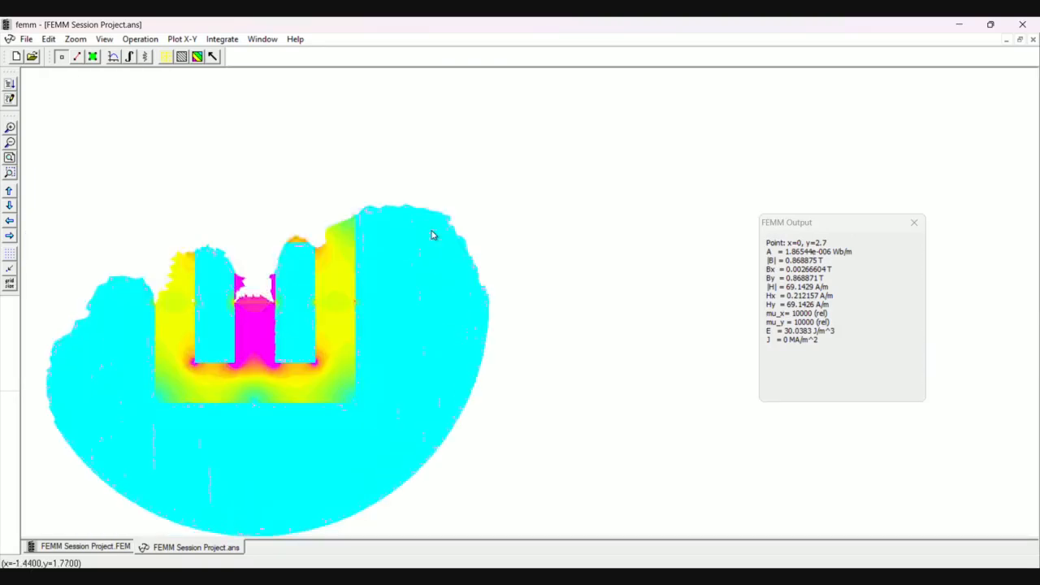
key("Left")
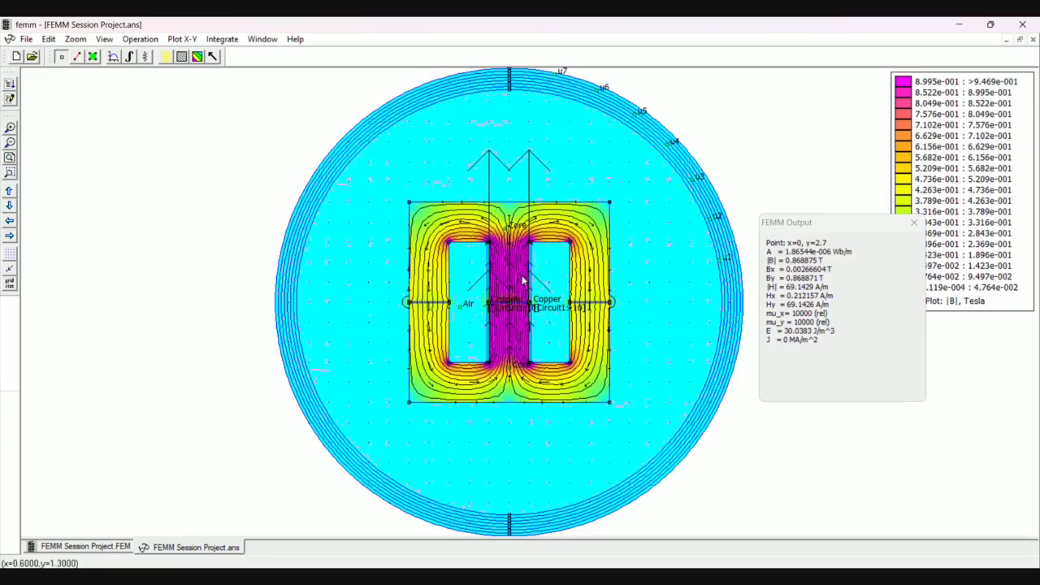
left_click(621, 576)
left_click(506, 260)
left_click(508, 258)
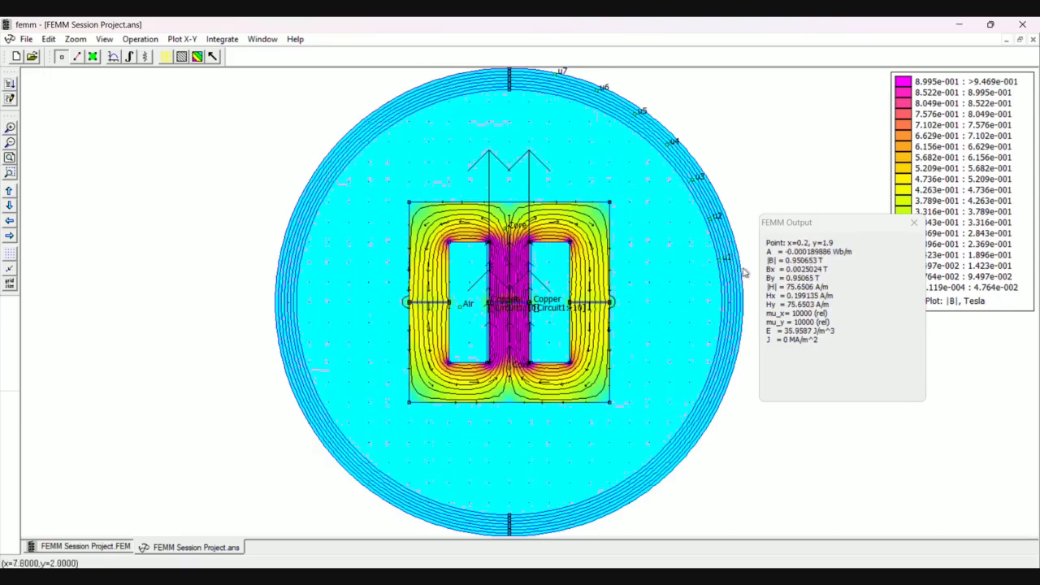
left_click(526, 261)
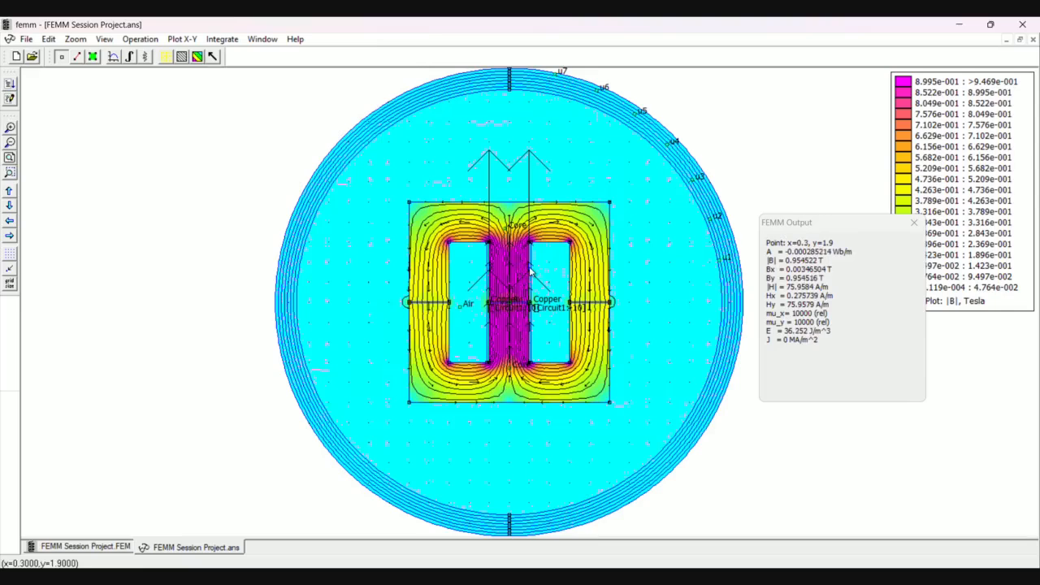
Compare the point flux density in the right outer limb with that in the centre limb.
left_click(592, 269)
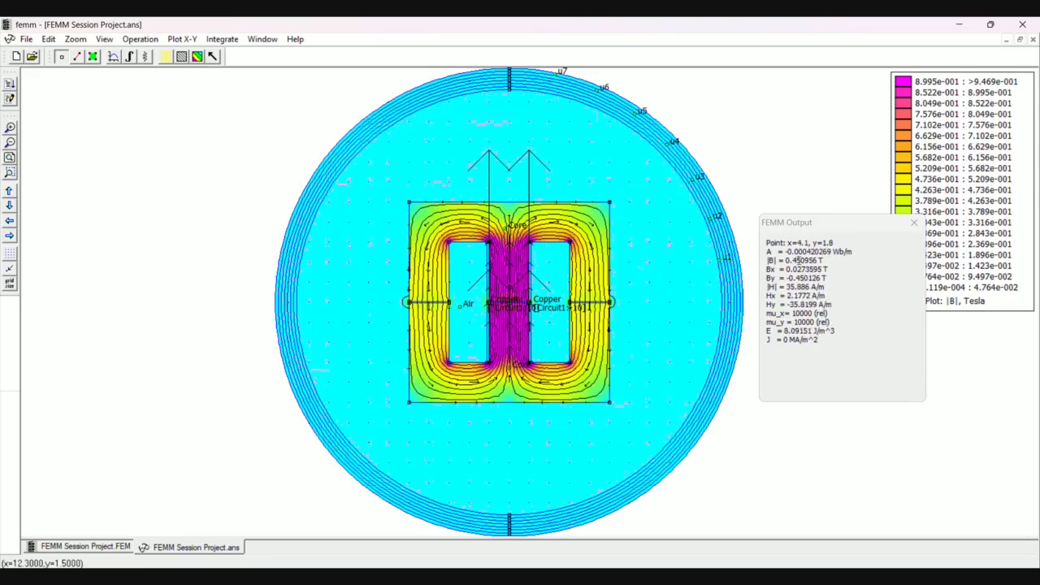
left_click(513, 261)
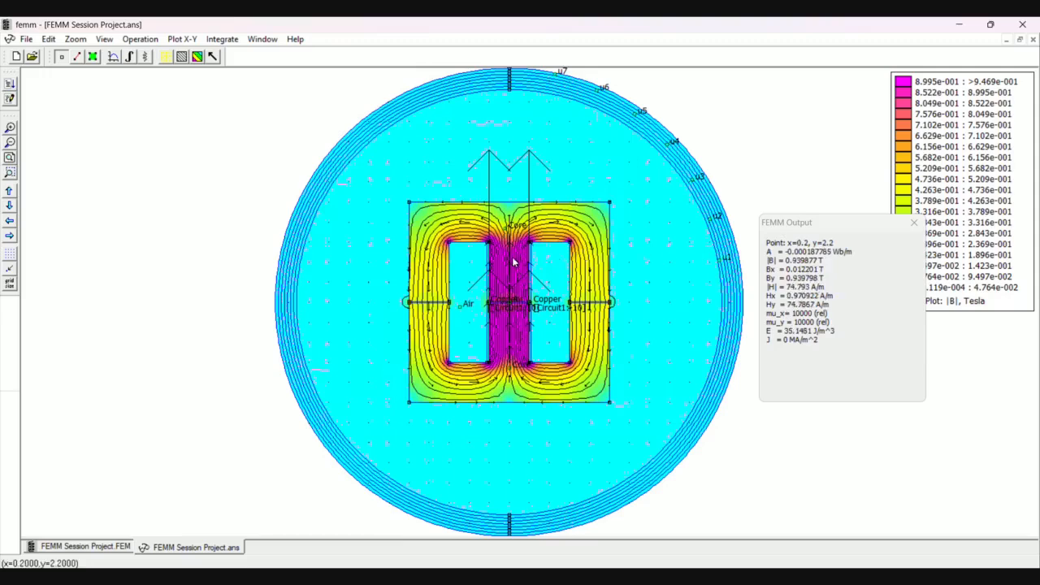
left_click(597, 257)
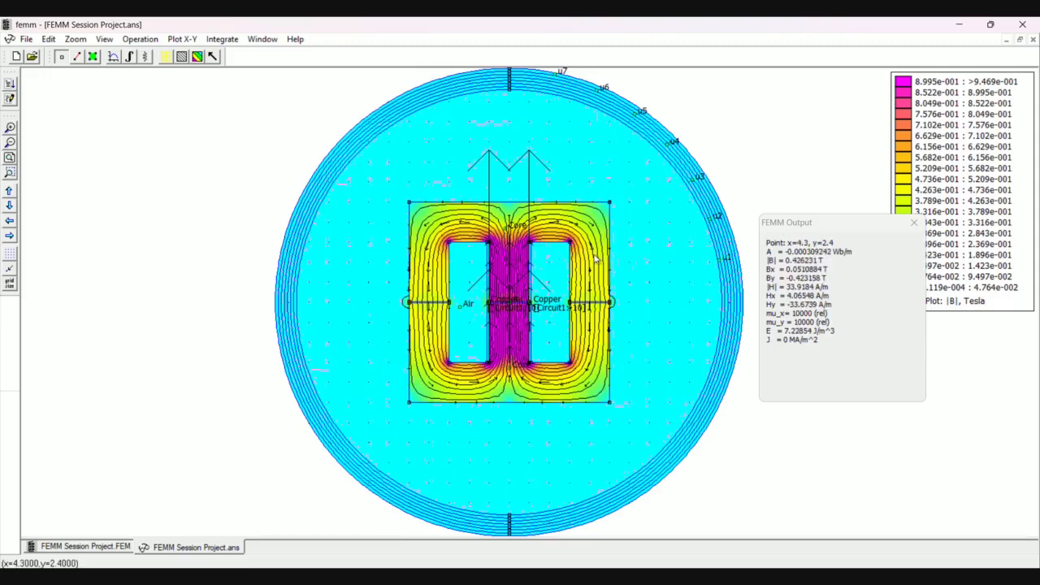
left_click(592, 263)
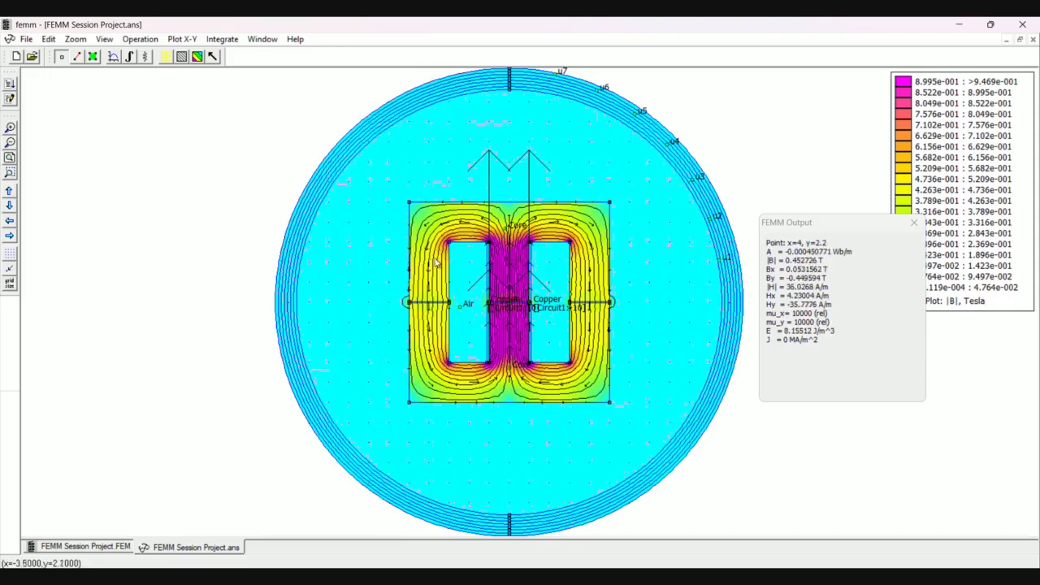
Read point field values in the left, centre and right limbs near the air gaps and at the lower right corner, closing the output window.
left_click(430, 264)
left_click(430, 280)
left_click(431, 297)
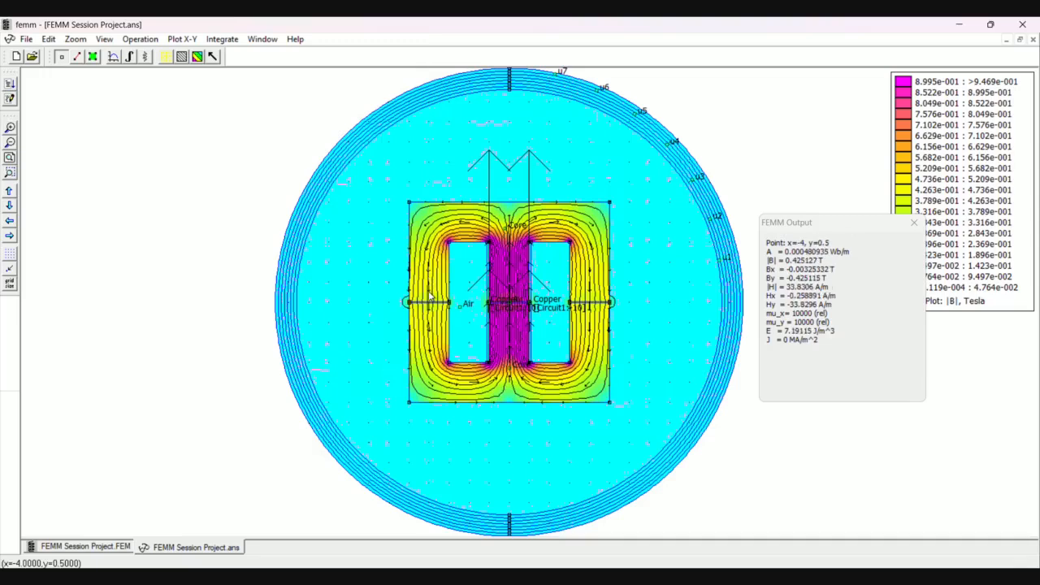
left_click(503, 294)
left_click(602, 295)
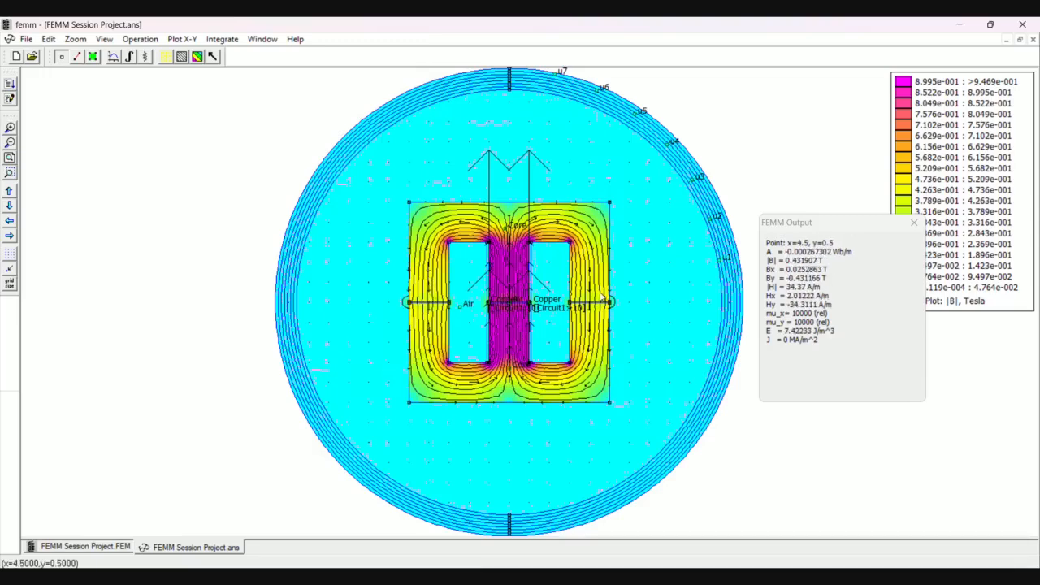
left_click(586, 368)
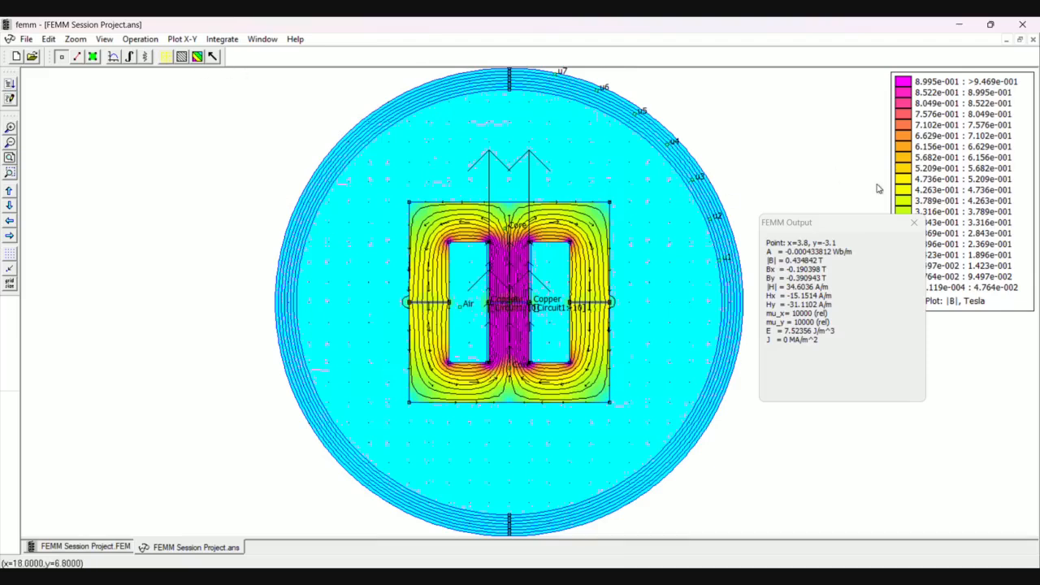
left_click(914, 222)
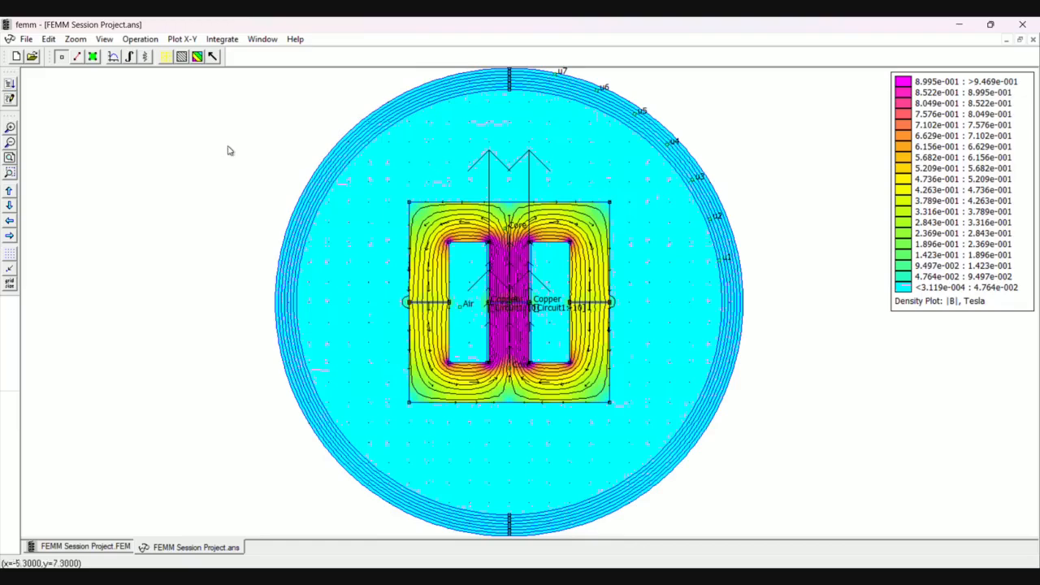
Turn off the flux density plot and set the vector plot type to <None>.
left_click(199, 59)
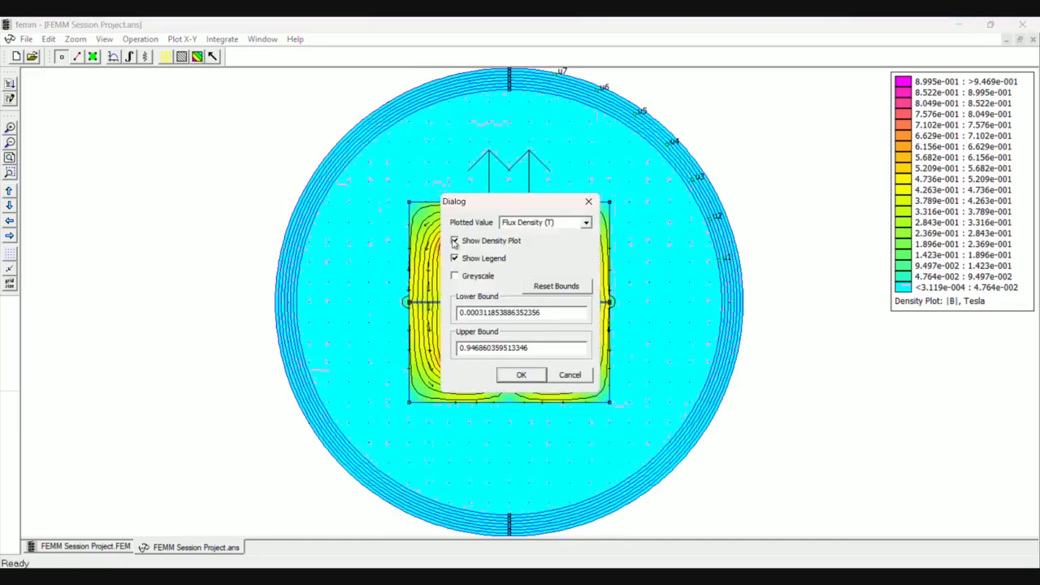
left_click(455, 242)
left_click(522, 376)
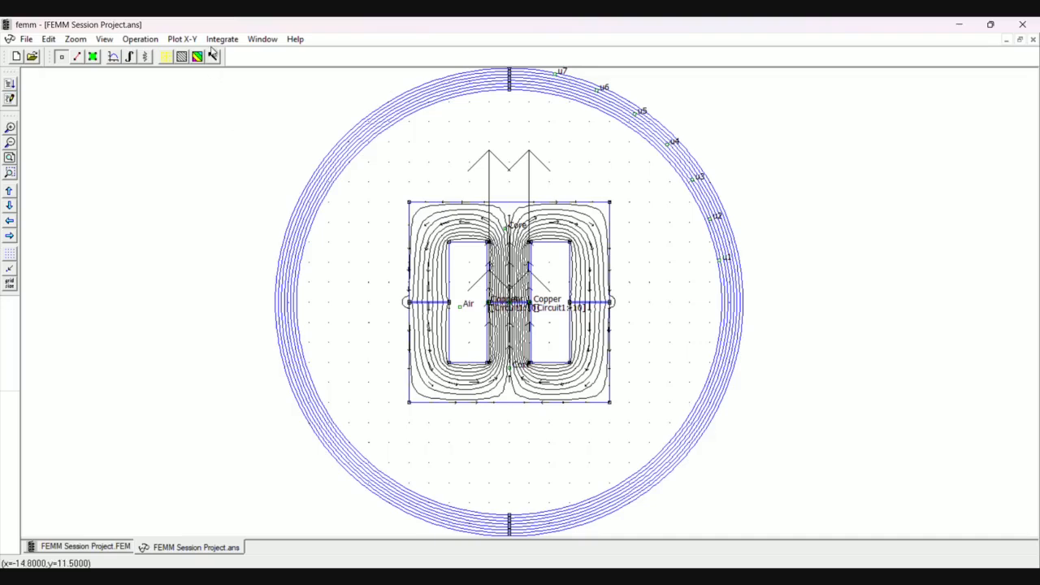
left_click(212, 56)
left_click(570, 273)
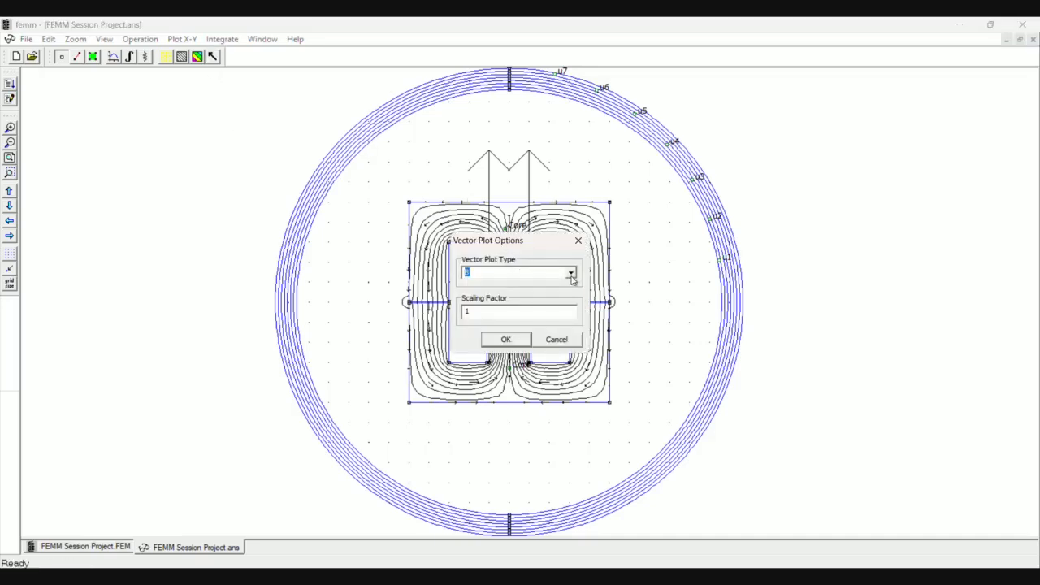
left_click(483, 284)
left_click(505, 338)
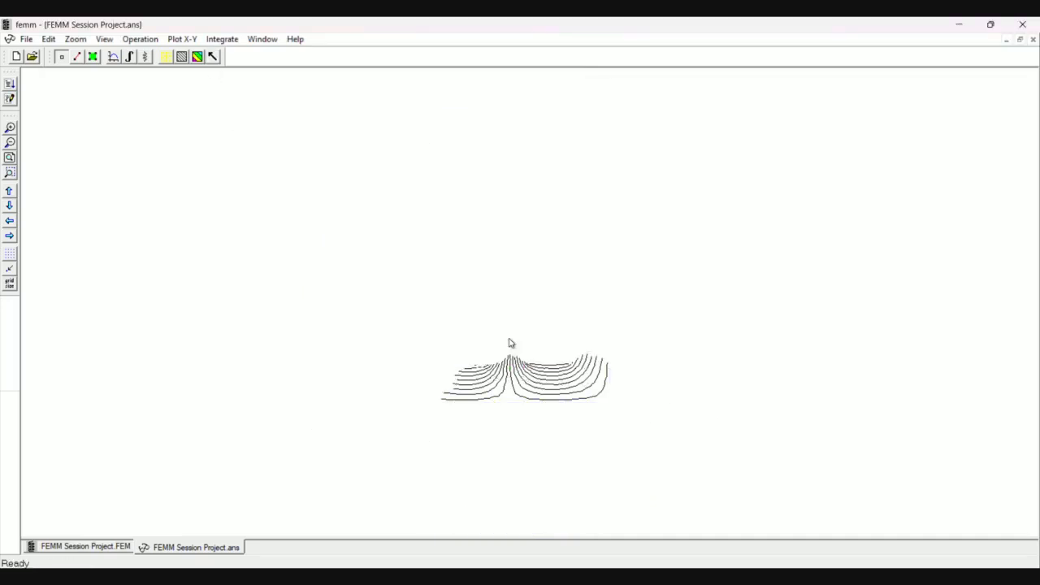
Set the number of flux line contours to 50.
left_click(182, 57)
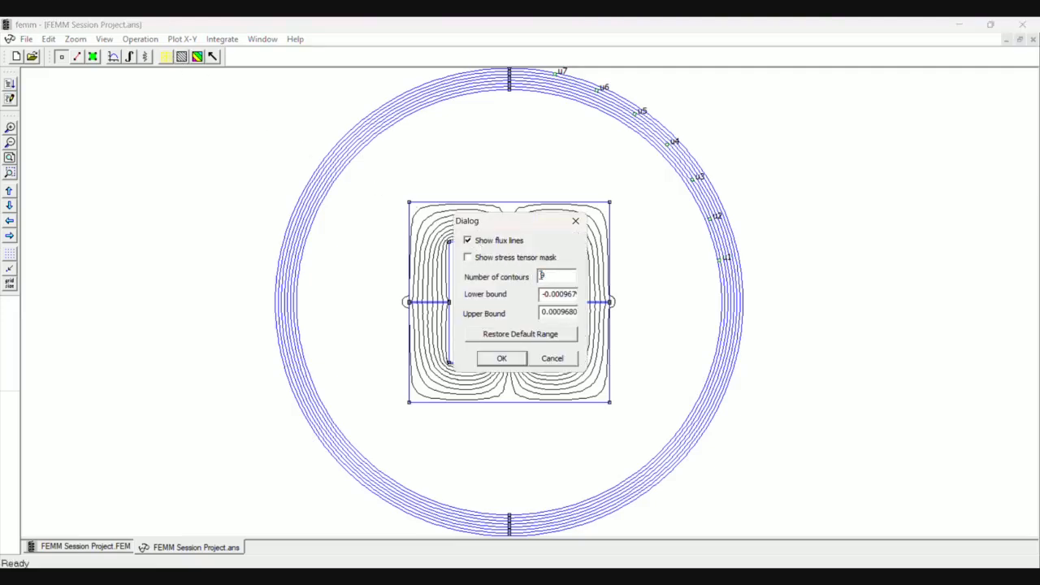
left_click_drag(497, 218, 269, 203)
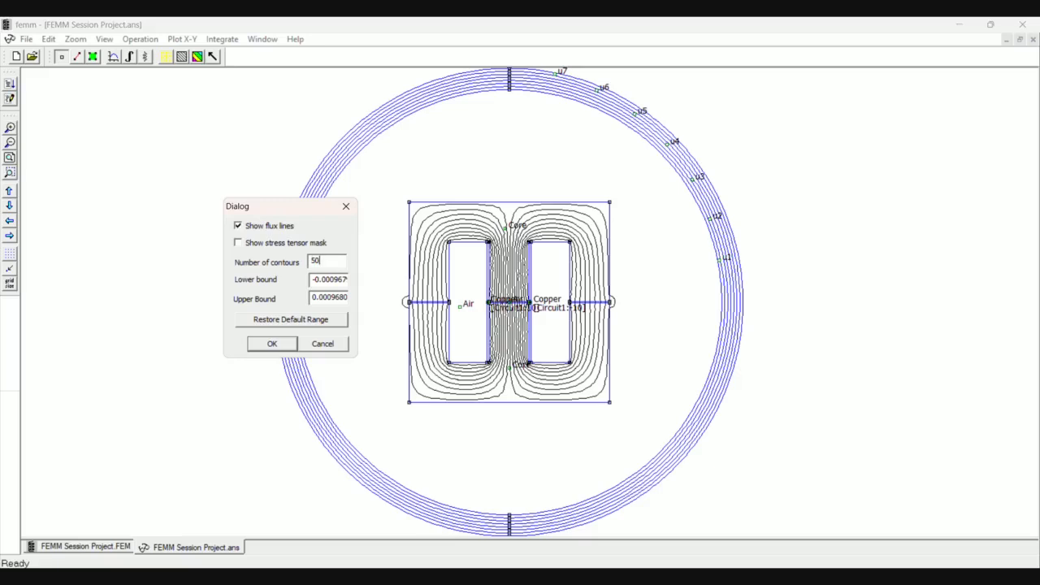
left_click(262, 342)
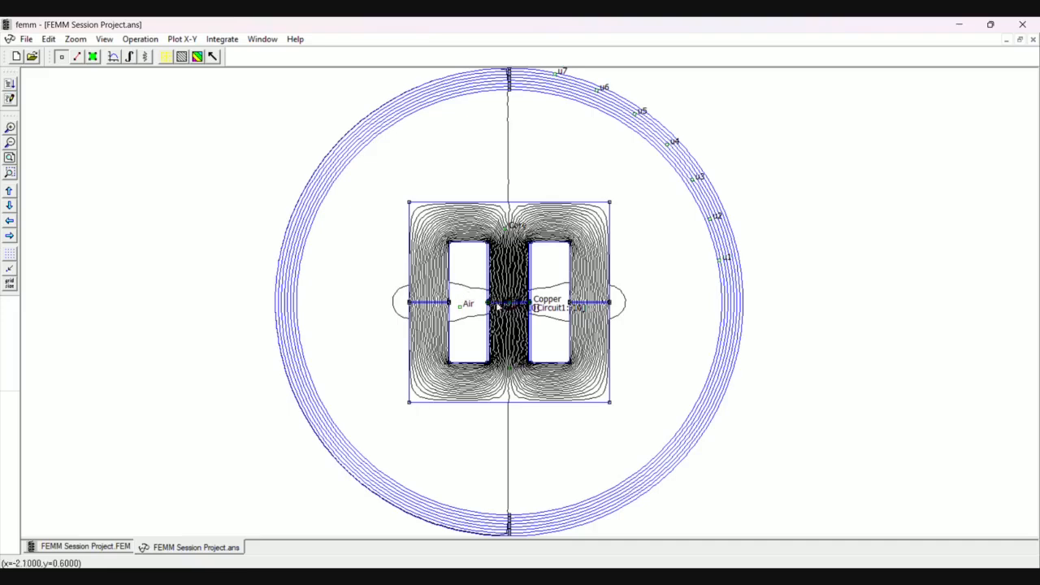
Hide the flux lines so only the model geometry is drawn.
left_click(182, 57)
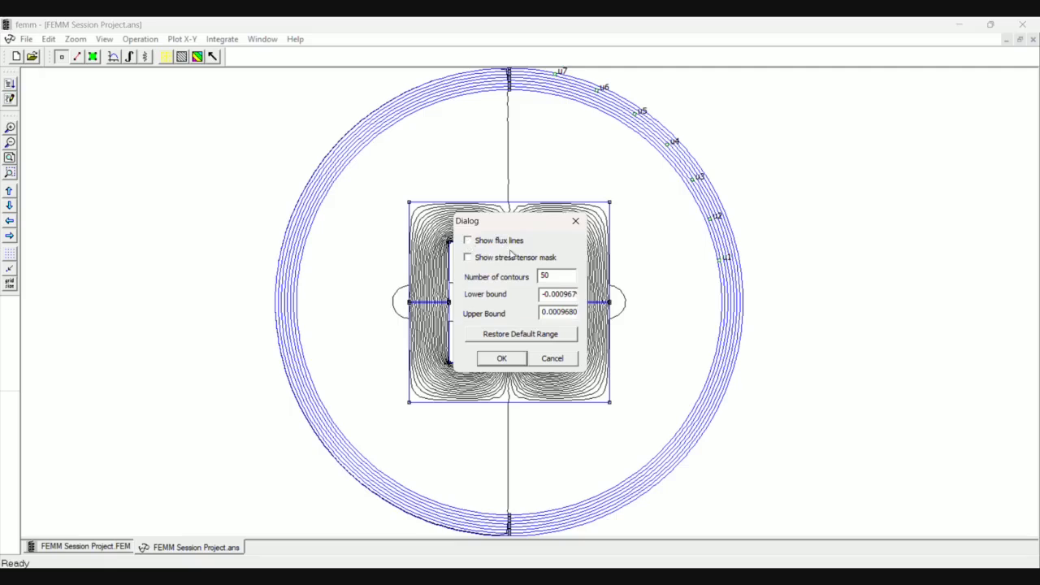
left_click(514, 365)
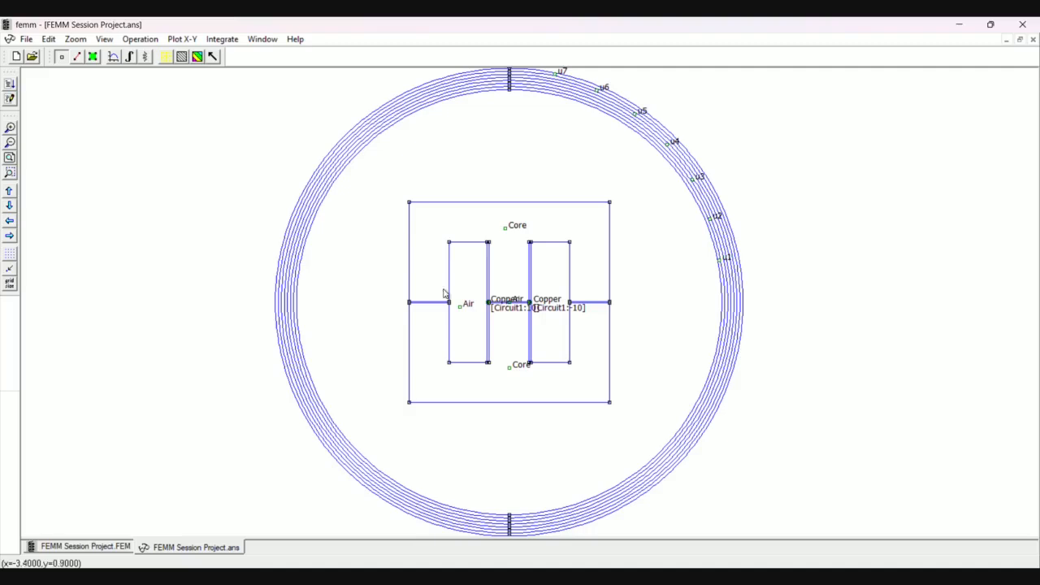
Examine Circuit1's properties, highlighting the total current and the flux/current ratio, and close the results.
left_click(146, 57)
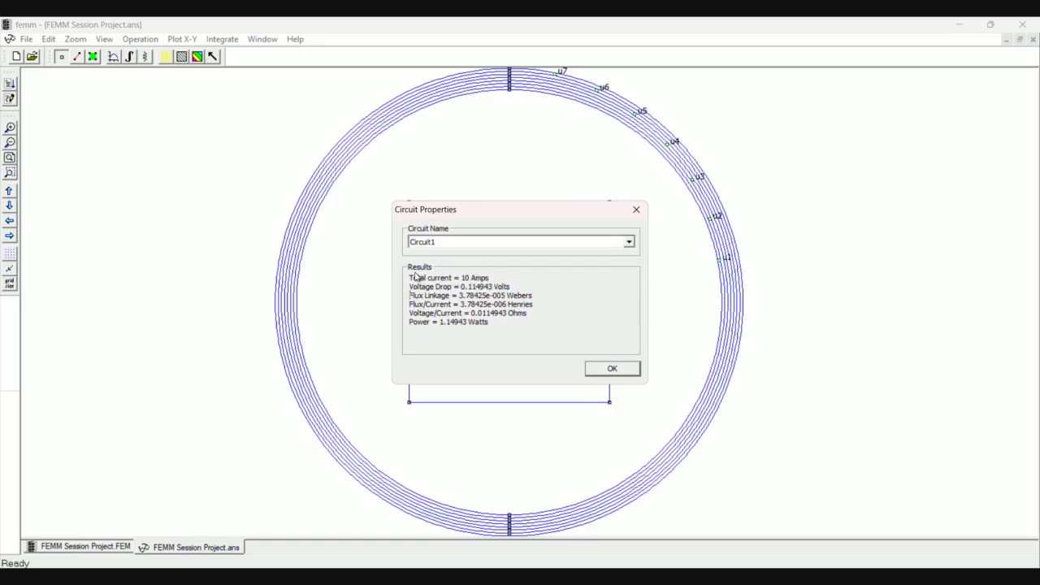
left_click_drag(412, 275, 502, 279)
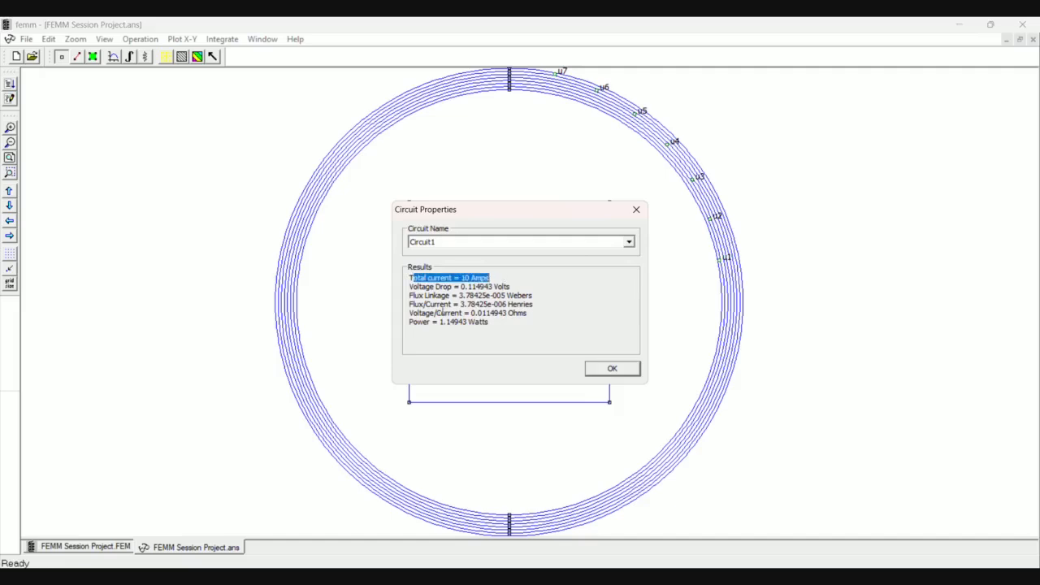
left_click(409, 305)
left_click_drag(427, 304, 450, 305)
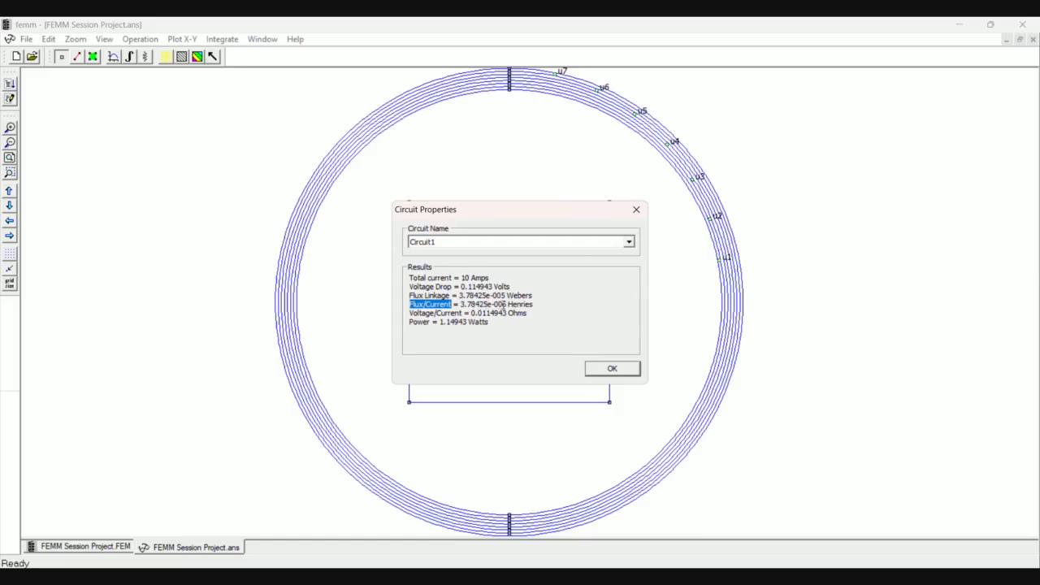
left_click(532, 304)
mouse_move(533, 304)
left_mouse_down()
mouse_move(465, 305)
mouse_move(533, 304)
left_mouse_up()
left_click(409, 306)
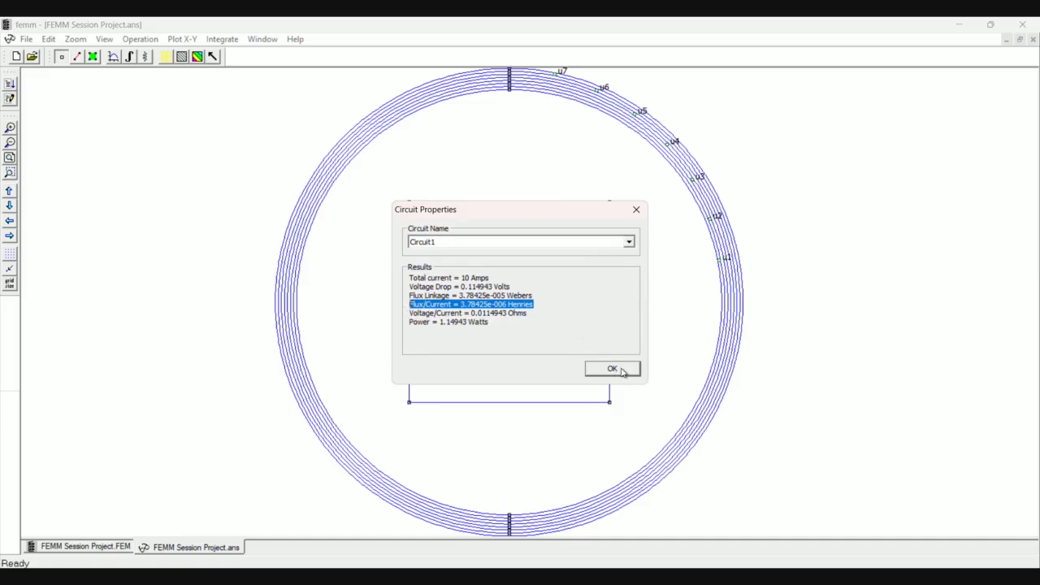
left_click(613, 369)
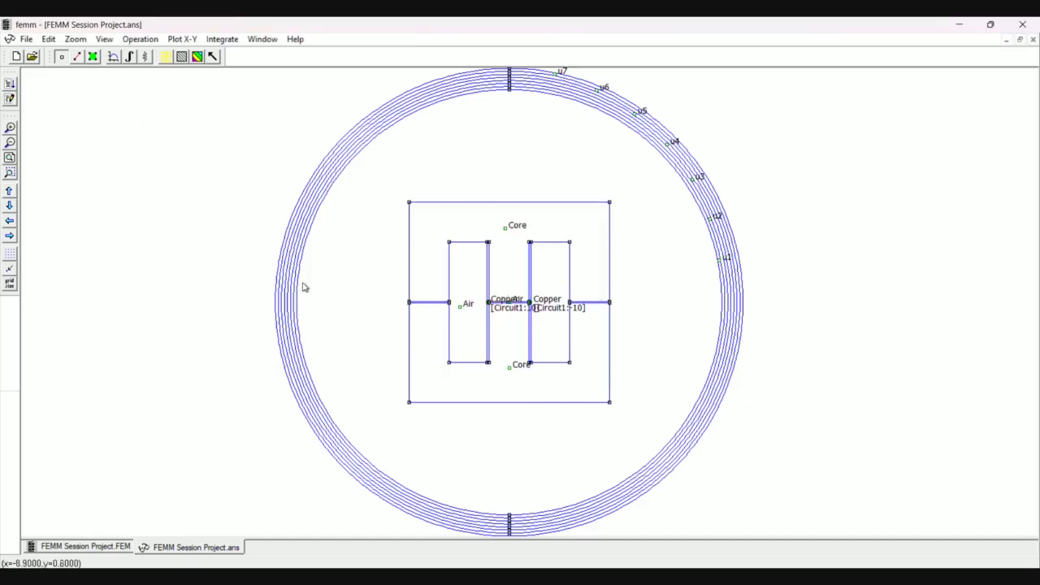
Define a contour along the upper edge of the left limb's air gap, between its two end nodes.
left_click(77, 56)
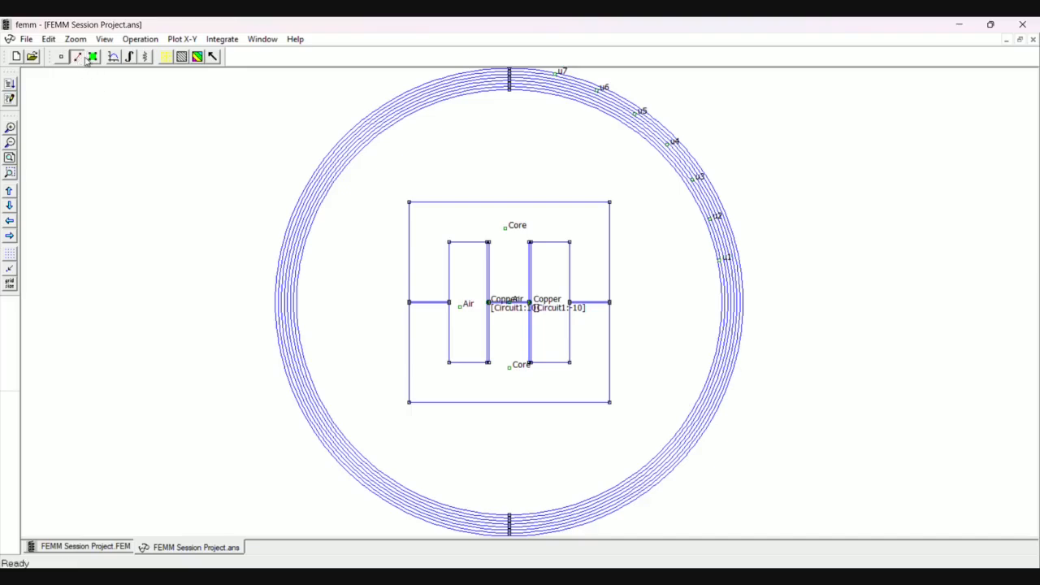
key("Page_Up")
key("Page_Up")
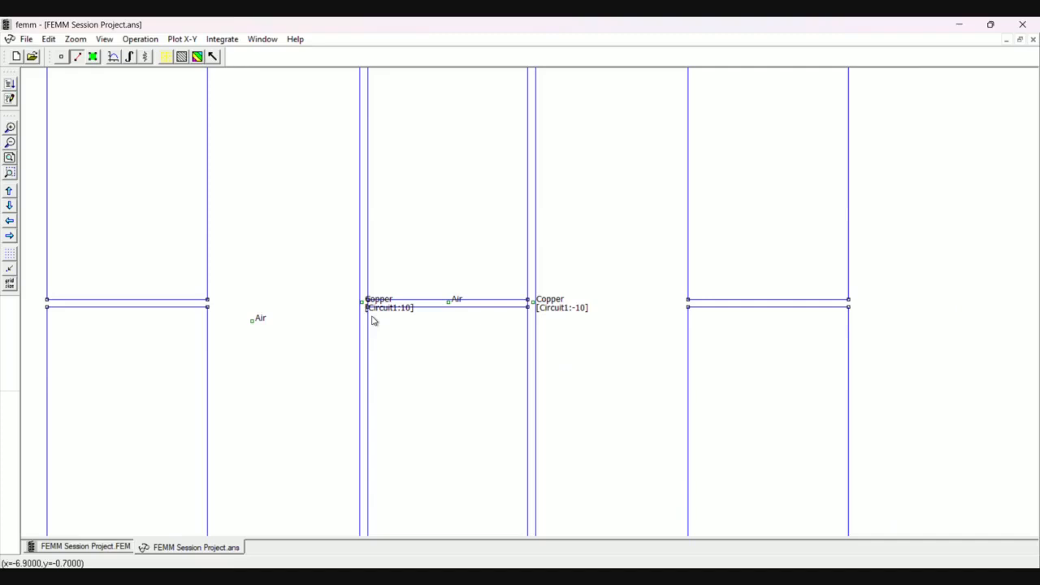
left_click(45, 303)
left_click(208, 301)
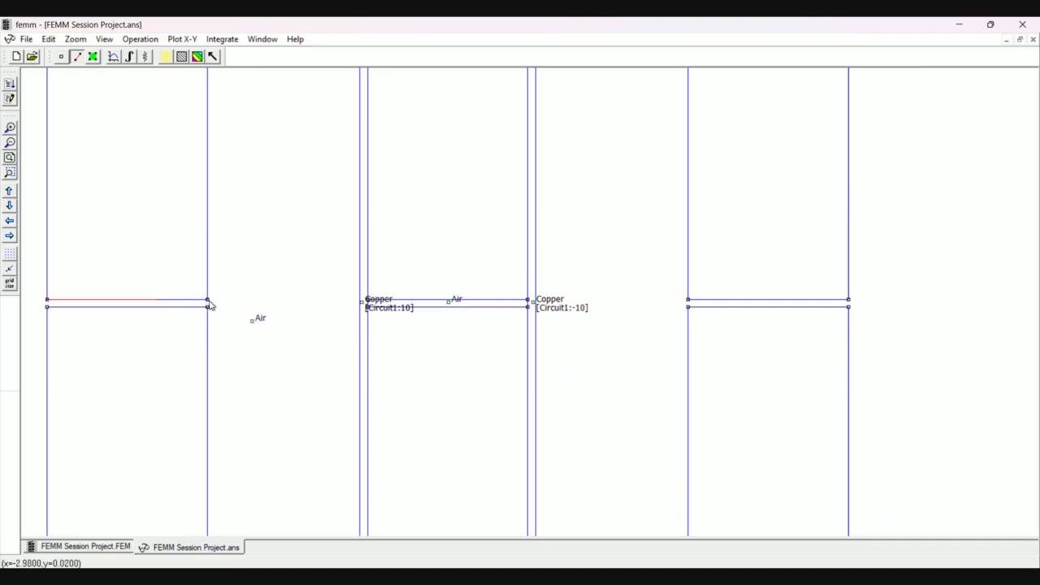
Show the flux density (T) density plot over the model with its legend.
left_click(196, 56)
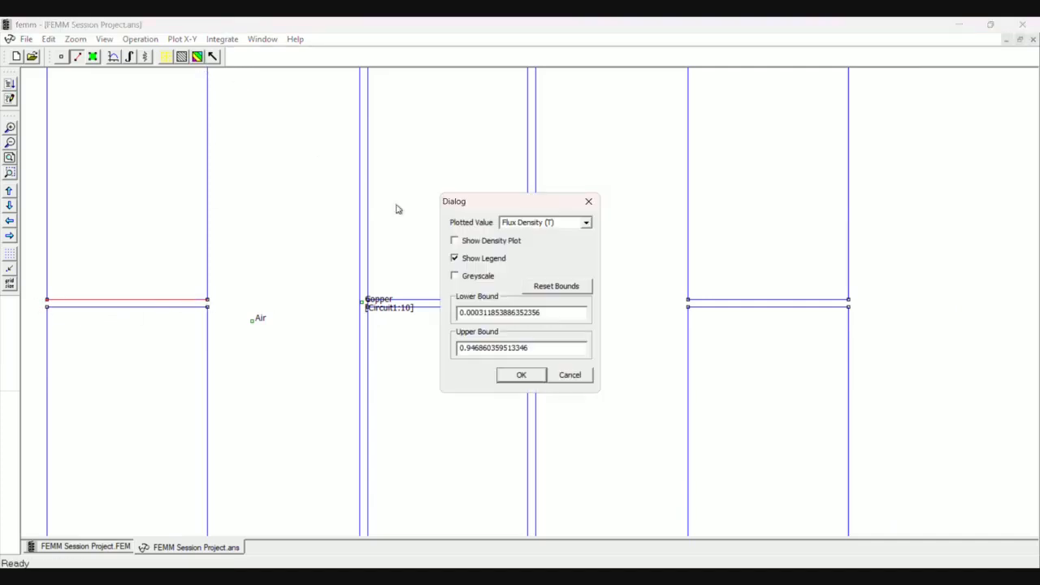
left_click(455, 242)
left_click(523, 377)
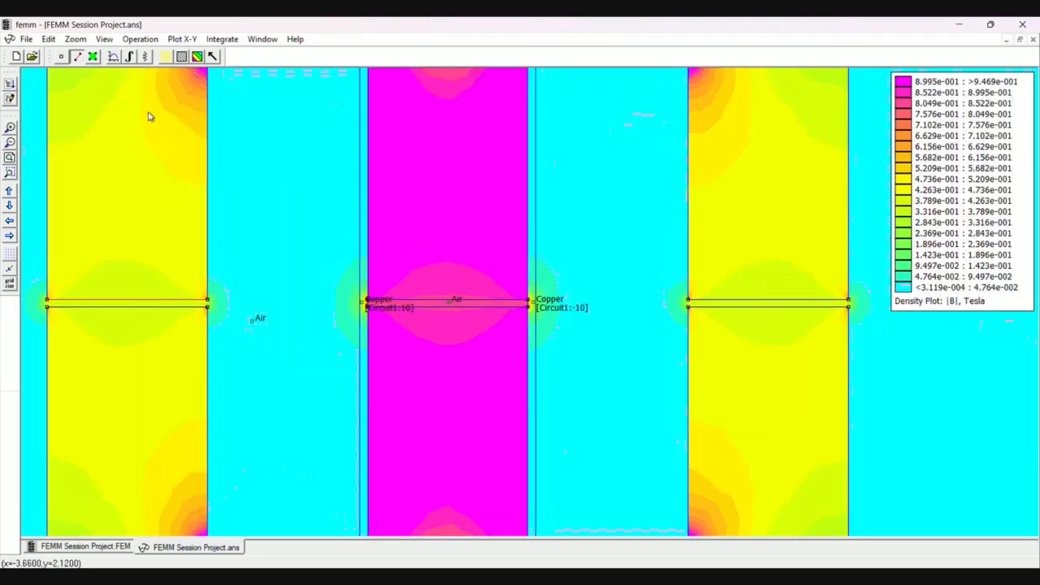
Plot B.n (Normal flux density) along the left limb's air gap contour with 1500 points.
left_click(115, 57)
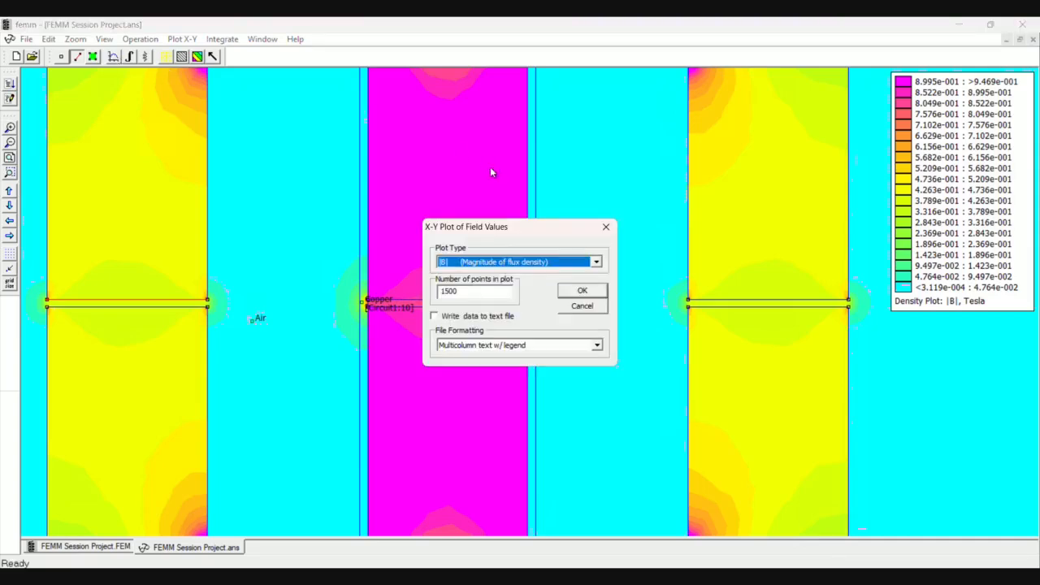
left_click(505, 263)
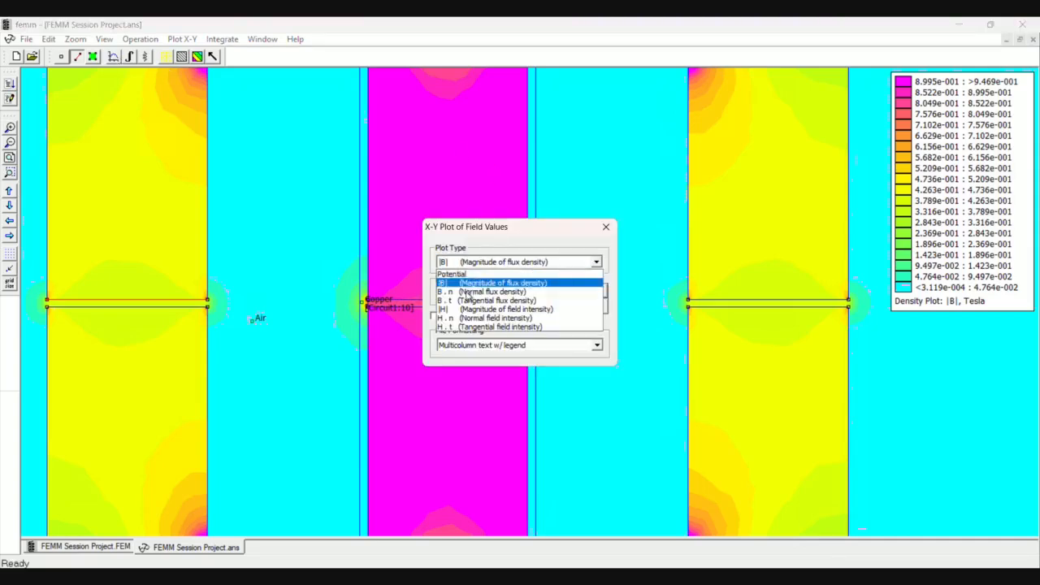
left_click(486, 291)
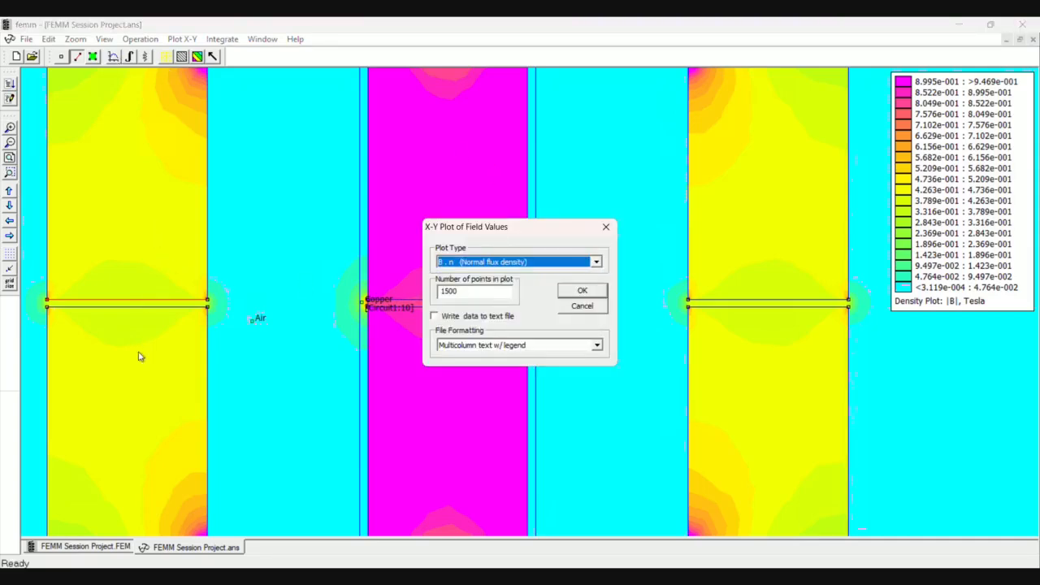
left_click(598, 298)
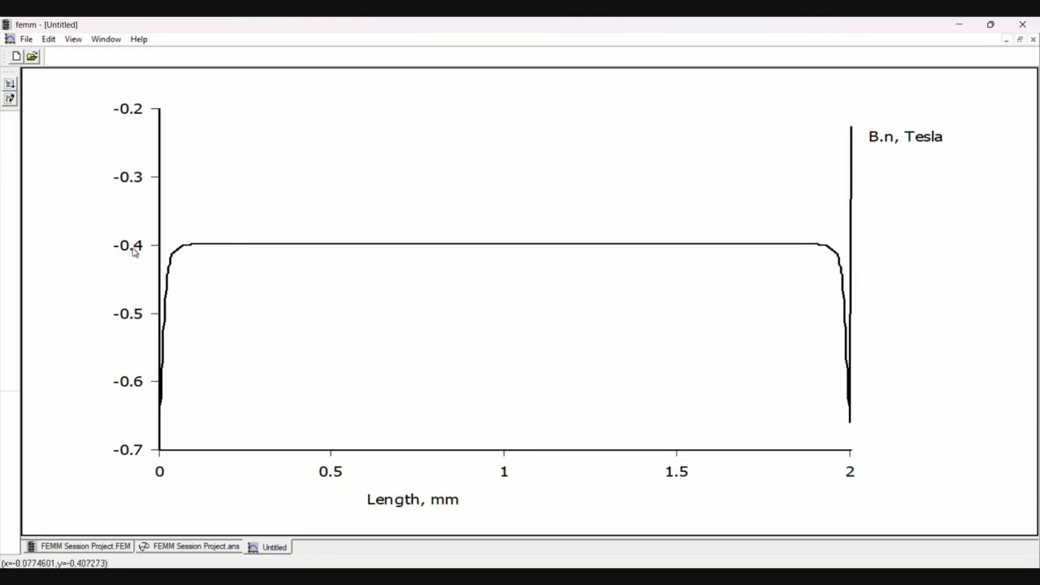
Return to the solution and plot B.n (Normal flux density) along an outer limb's air gap in a second graph with 1500 points.
left_click(195, 547)
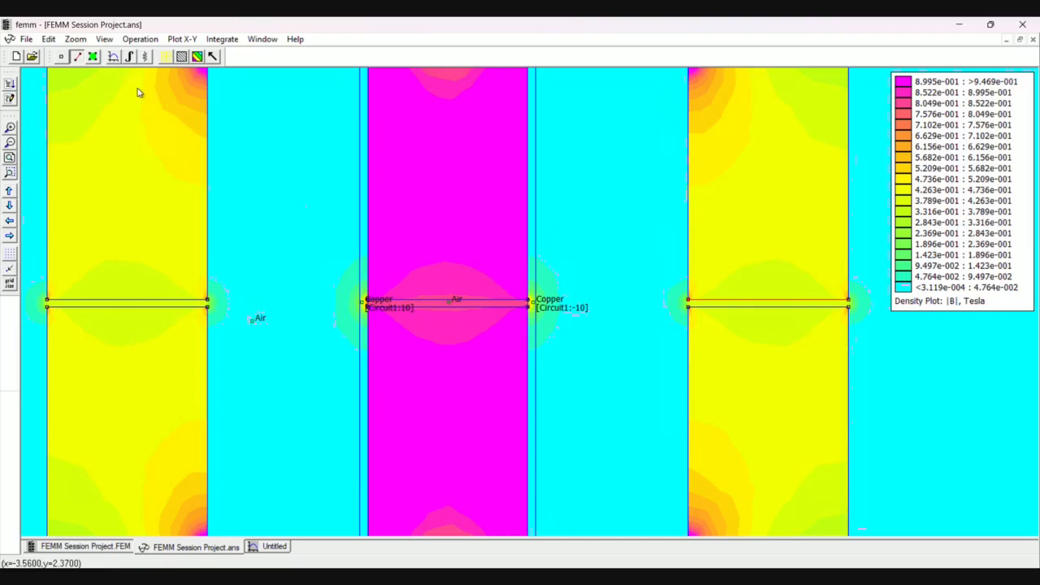
left_click(113, 57)
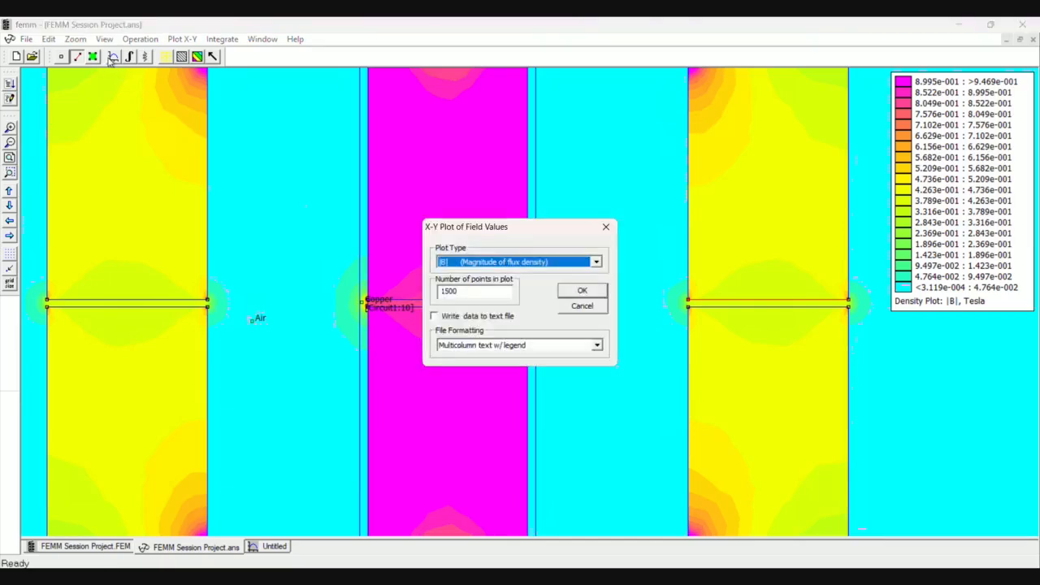
left_click(486, 262)
left_click(463, 284)
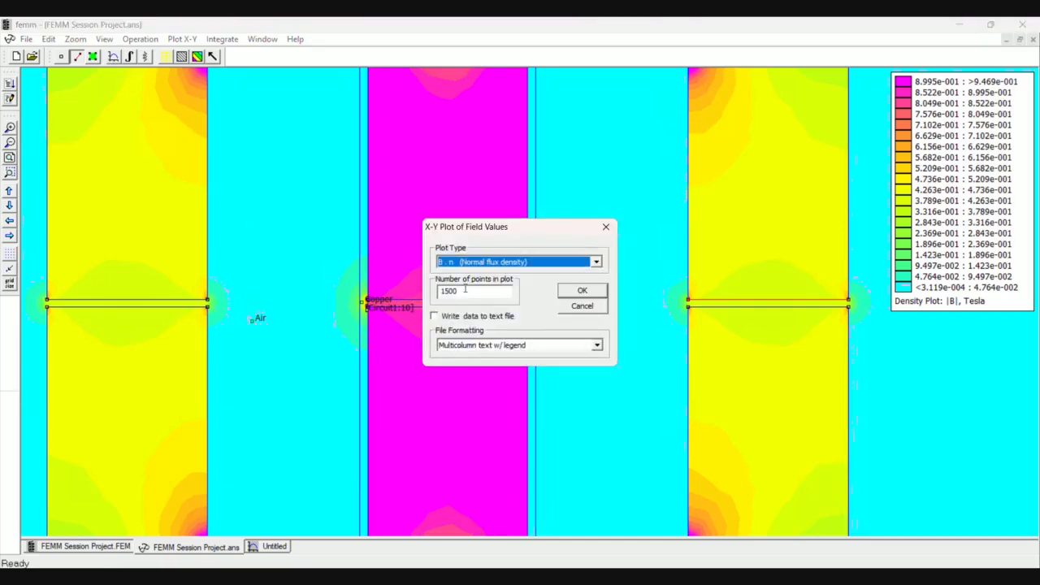
left_click(581, 289)
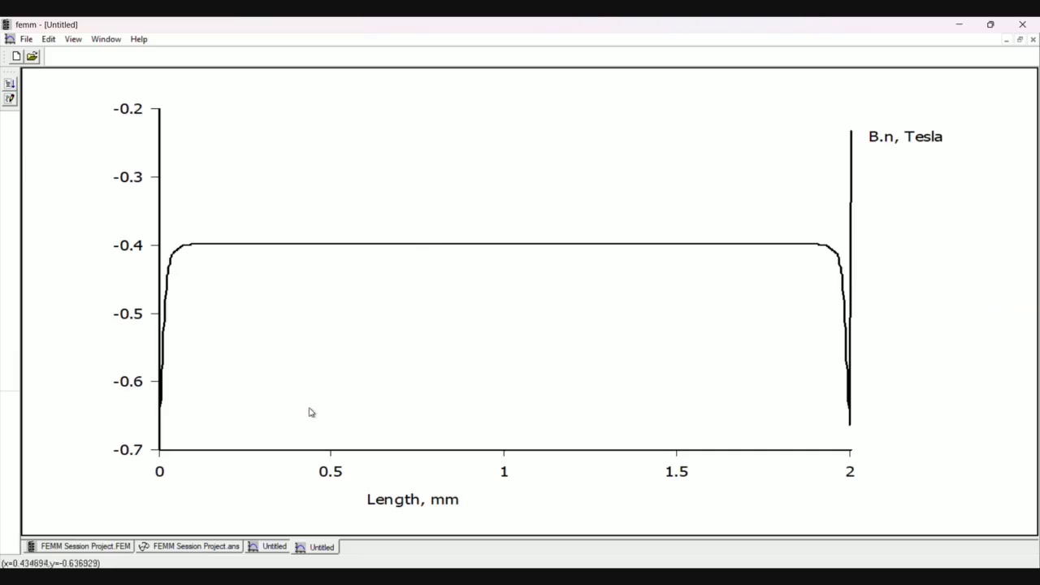
Return to the solution and plot B.n (Normal flux density) along the centre limb's air gap in a third graph with 1500 points.
left_click(209, 549)
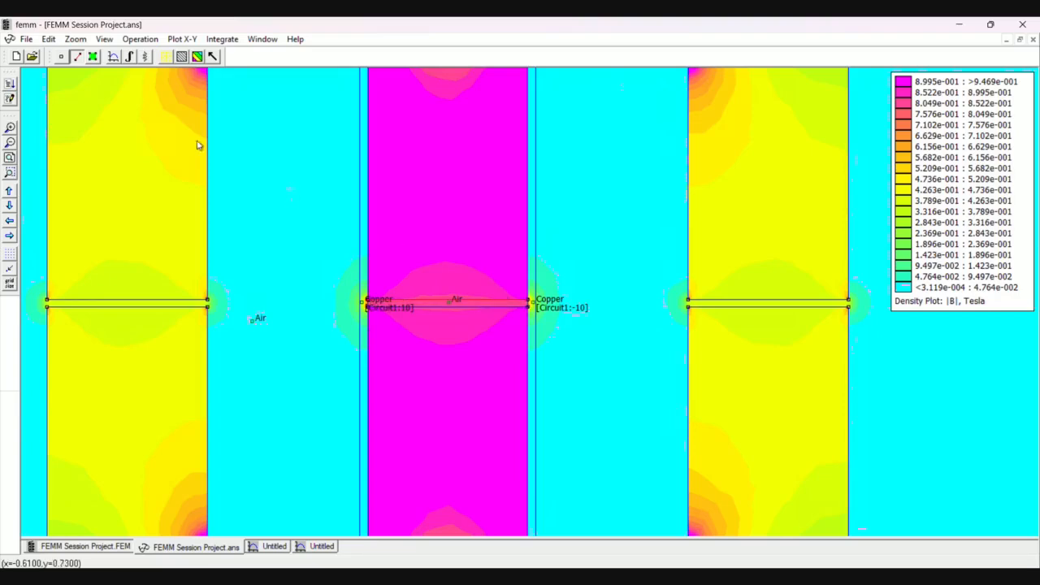
left_click(113, 56)
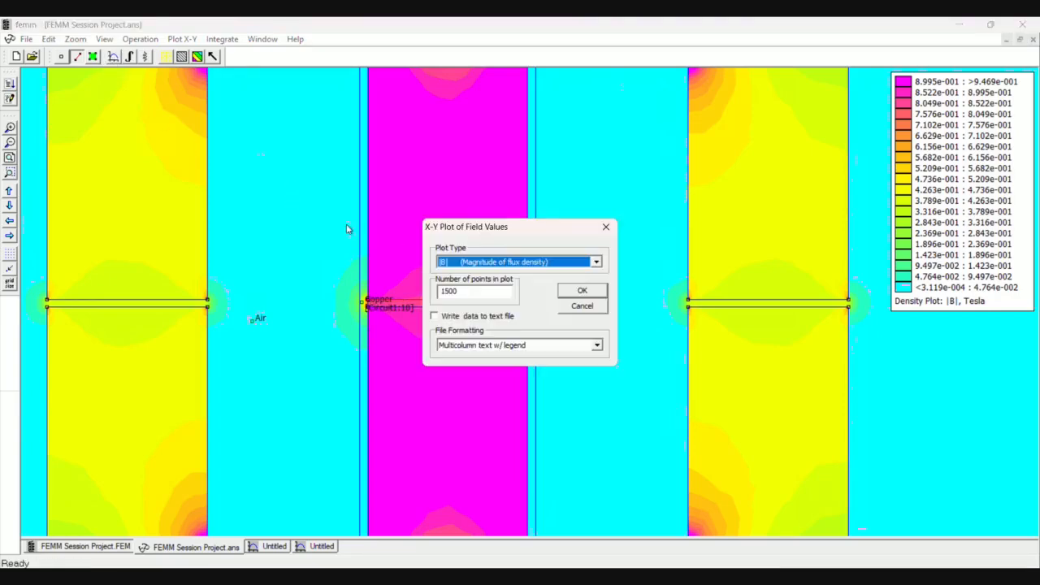
left_click(473, 263)
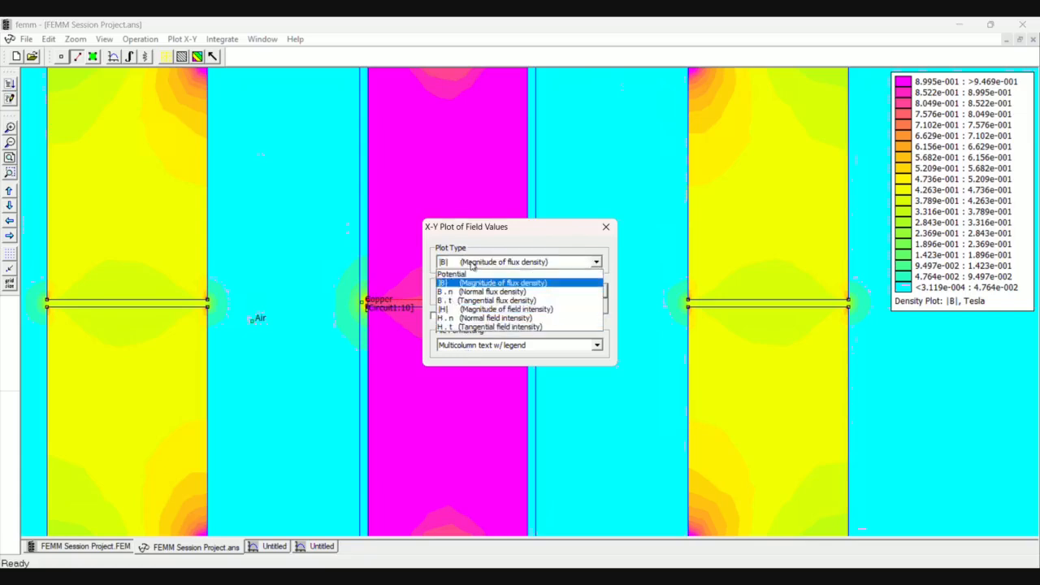
left_click(469, 291)
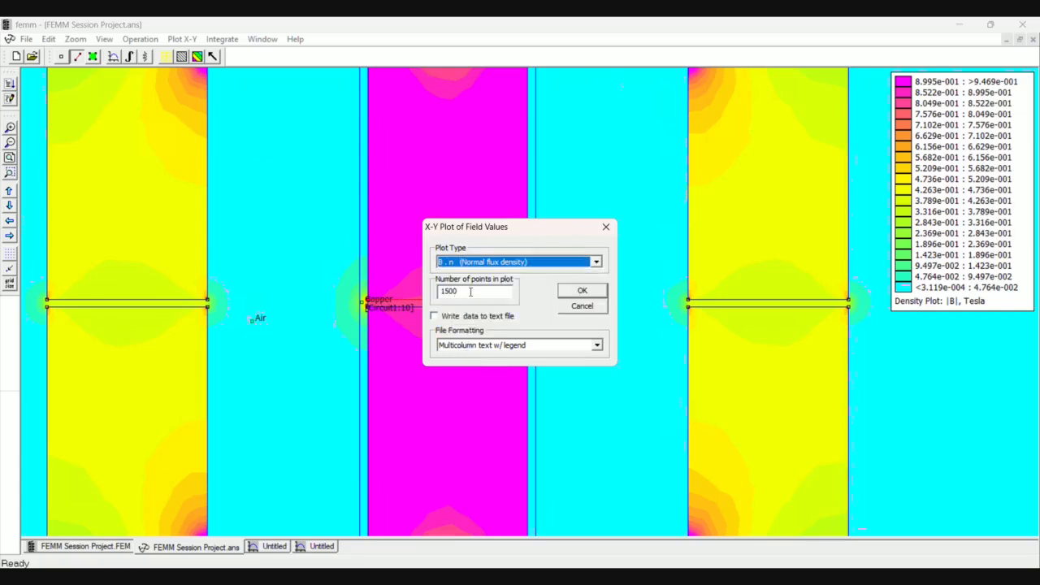
left_click(562, 292)
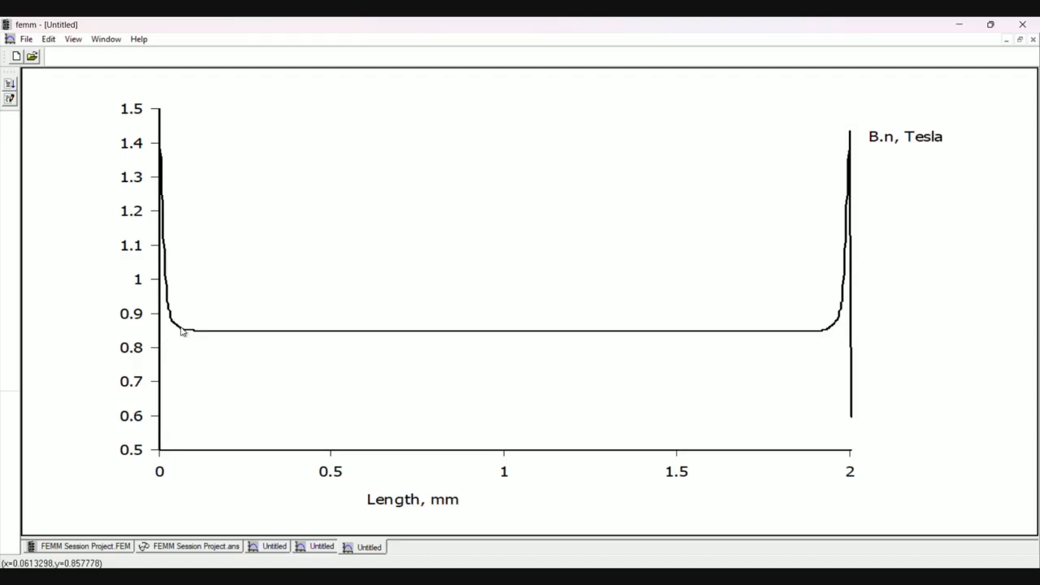
Return to the solution and define a contour along the upper edge of the right limb's air gap.
left_click(191, 545)
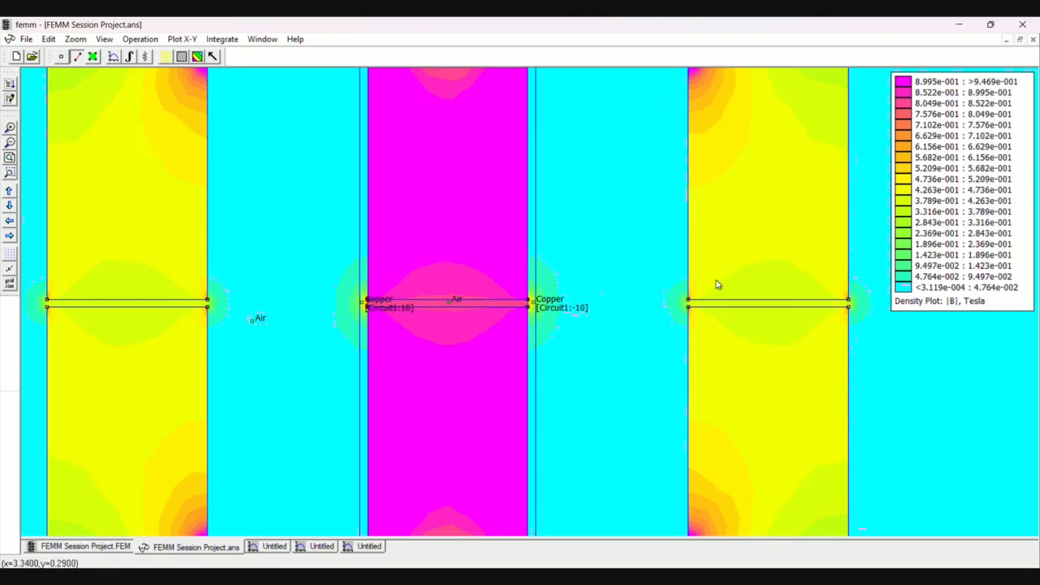
key("Home")
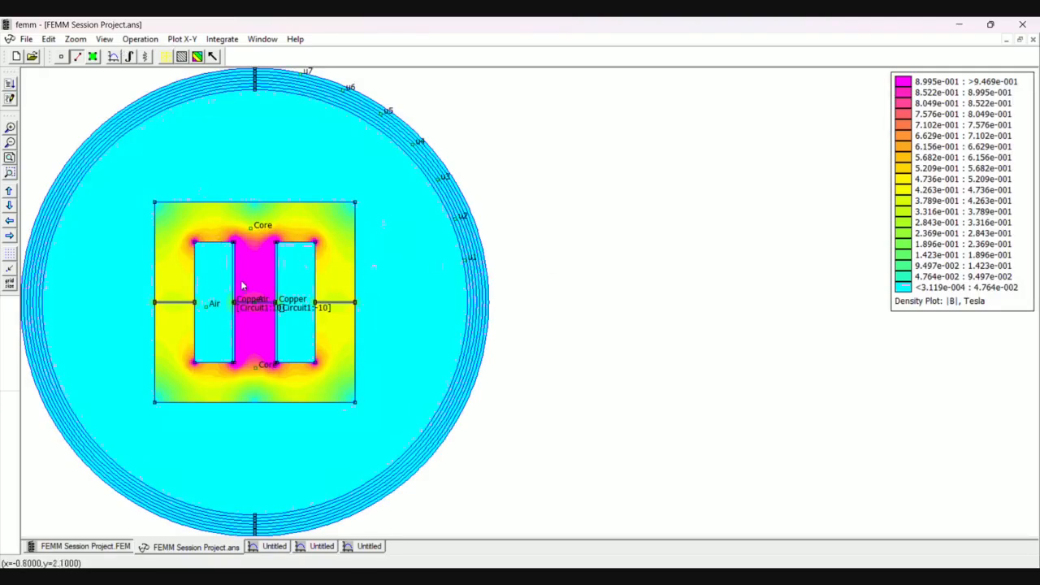
left_click(92, 57)
scroll(218, 217, "up", 1)
key("Page_Up")
key("Down")
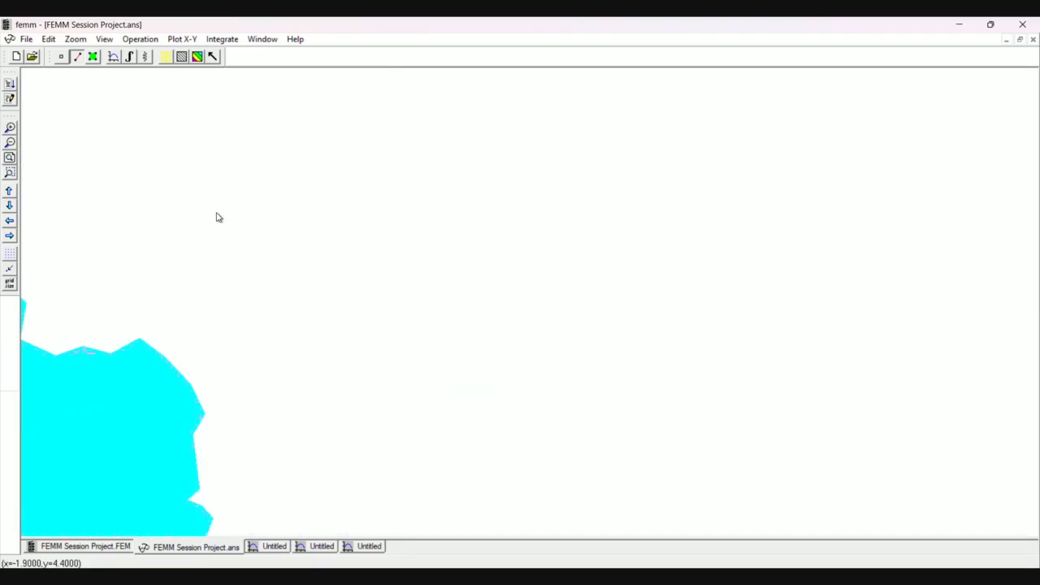
key("Left")
key("Left")
key("Left")
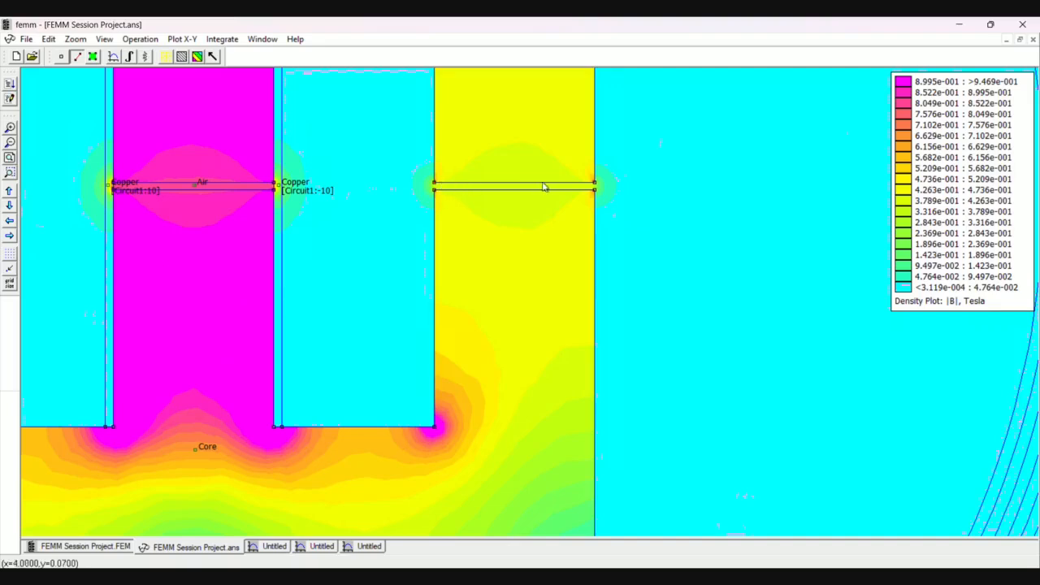
left_click(595, 188)
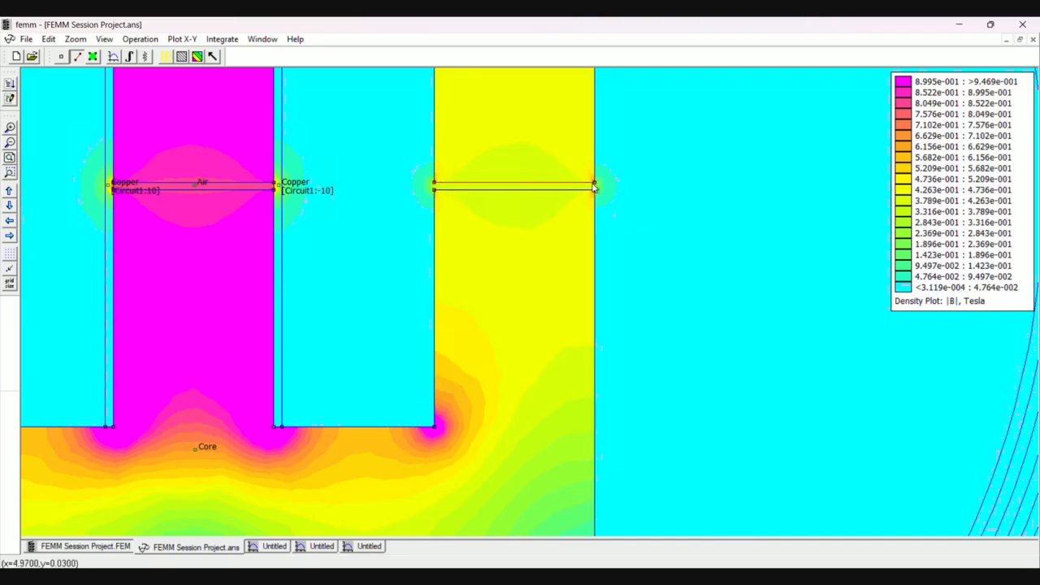
Evaluate the B.n line integral along the right limb's air gap, highlight the normal flux value and close the result.
left_click(130, 58)
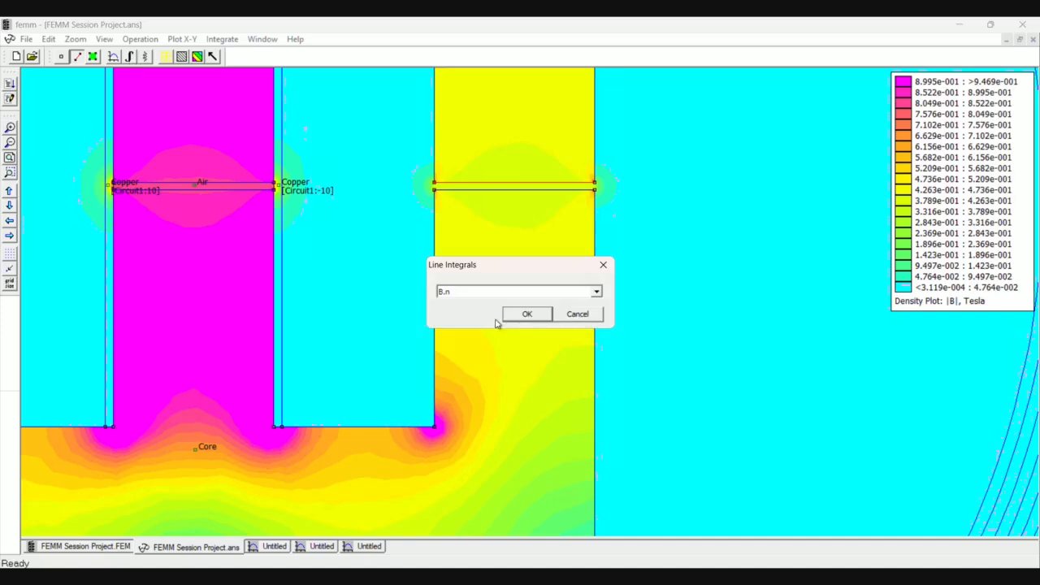
left_click(521, 320)
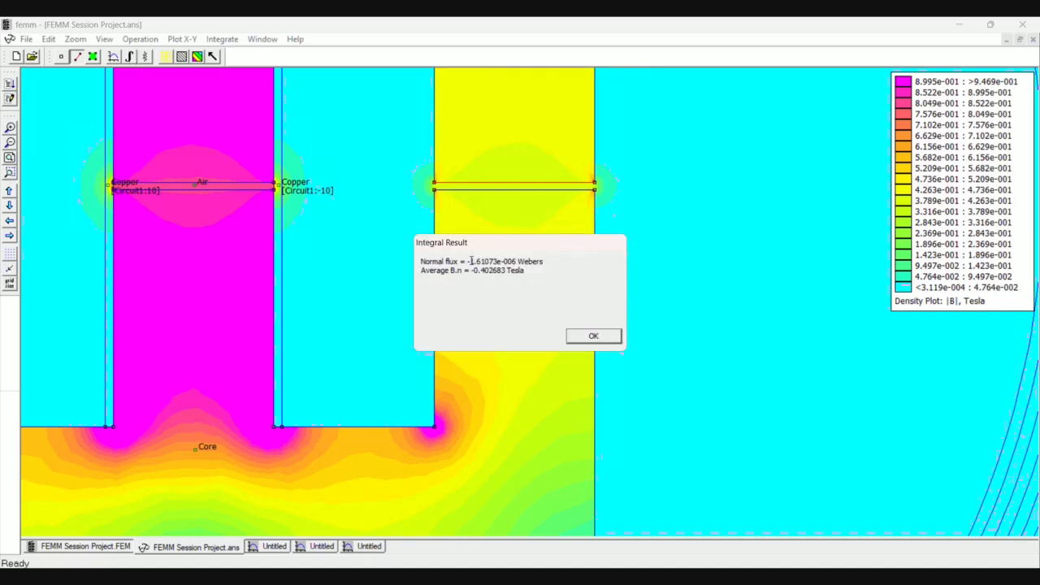
left_click_drag(471, 261, 508, 261)
left_click(594, 337)
Evaluate the B.n line integral along the upper edge of the centre limb's air gap and close the result.
left_click(118, 183)
key("Escape")
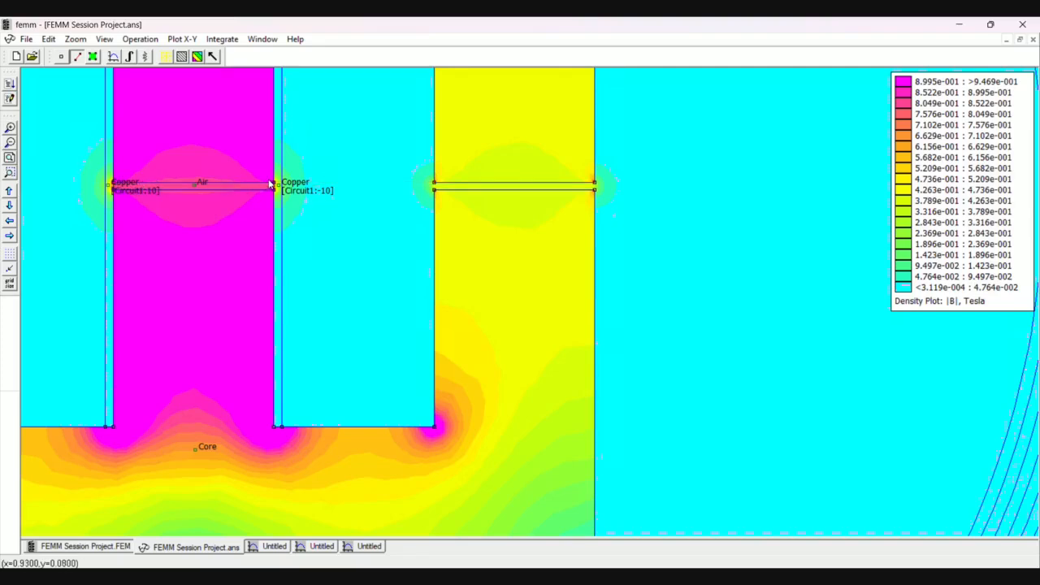
left_click(129, 56)
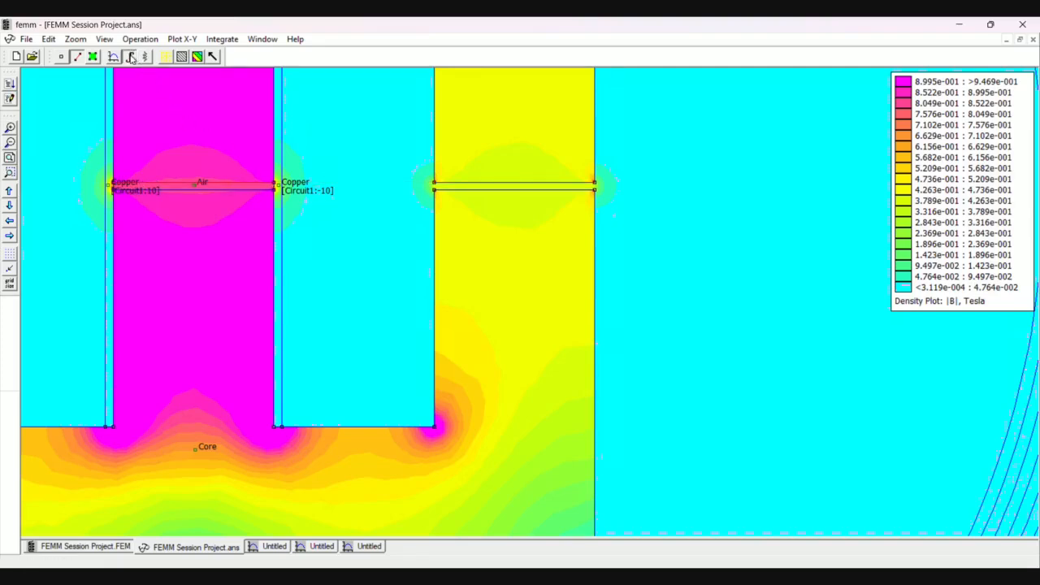
left_click(526, 314)
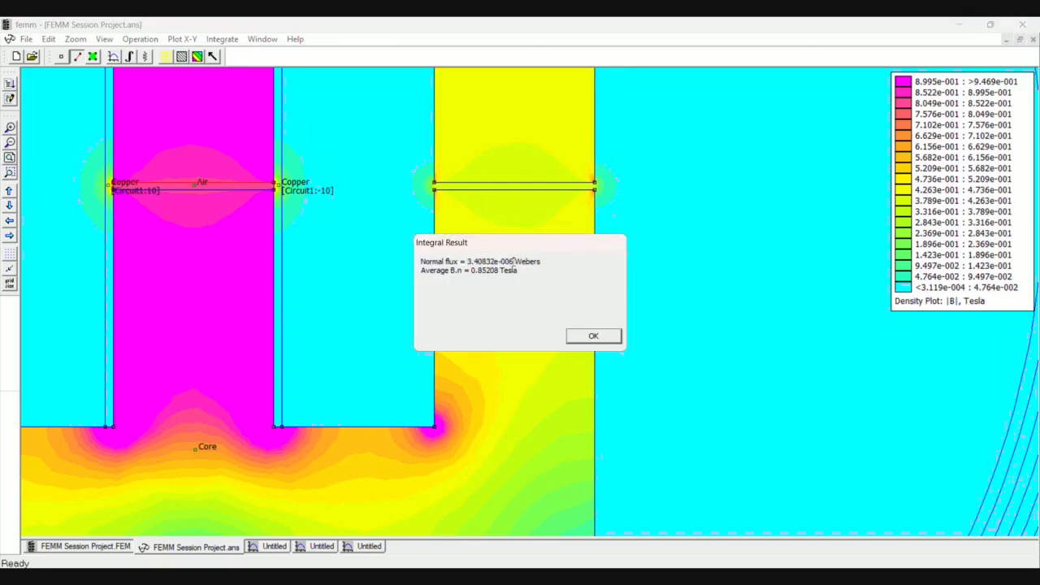
left_click(593, 336)
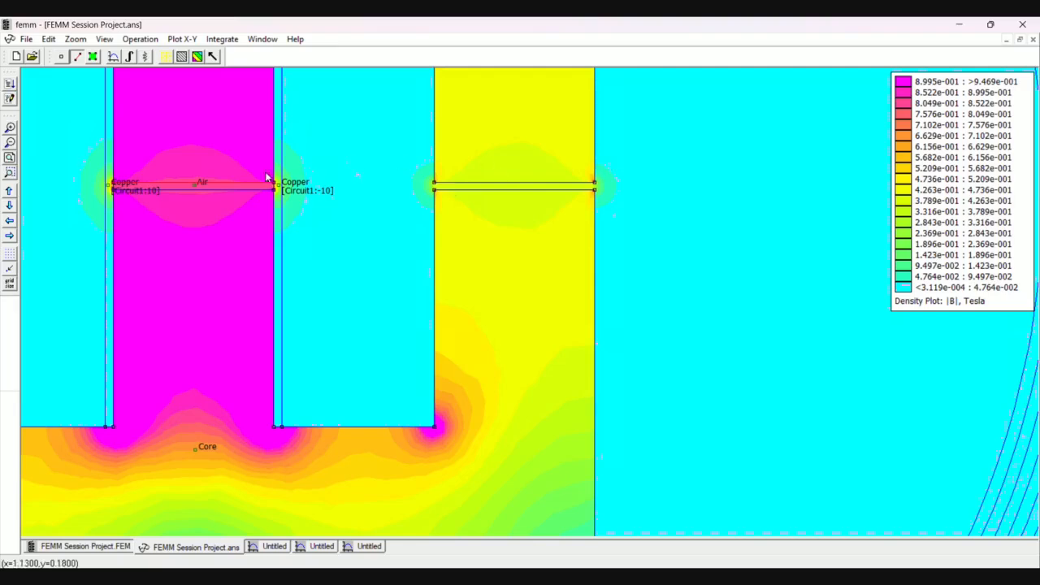
key("Left")
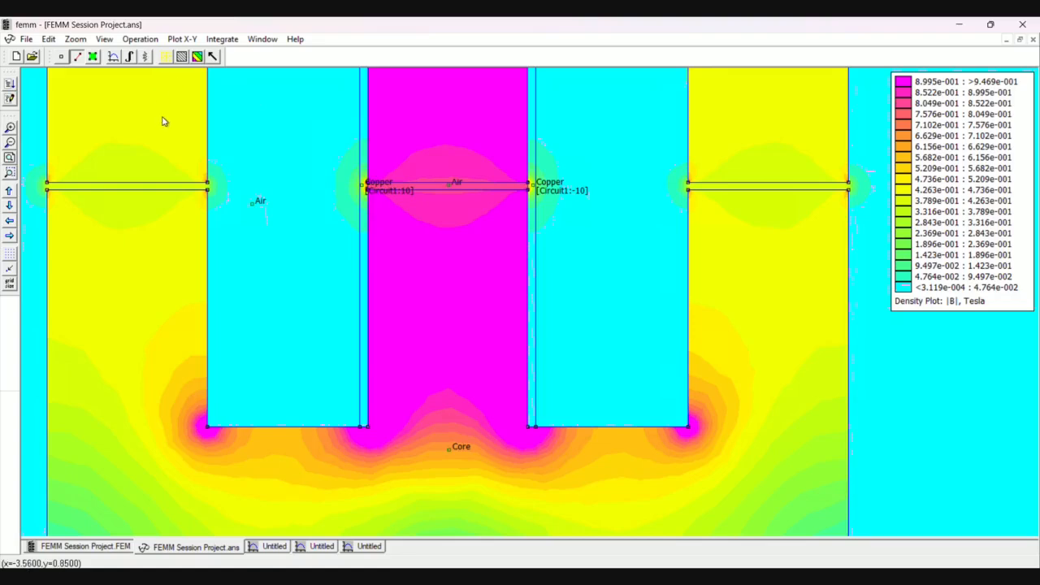
Review the circuit properties of Circuit1 and close the results.
left_click(144, 56)
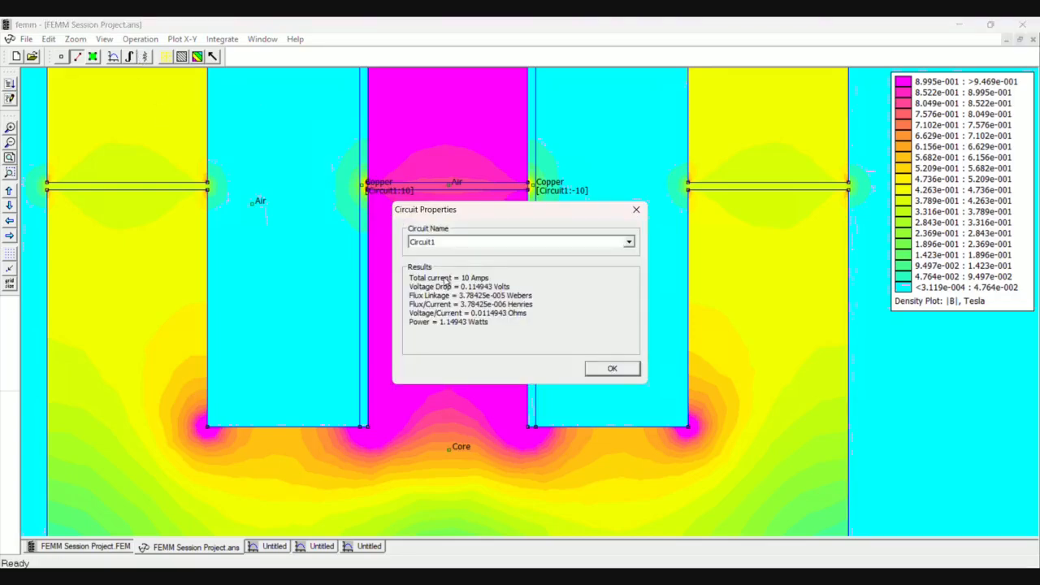
left_click(636, 210)
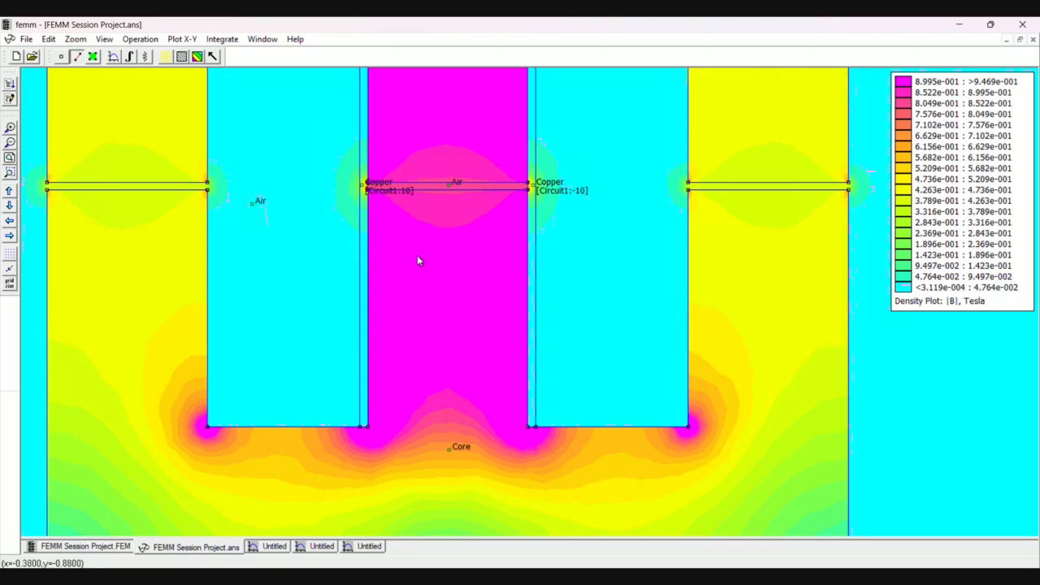
Query the field values at the point x = 0, y = 5 in the solution.
key("Home")
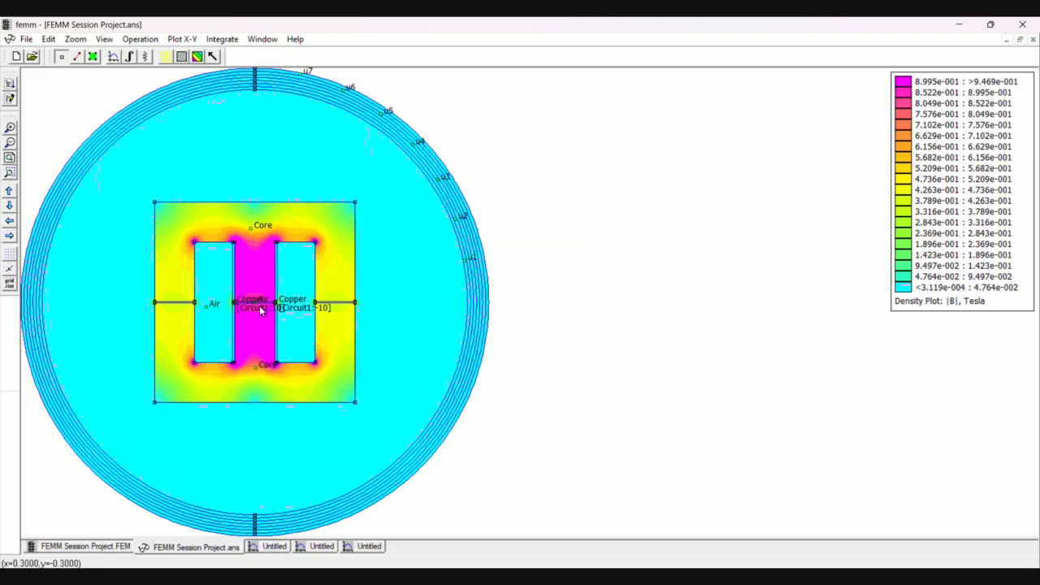
key("Tab")
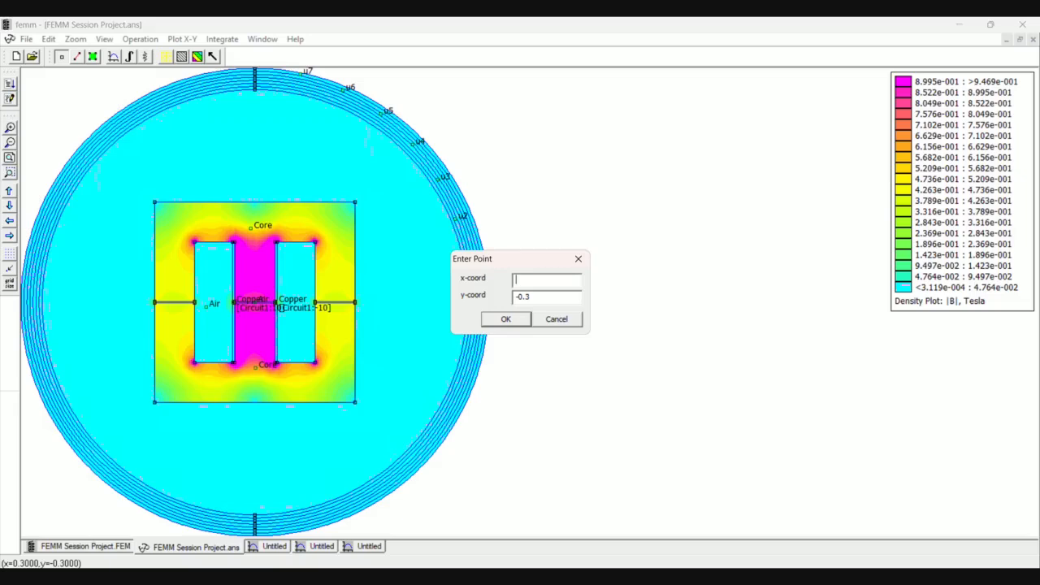
type("0")
key("Tab")
type("5")
left_click(510, 323)
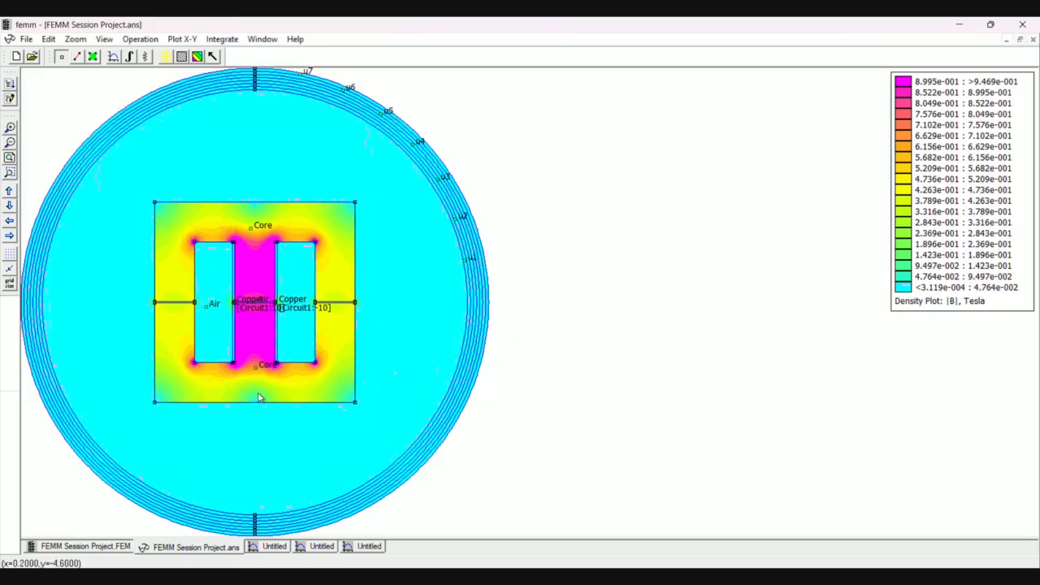
Switch the solution from point queries to contour definition, with the whole core in view.
key("Left")
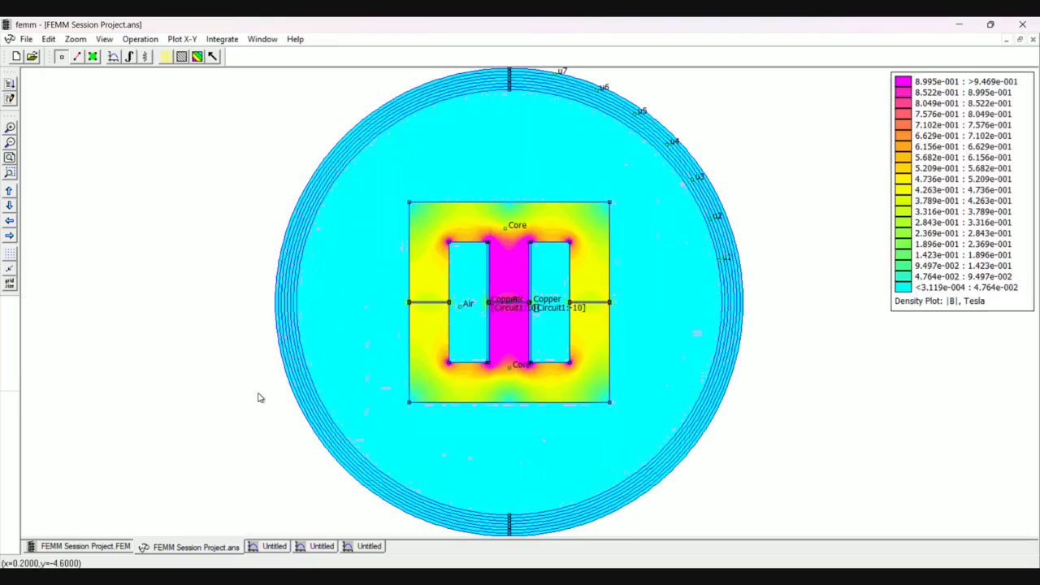
key("Page_Up")
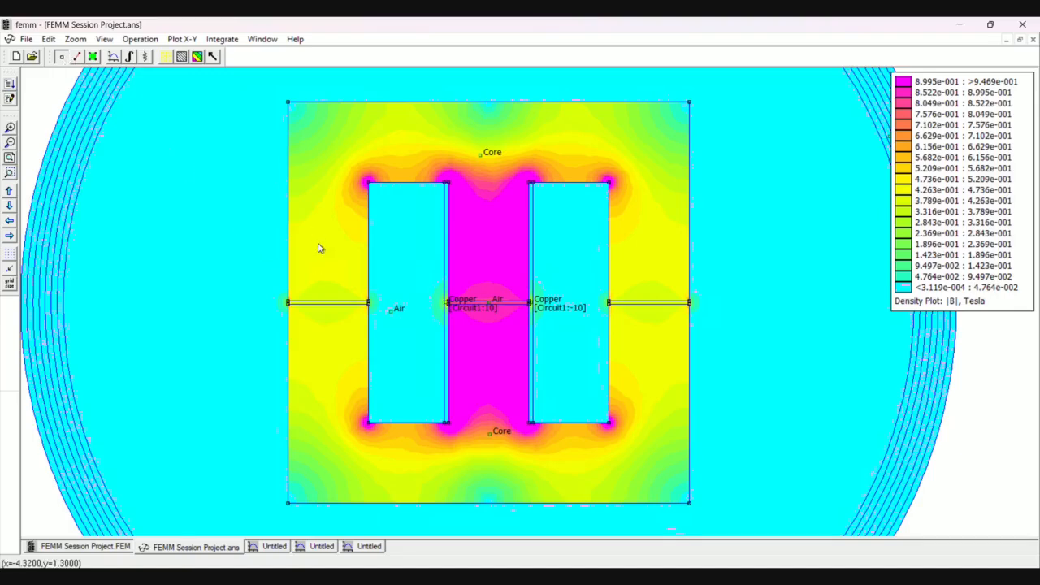
left_click(77, 56)
left_click(338, 294)
left_click(285, 300)
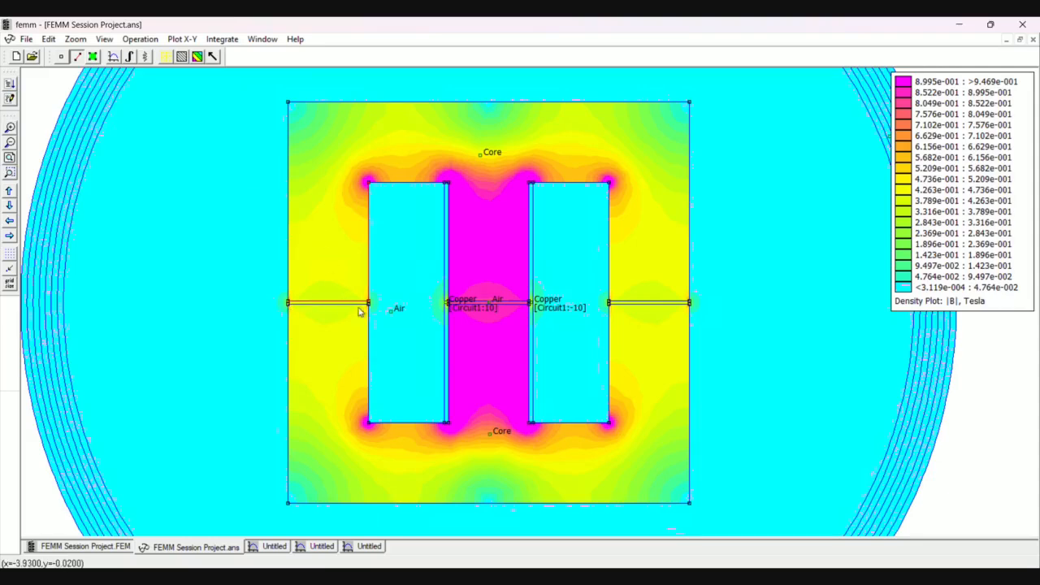
key("Escape")
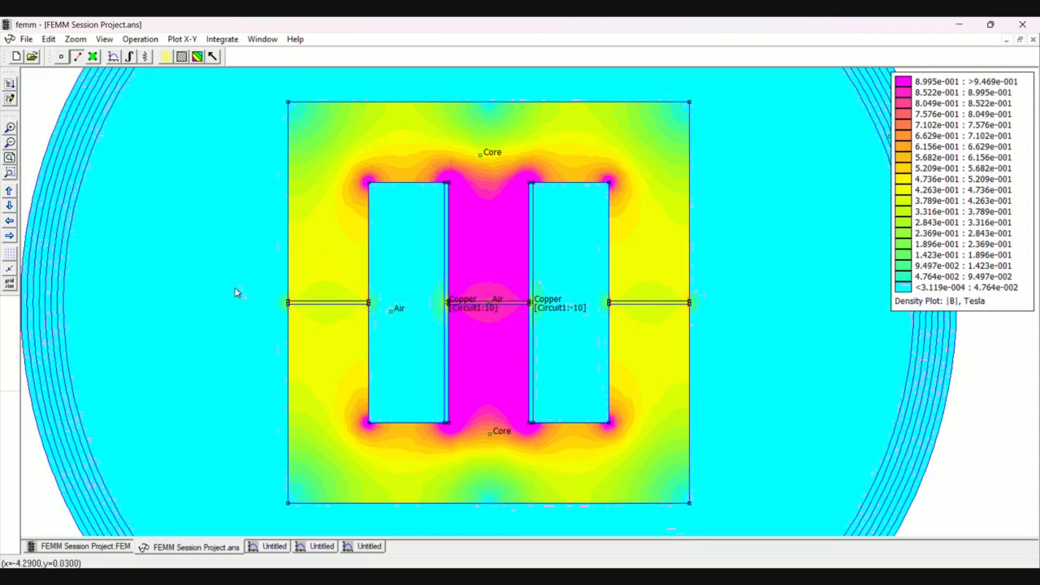
key("Tab")
key("Tab")
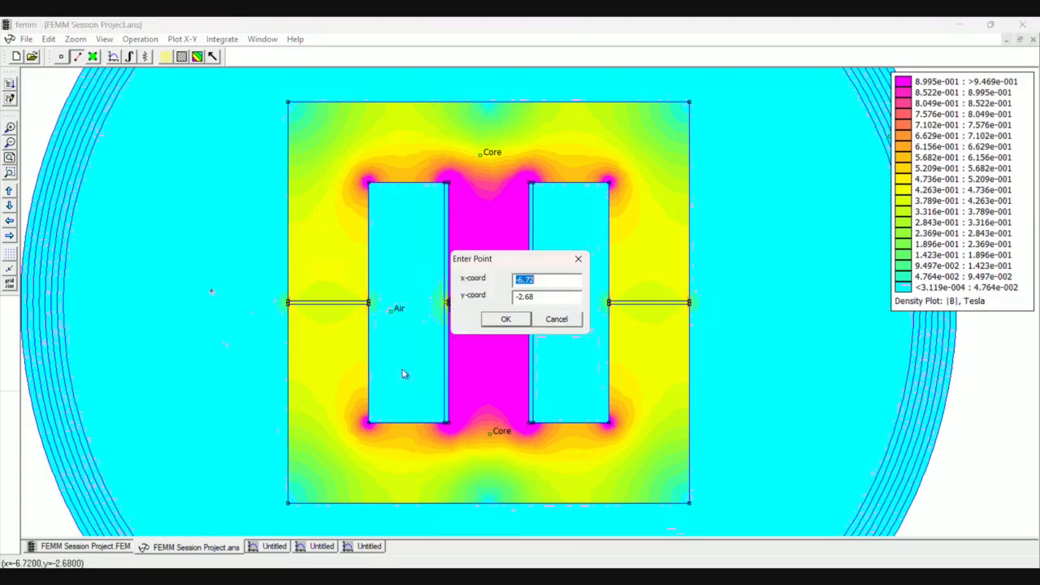
left_click(505, 318)
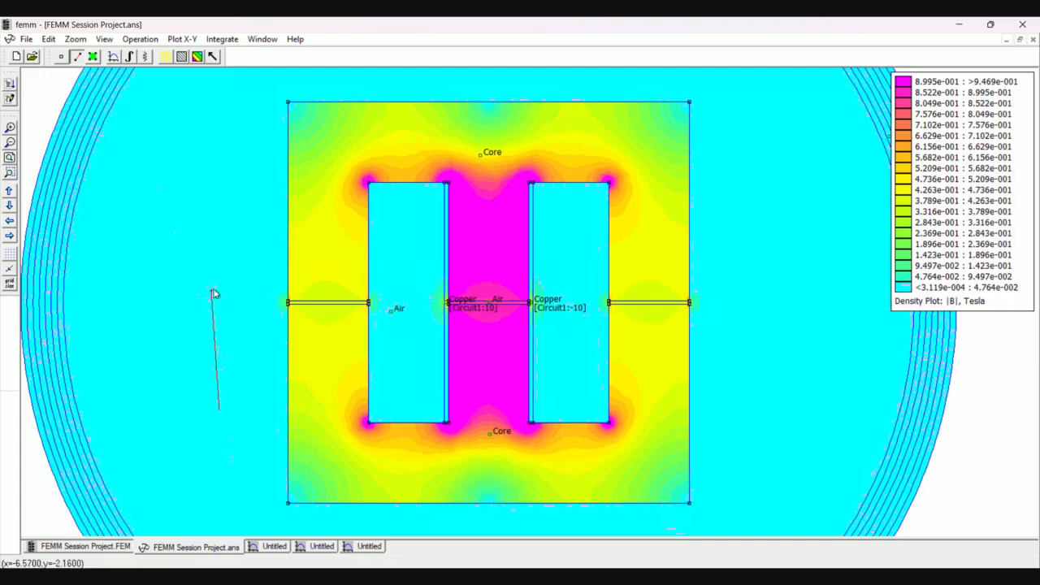
key("Escape")
Define a vertical contour down the centre limb from upper to lower yoke and plot |B| (Magnitude of flux density) along it with 1500 points.
key("Tab")
key("Return")
key("Tab")
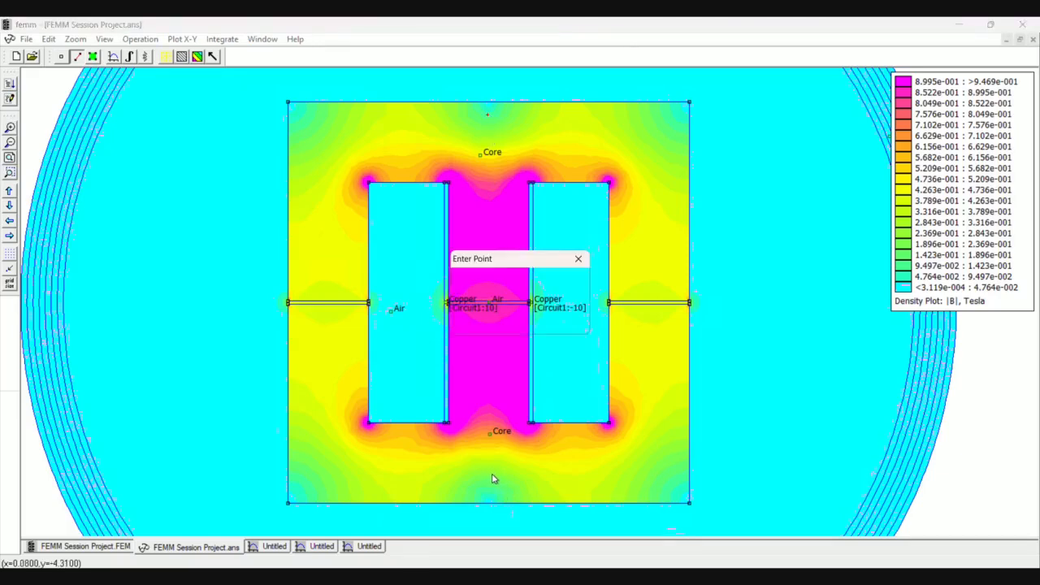
key("Return")
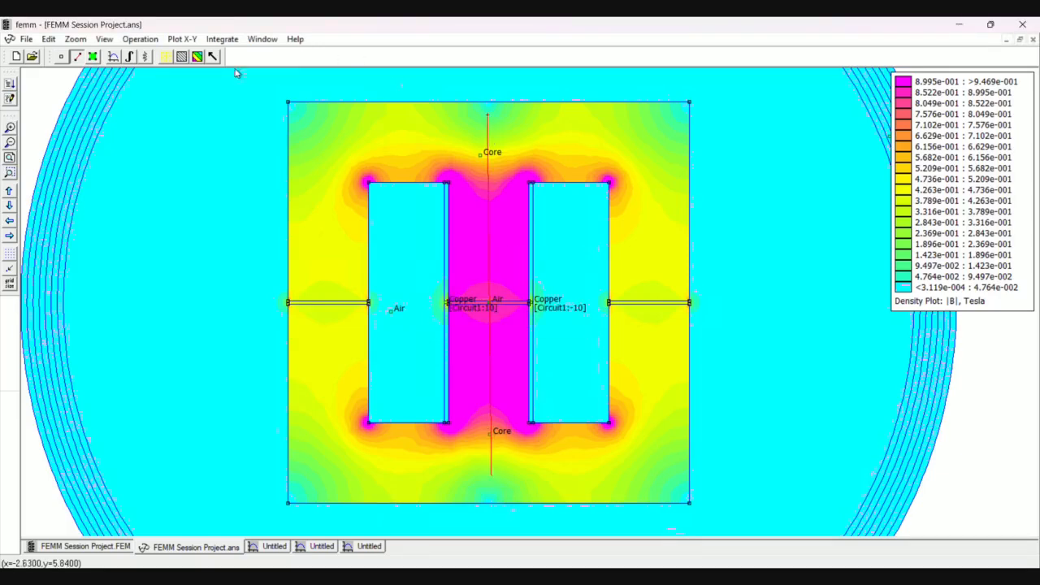
left_click(113, 56)
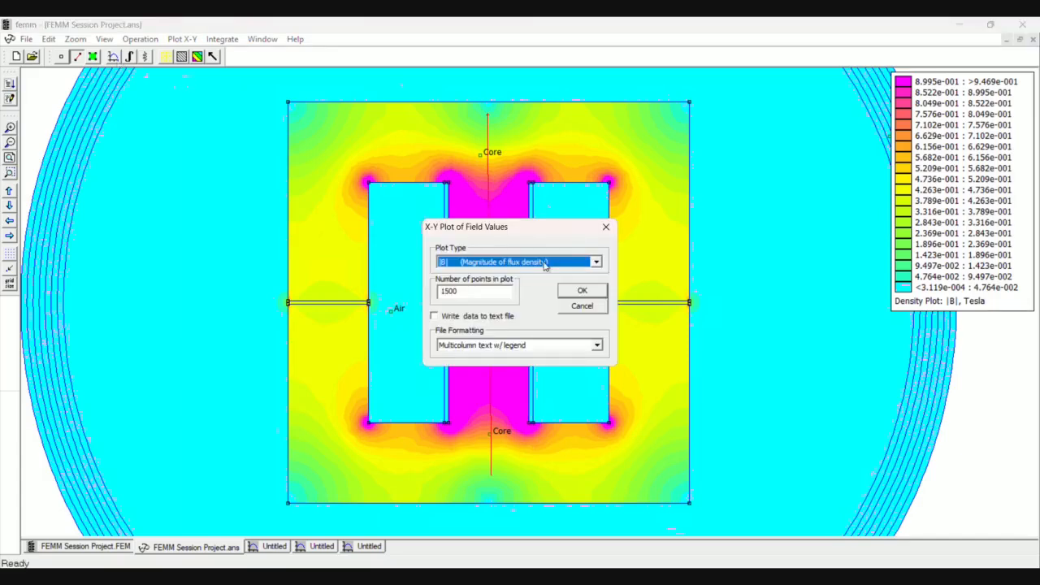
left_click(604, 289)
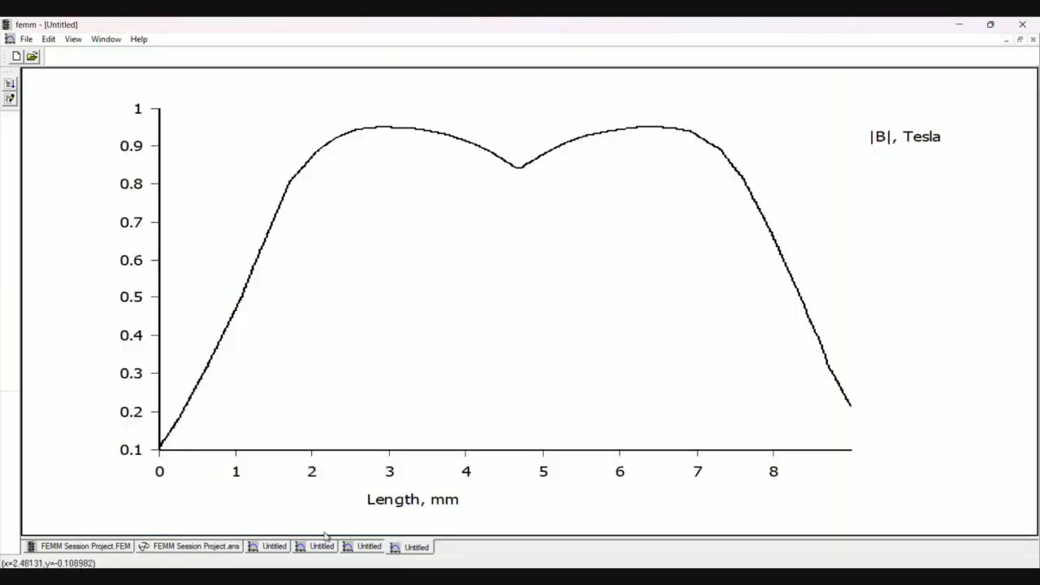
Clear the centre-limb contour from the solution and close all four untitled graphs.
left_click(209, 547)
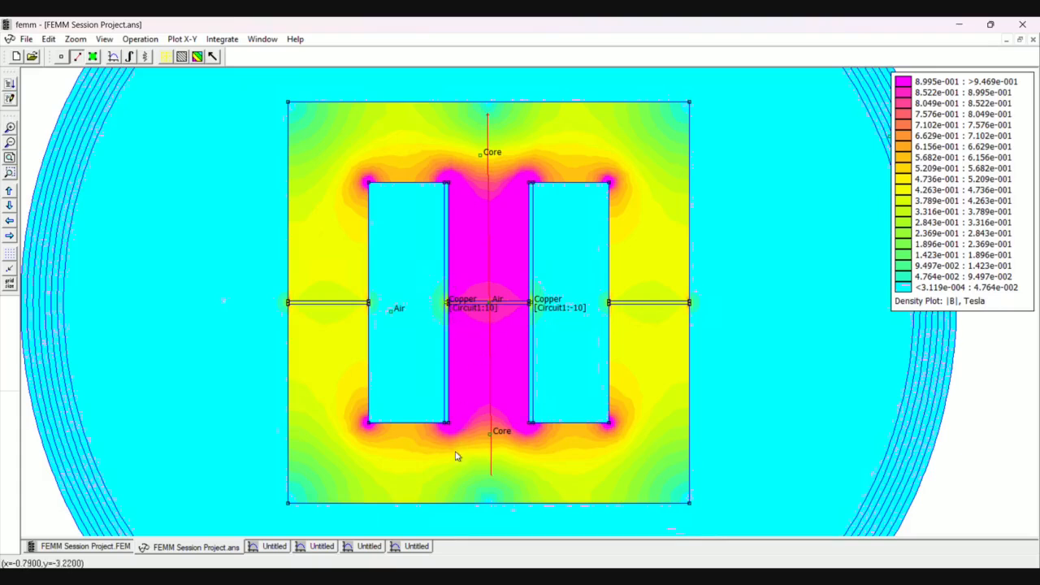
key("Escape")
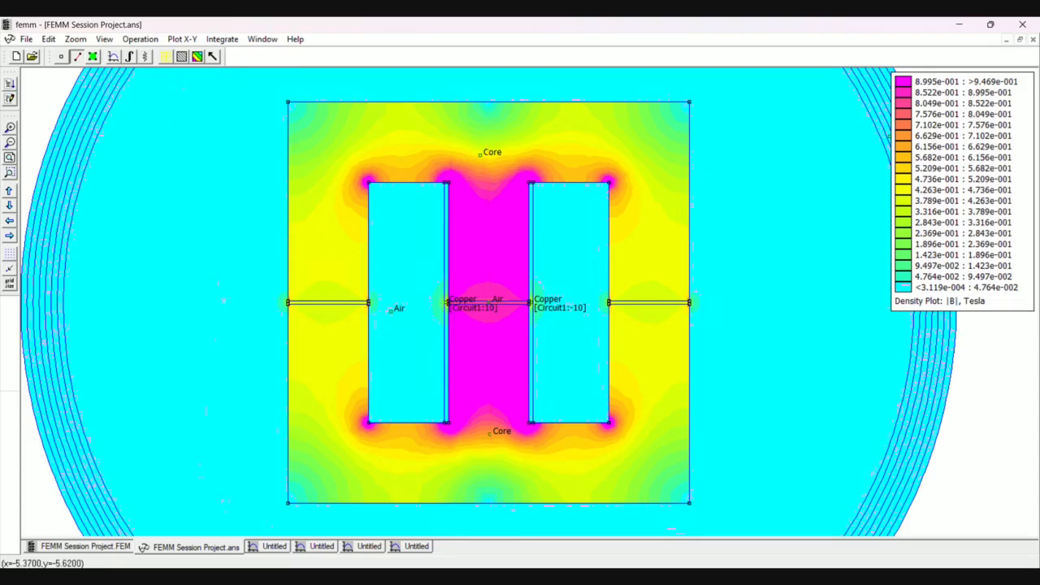
left_click(275, 549)
left_click(301, 539)
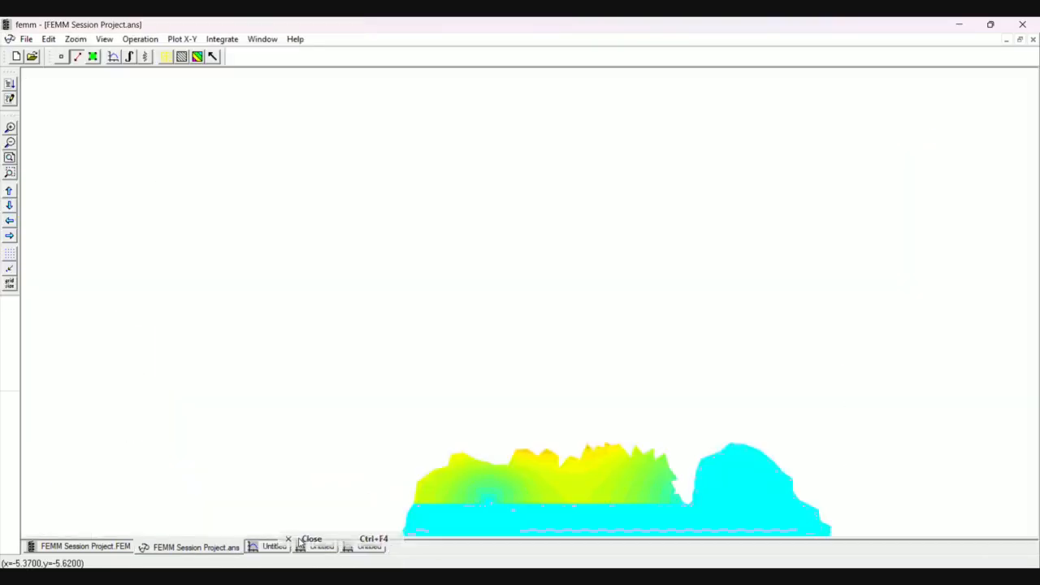
left_click(284, 547)
left_click(294, 538)
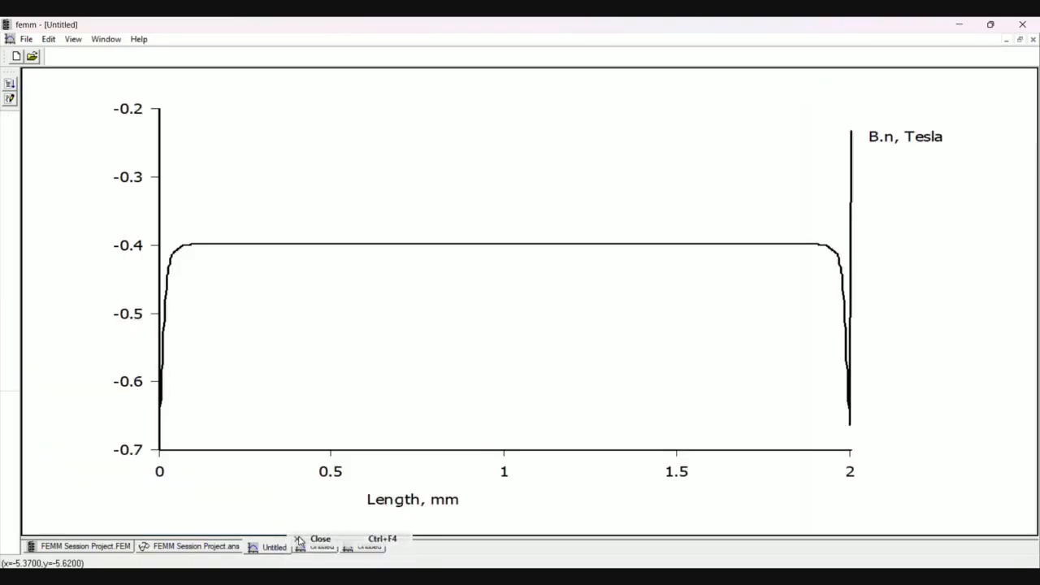
left_click(276, 546)
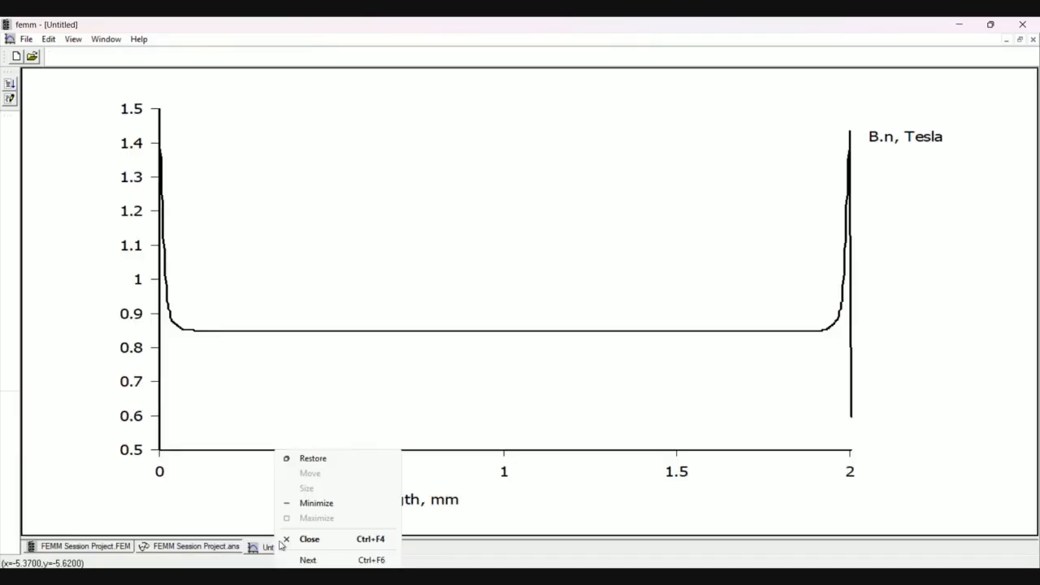
left_click(291, 538)
left_click(275, 546)
left_click(301, 539)
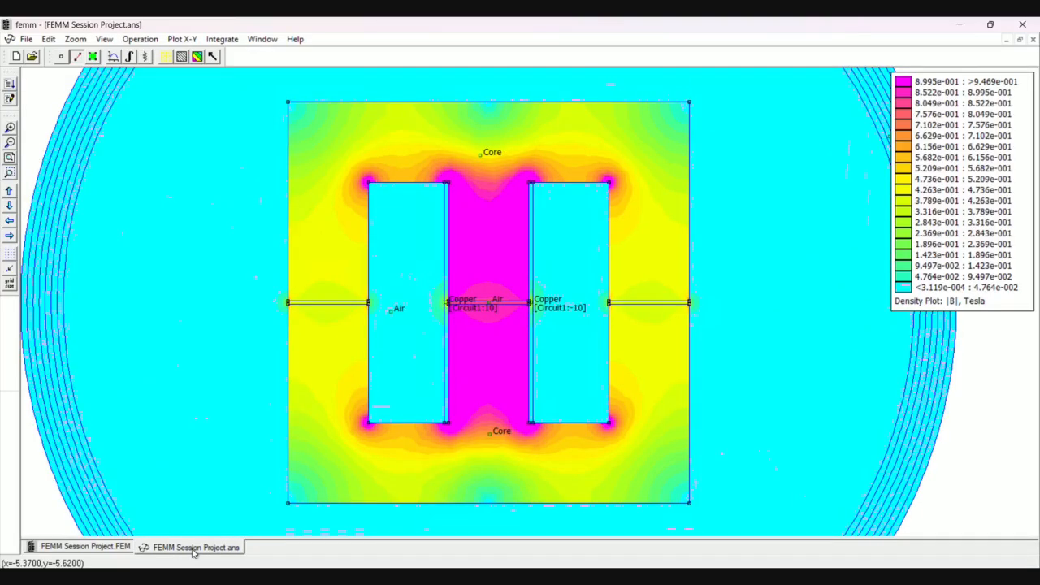
Return to the FEMM Session Project.FEM model and add US Steel Type 2-S 0.018 inch thickness from Soft Magnetic Materials to the model materials.
left_click(97, 547)
left_click(232, 39)
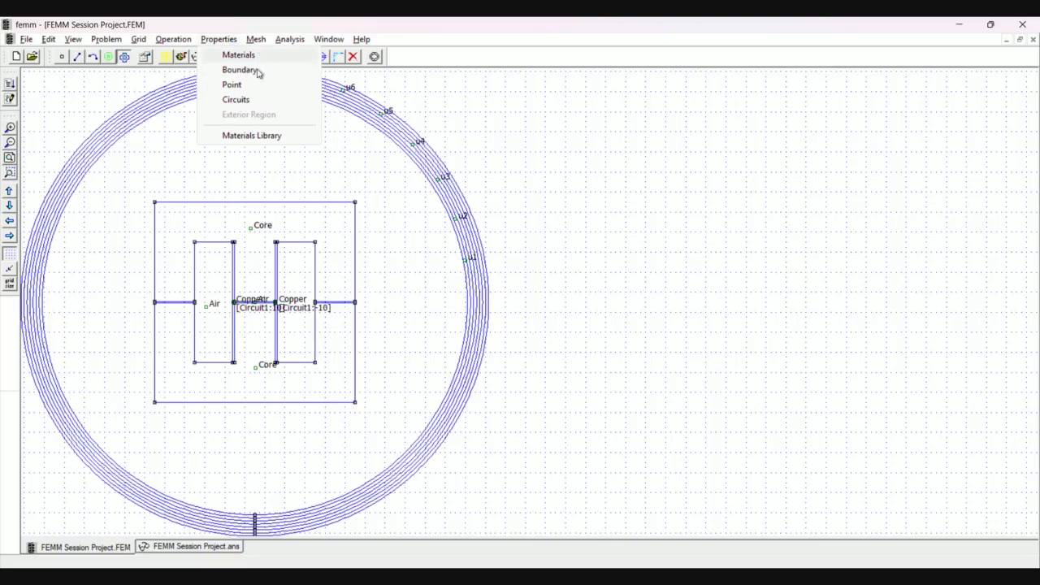
left_click(251, 135)
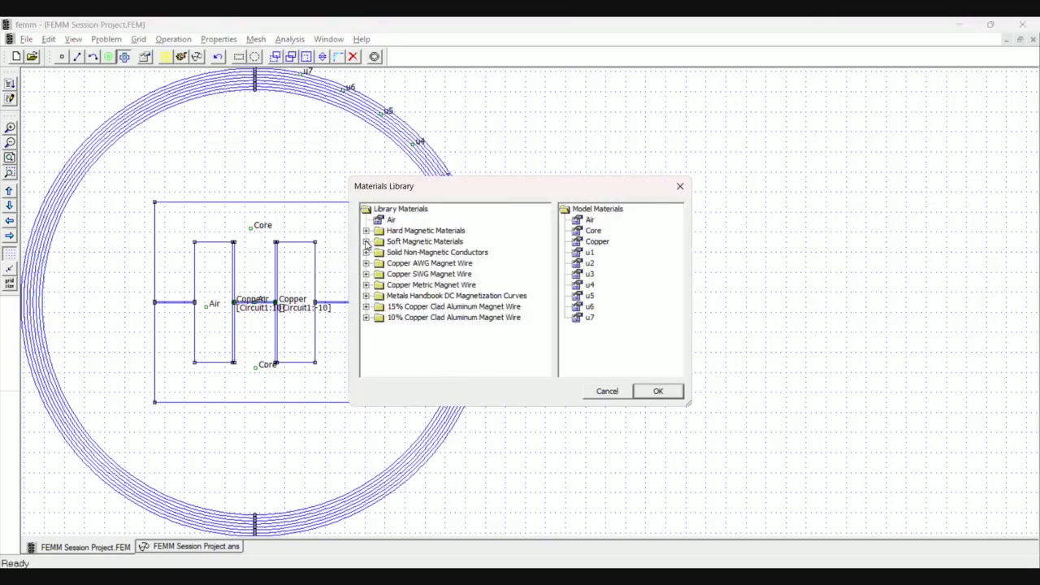
left_click(366, 241)
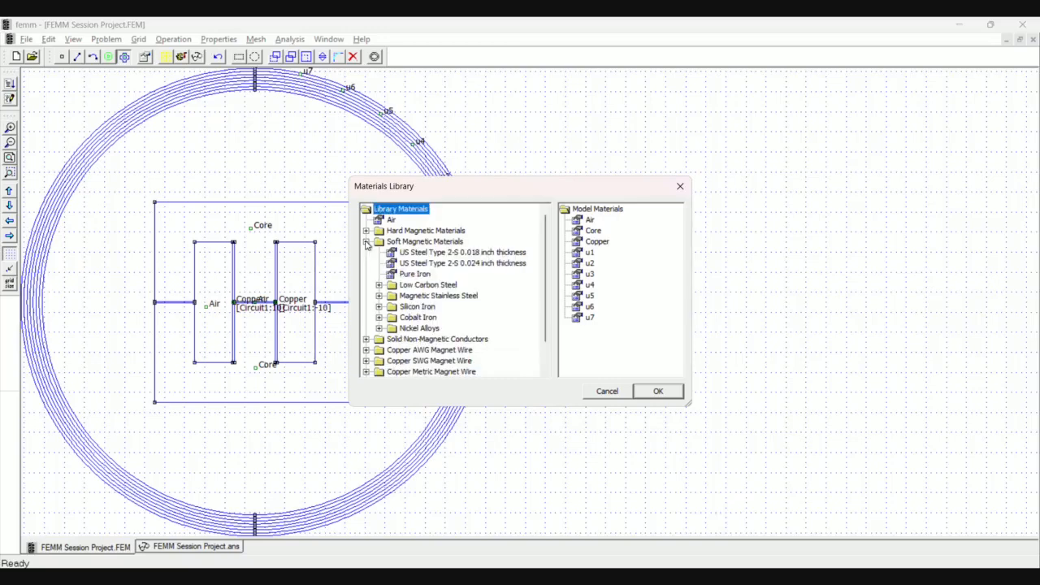
left_click(422, 254)
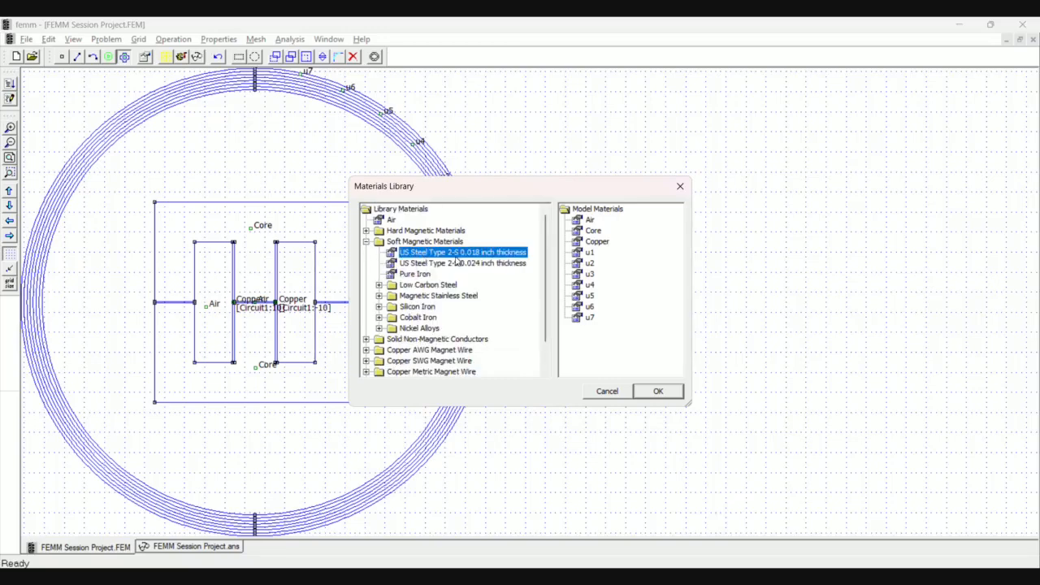
left_click_drag(457, 263, 578, 323)
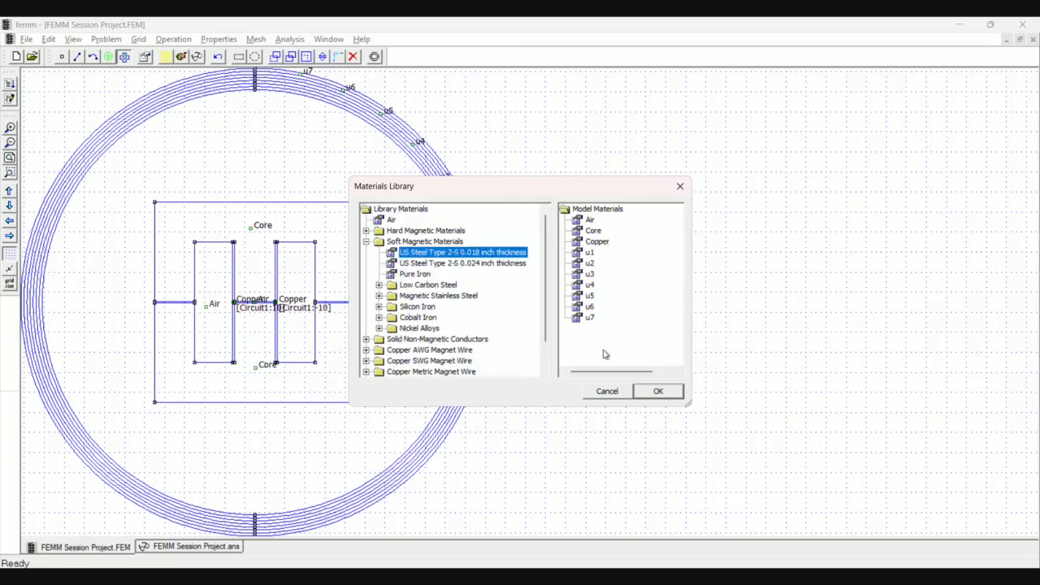
left_click(658, 392)
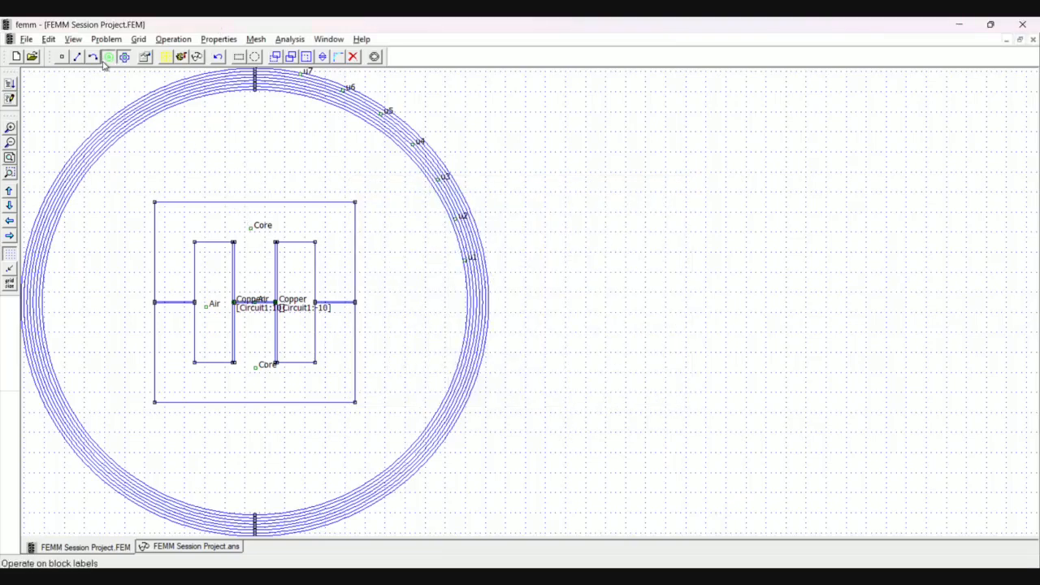
Assign US Steel Type 2-S 0.018 inch thickness as the block type of both Core block labels.
left_click(254, 235)
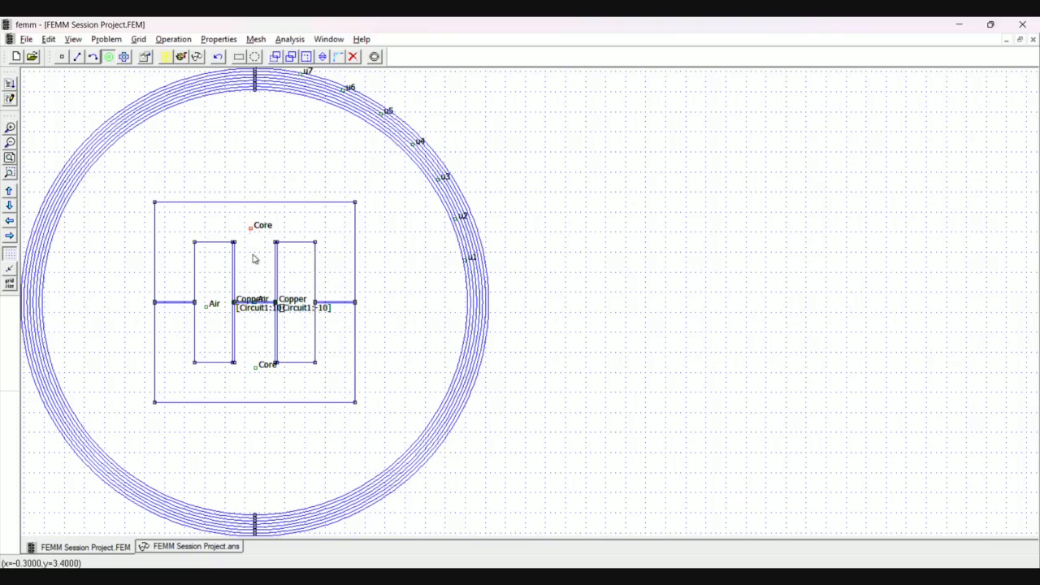
right_click(254, 365)
key("space")
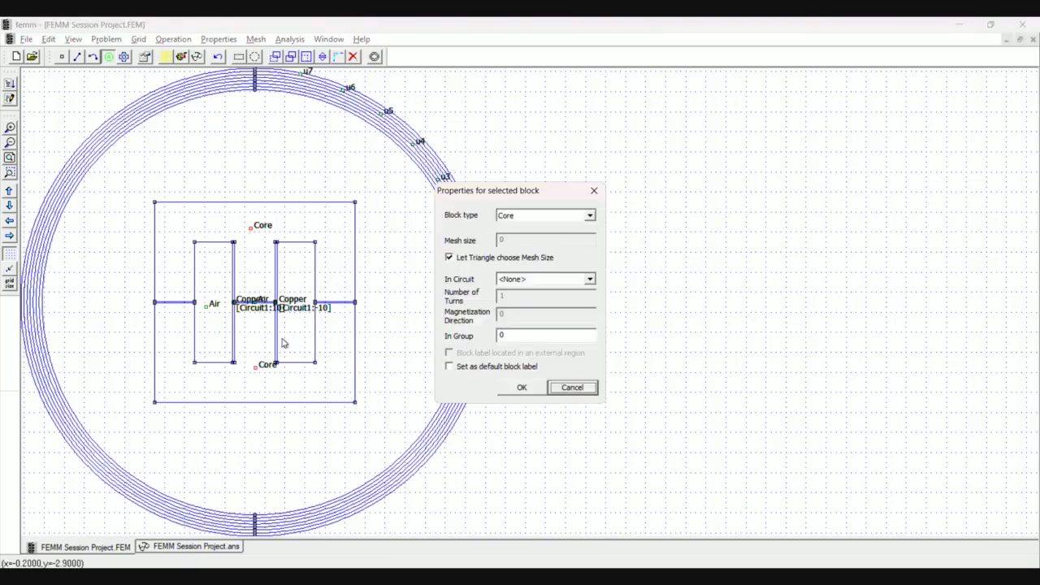
left_click(552, 215)
scroll(515, 247, "down", 1)
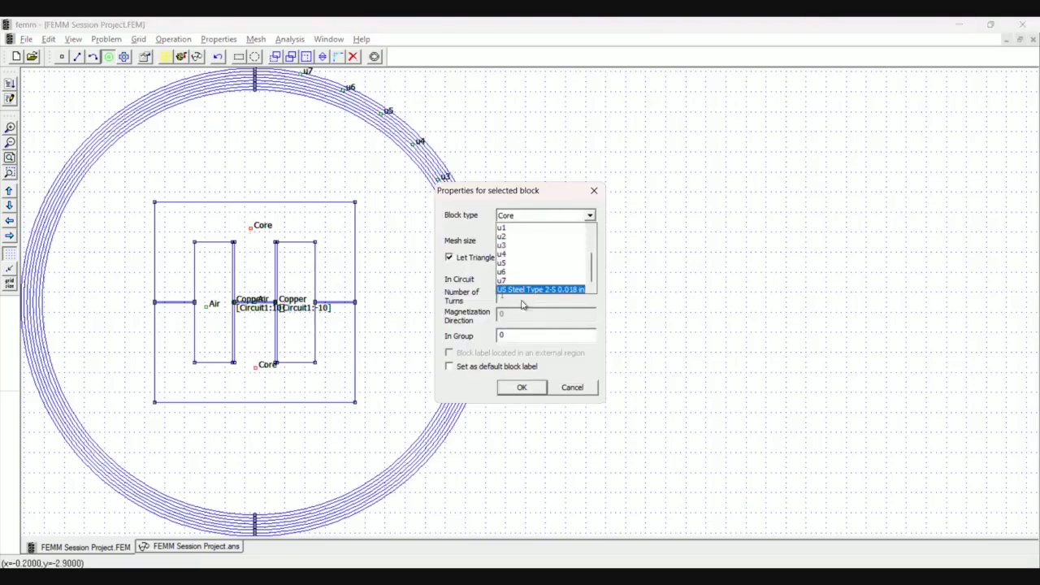
left_click(540, 290)
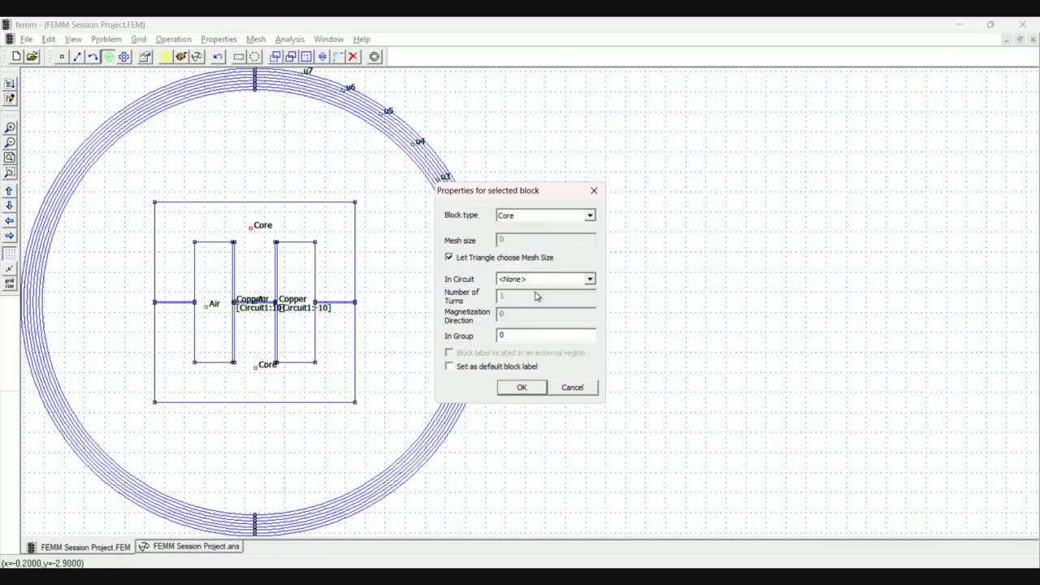
left_click(521, 388)
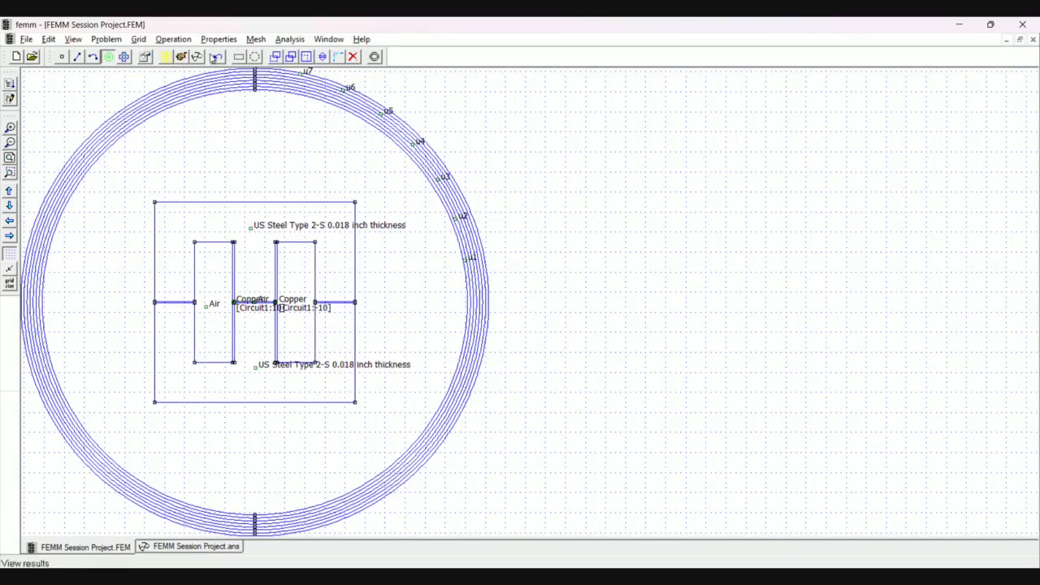
Plot the B-H curve of US Steel Type 2-S 0.018 inch thickness from its material definition.
left_click(220, 39)
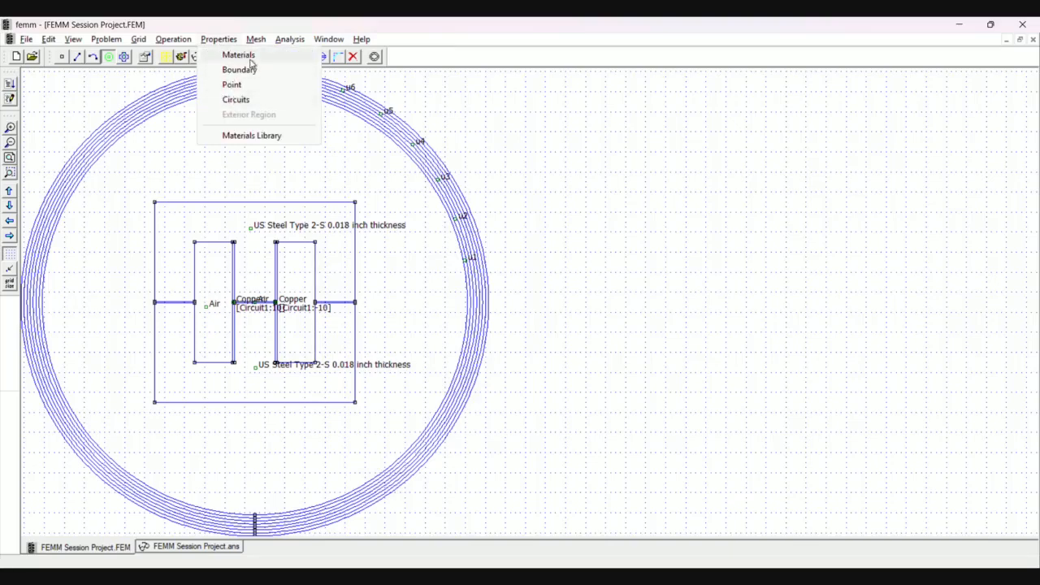
left_click(244, 57)
left_click(474, 277)
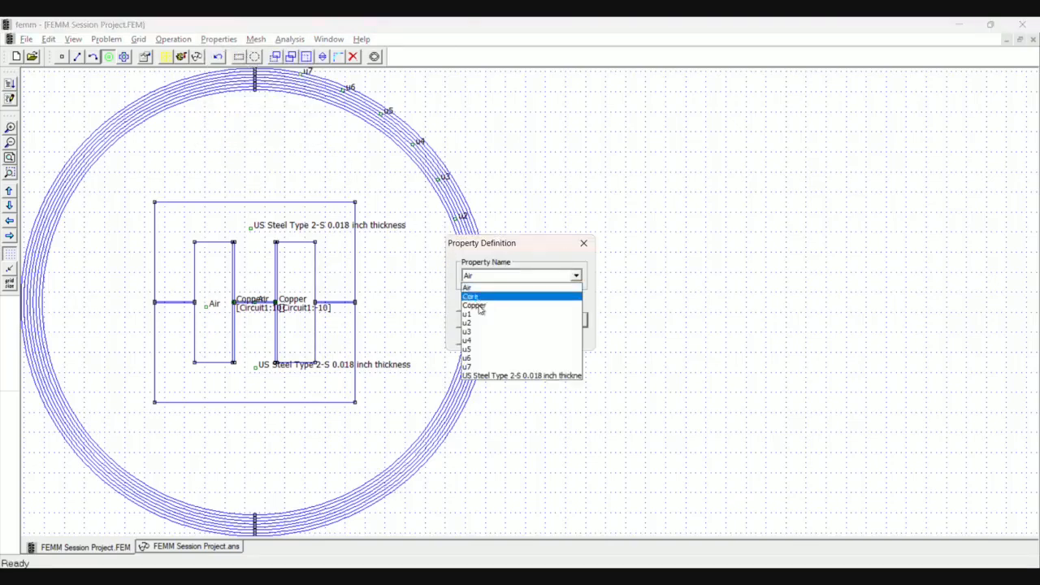
left_click(488, 376)
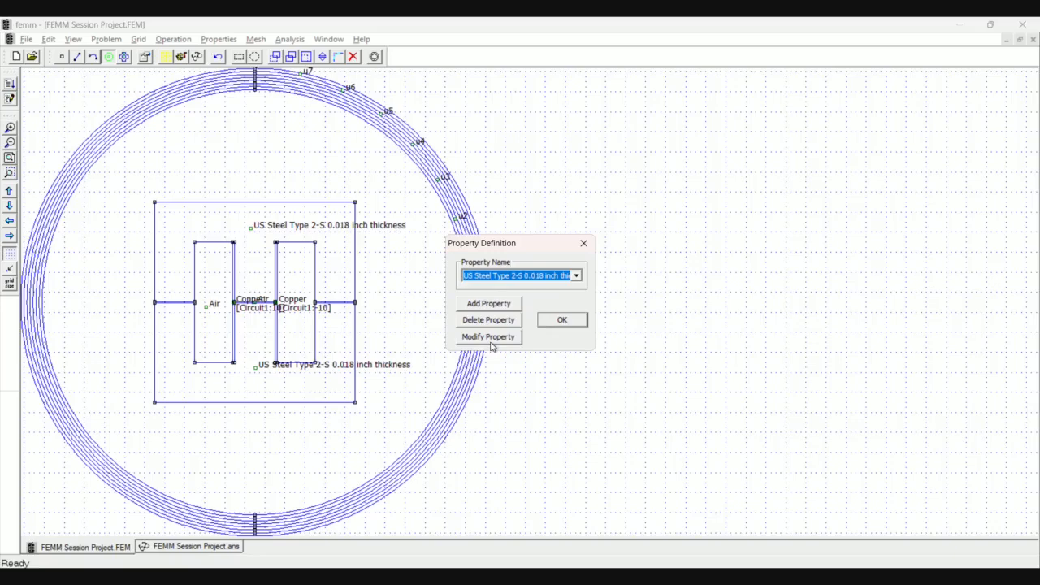
left_click(489, 342)
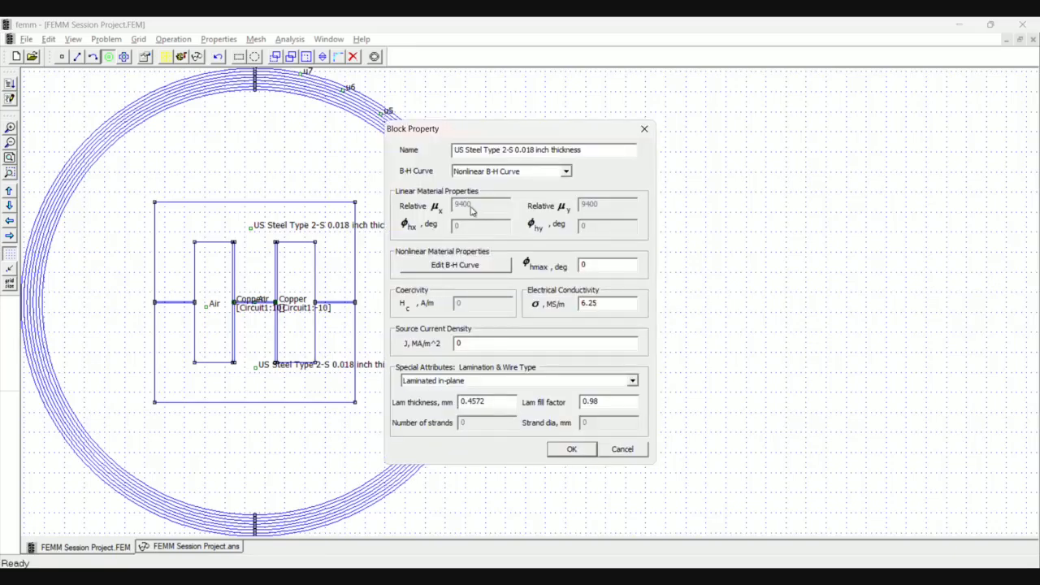
left_click(477, 265)
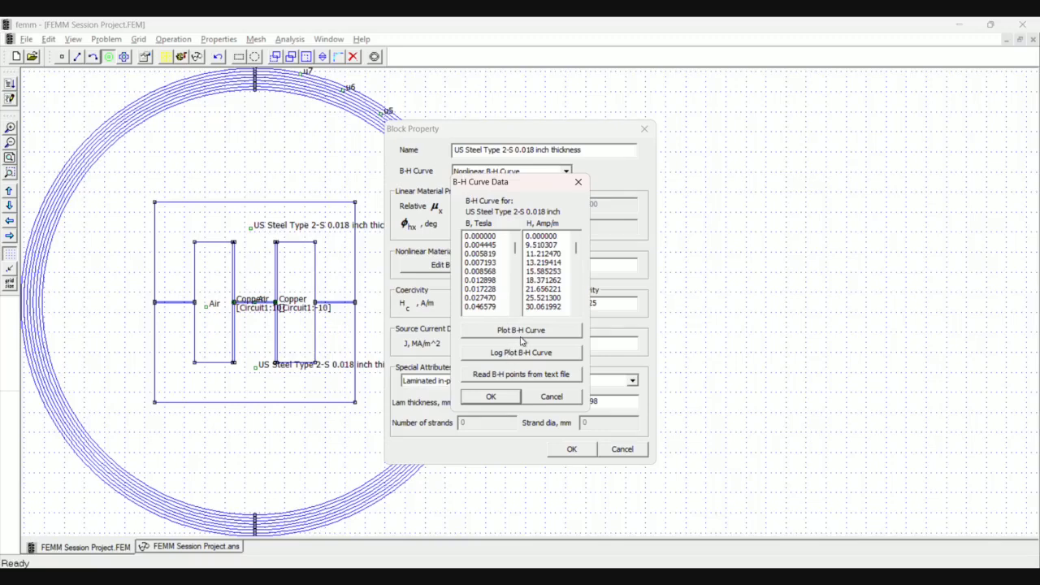
left_click(522, 333)
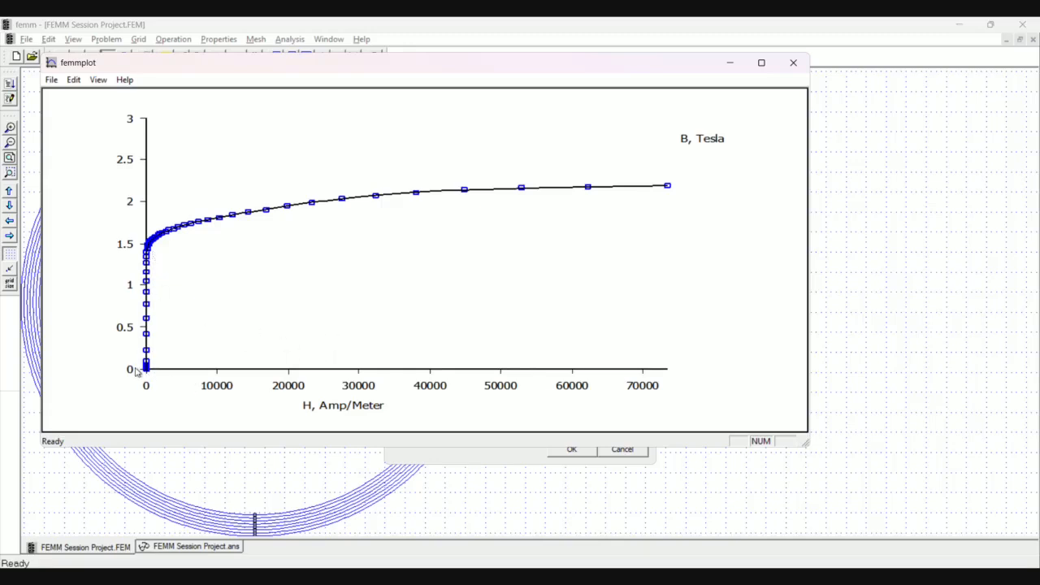
Close the B-H curve plot and dismiss the steel's curve data and material definition without changes.
left_click(73, 83)
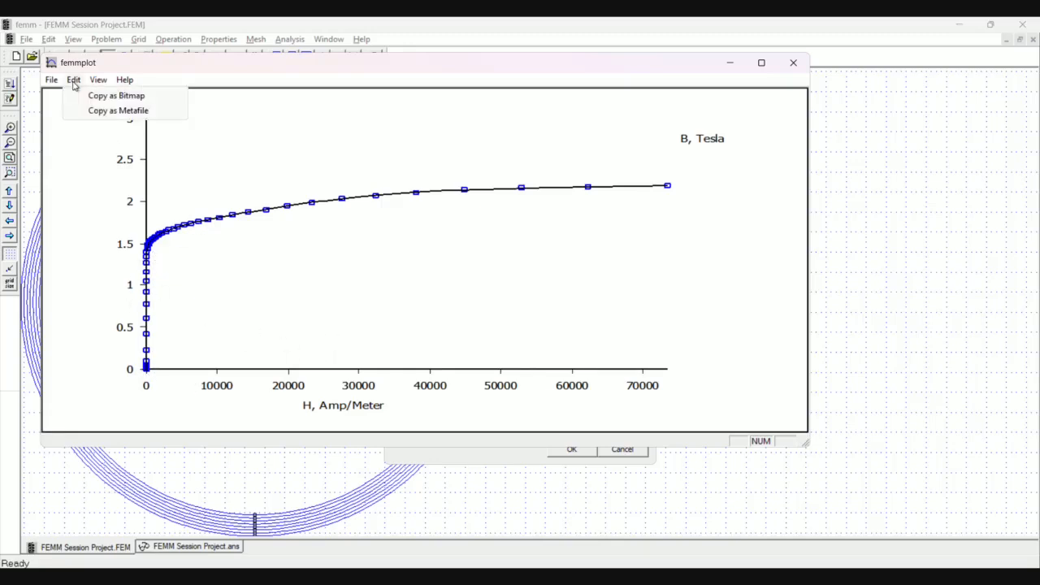
mouse_move(59, 85)
mouse_move(105, 83)
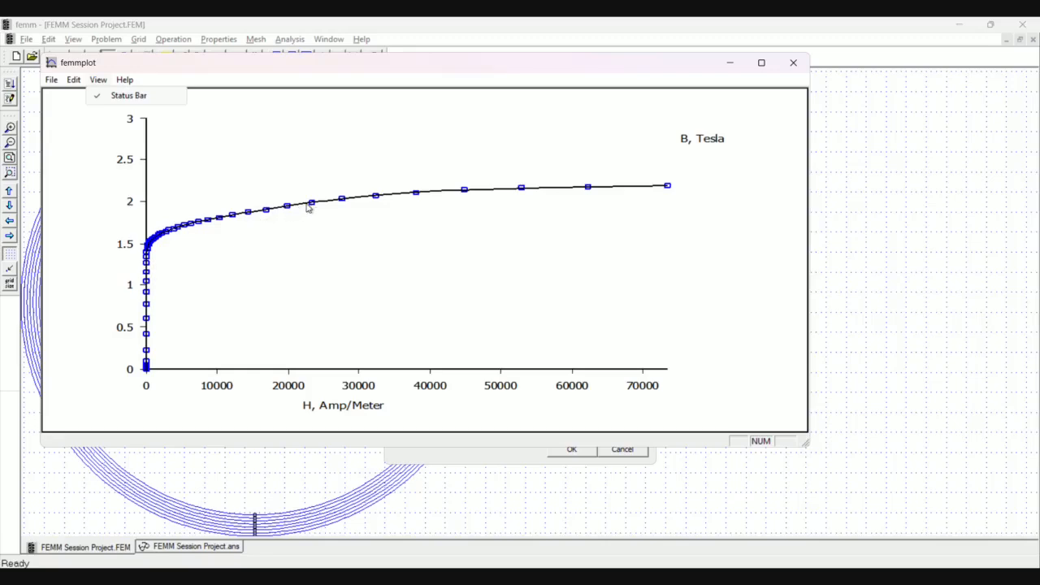
left_click(799, 66)
left_click(796, 65)
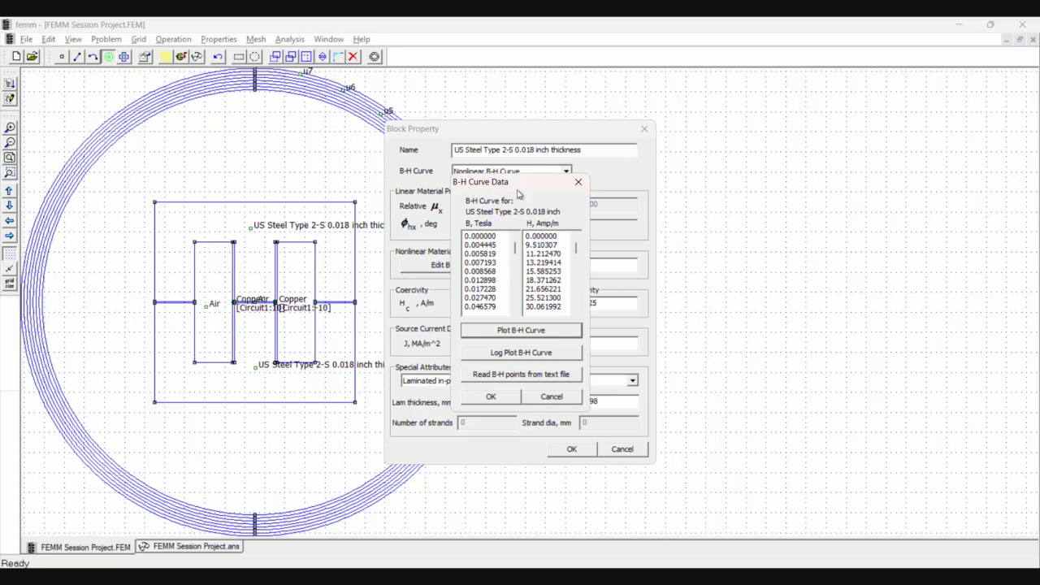
left_click(578, 181)
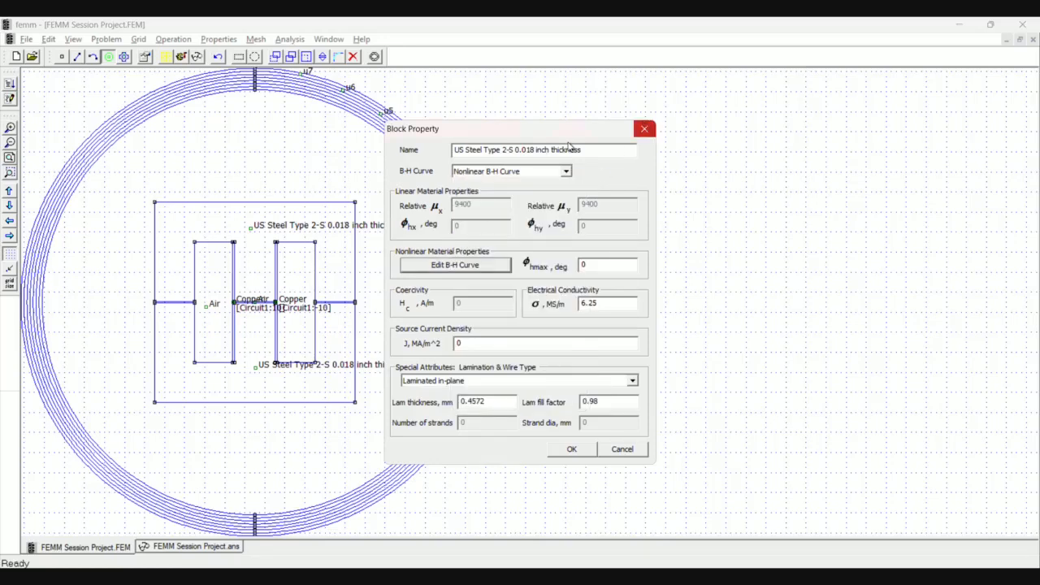
left_click(644, 129)
left_click(582, 242)
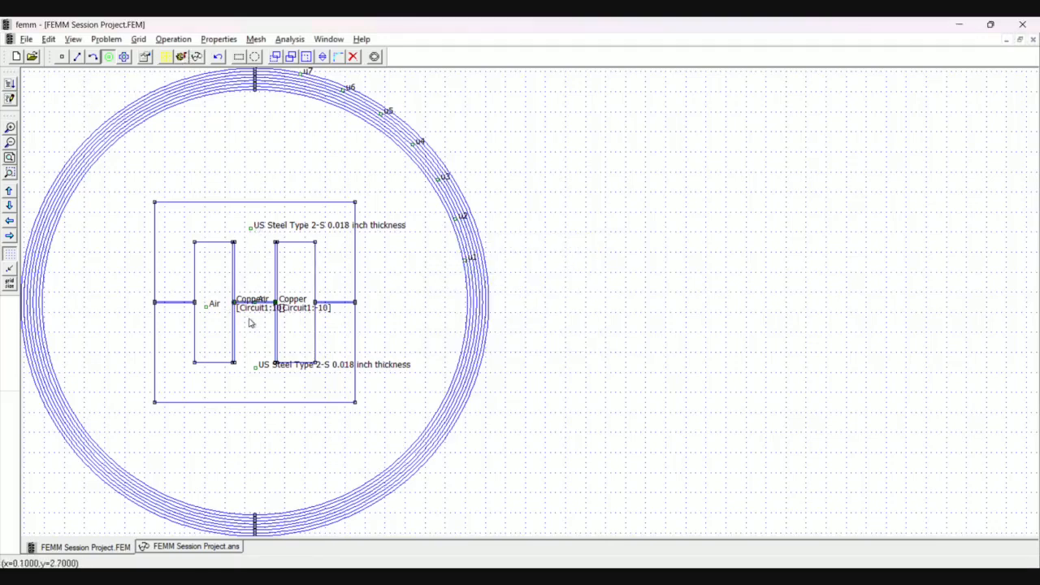
Set the current of Circuit1 to 20 A.
left_click(218, 39)
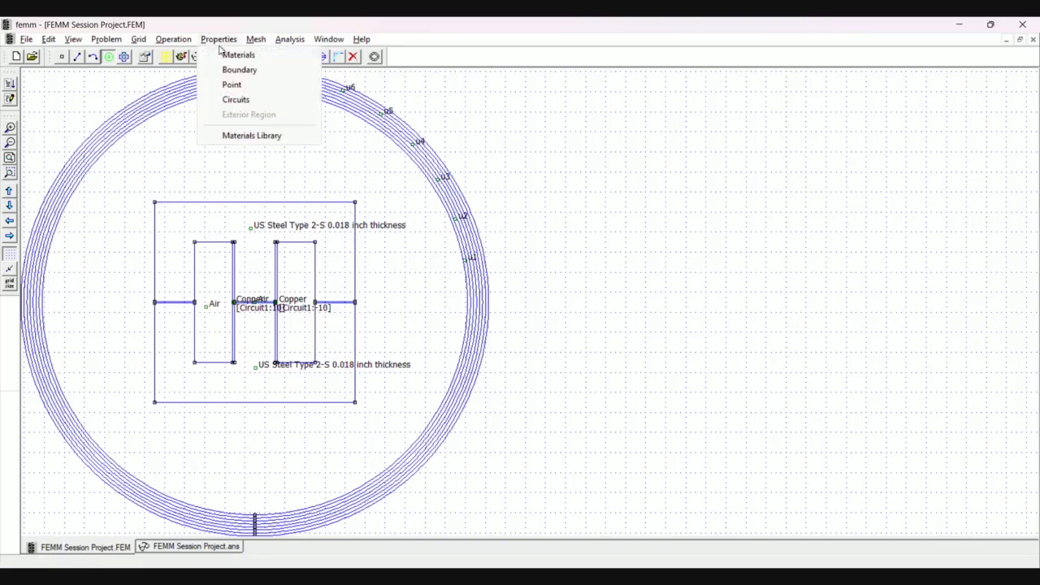
left_click(235, 101)
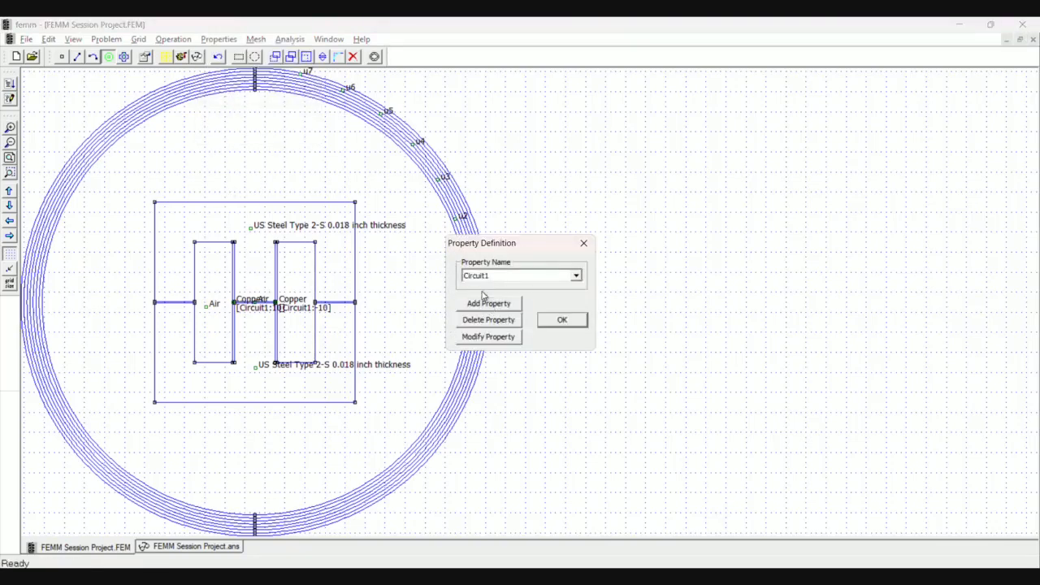
left_click(488, 340)
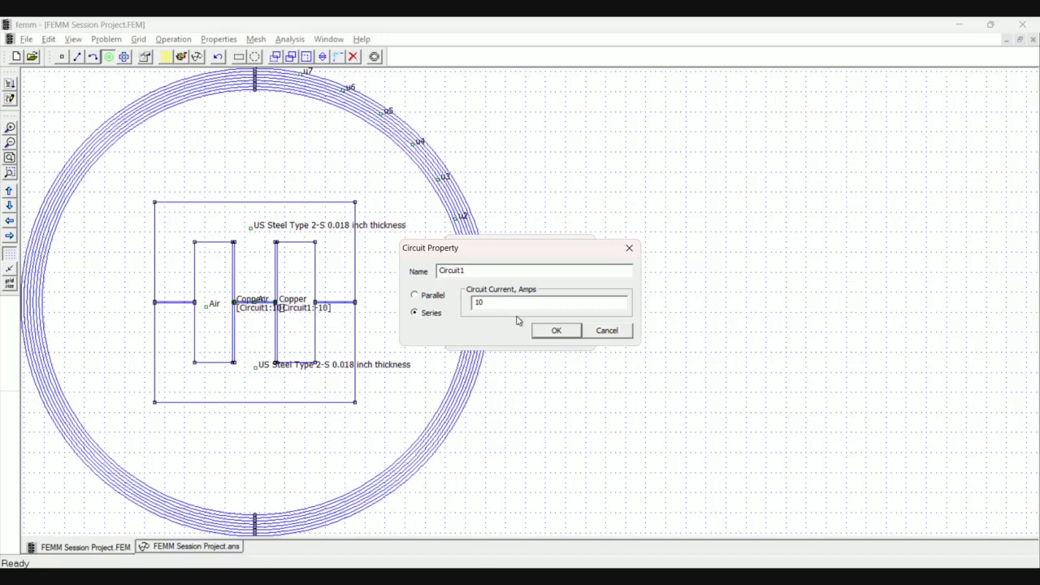
left_click_drag(494, 302, 435, 300)
left_click(549, 335)
left_click(561, 321)
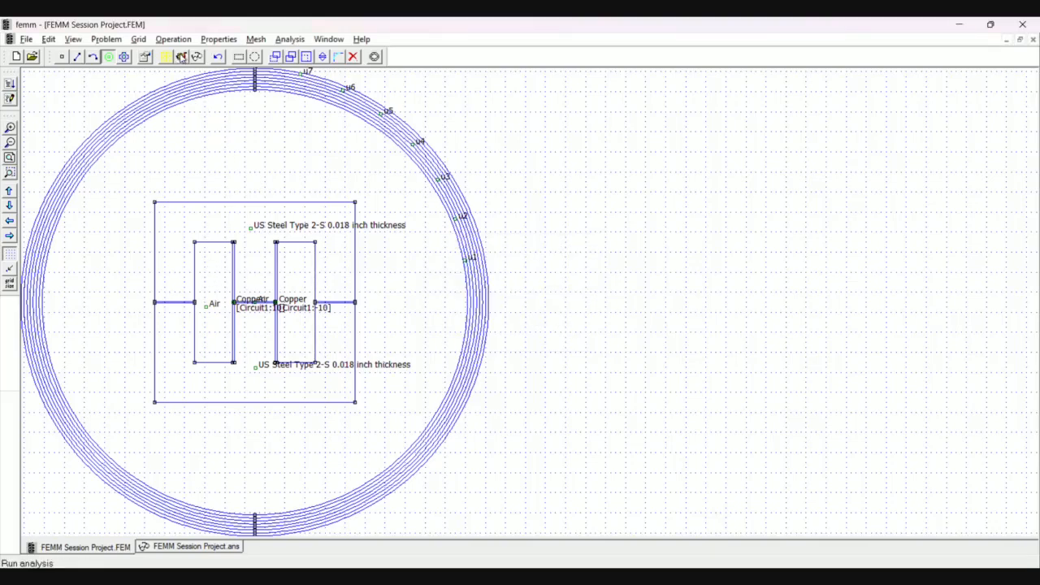
Run the analysis, load its solution and show the output window for point values.
left_click(181, 56)
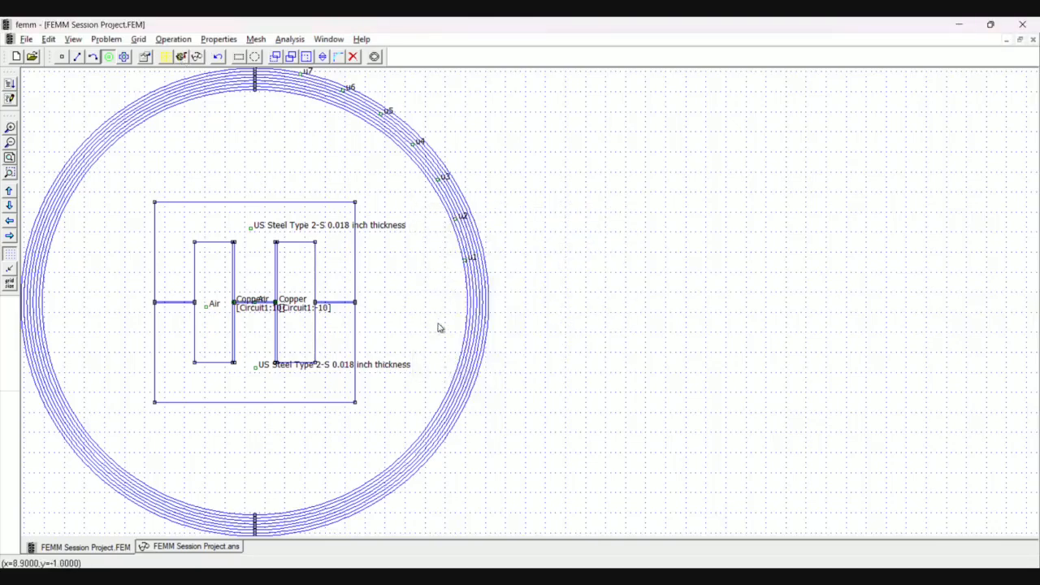
left_click(198, 60)
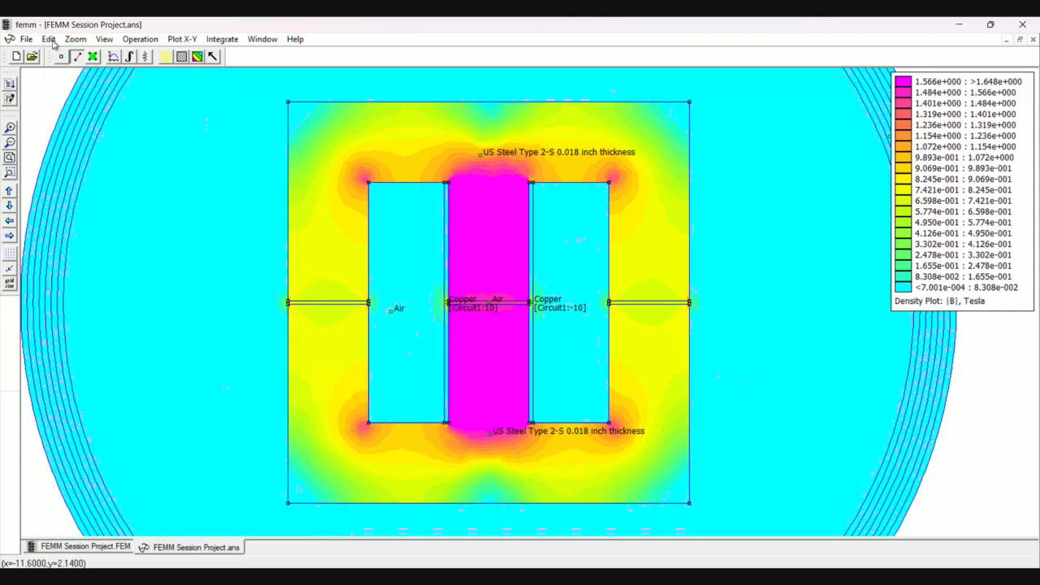
left_click(104, 39)
left_click(145, 293)
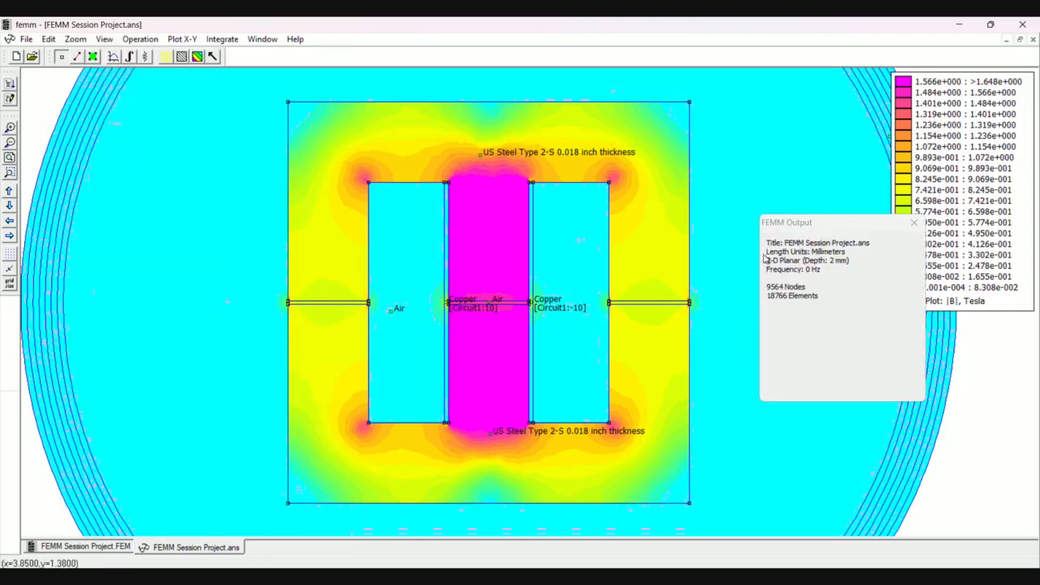
Probe the point field values in the centre limb, outer limb, upper yoke and centre air gap, and close the output window.
left_click(495, 227)
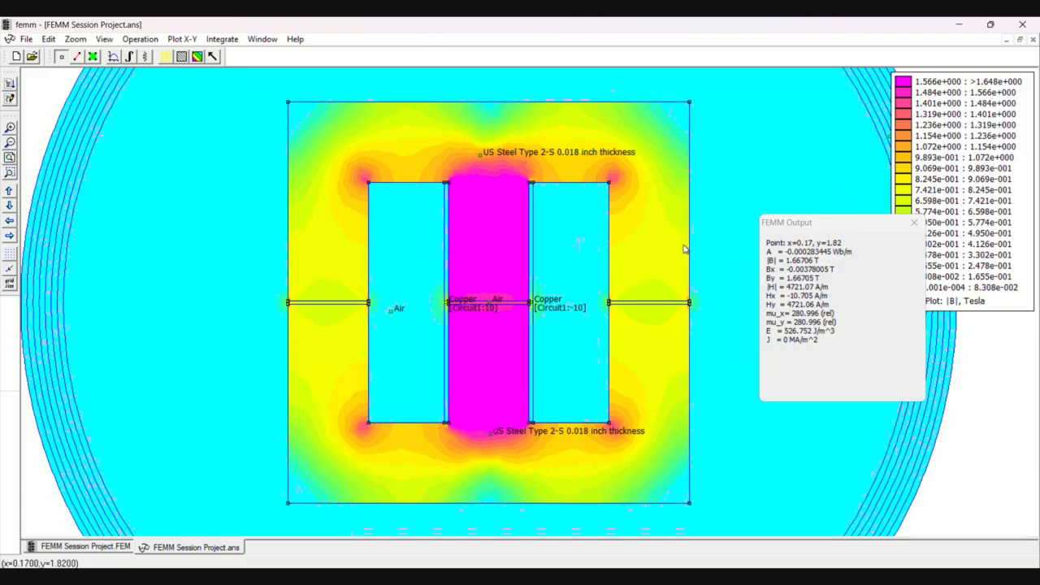
left_click(654, 238)
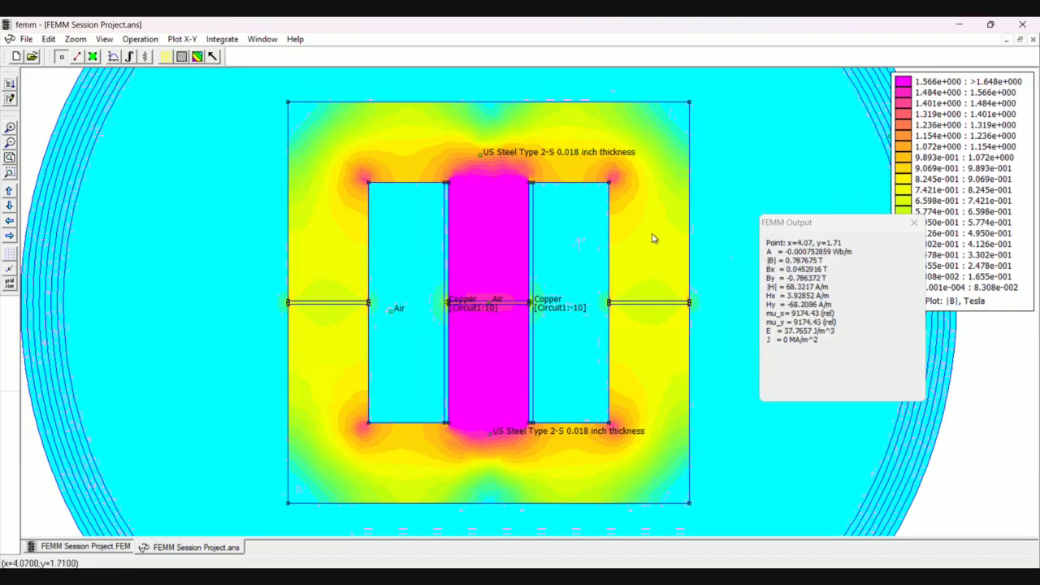
left_click(521, 230)
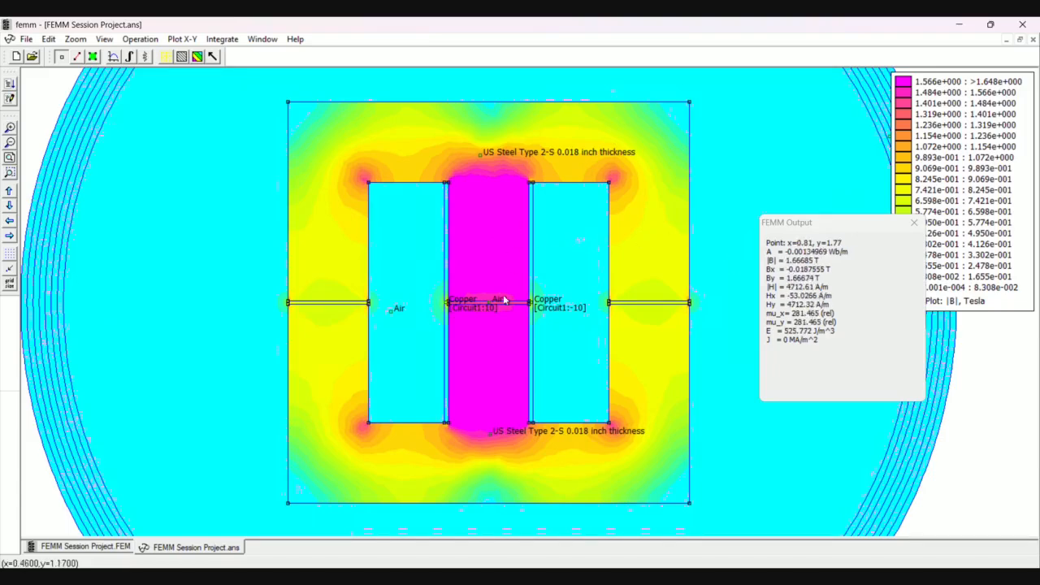
left_click(491, 362)
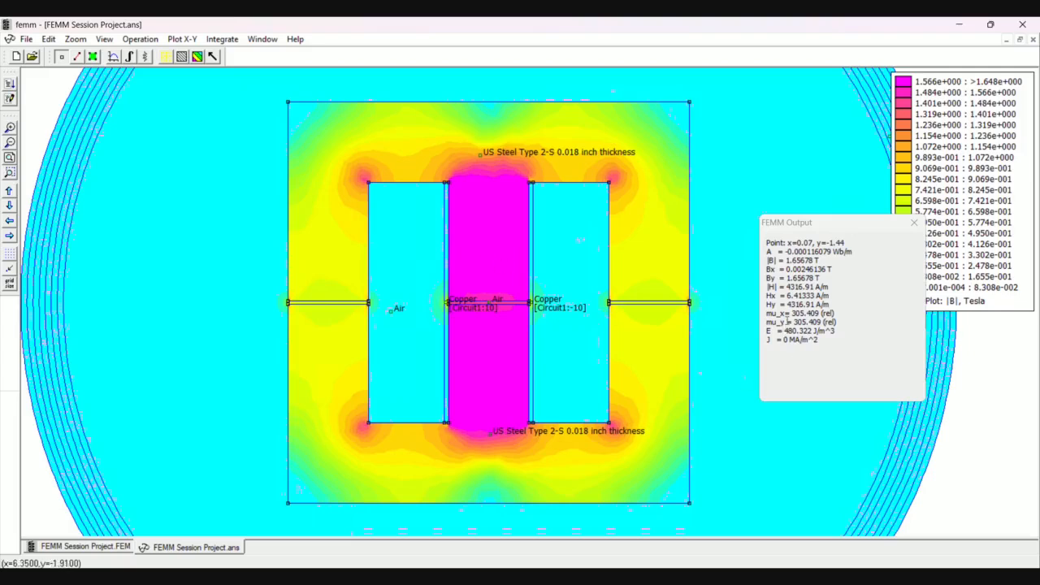
left_click(482, 262)
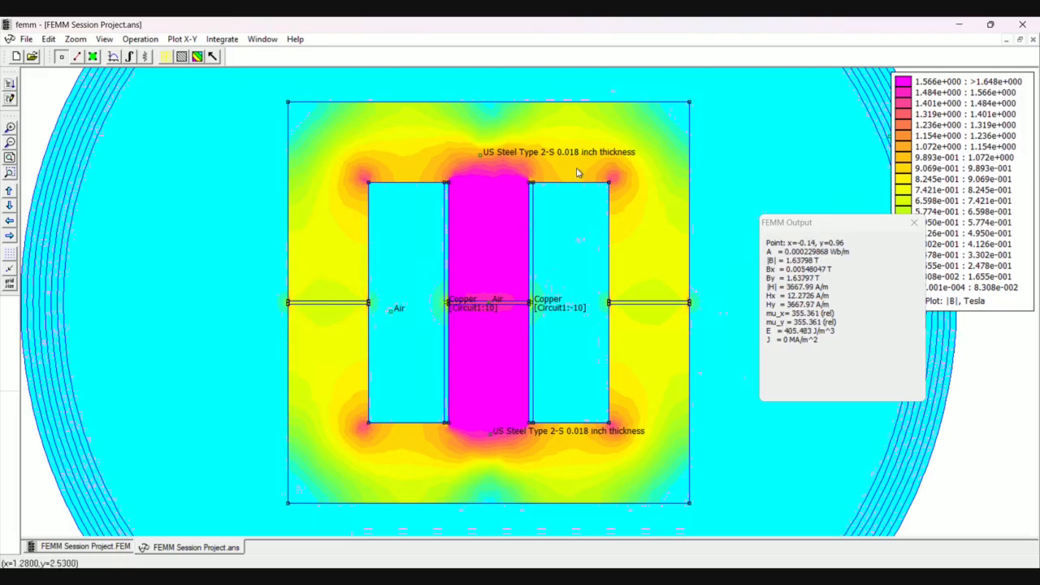
left_click(615, 152)
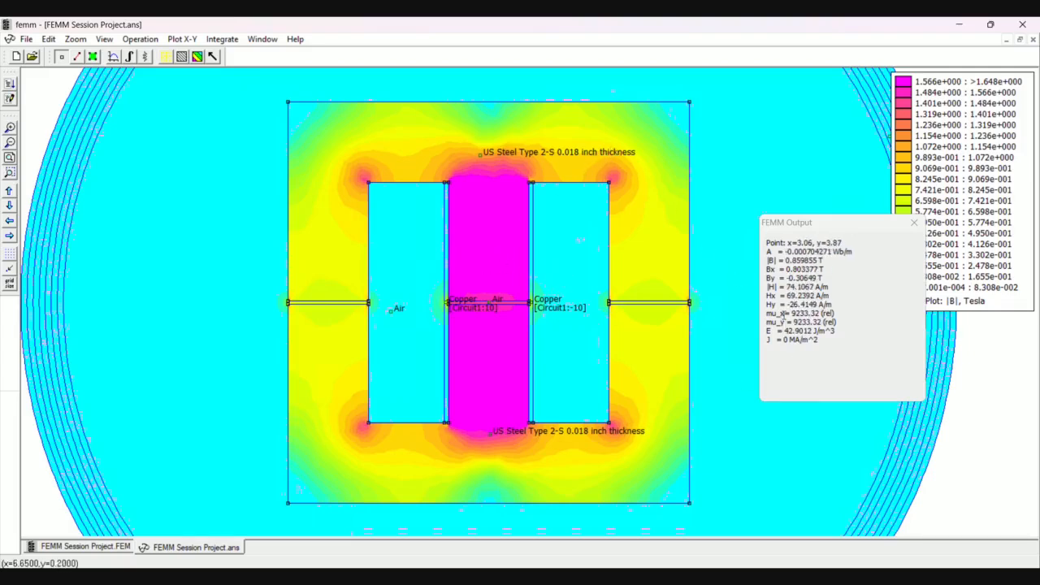
left_click(483, 205)
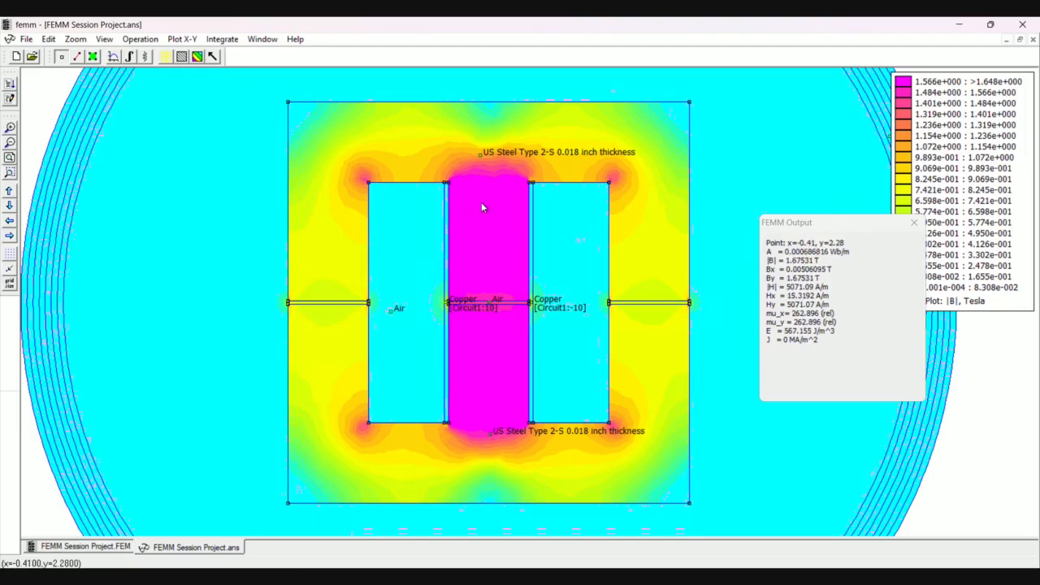
left_click(496, 193)
left_click(497, 188)
left_click(501, 257)
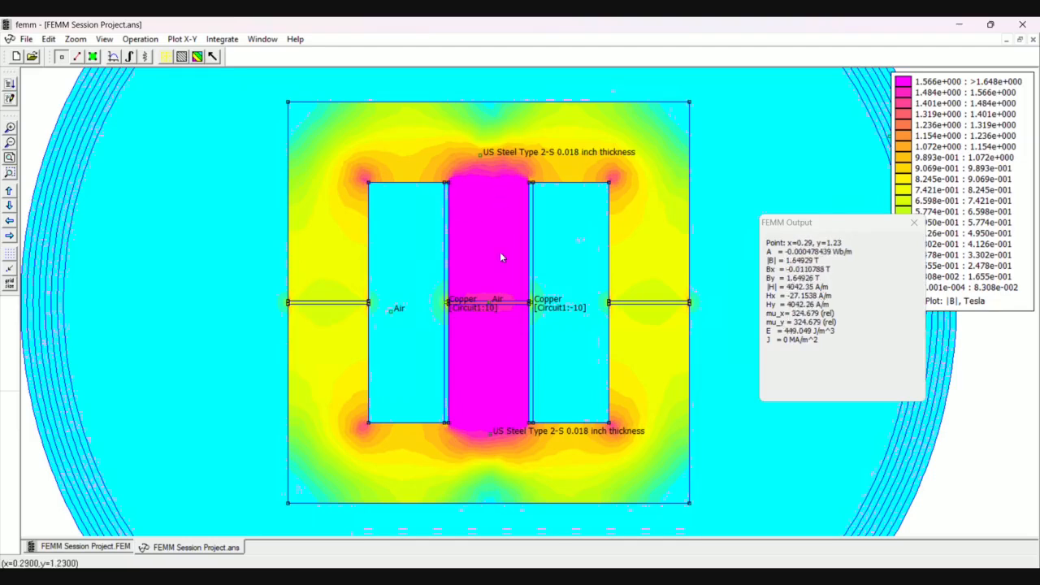
left_click(501, 404)
left_click(491, 302)
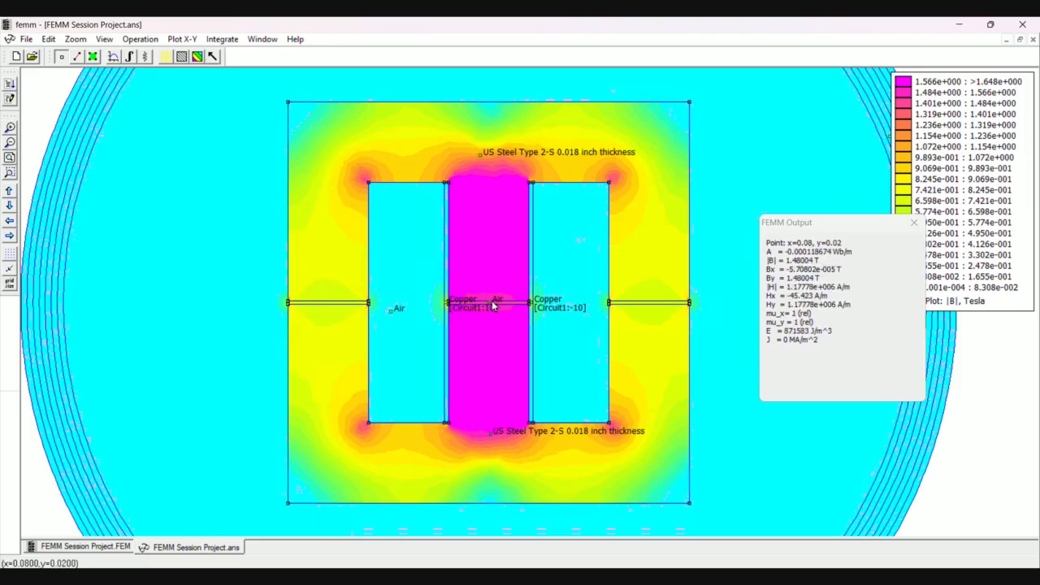
left_click(486, 219)
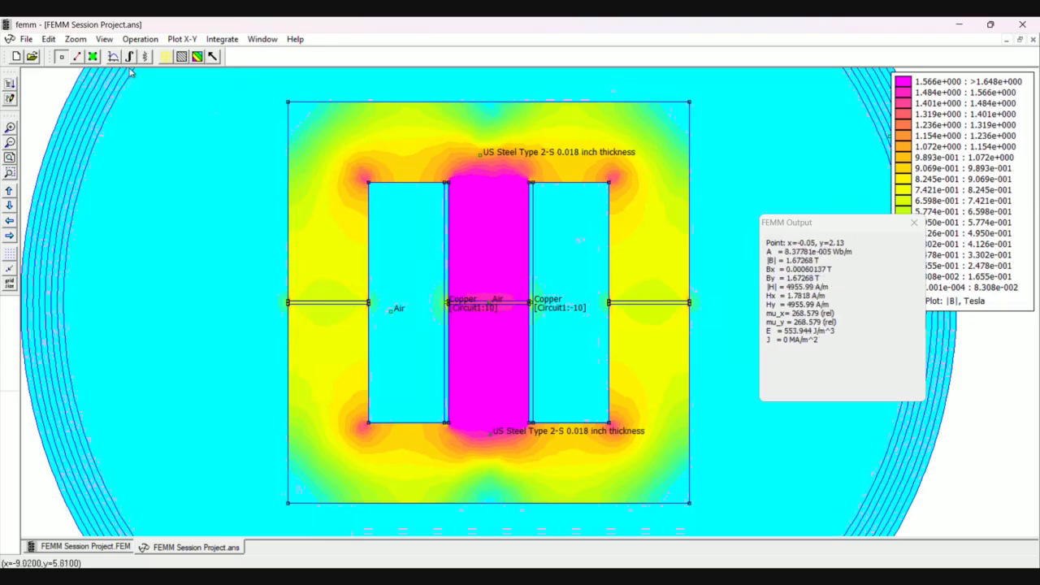
left_click(913, 221)
Return to the FEMM Session Project.FEM model and set the current of Circuit1 to 30 A.
left_click(114, 546)
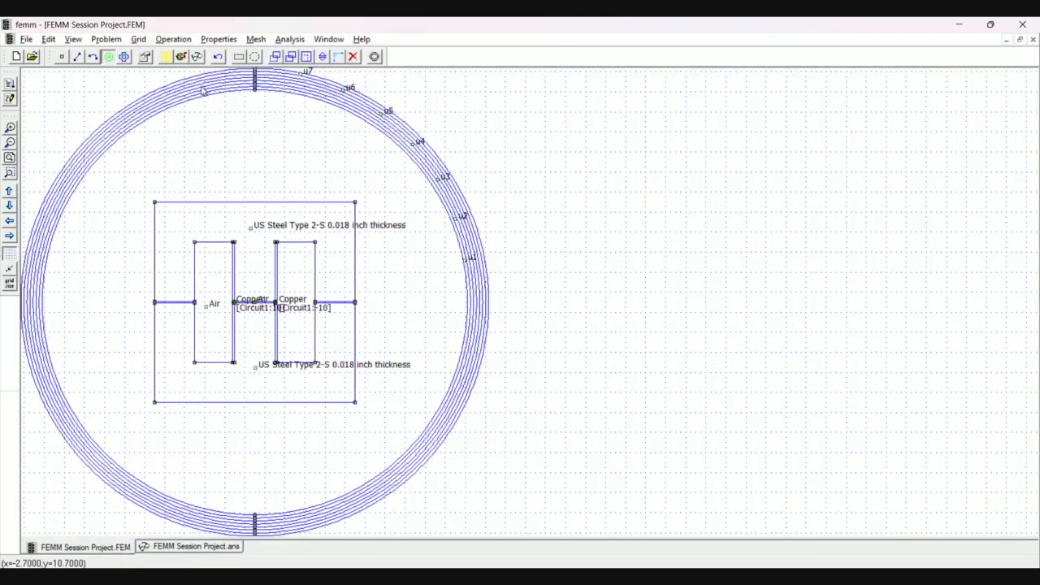
left_click(219, 39)
left_click(234, 100)
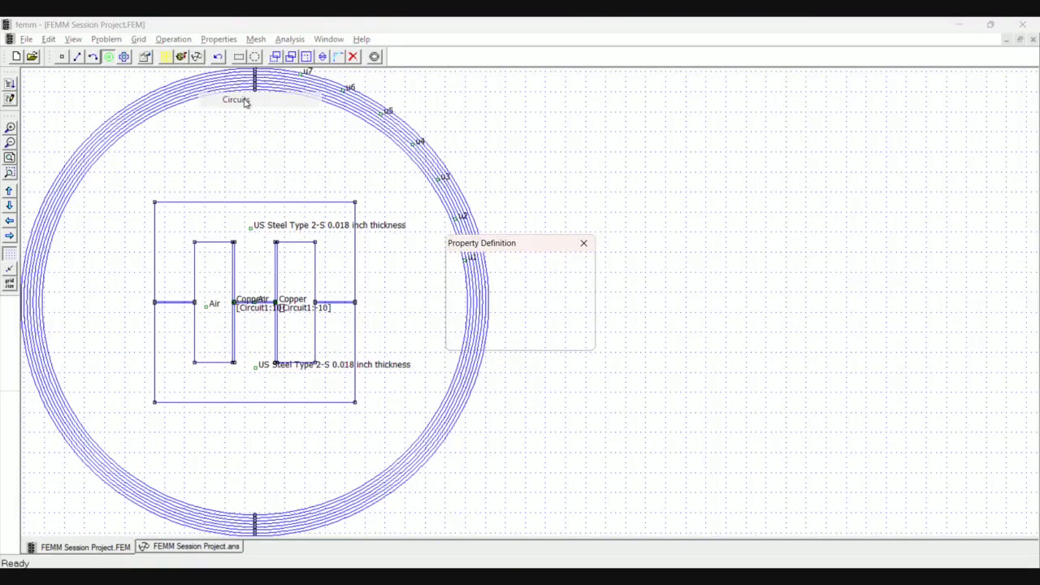
left_click(492, 281)
left_click(491, 288)
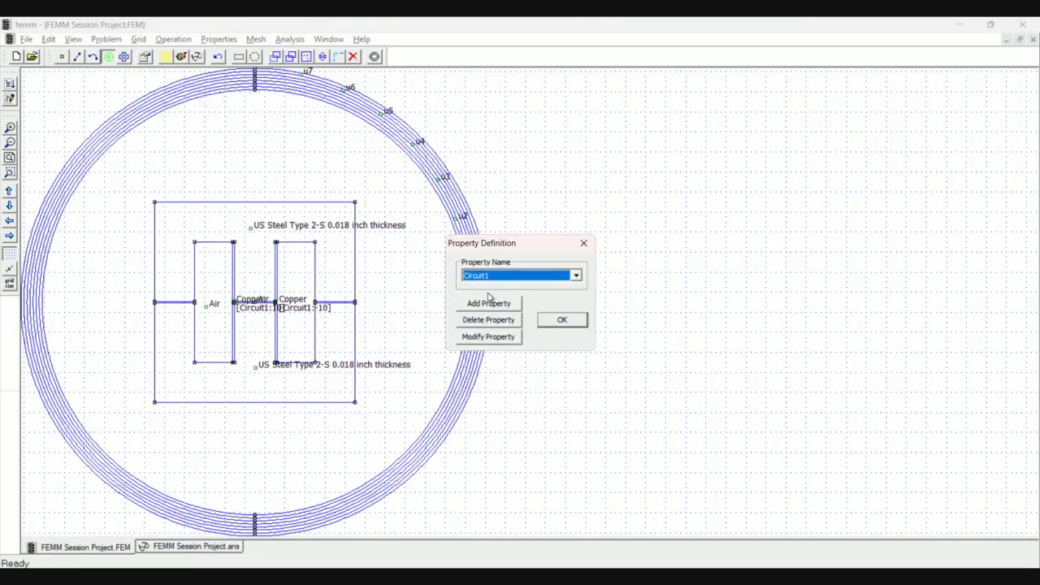
left_click(484, 339)
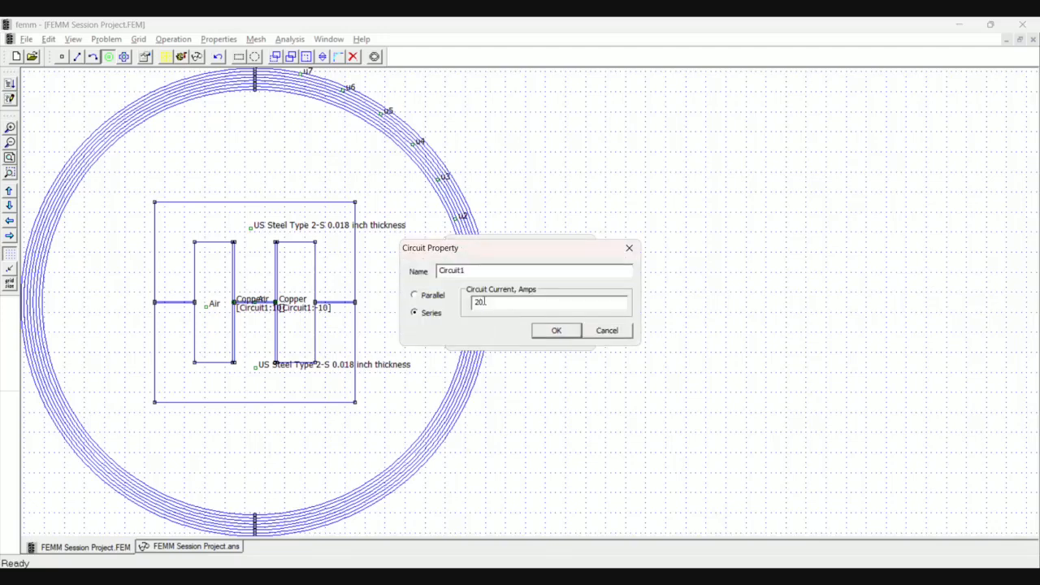
left_click_drag(484, 303, 452, 303)
type("30")
left_click(572, 331)
left_click(561, 320)
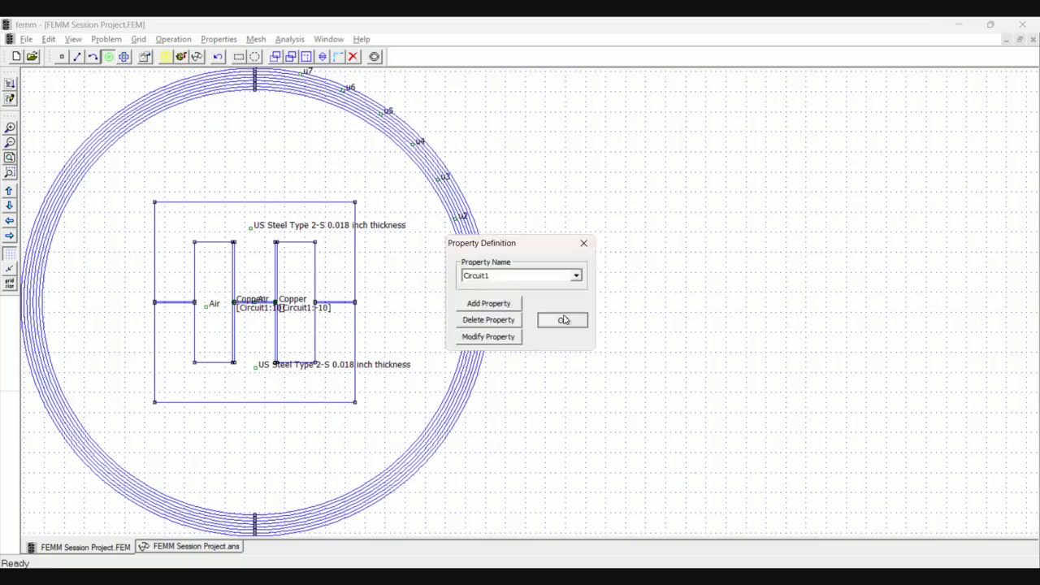
Rerun the analysis with the 30 A circuit current and load the new solution.
left_click(180, 57)
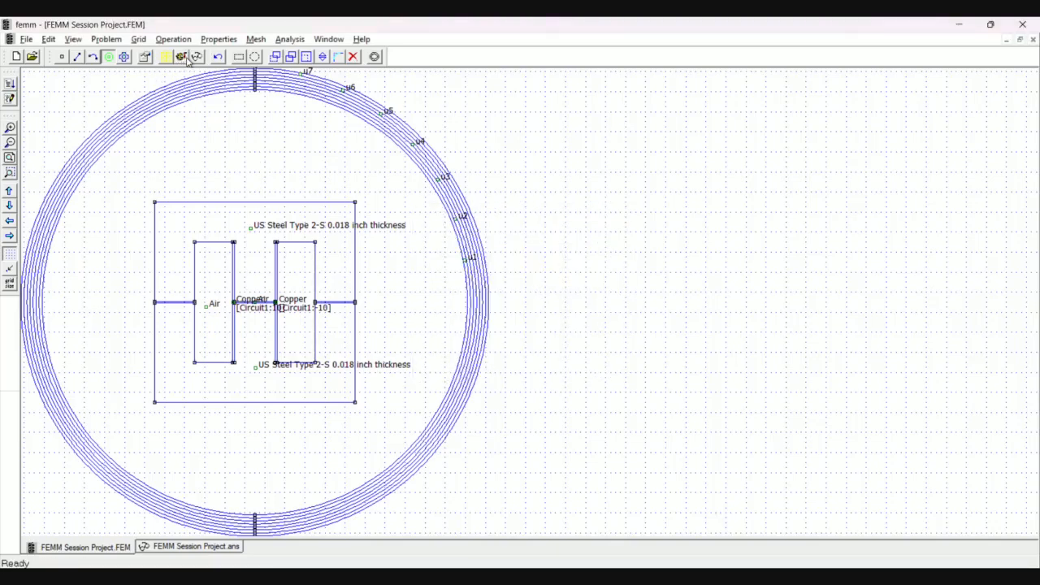
left_click(195, 56)
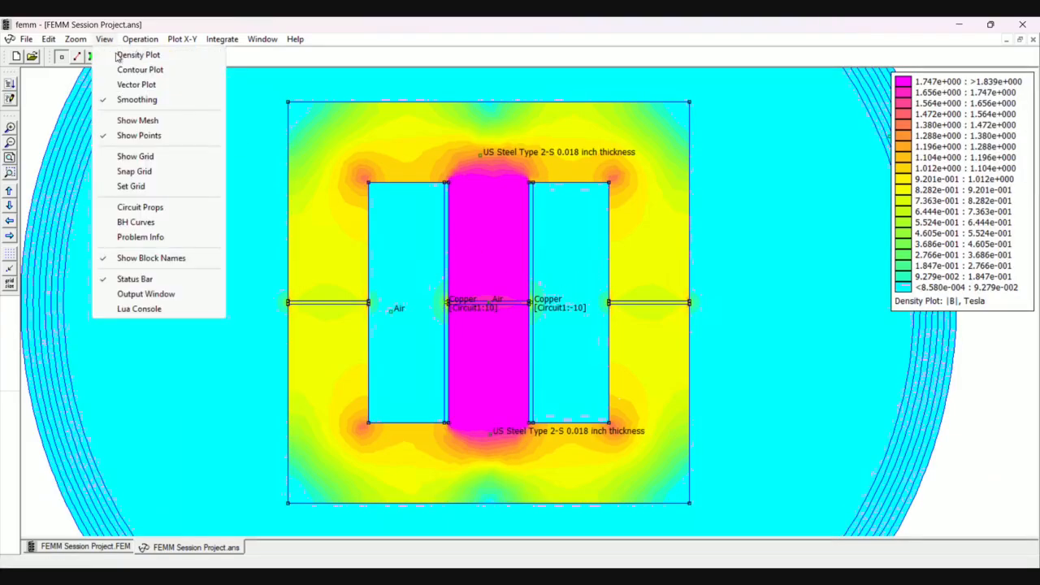
Show the output window and probe the point field values in the centre limb and the right outer limb.
left_click(126, 295)
left_click(504, 256)
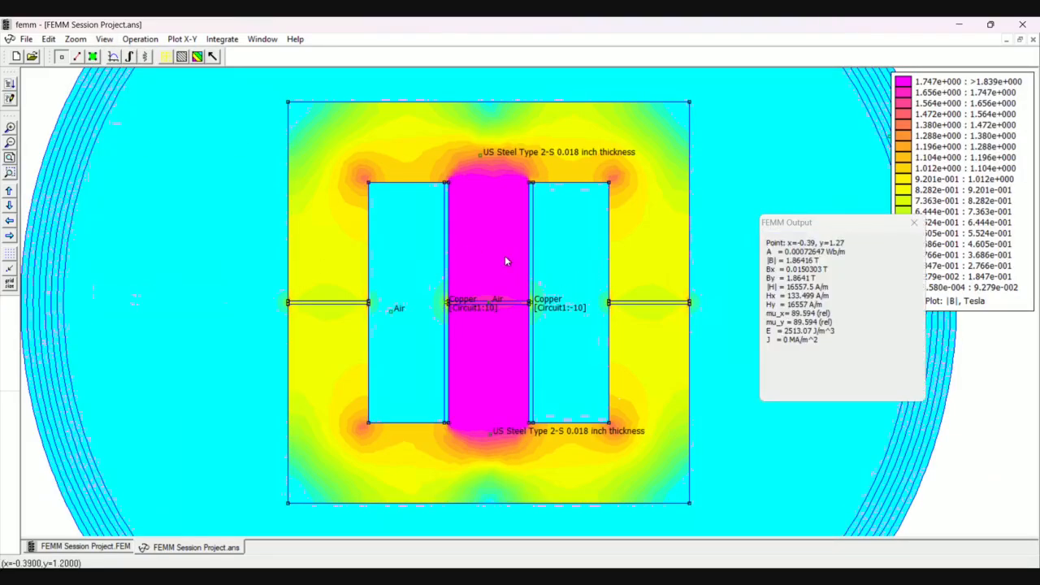
left_click(492, 252)
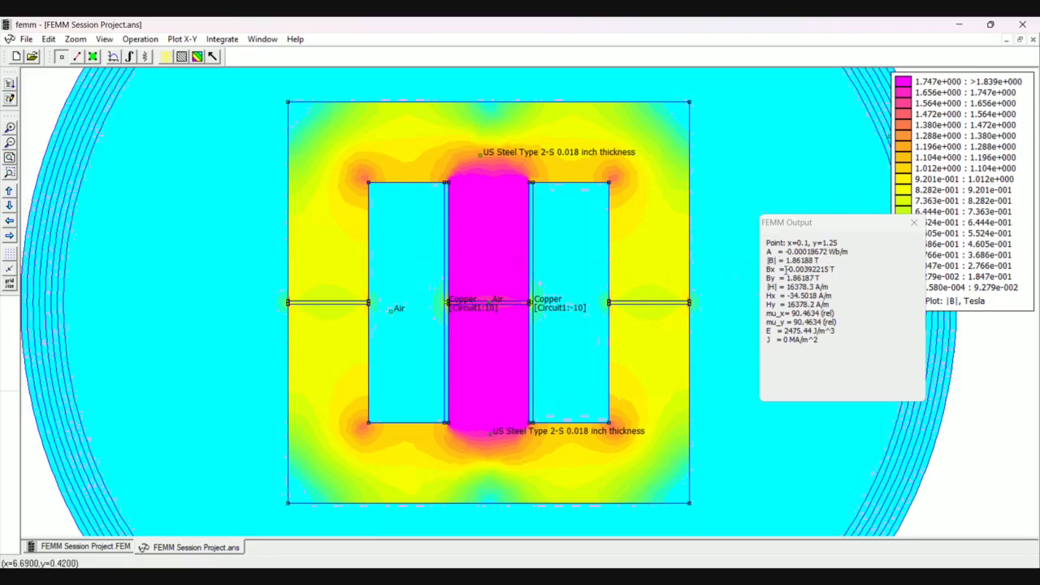
left_click(639, 251)
left_click(638, 201)
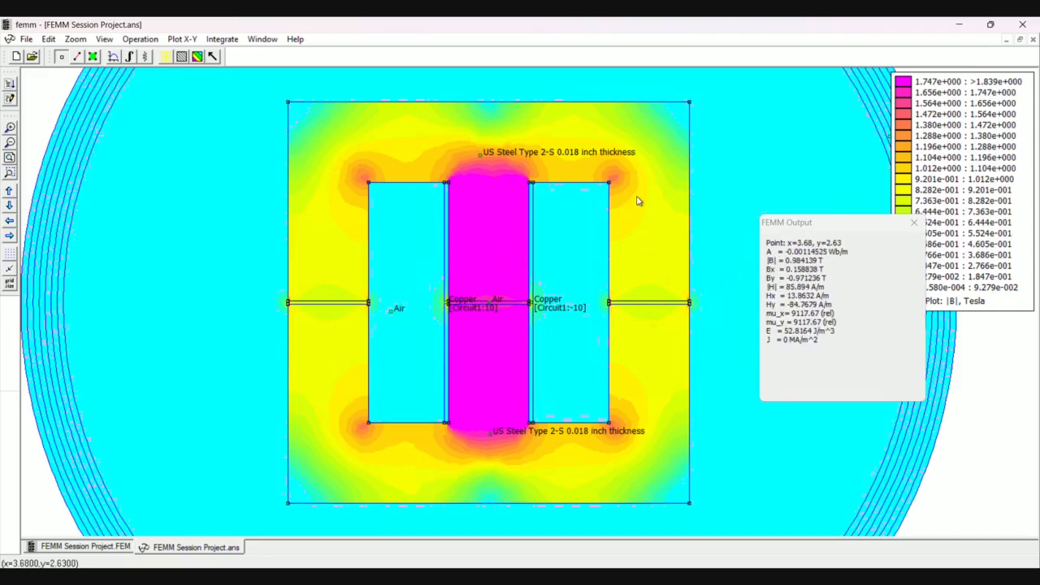
left_click(486, 203)
left_click(521, 278)
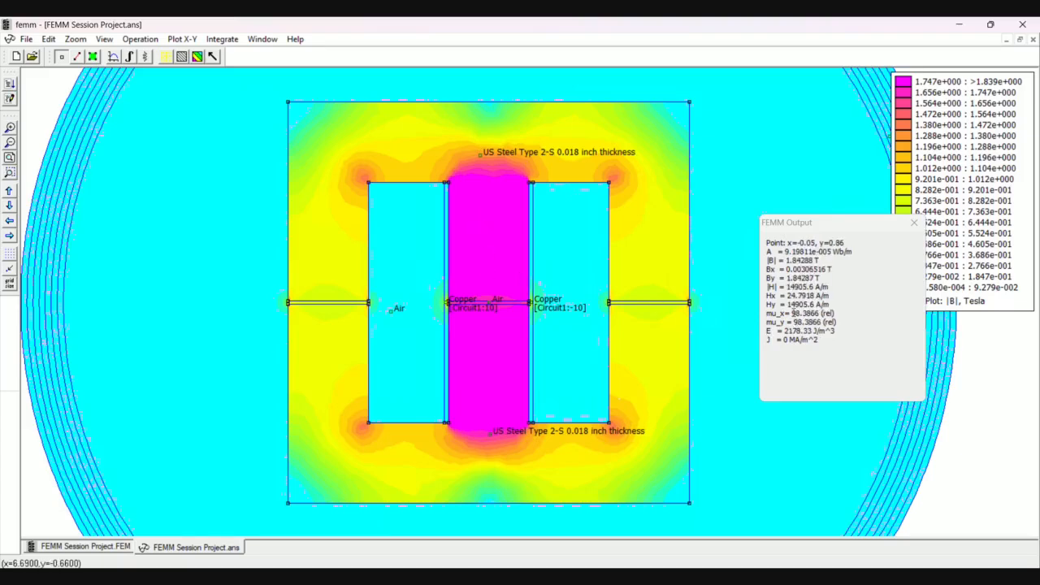
Highlight the relative permeability mu_y in the output and probe more points in the centre limb.
left_click_drag(793, 313, 811, 322)
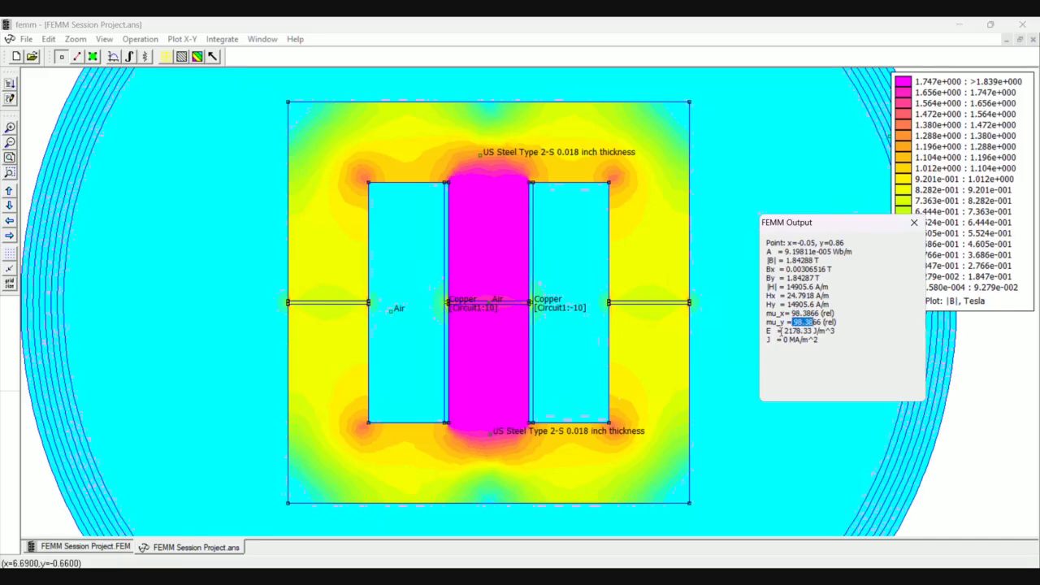
left_click(505, 220)
left_click(498, 223)
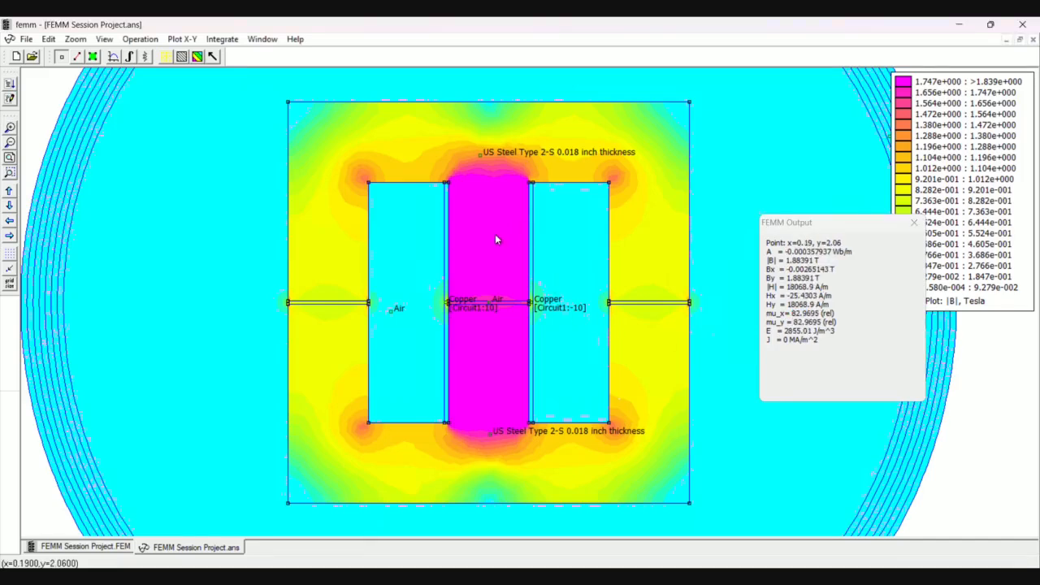
left_click(503, 297)
left_click(481, 248)
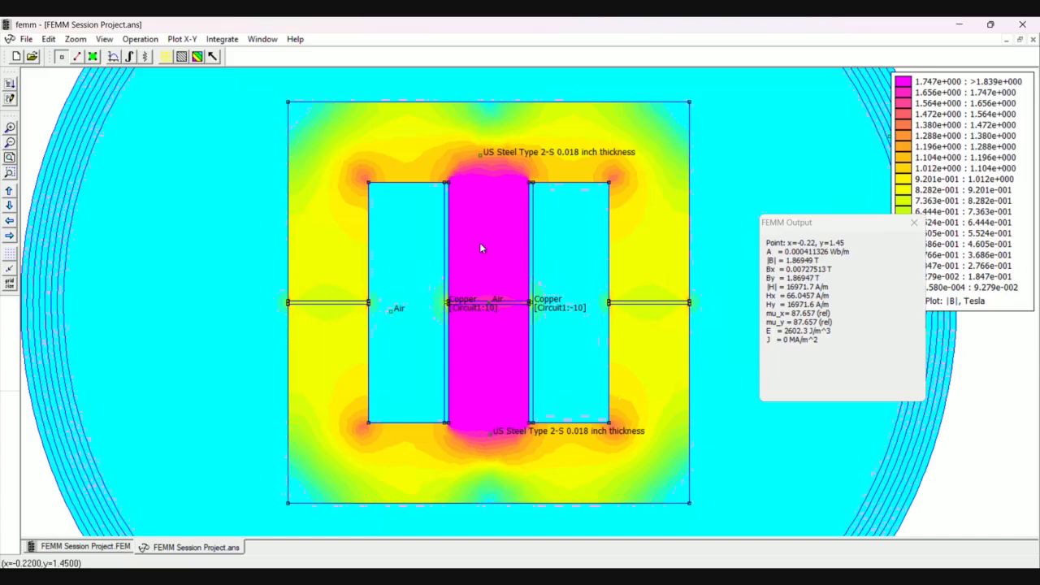
Return to the FEMM Session Project.FEM model.
left_click(86, 546)
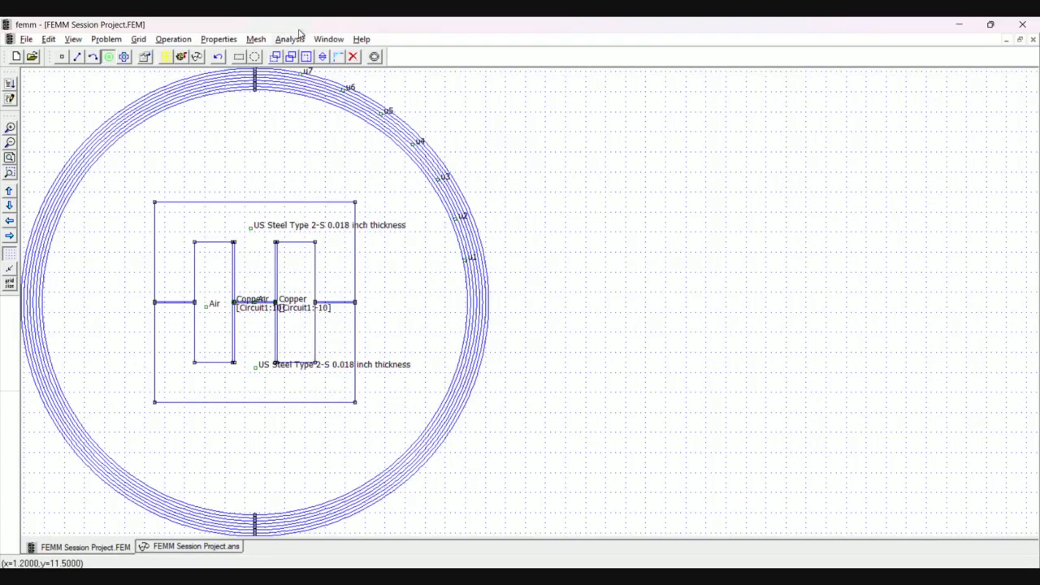
left_click(223, 39)
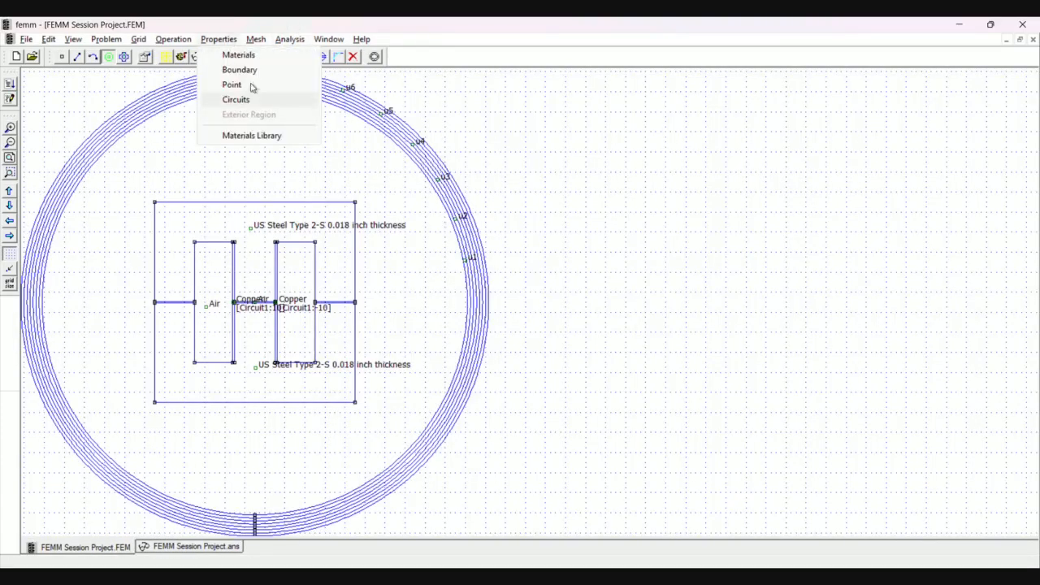
left_click(241, 56)
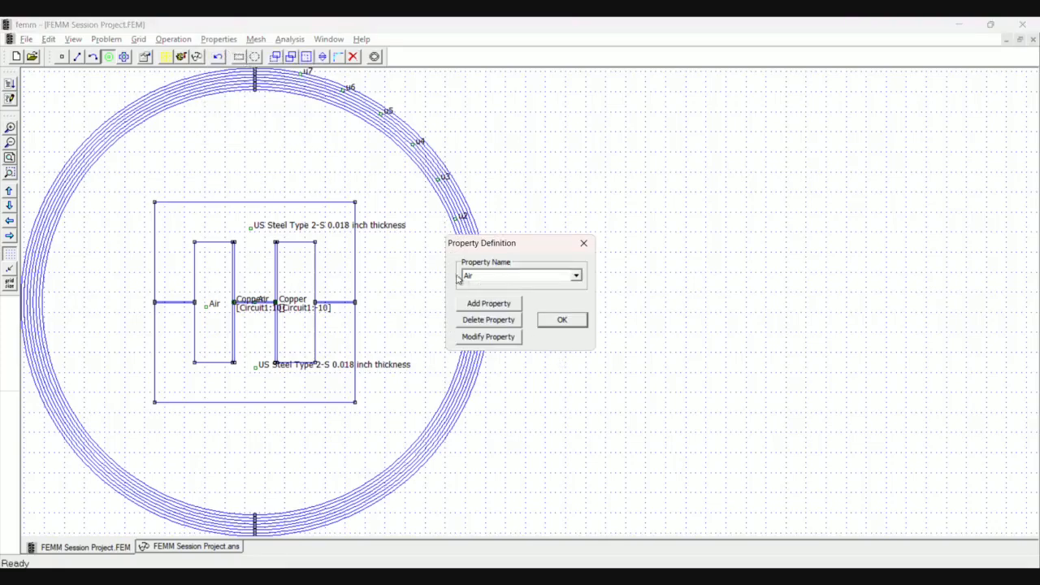
left_click(582, 242)
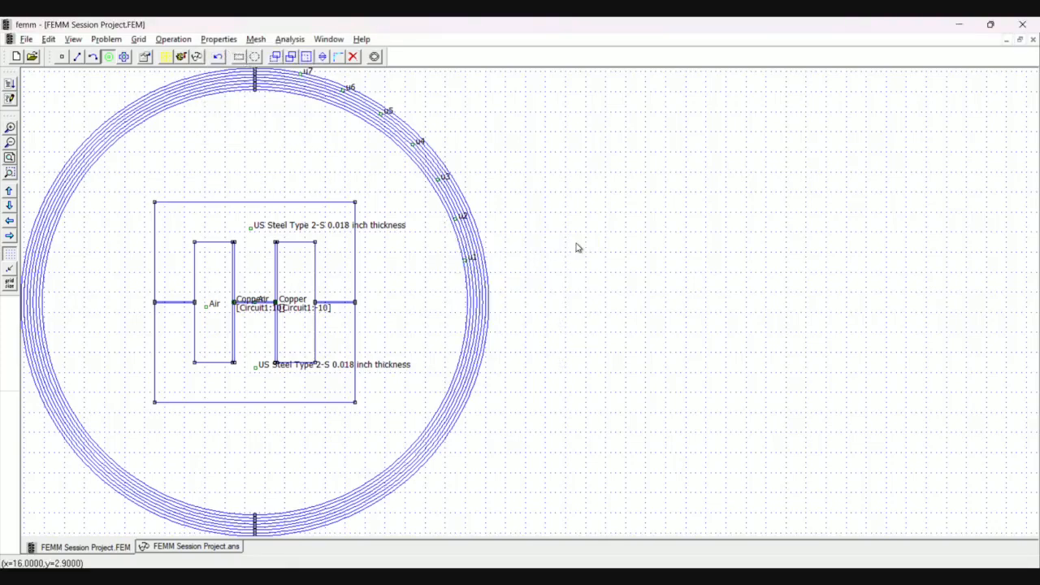
Change the block type of the upper and lower US Steel Type 2-S core labels to Core.
right_click(258, 236)
right_click(254, 367)
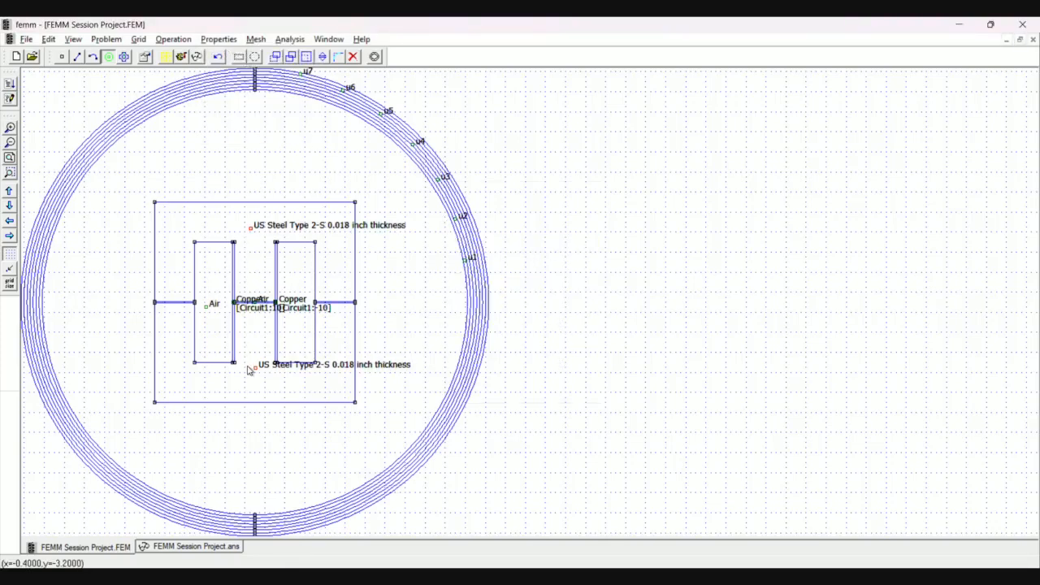
key("space")
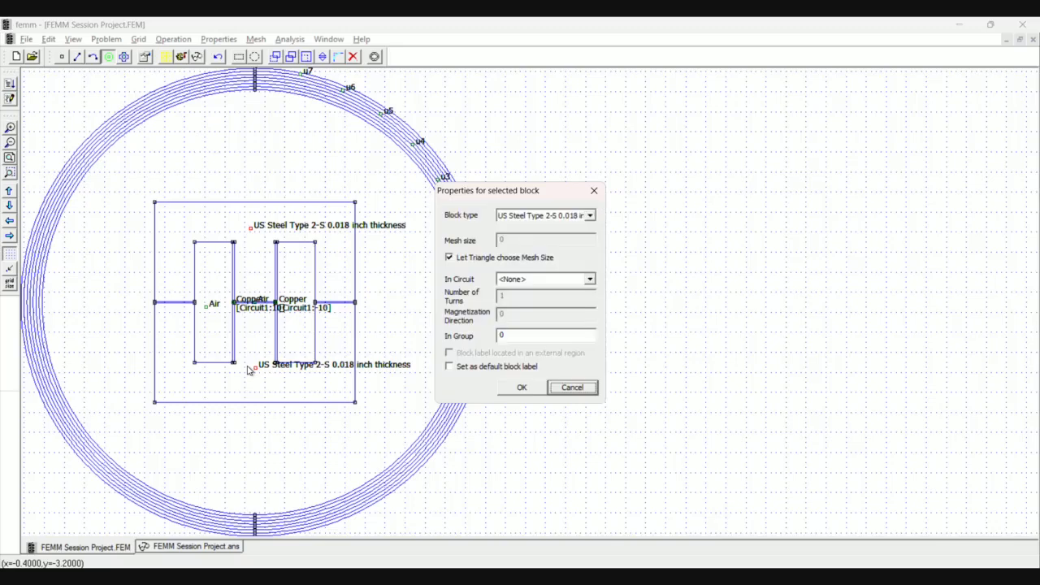
left_click(541, 216)
scroll(521, 254, "up", 2)
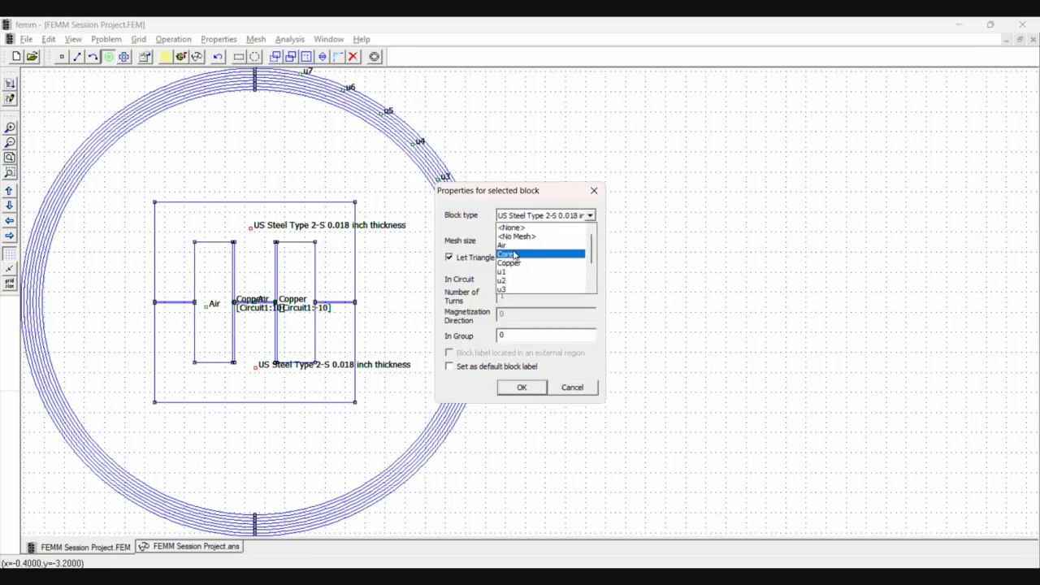
left_click(521, 255)
left_click(522, 386)
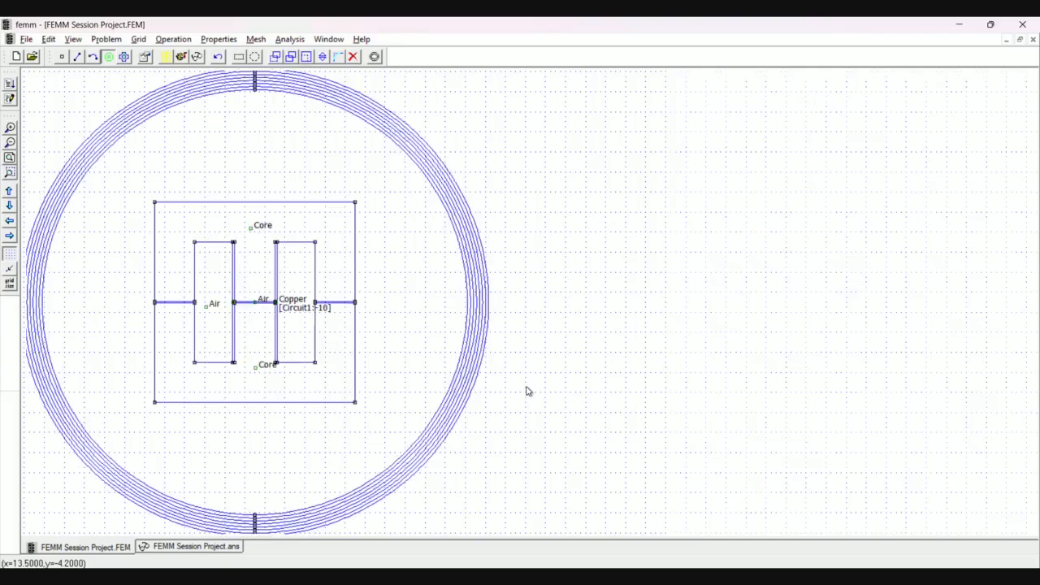
Rerun the analysis with the Core material, load the new solution and probe the centre limb above and below the gap.
left_click(181, 57)
left_click(196, 57)
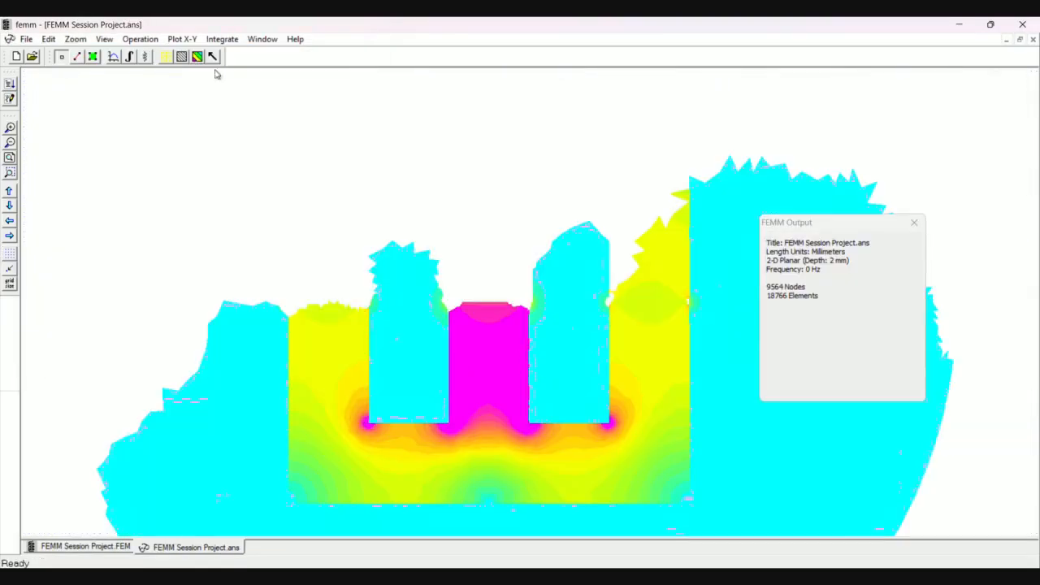
left_click(489, 251)
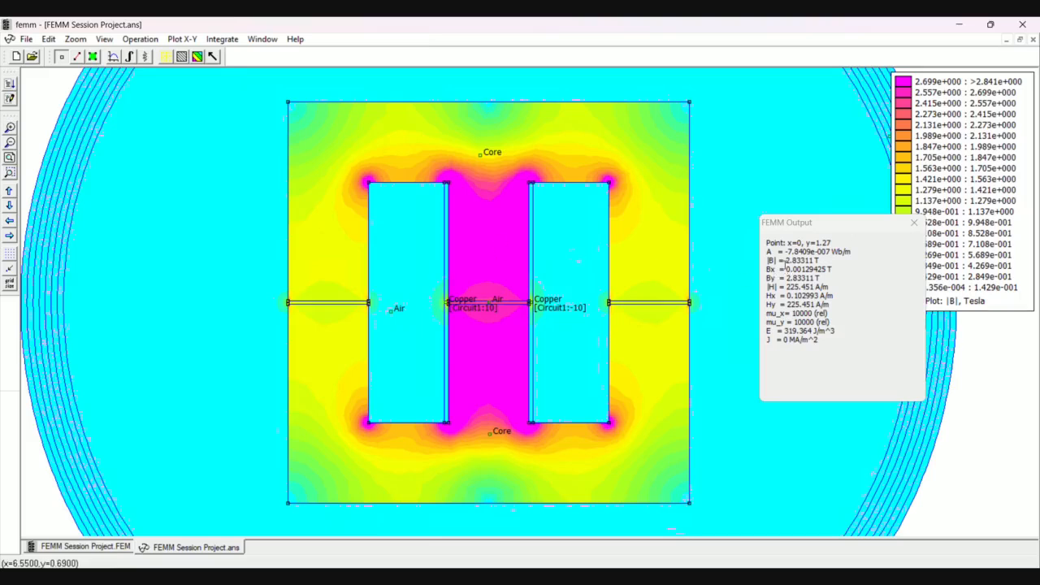
mouse_move(786, 270)
left_mouse_down()
mouse_move(831, 263)
mouse_move(785, 261)
left_mouse_up()
left_click(828, 263)
left_click(482, 352)
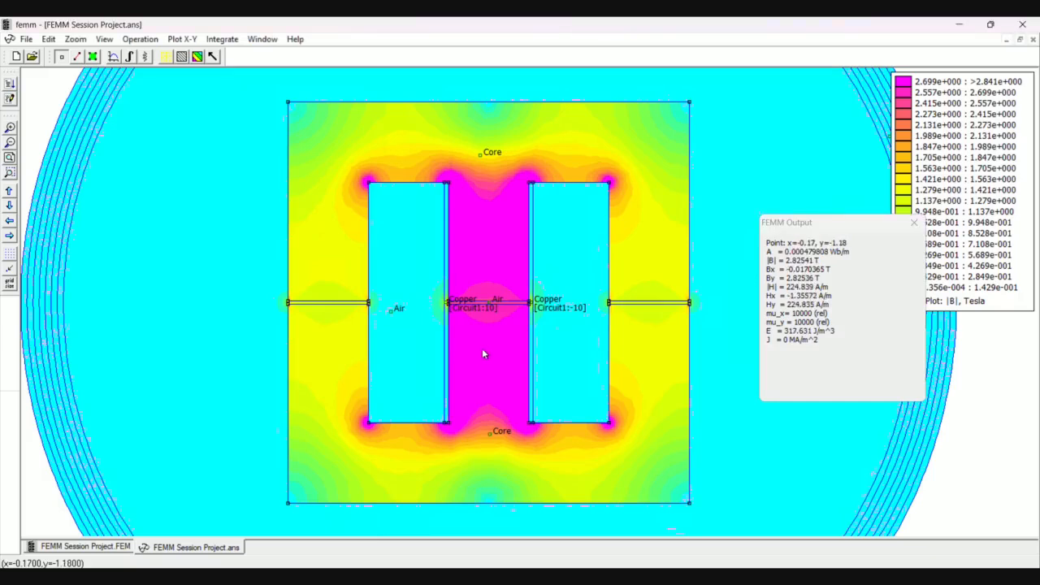
Probe further points along the centre limb and in the right outer limb, and close the output window.
left_click(489, 224)
left_click(488, 170)
left_click(487, 212)
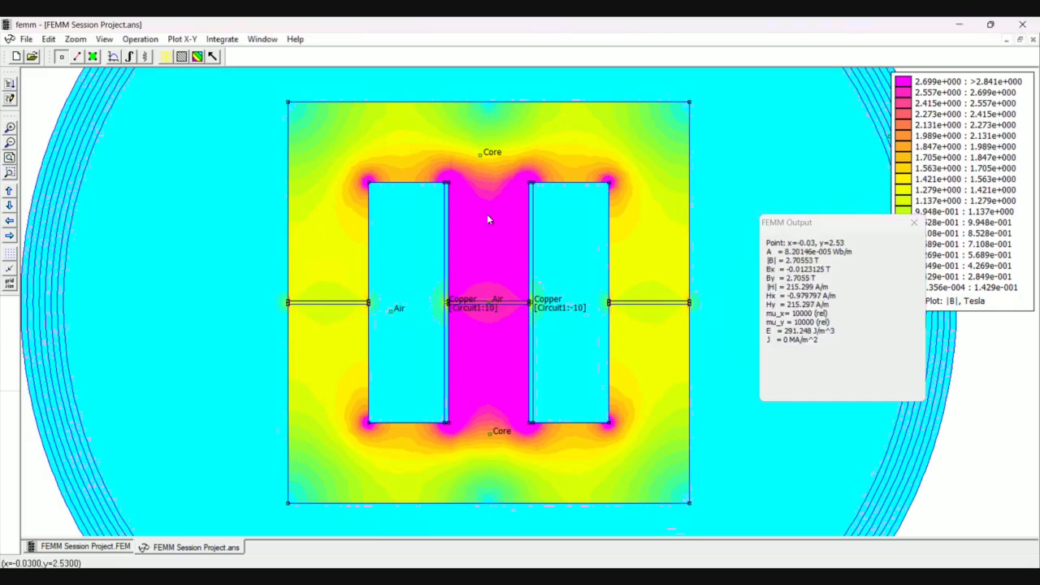
left_click(486, 248)
left_click(485, 353)
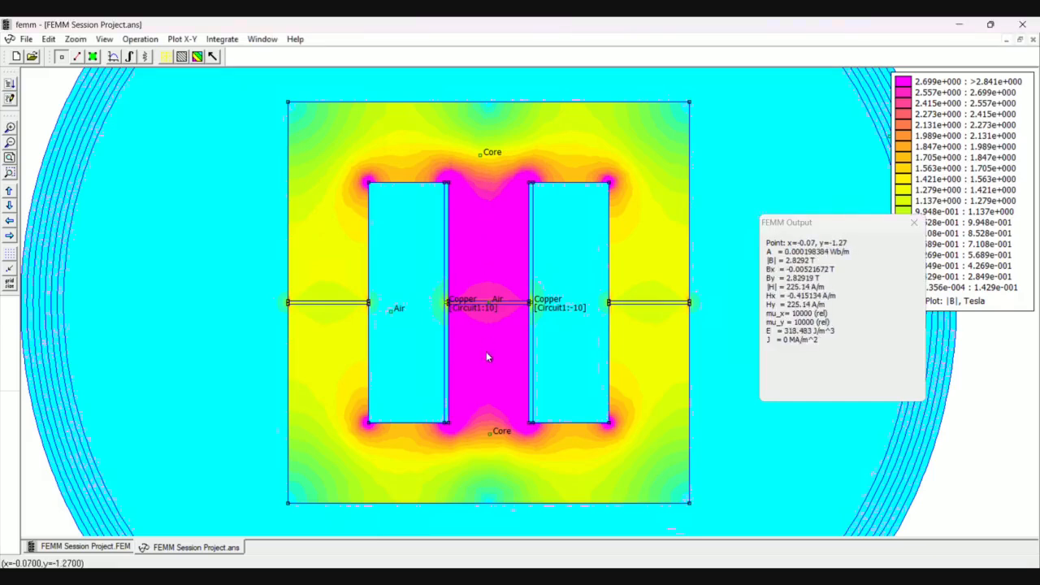
left_click(654, 267)
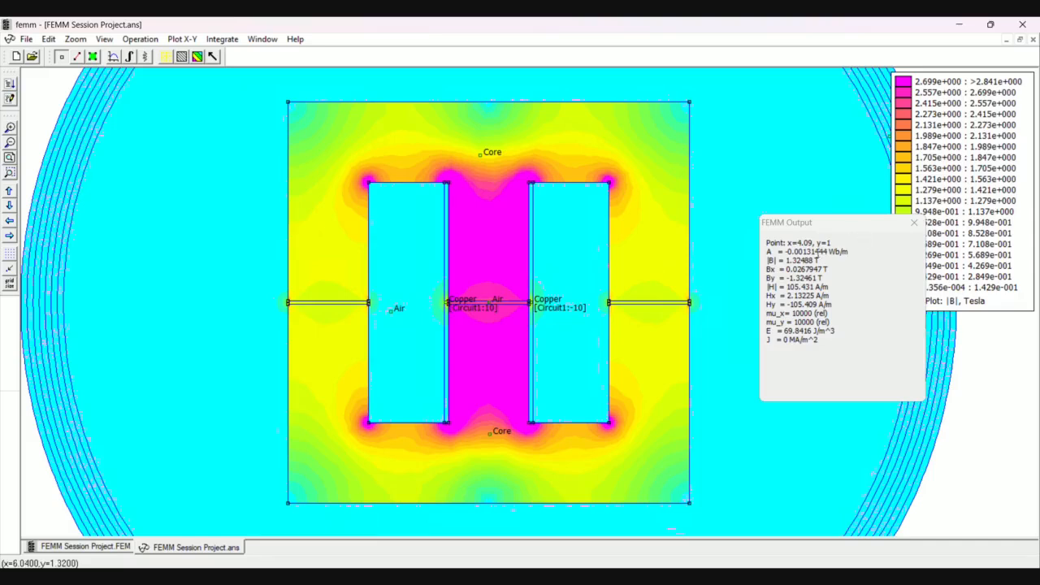
left_click(916, 222)
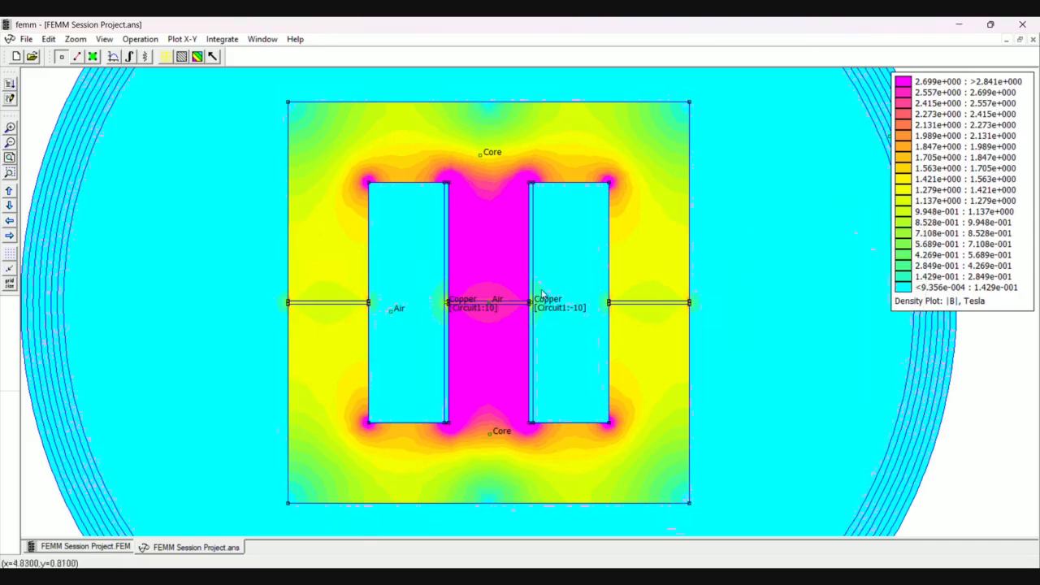
Return to the FEMM Session Project.FEM model and look briefly at the FEMM – Modelling slide in LibreOffice Impress.
left_click(110, 545)
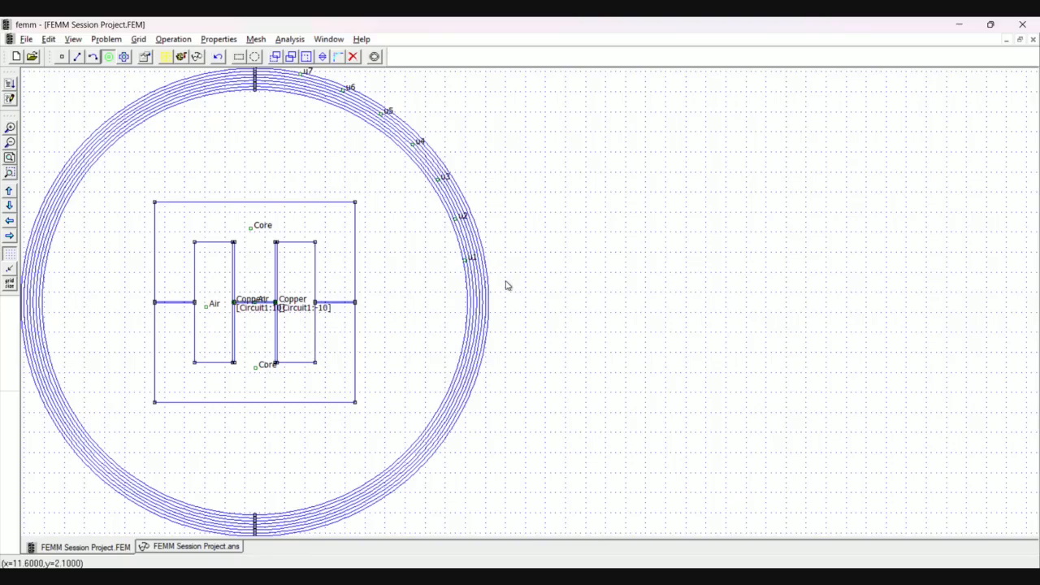
left_click(617, 497)
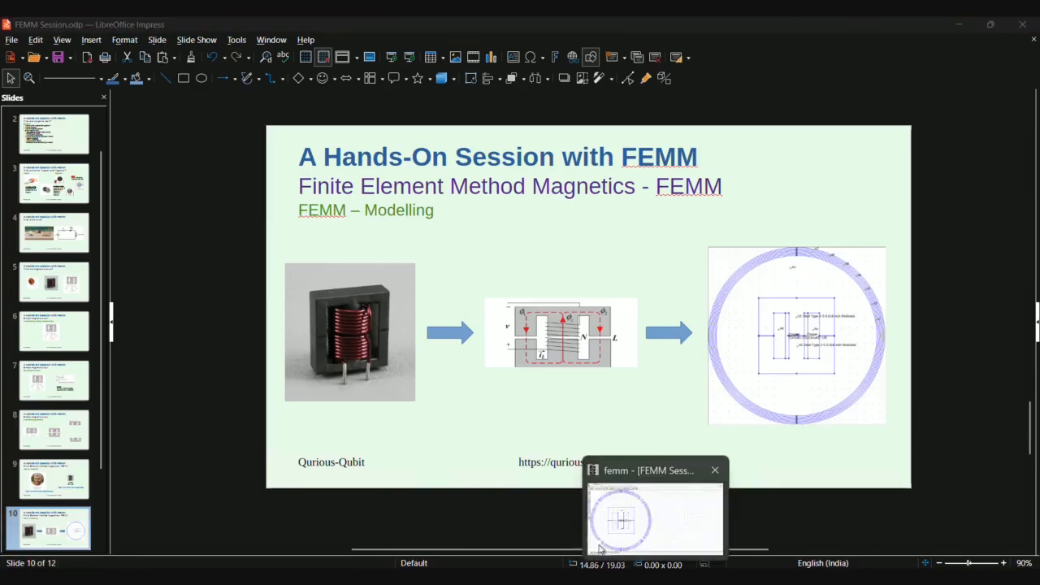
left_click(599, 548)
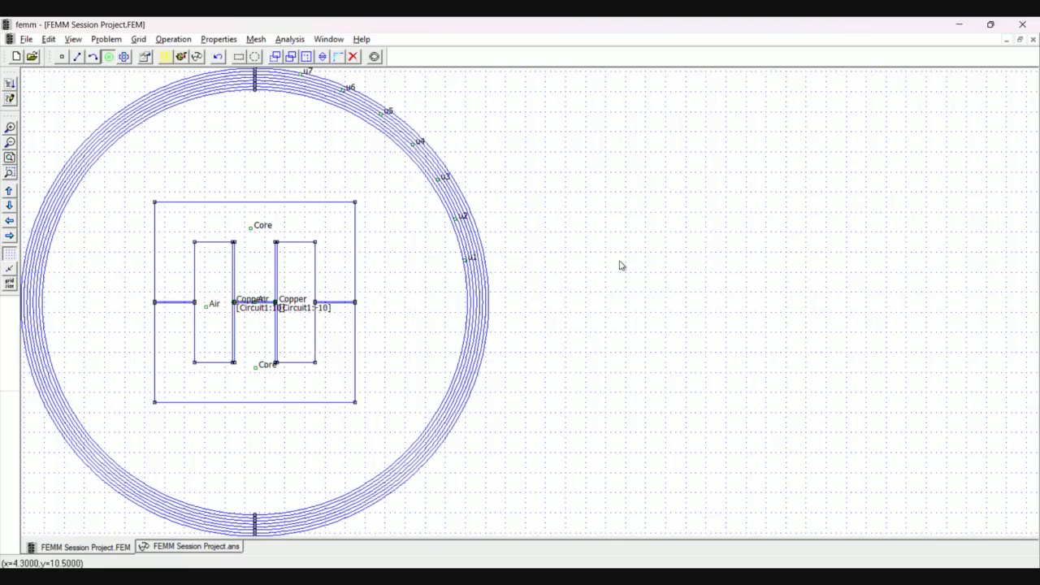
Switch to the FEMM Session.odp presentation in LibreOffice Impress and view the contents slide, slide 11 and slide 12.
left_click(621, 576)
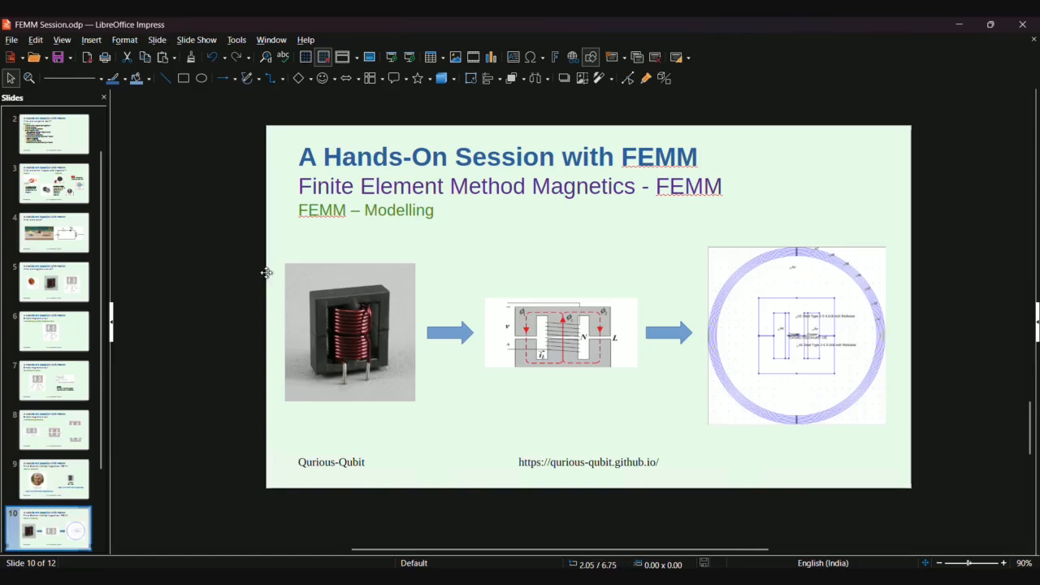
scroll(49, 243, "up", 3)
left_click(47, 184)
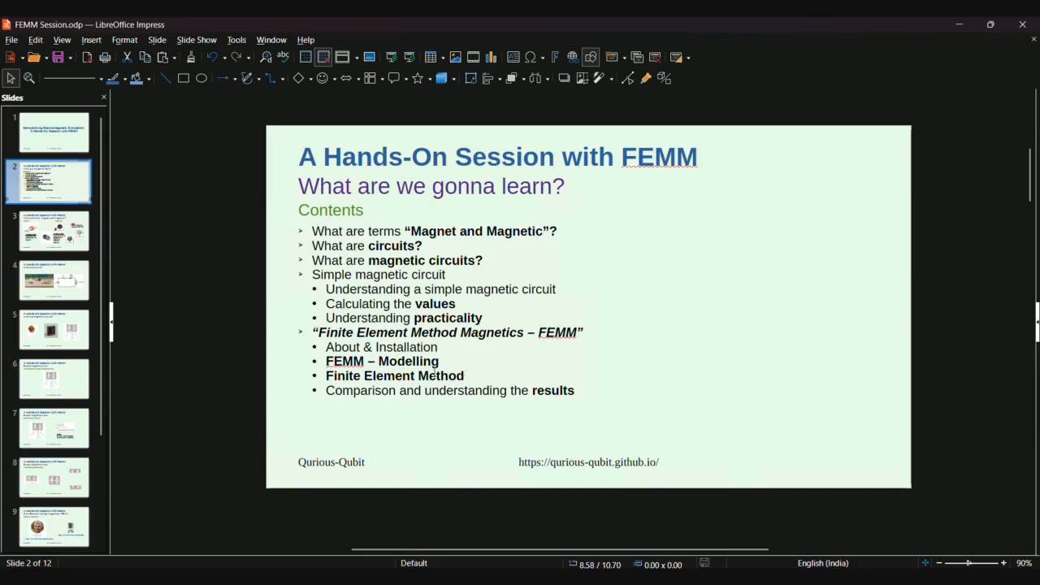
scroll(71, 485, "down", 2)
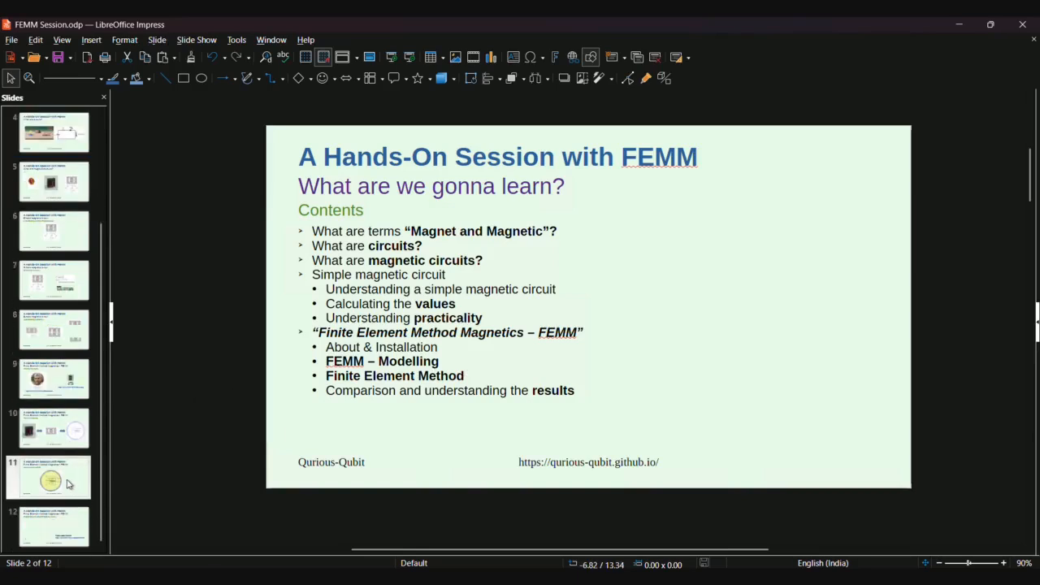
left_click(50, 484)
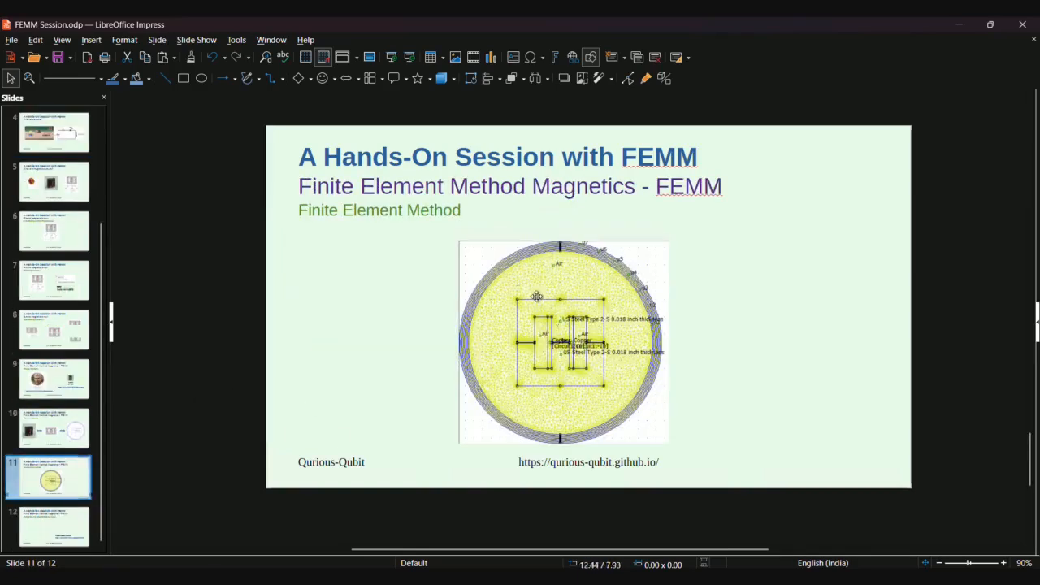
left_click(54, 526)
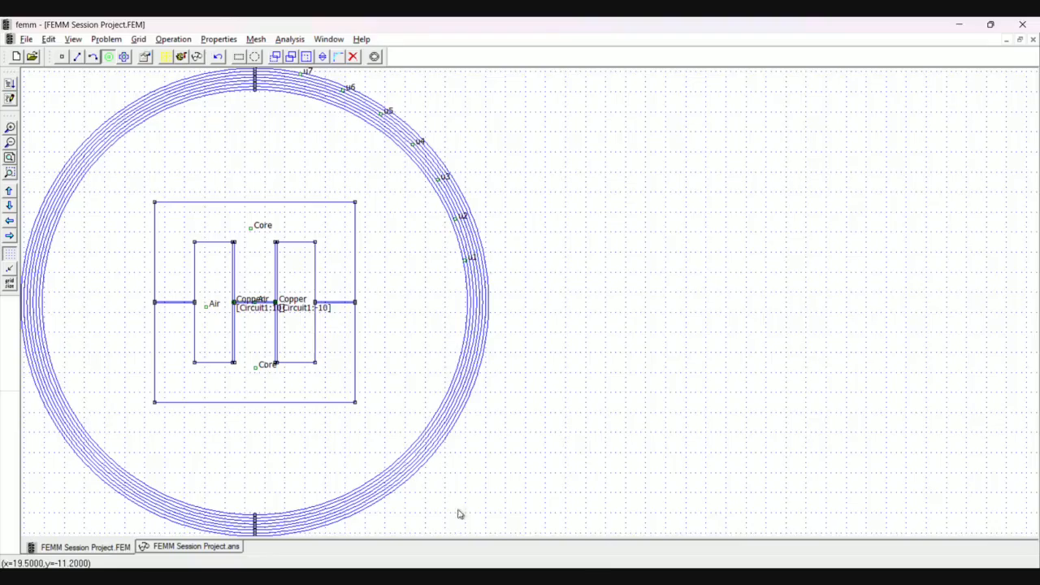
Copy a screen clip of the whole density plot from the FEMM Session Project.ans solution and switch to LibreOffice Impress.
left_click(195, 547)
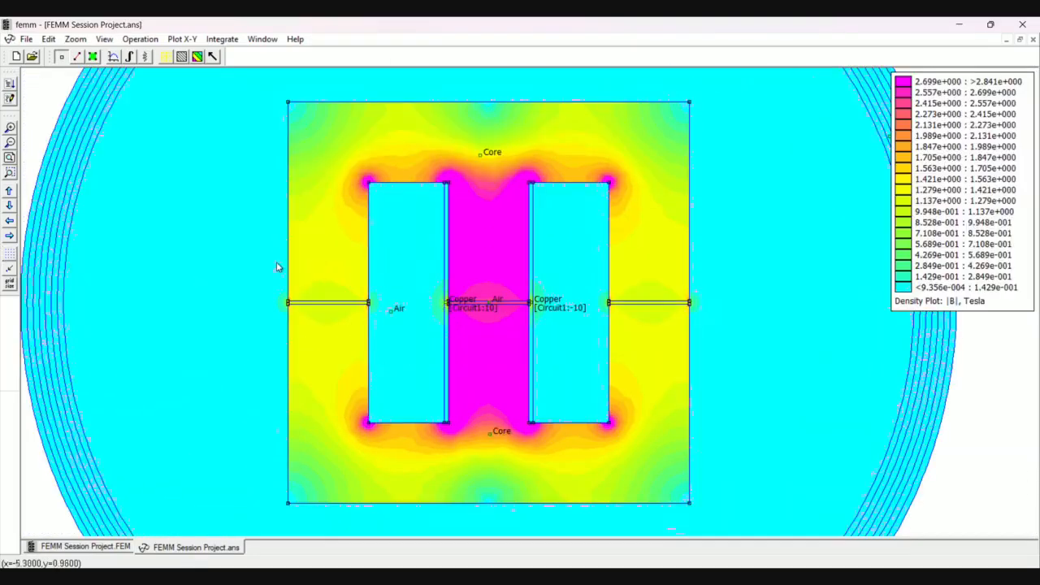
key("Home")
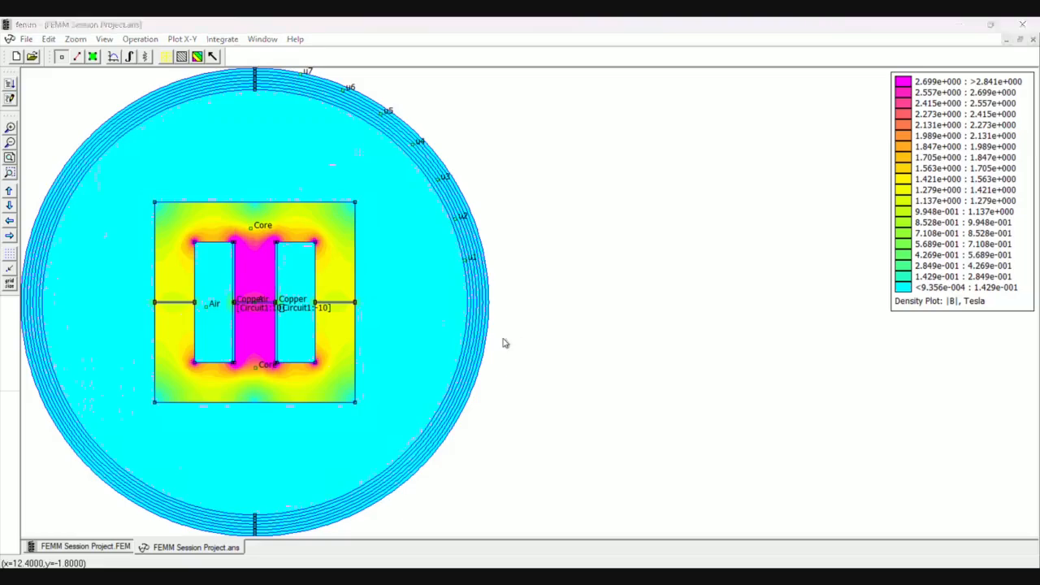
key("super+shift+s")
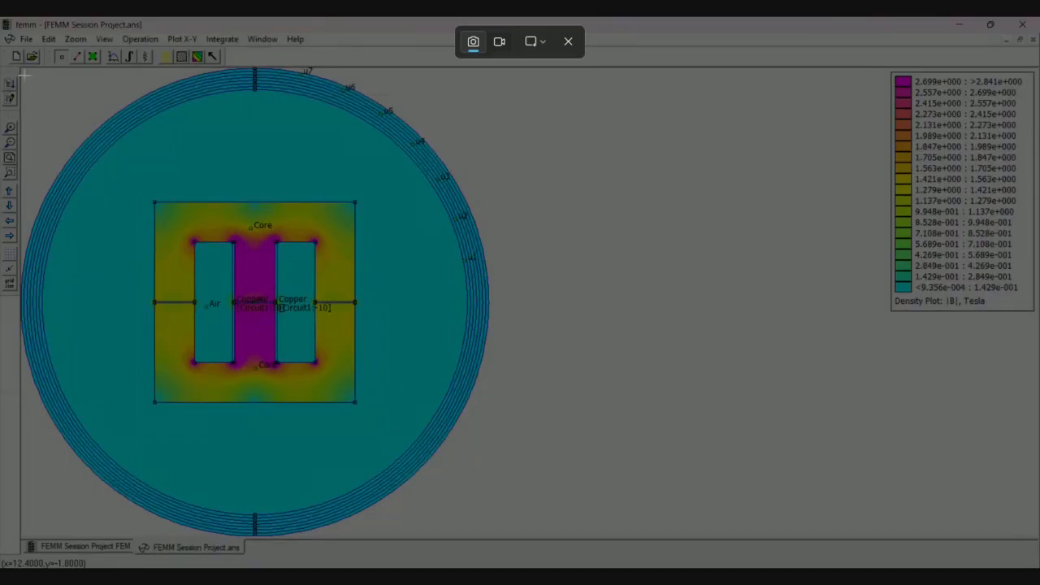
left_click_drag(20, 67, 496, 537)
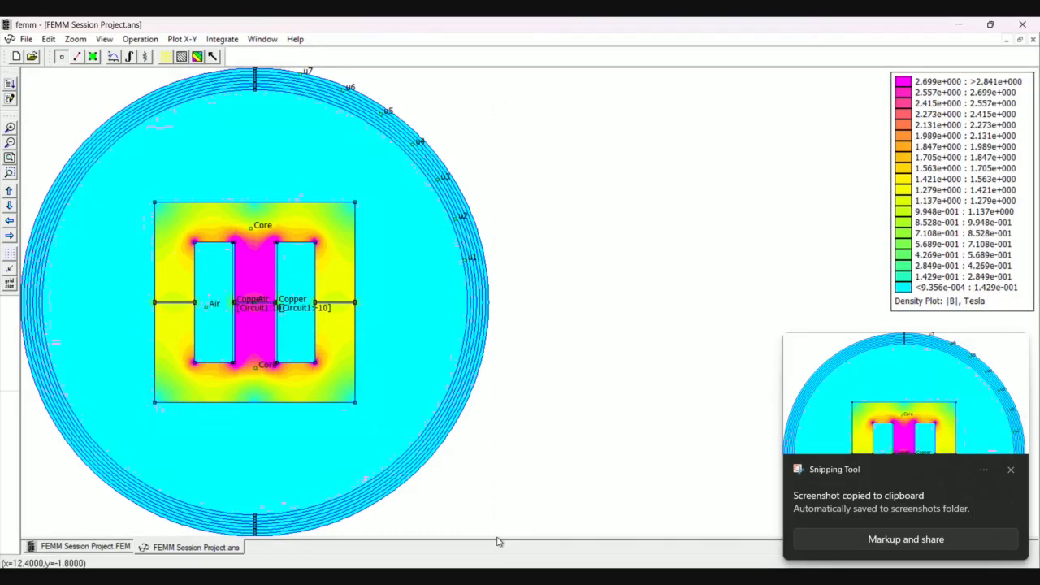
key("alt+Tab")
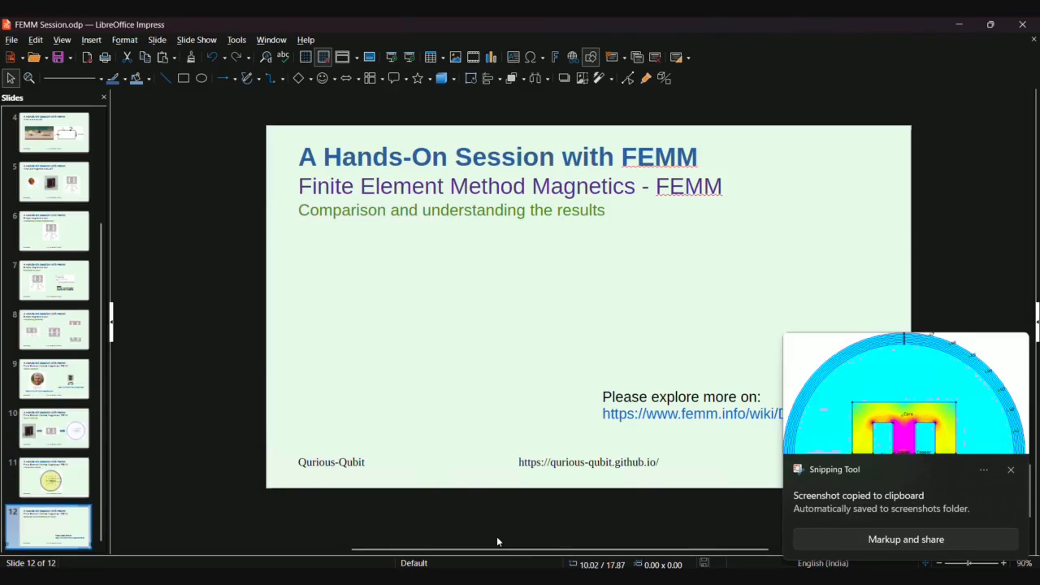
Paste the density plot clip onto slide 12, shrink it to about 8.34 × 8.22 and place it below the subtitle near the slide's left edge.
key("ctrl+v")
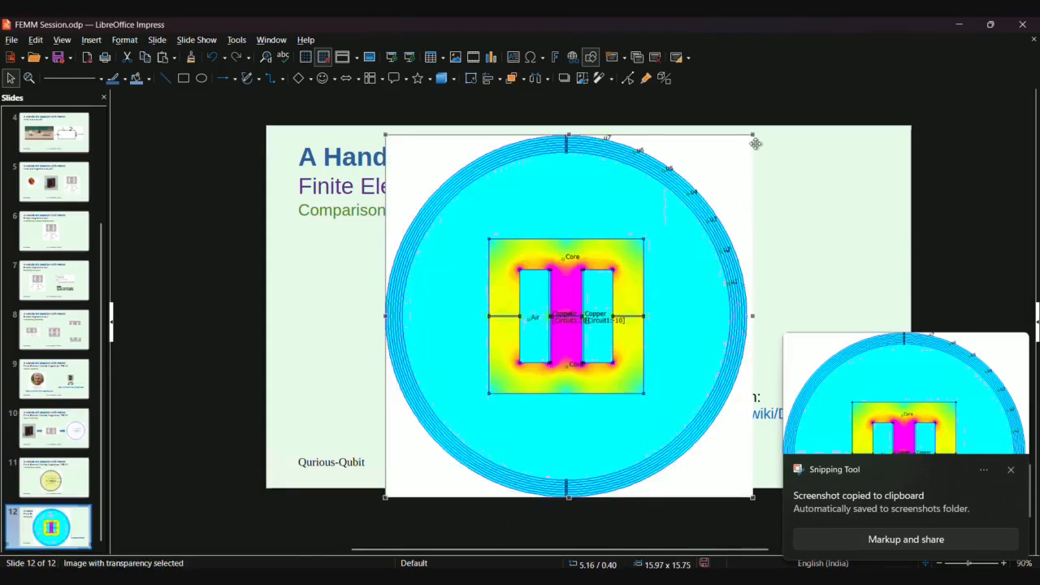
left_click_drag(753, 134, 575, 307)
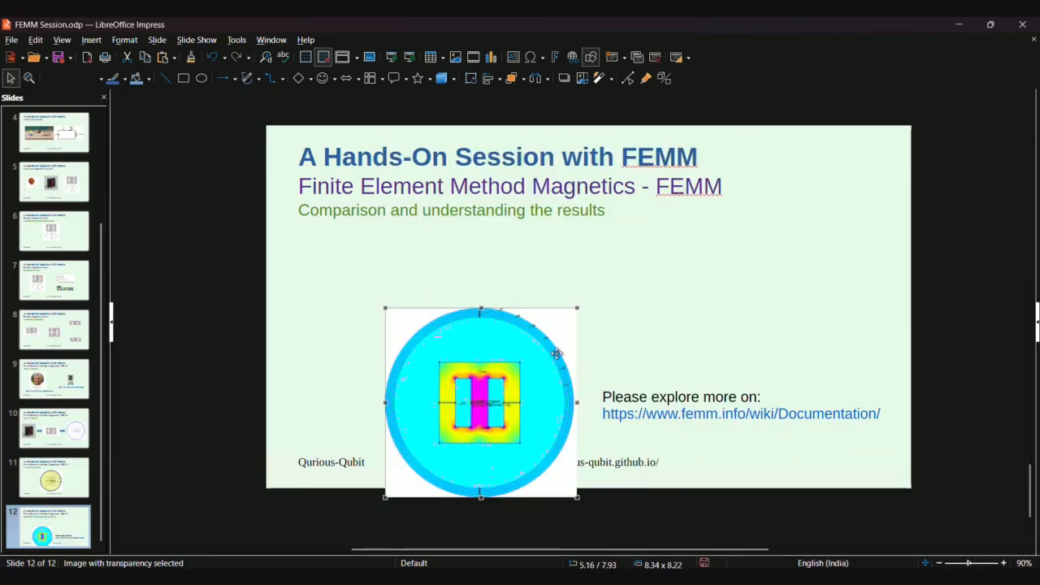
left_click_drag(449, 372, 357, 302)
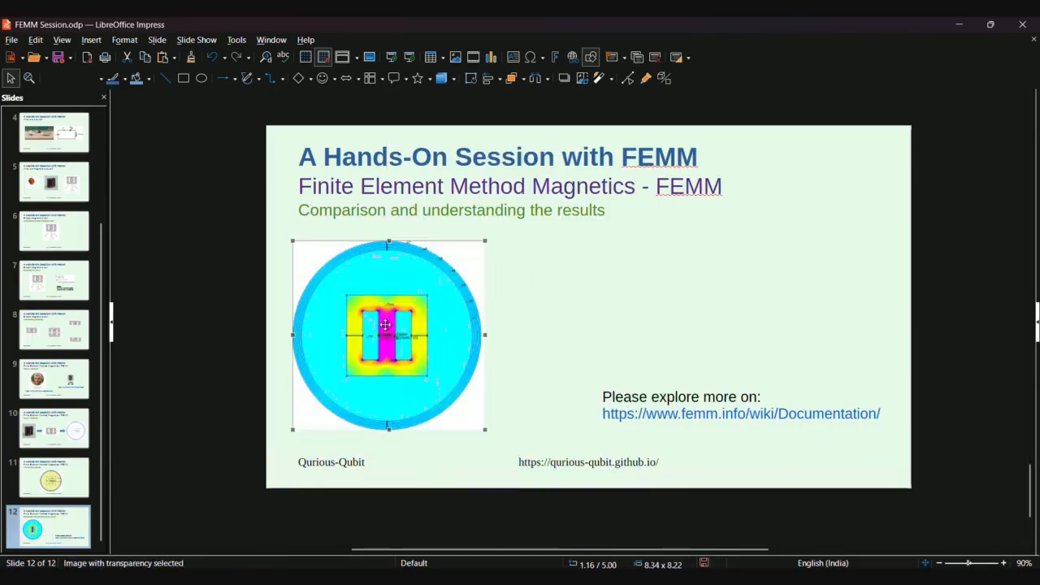
Switch to the FEMM Session Project.ans solution in FEMM, show the flux lines and turn off the density plot.
key("alt+Tab")
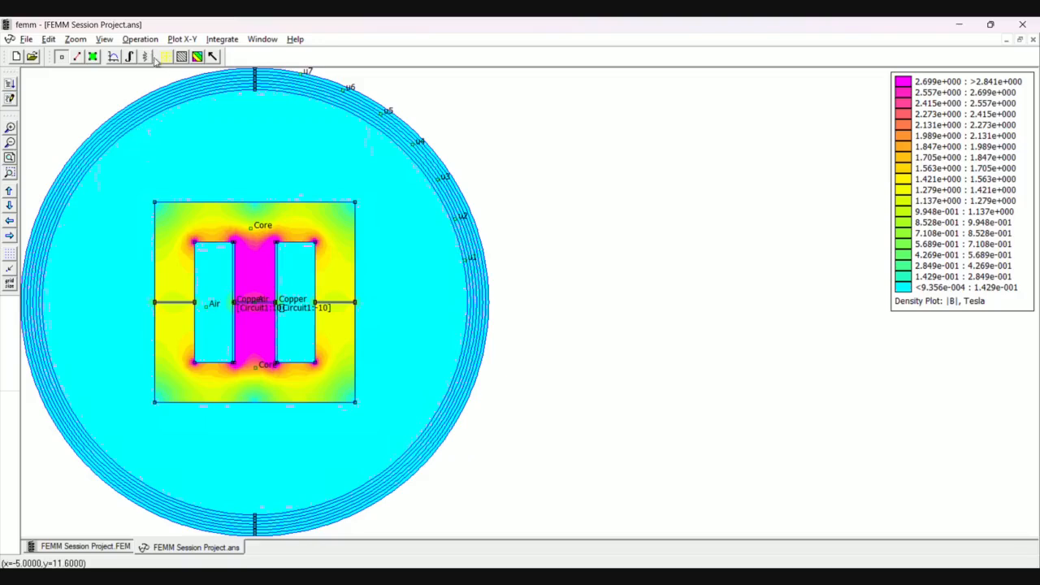
left_click(197, 57)
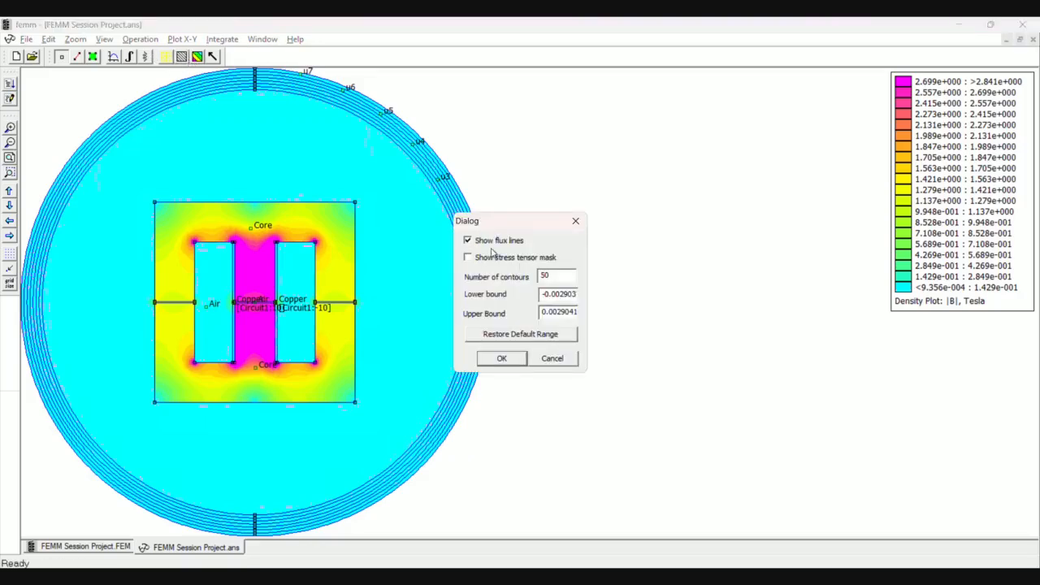
key("Return")
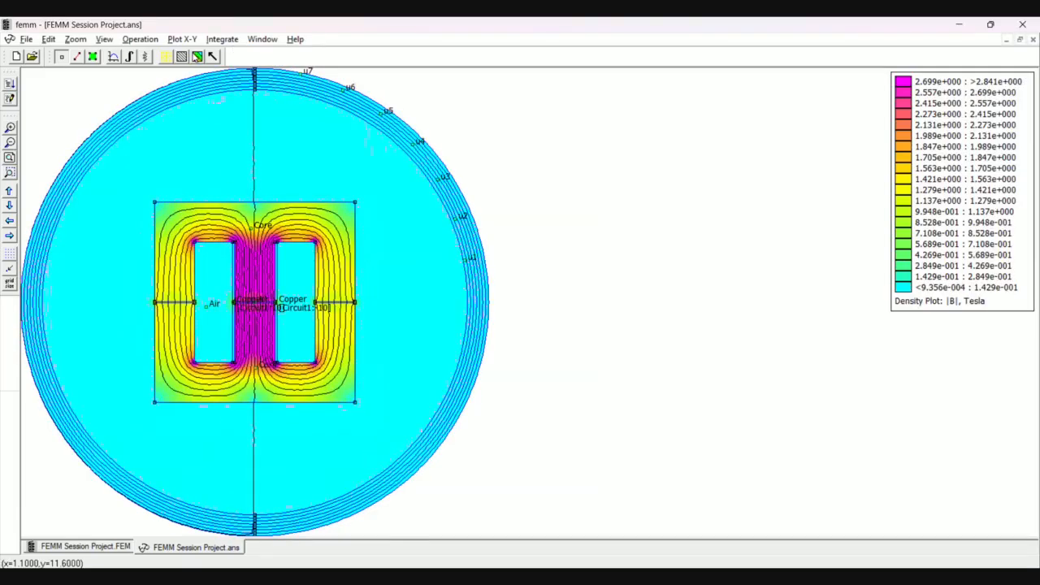
left_click(197, 56)
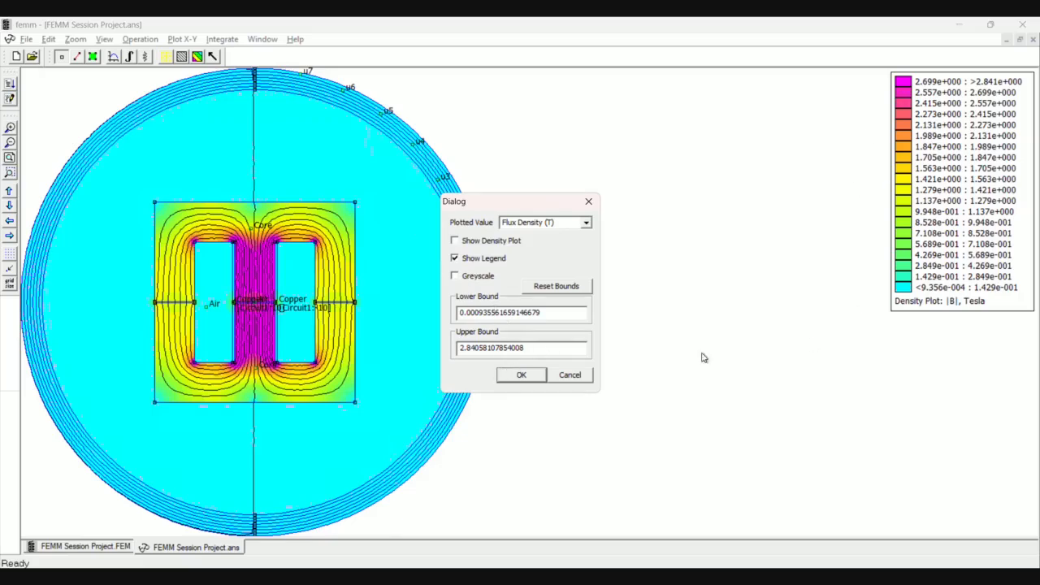
left_click(517, 376)
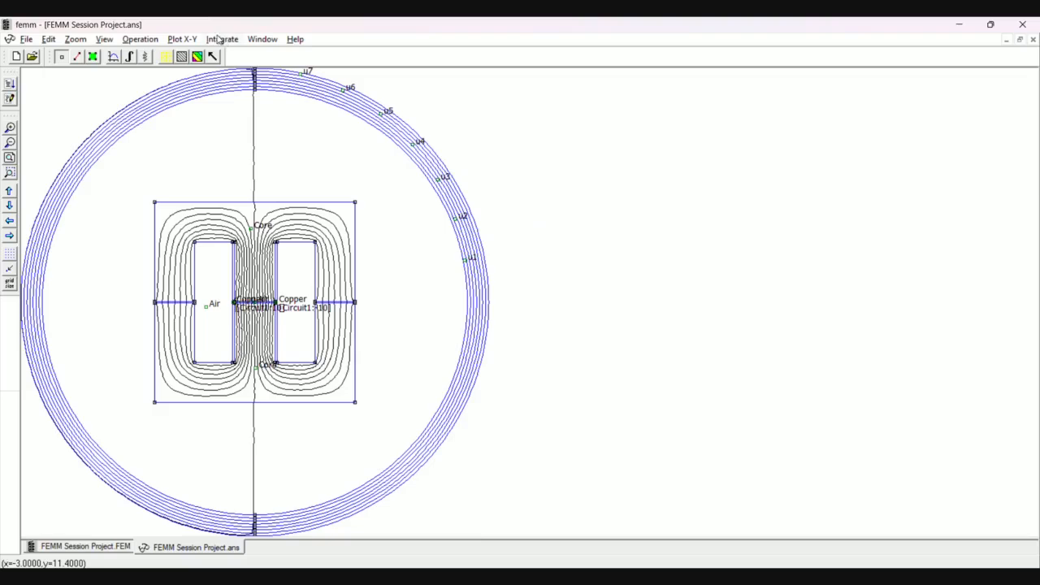
Add a vector plot to the flux line view with a scaling factor of 1.
left_click(212, 56)
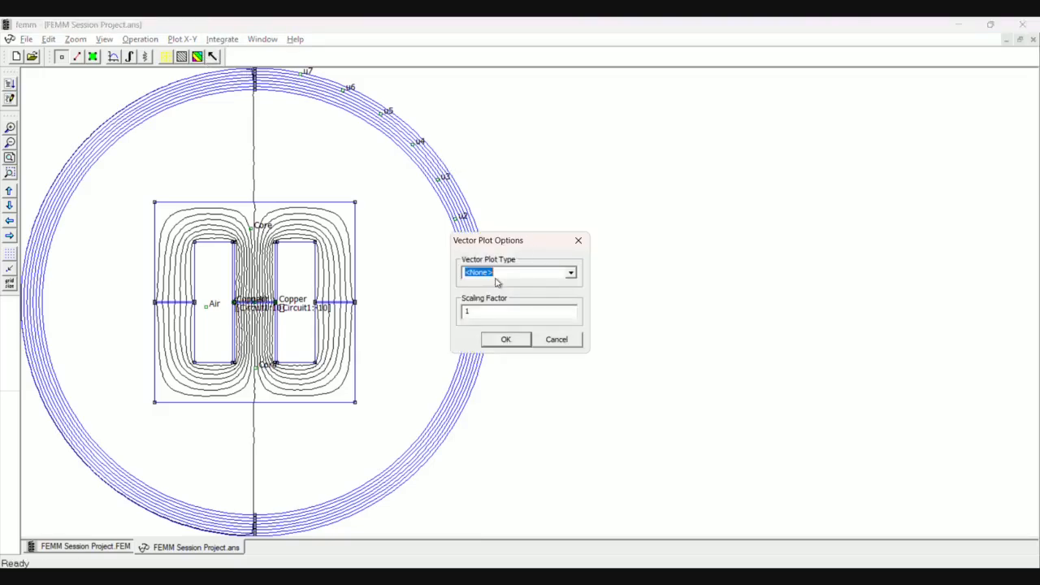
left_click(570, 274)
left_click(552, 284)
left_click(504, 341)
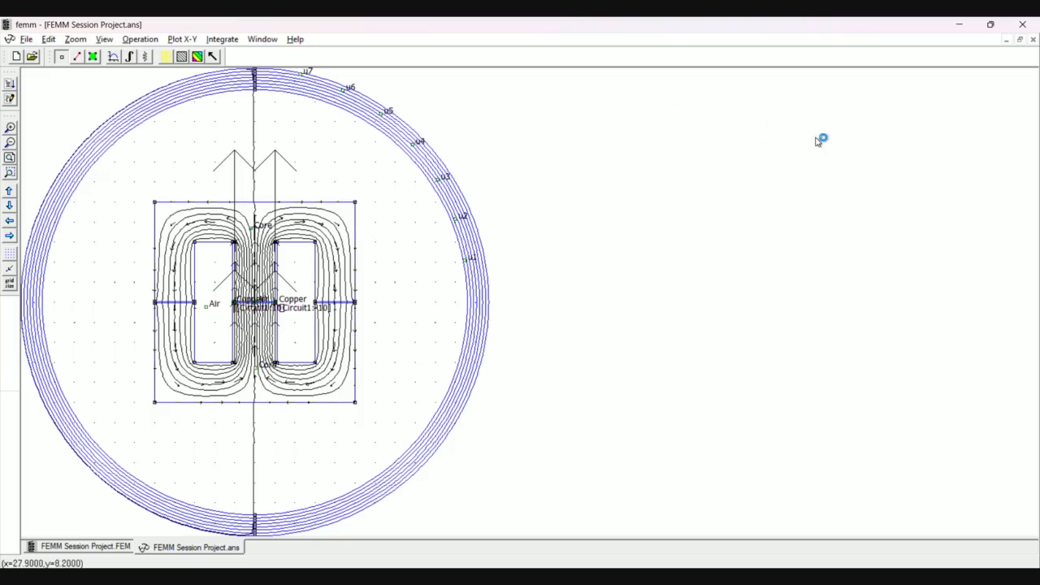
Copy a screen clip of the whole flux line and vector plot and paste it onto slide 12 in LibreOffice Impress.
key("super+shift+s")
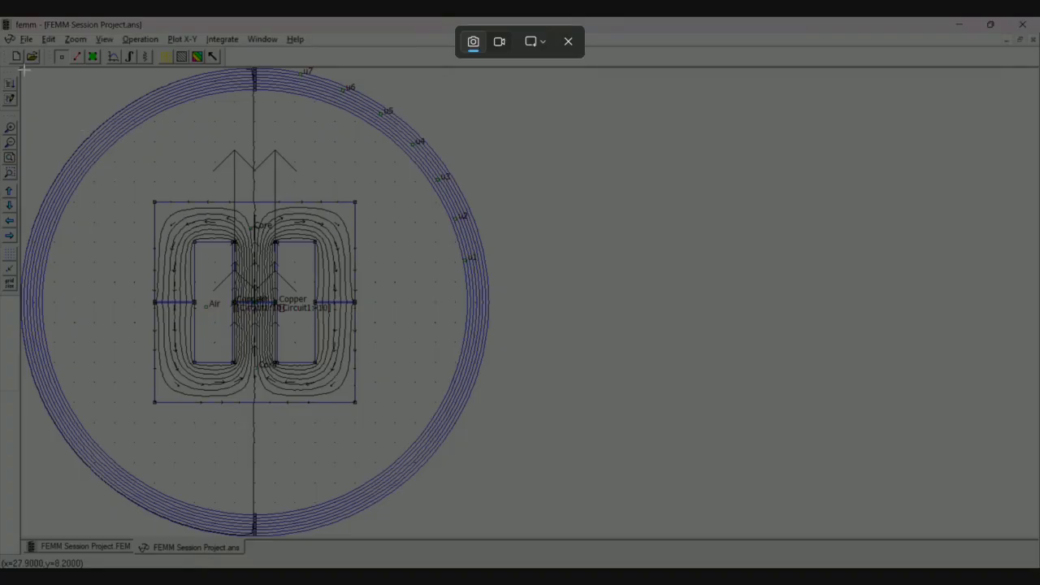
left_click_drag(24, 79, 490, 538)
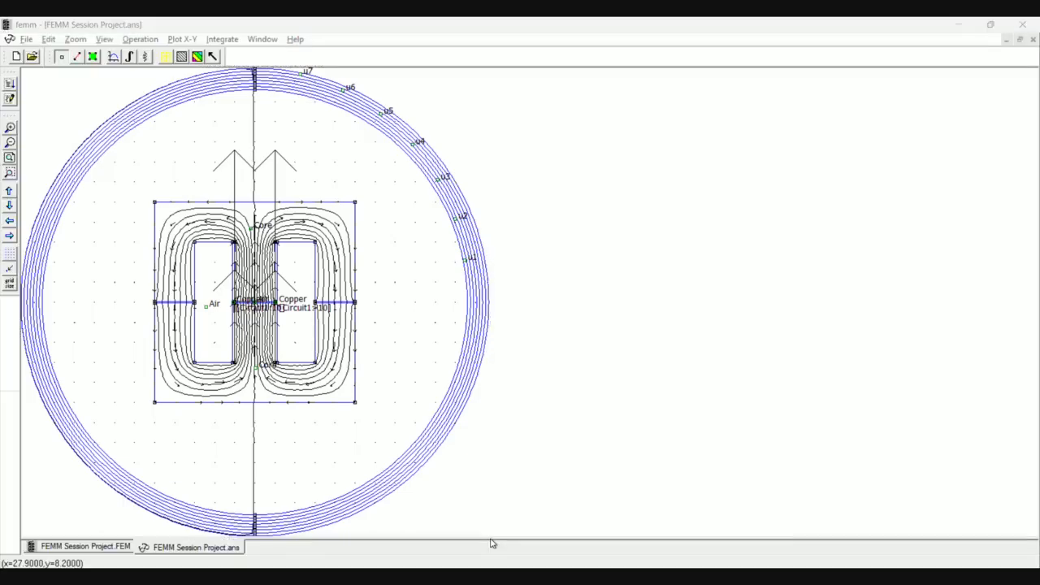
left_click(638, 576)
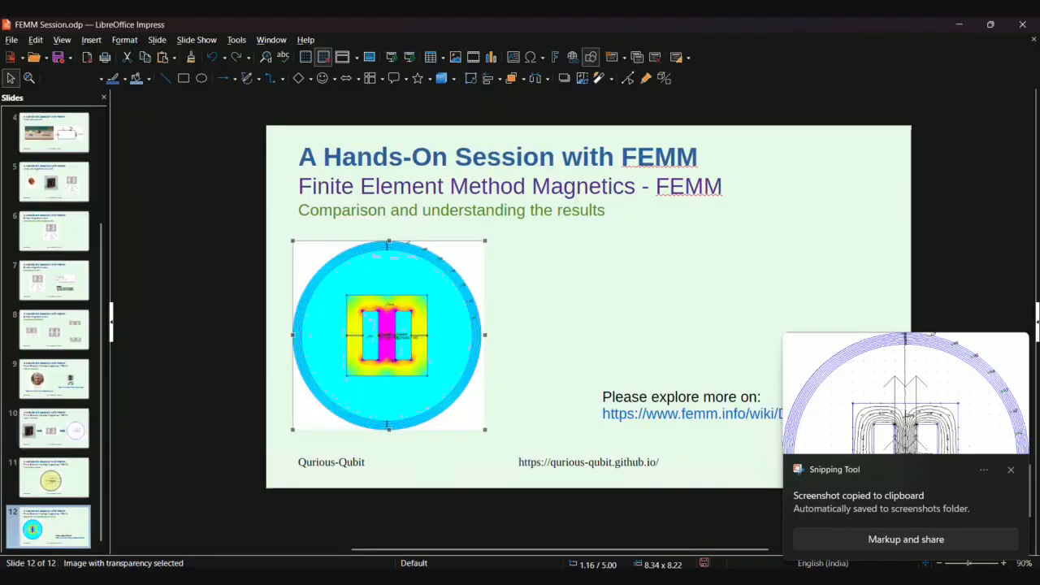
key("ctrl+v")
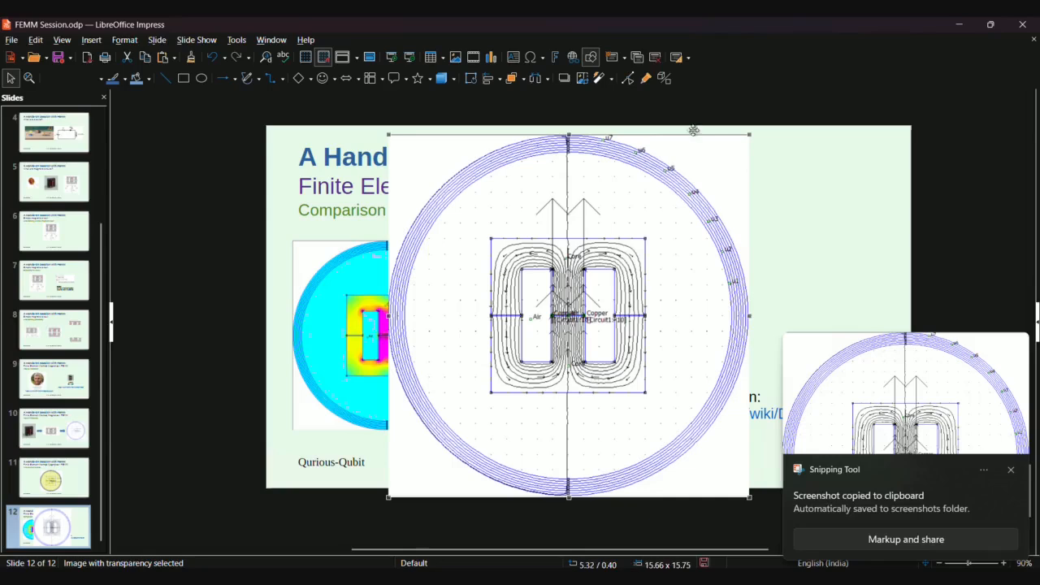
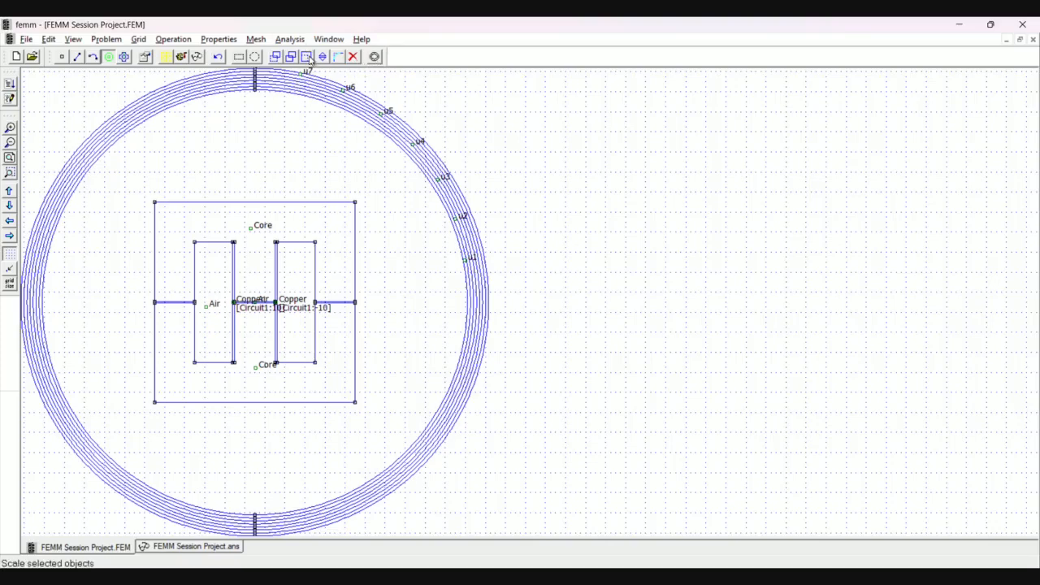
Replace the core's straight top edge with an arc of 180 degrees and a maximum segment of 1 degree in FEMM Session Project.FEM.
left_click(95, 58)
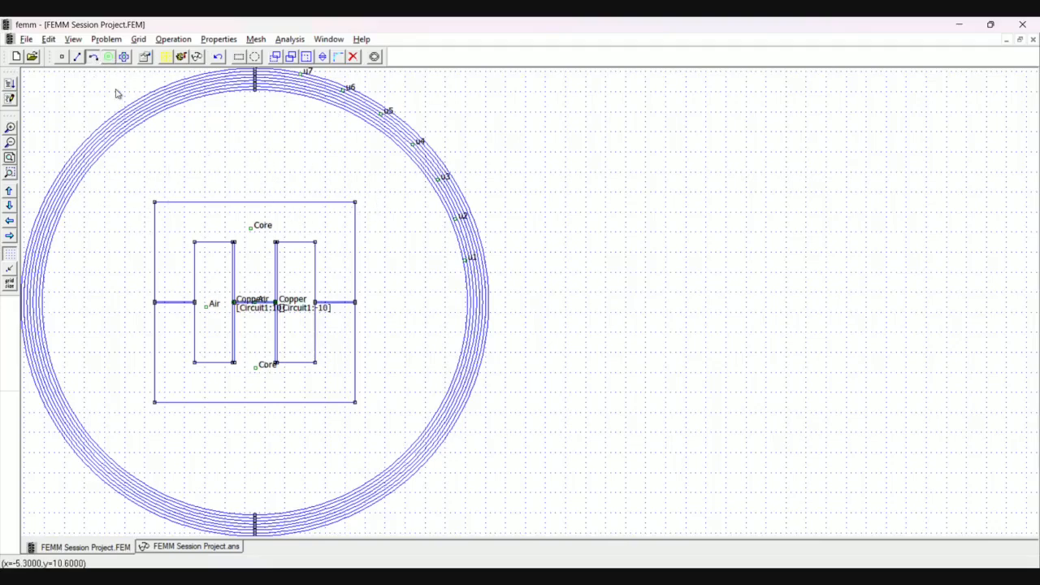
left_click(80, 61)
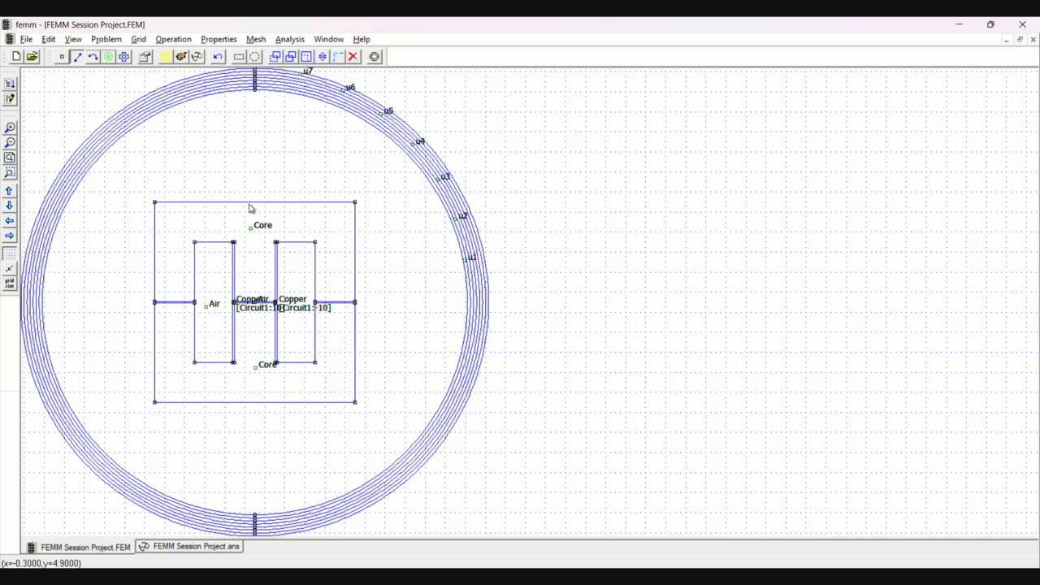
key("Delete")
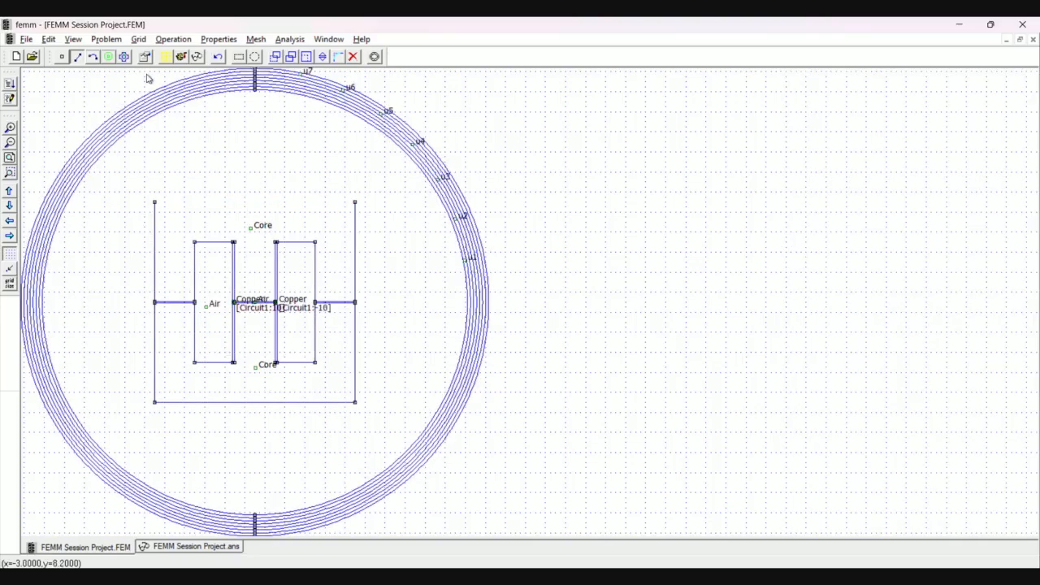
left_click(94, 58)
left_click(355, 203)
left_click(154, 202)
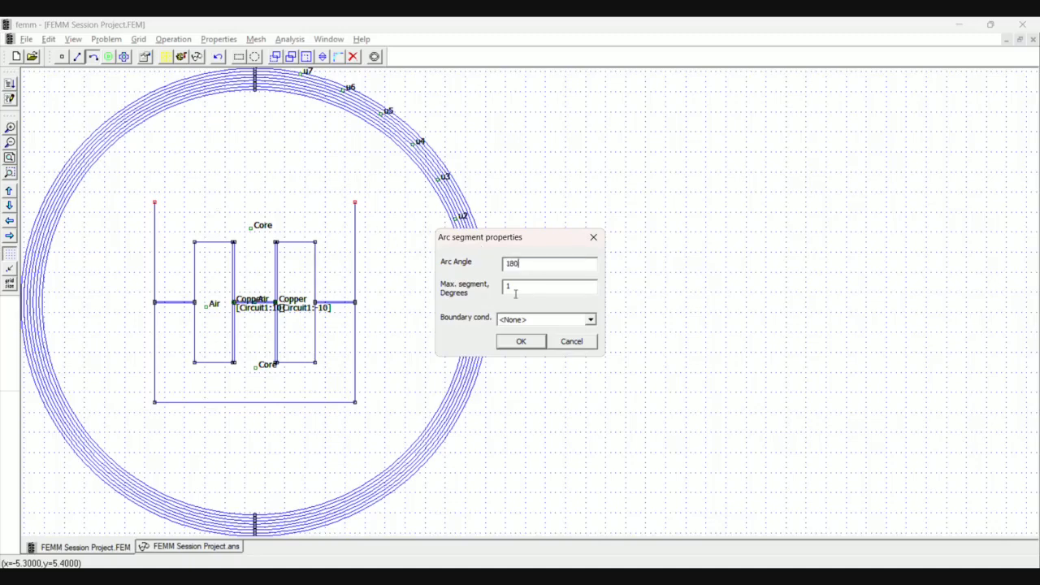
left_click(520, 341)
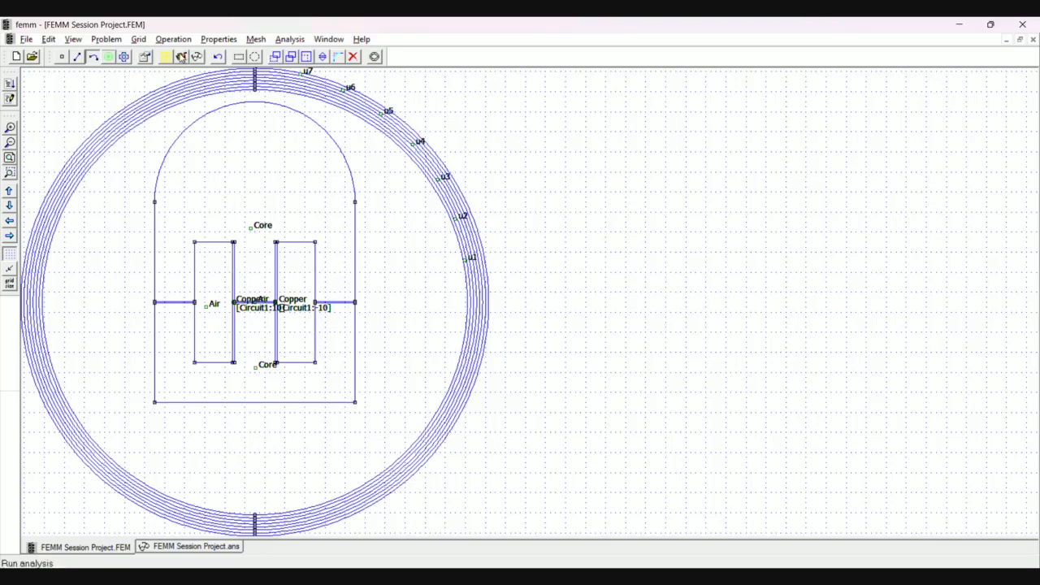
Run the analysis on the arched core, open its solution and show the flux density plot.
left_click(180, 56)
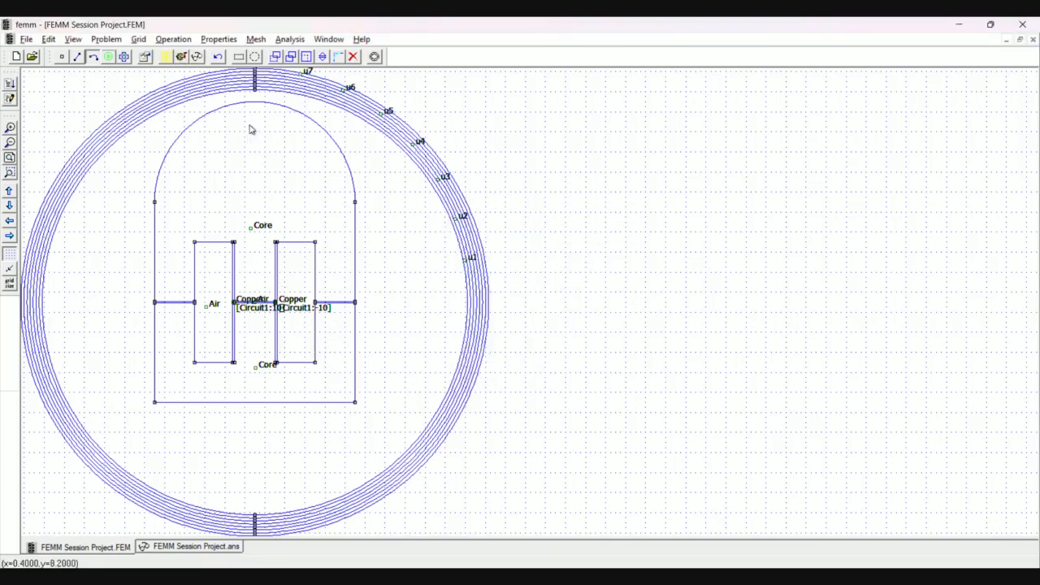
left_click(196, 56)
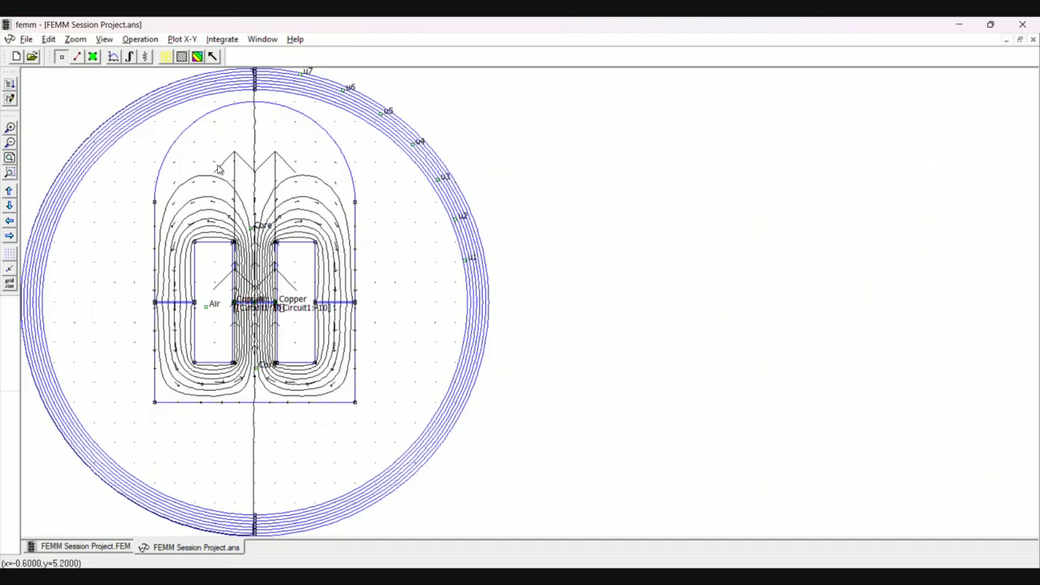
left_click(197, 57)
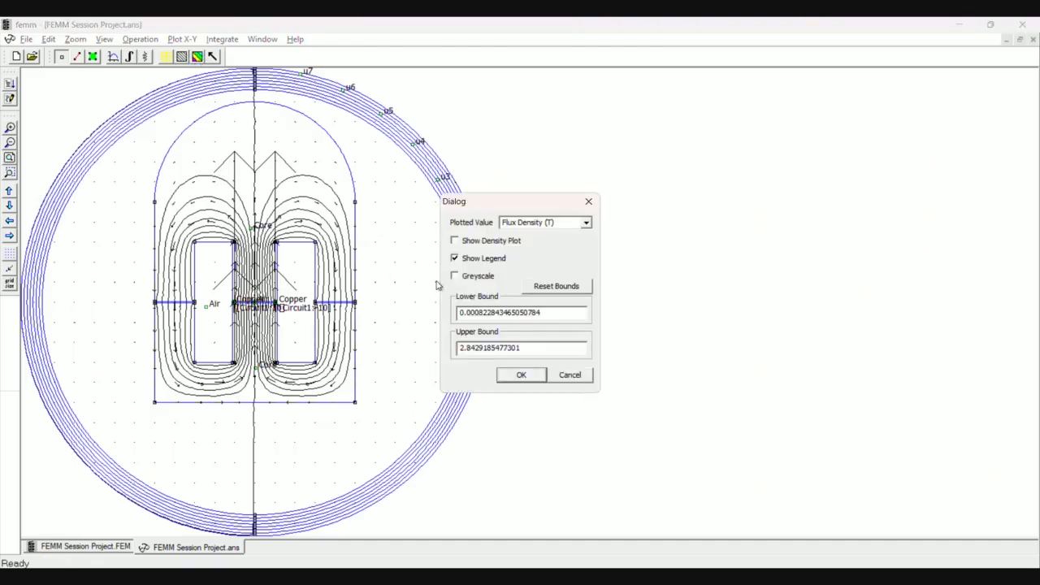
left_click(455, 240)
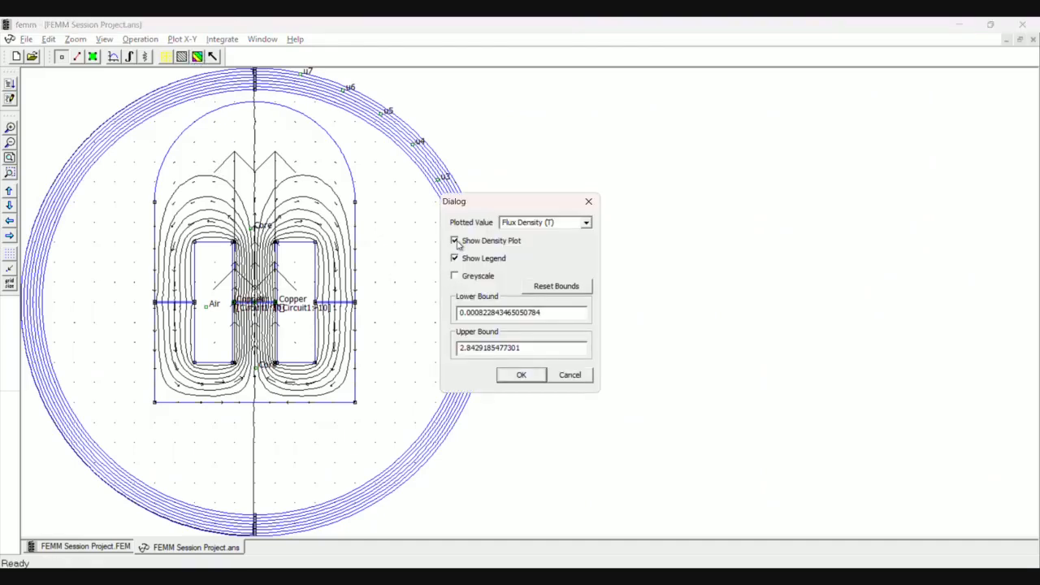
left_click(522, 376)
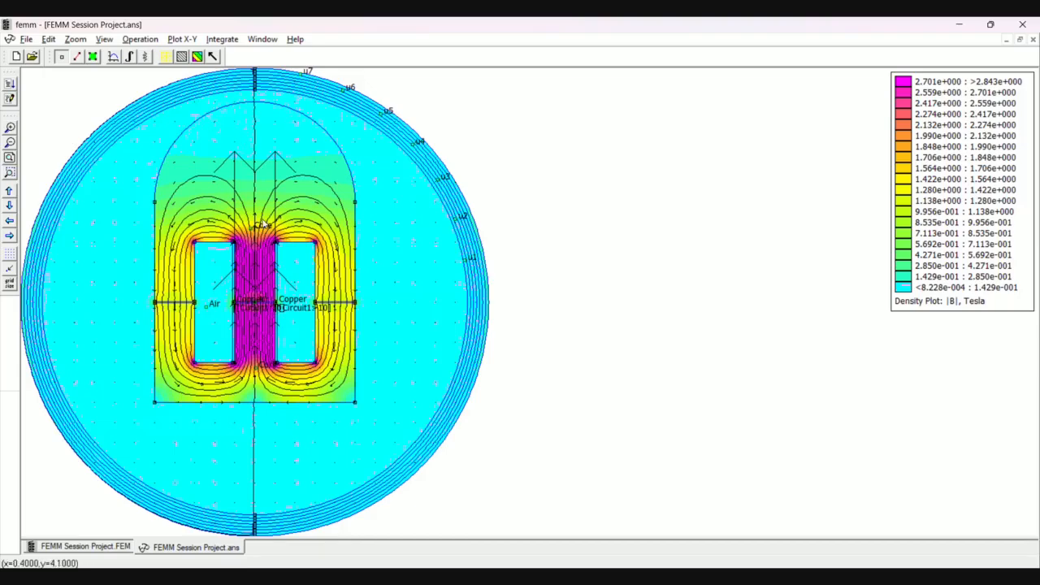
Return to FEMM Session Project.FEM, undo the arc and redraw the straight segment between the core's top corners.
left_click(91, 551)
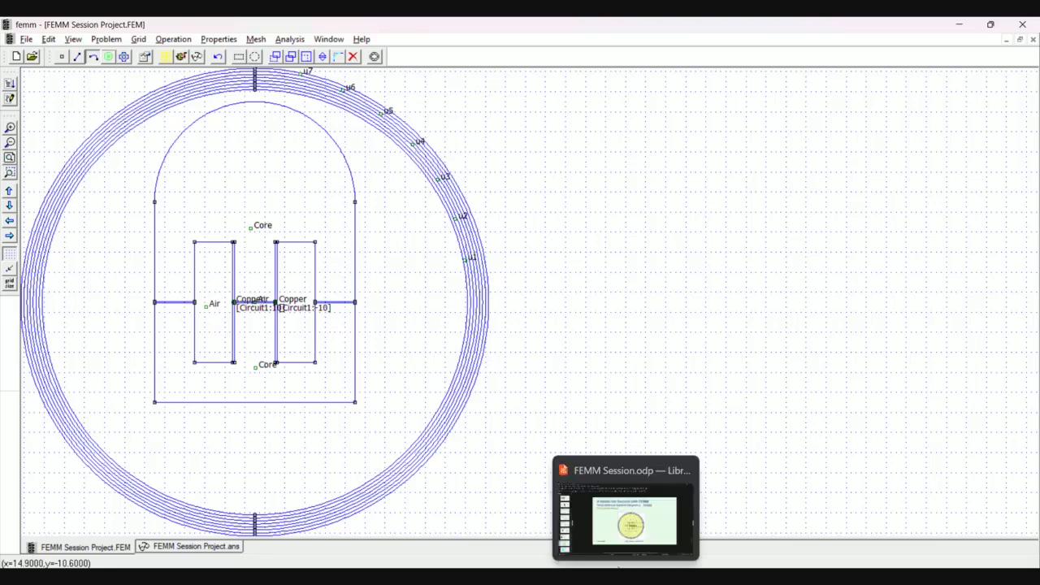
key("ctrl+z")
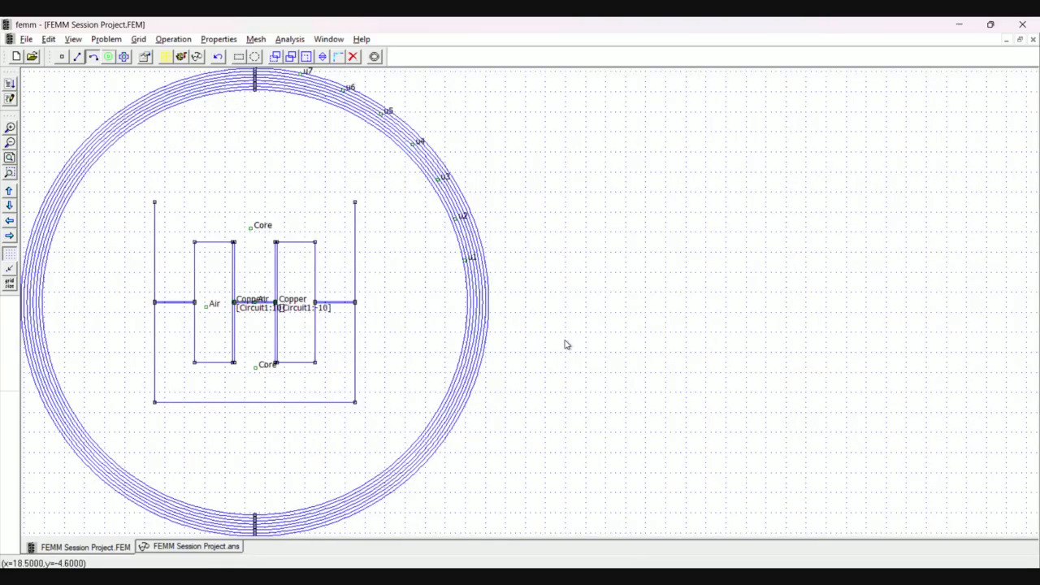
left_click(77, 57)
left_click(151, 216)
left_click(363, 203)
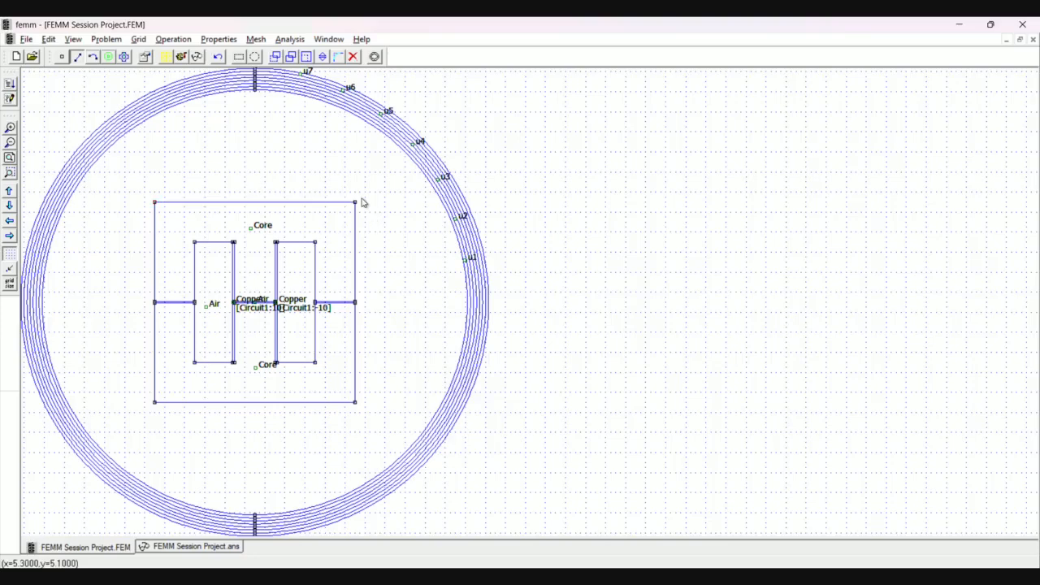
Run the analysis on the rectangular core and view its solution, glancing back at FEMM Session Project.FEM in between.
left_click(180, 56)
left_click(196, 56)
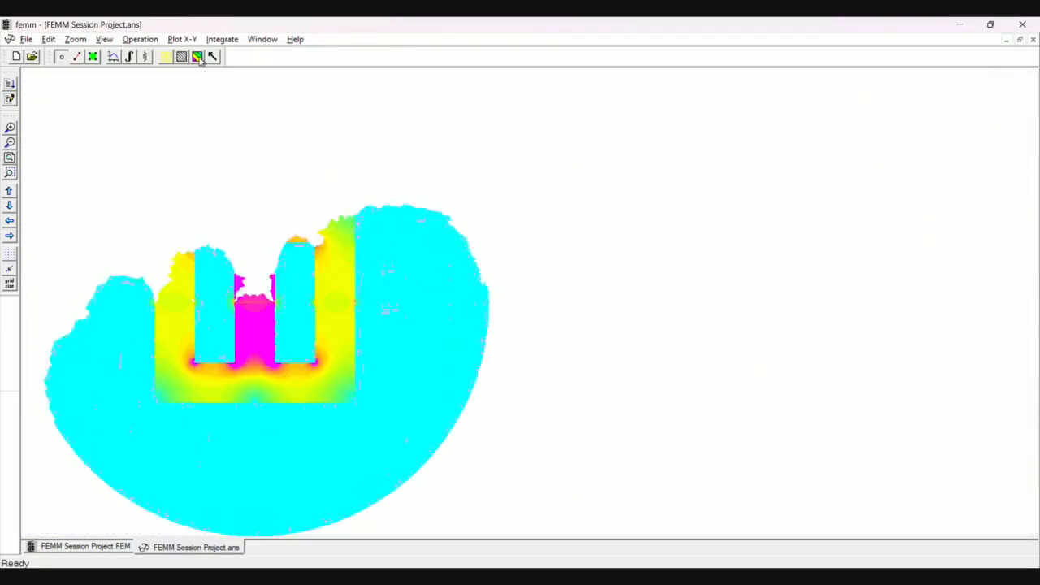
left_click(95, 550)
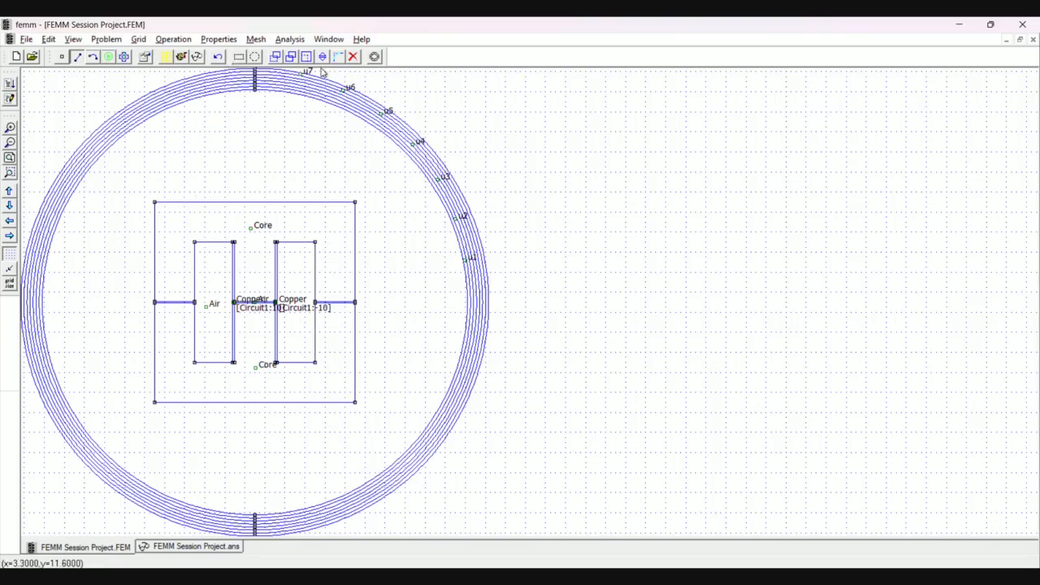
left_click(183, 546)
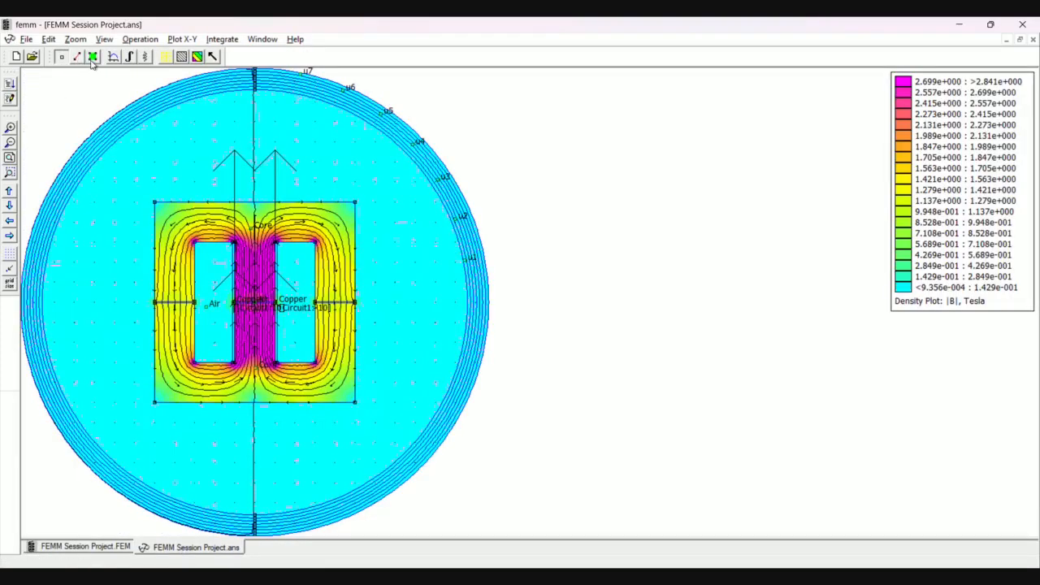
Overlay the mesh on the solution to inspect it, and hide it again.
left_click(165, 57)
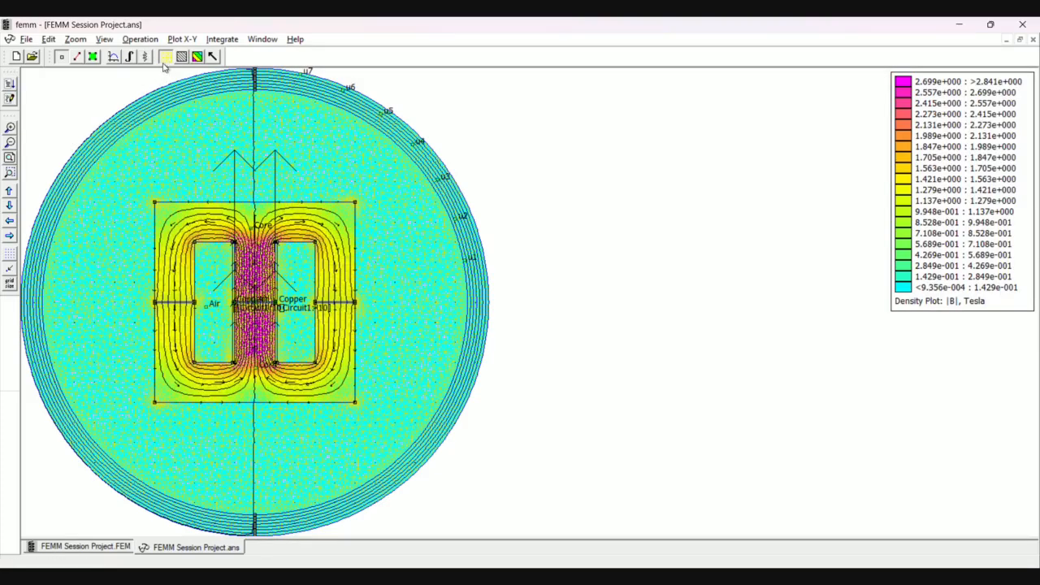
left_click(164, 58)
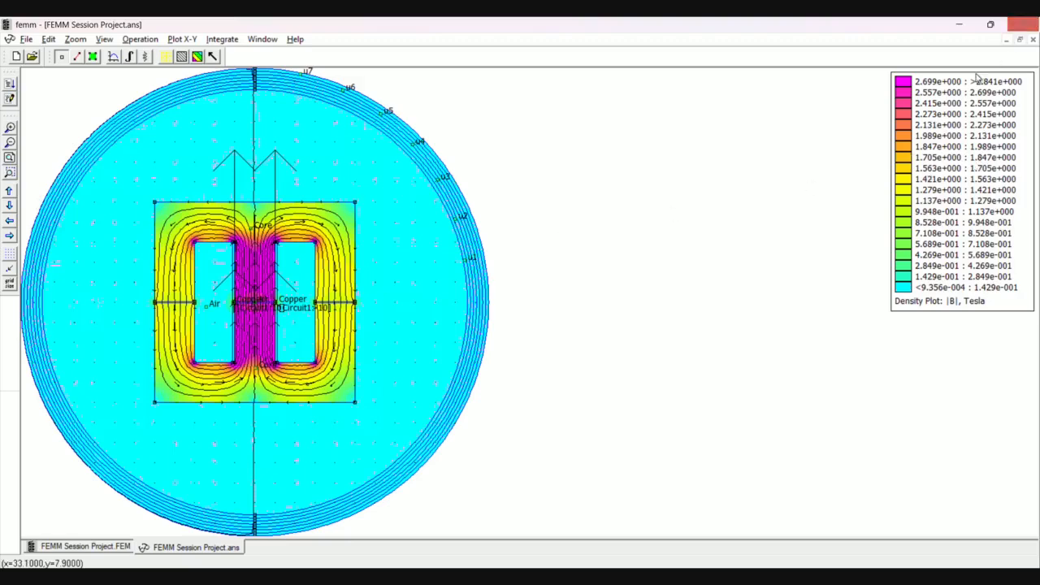
key("Left")
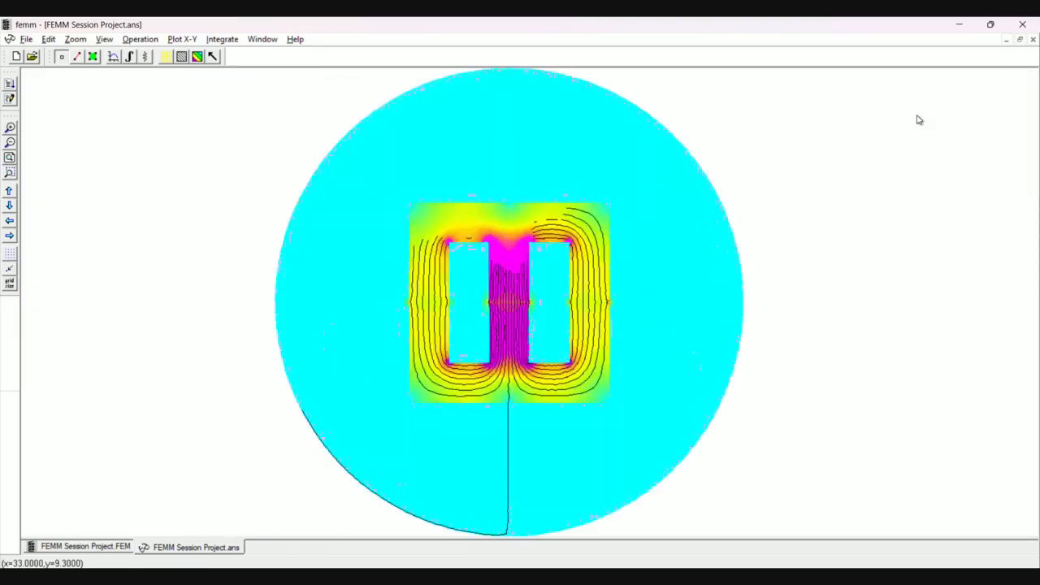
key("Left")
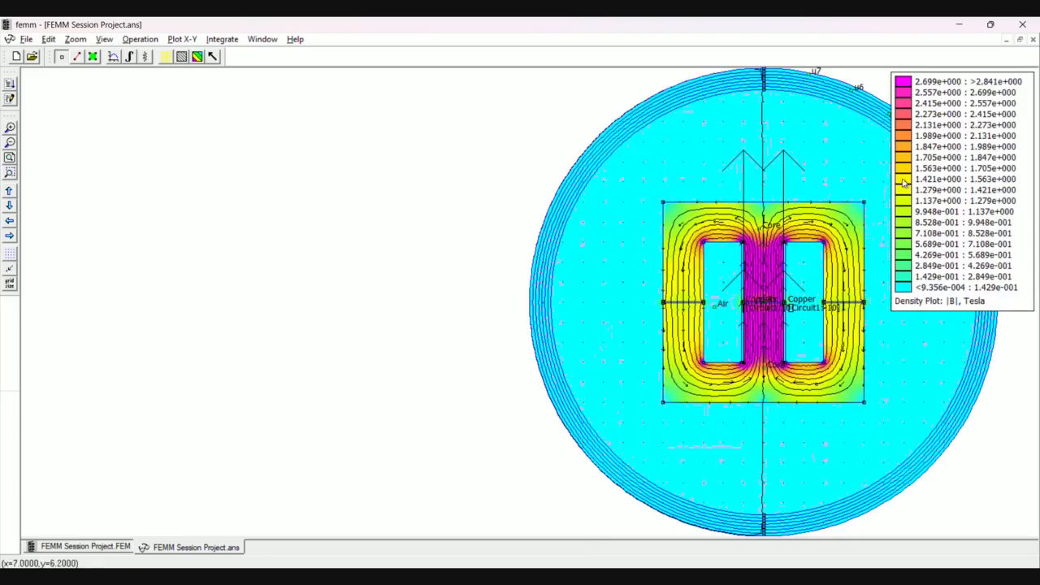
Return to FEMM Session Project.FEM and inspect the frequency setting in the problem definition.
key("Right")
key("Right")
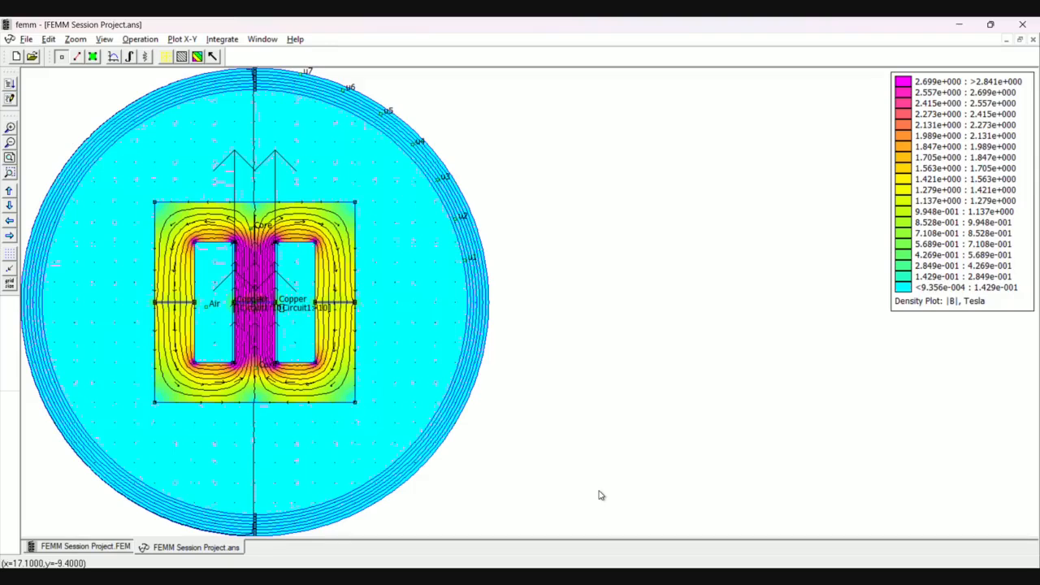
left_click(88, 546)
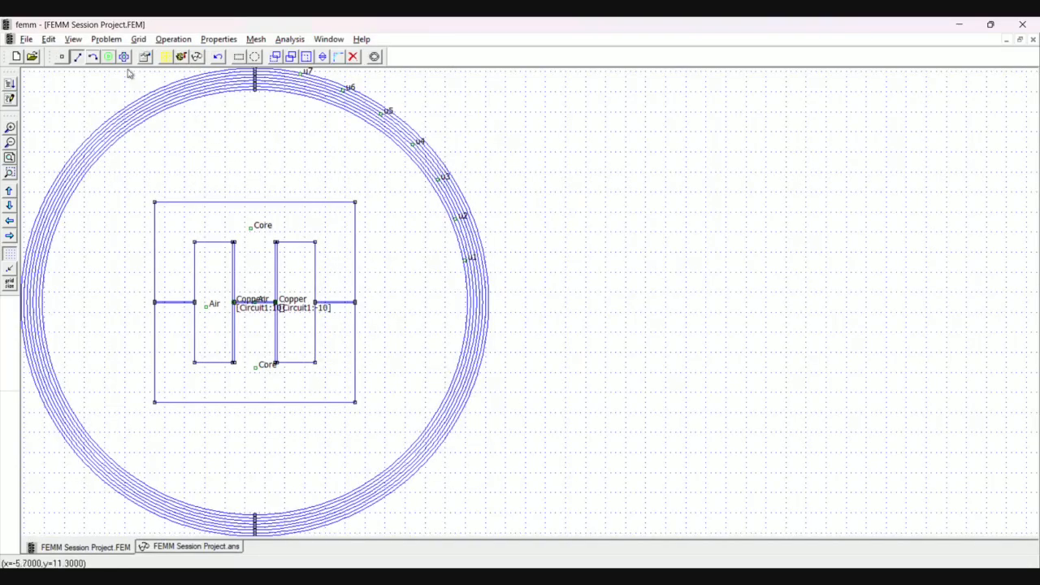
left_click(106, 39)
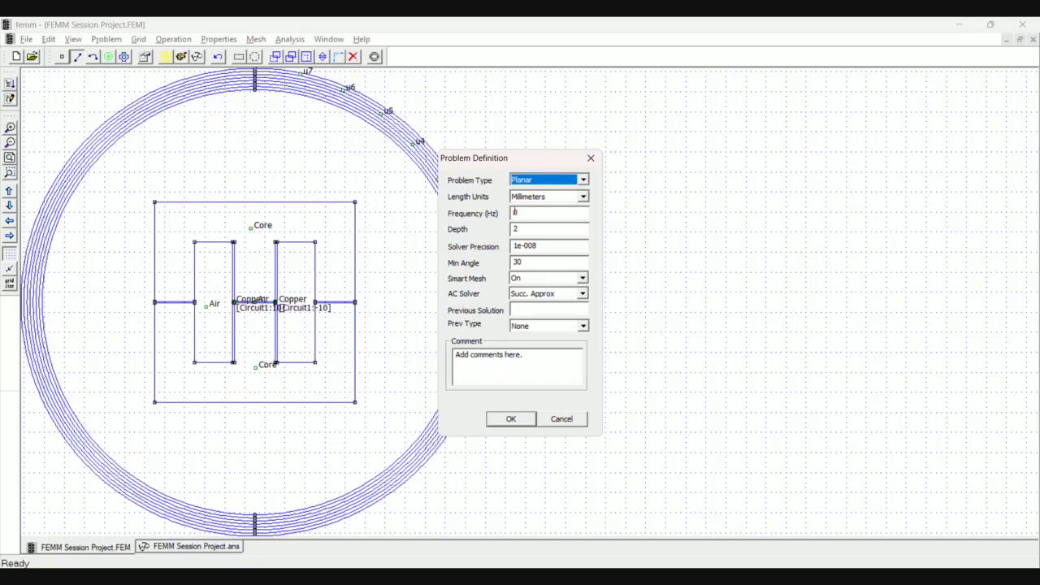
left_click(522, 213)
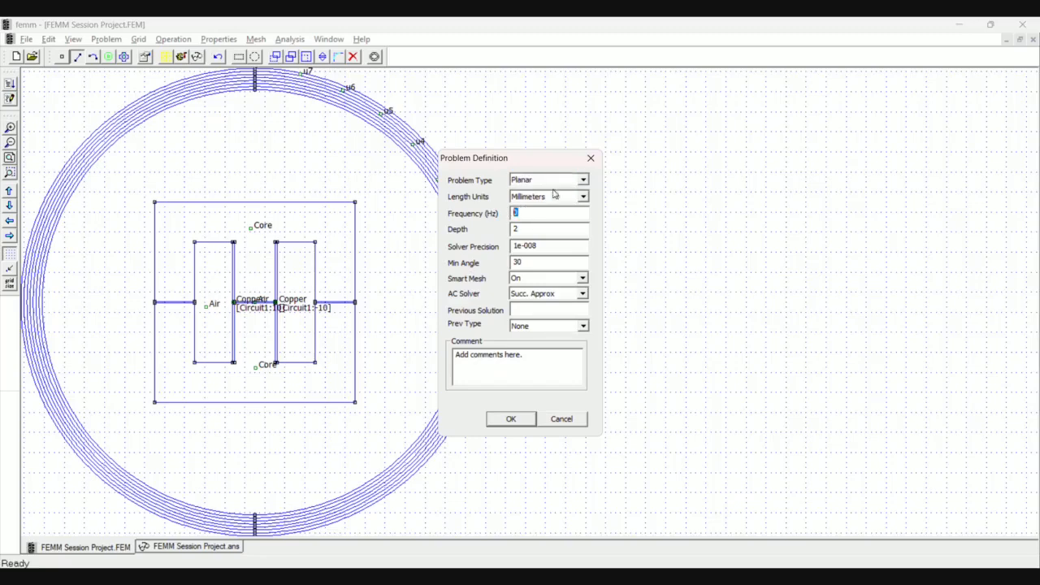
left_click(590, 158)
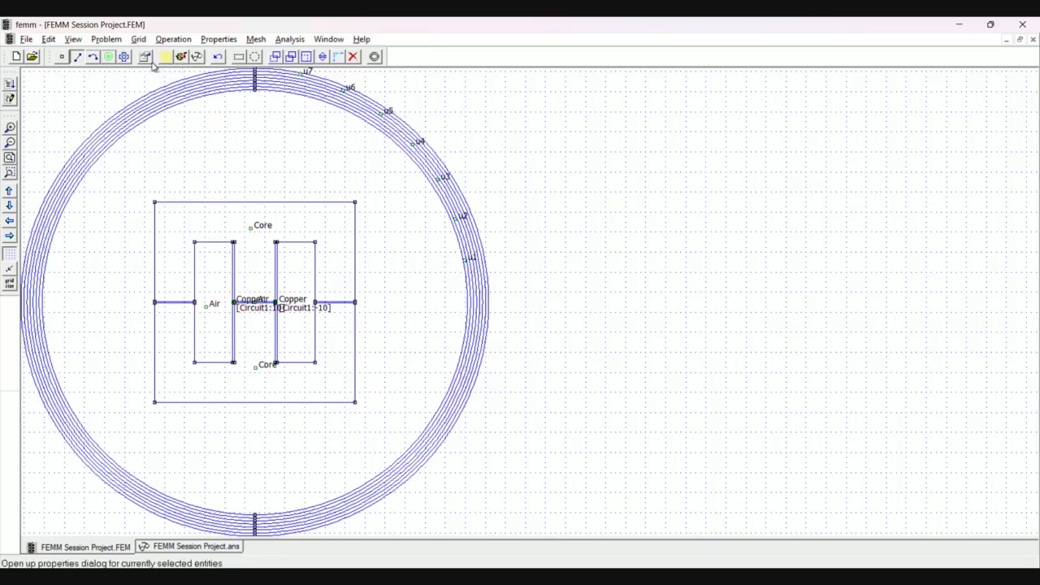
Reopen the problem definition, look at the available problem types, and close it without applying anything.
left_click(96, 39)
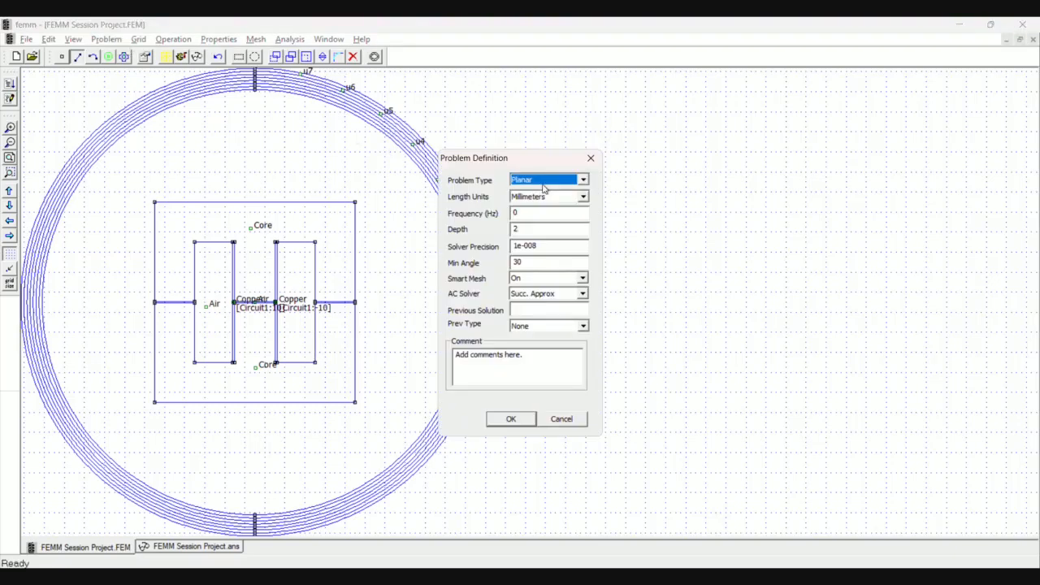
left_click(582, 180)
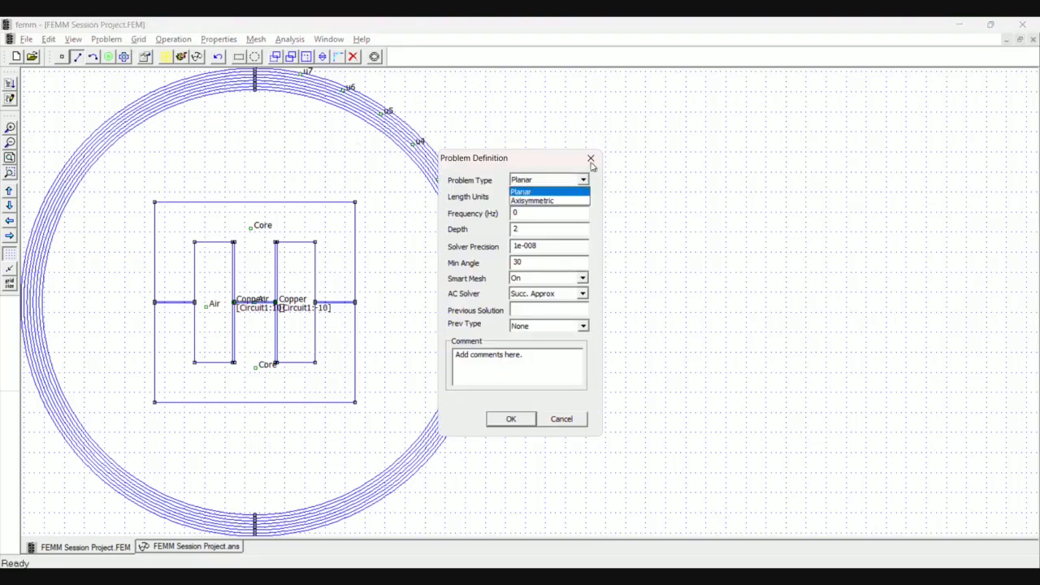
left_click(591, 164)
left_click(592, 159)
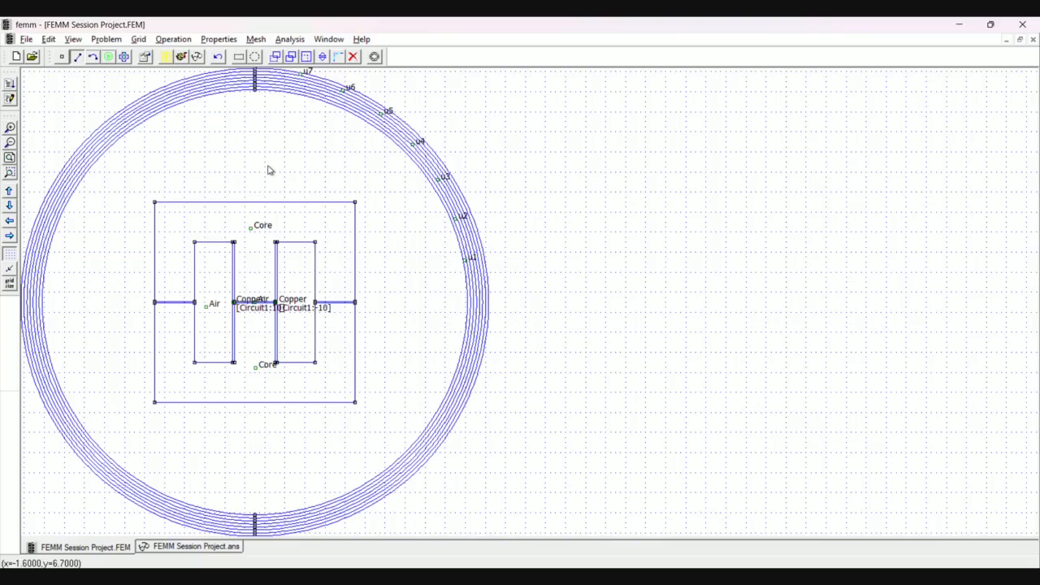
Switch to FEMM Session.odp in LibreOffice Impress and show slide 9 on About & Installation.
left_click(596, 575)
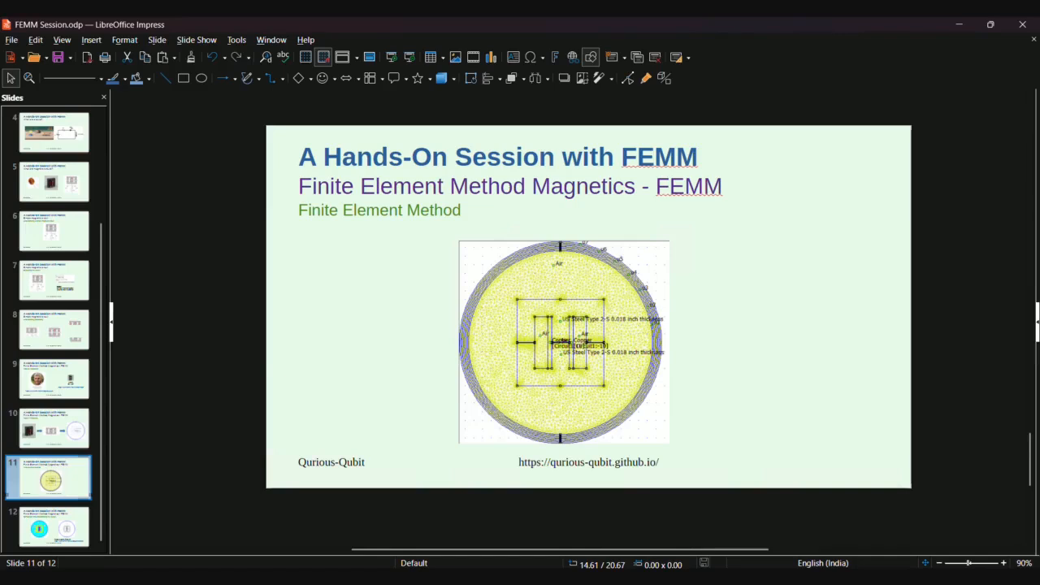
left_click(55, 381)
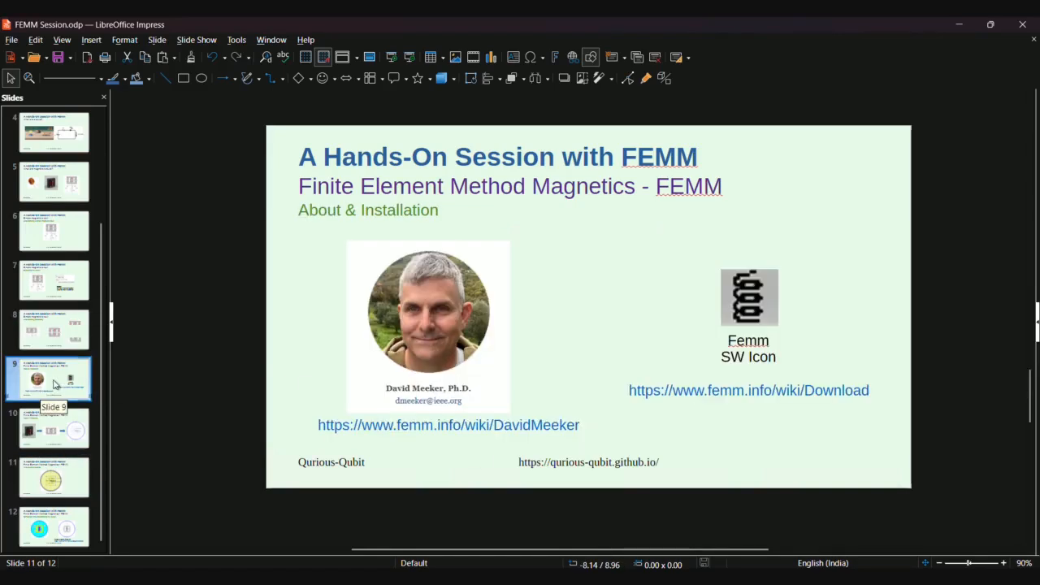